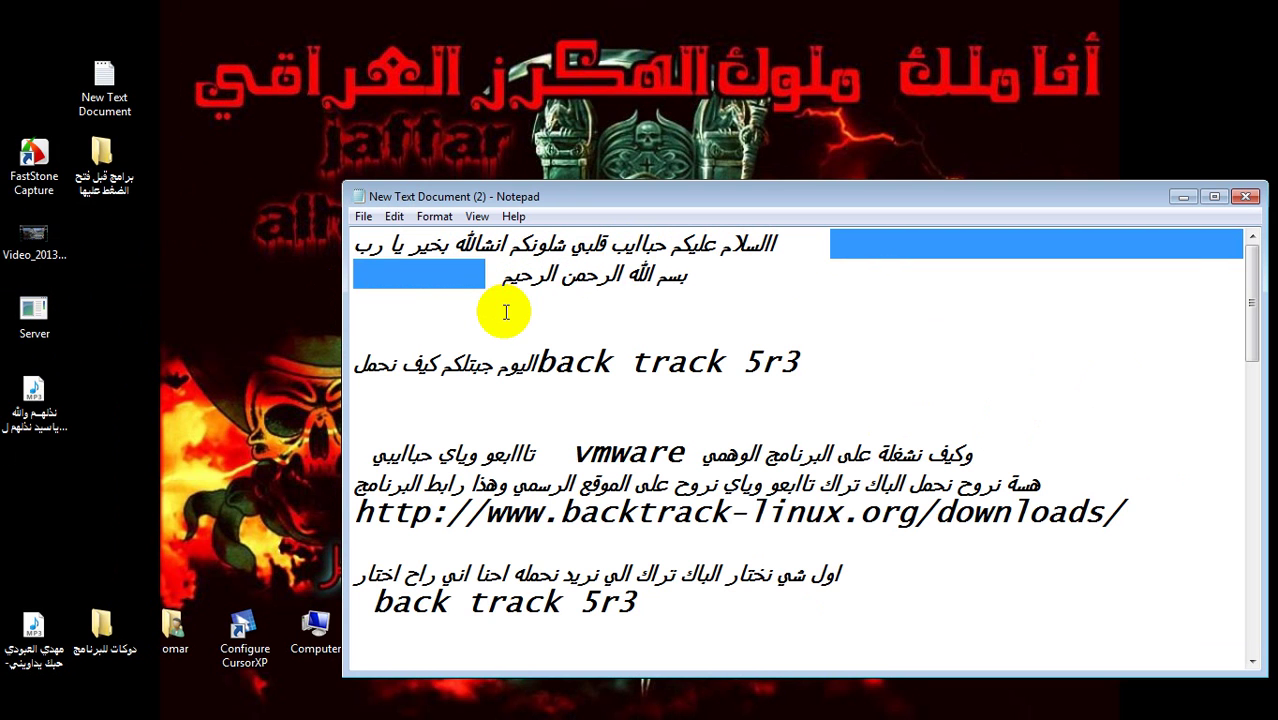
- Highlight the notes' lines about BackTrack 5r3, VMware and the download link in turn
click(499, 305)
mouse_move(692, 278)
mouse_down()
mouse_move(647, 275)
mouse_move(682, 279)
mouse_up()
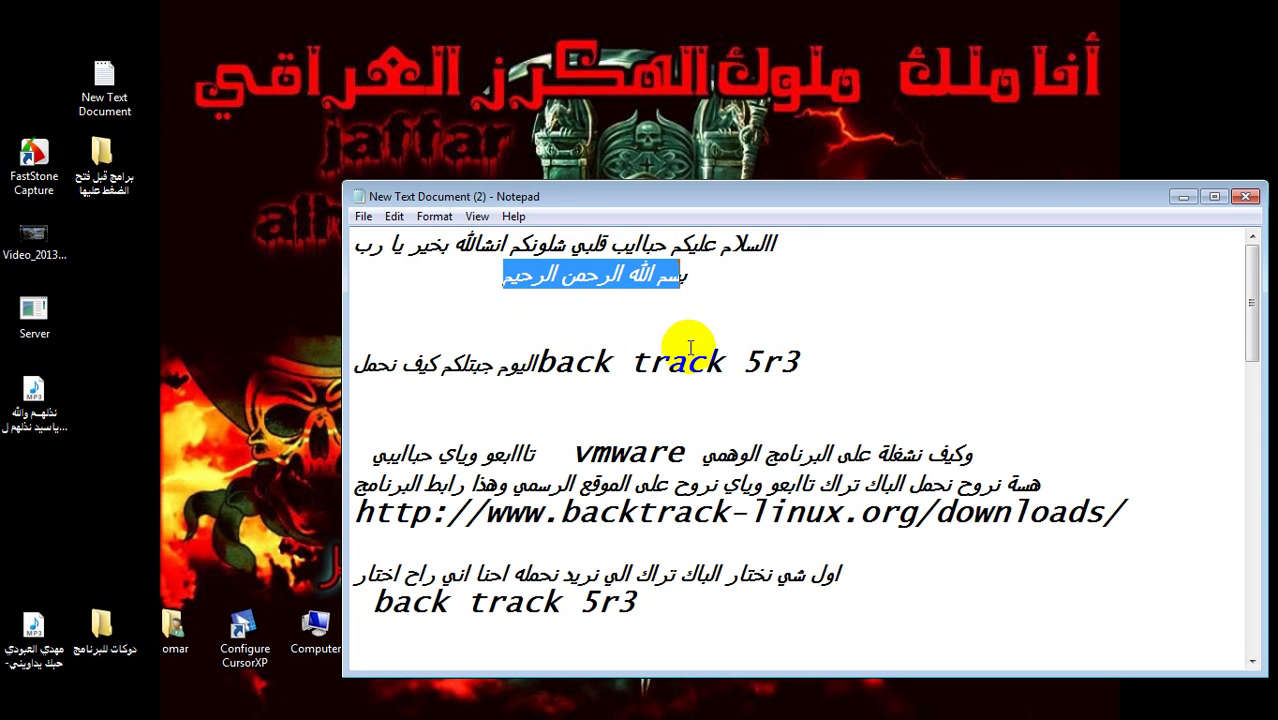
drag(805, 355, 442, 362)
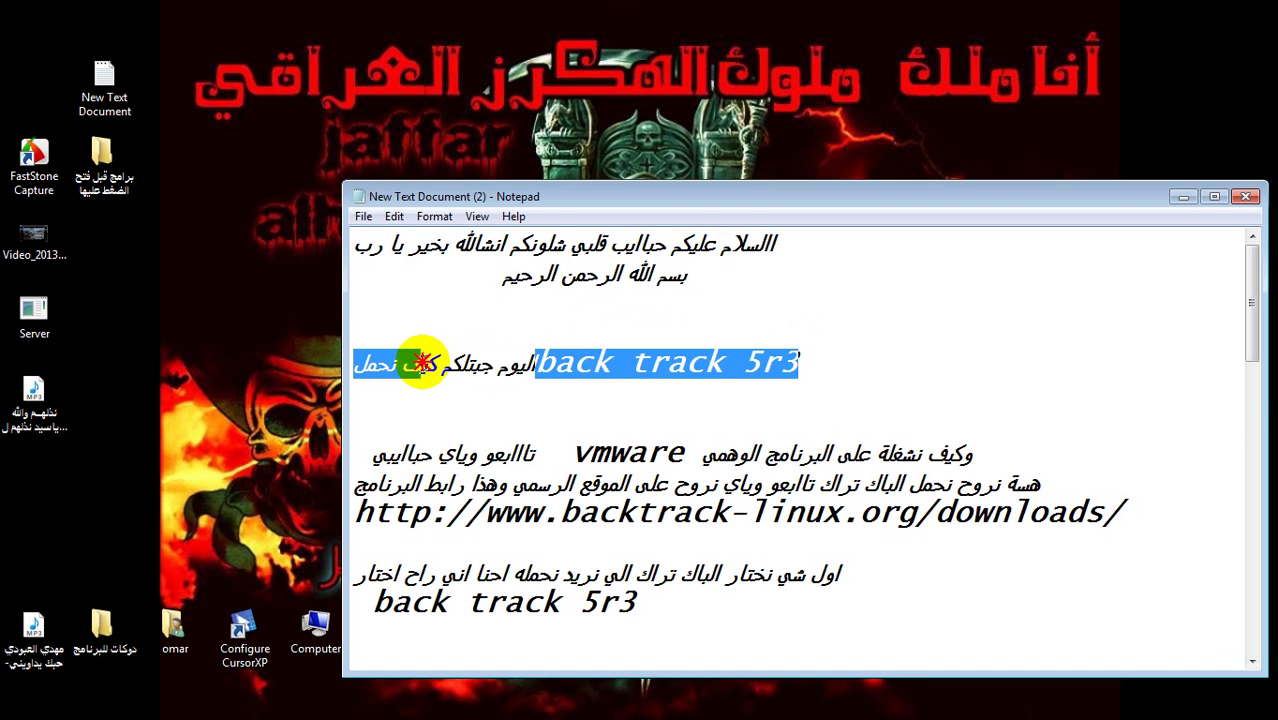
click(530, 395)
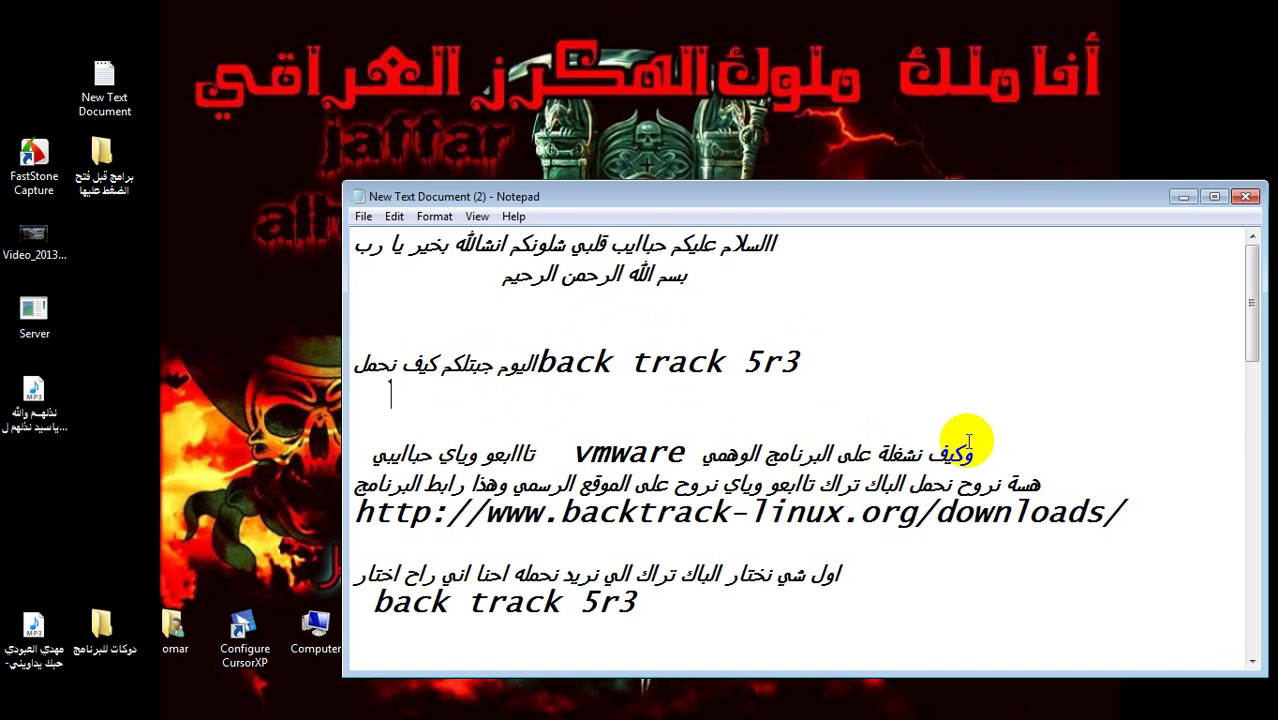
drag(980, 446, 395, 453)
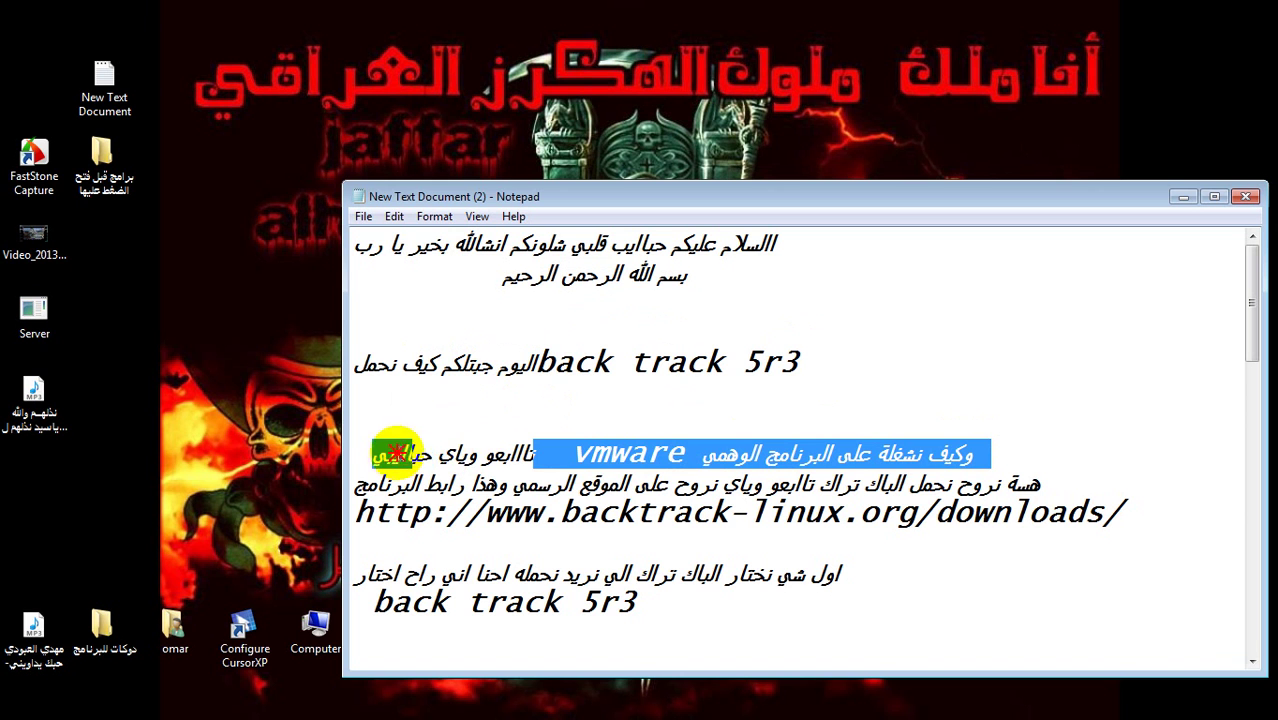
click(1060, 482)
drag(1060, 482, 945, 484)
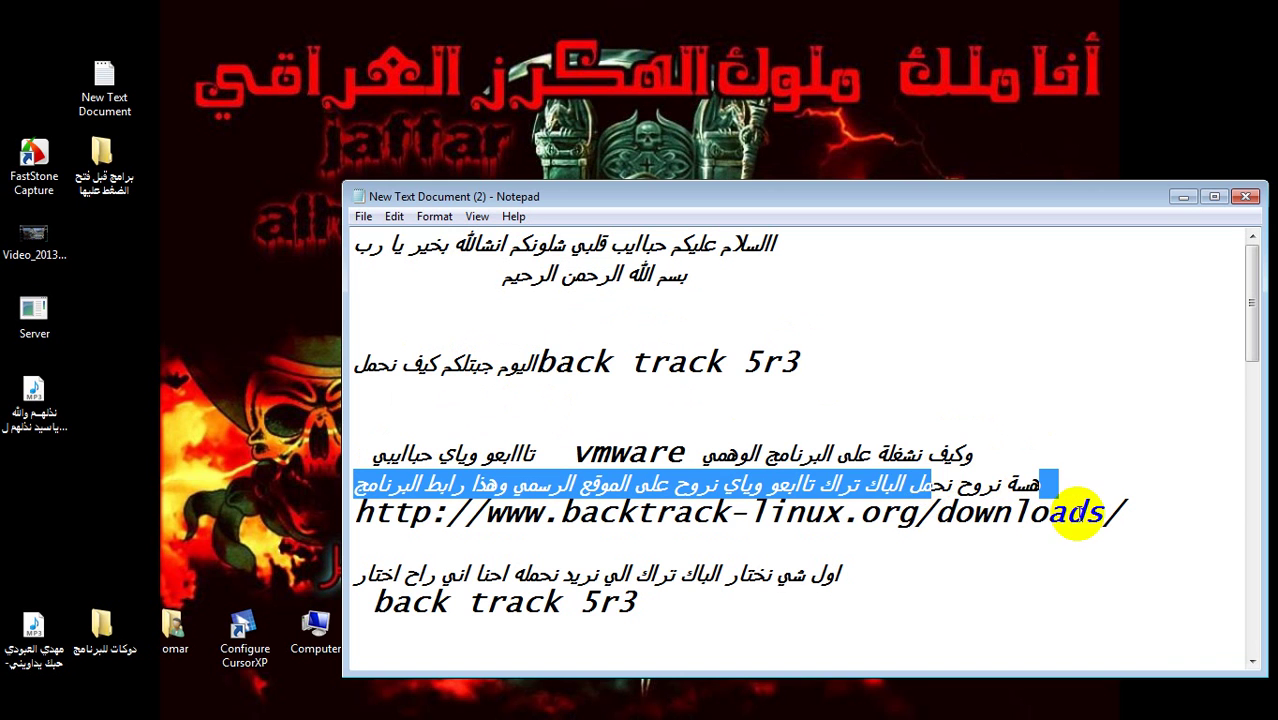
click(1128, 510)
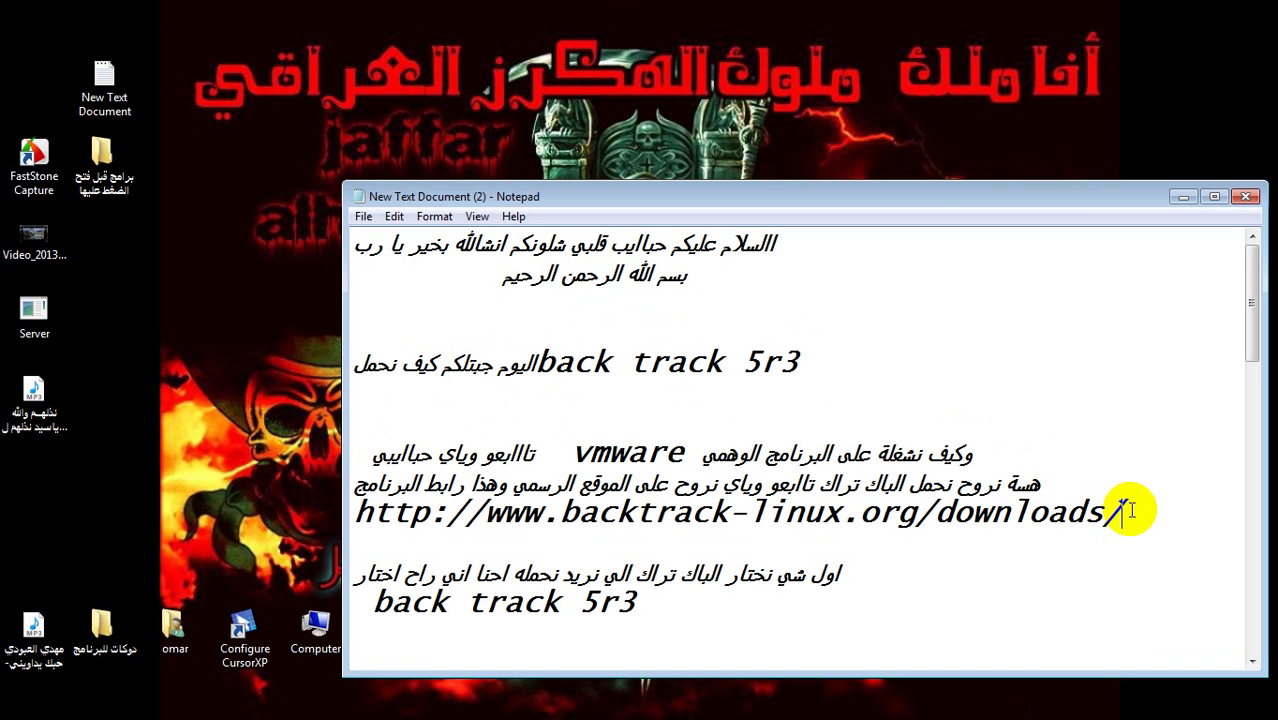
- Copy the BackTrack downloads URL from the notes and switch to Firefox
drag(1128, 510, 352, 512)
right_click(352, 512)
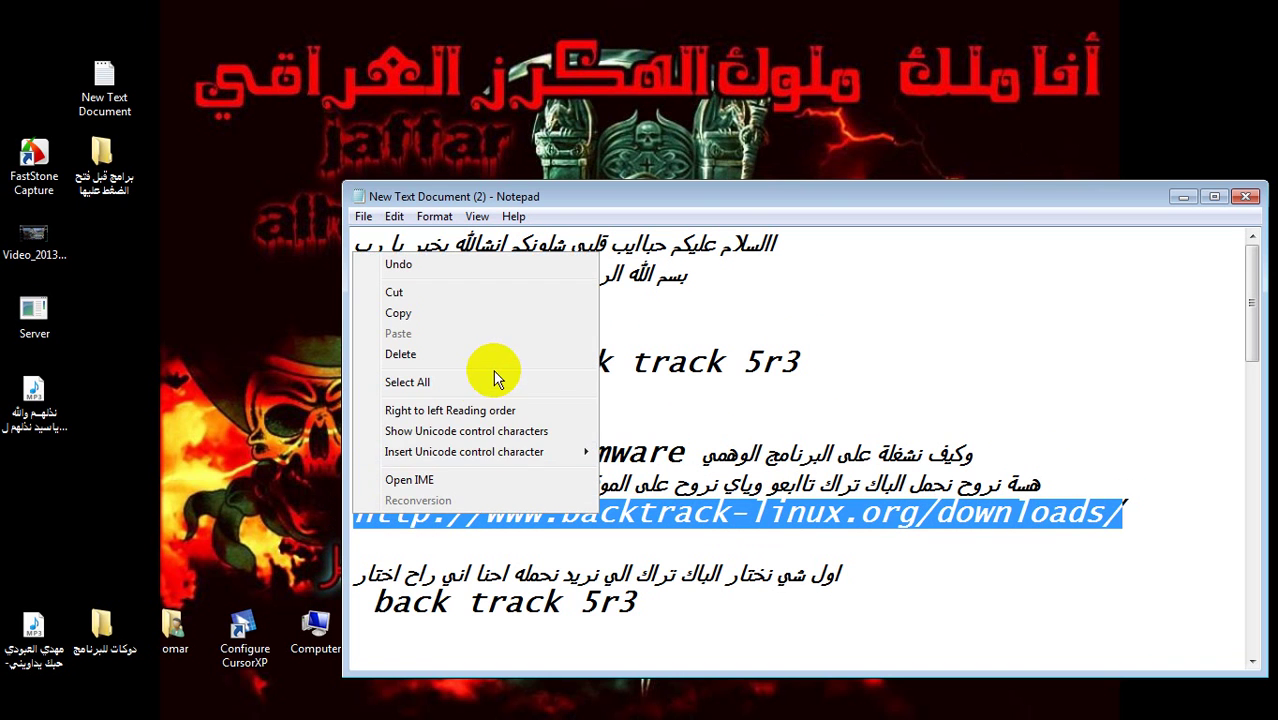
click(425, 314)
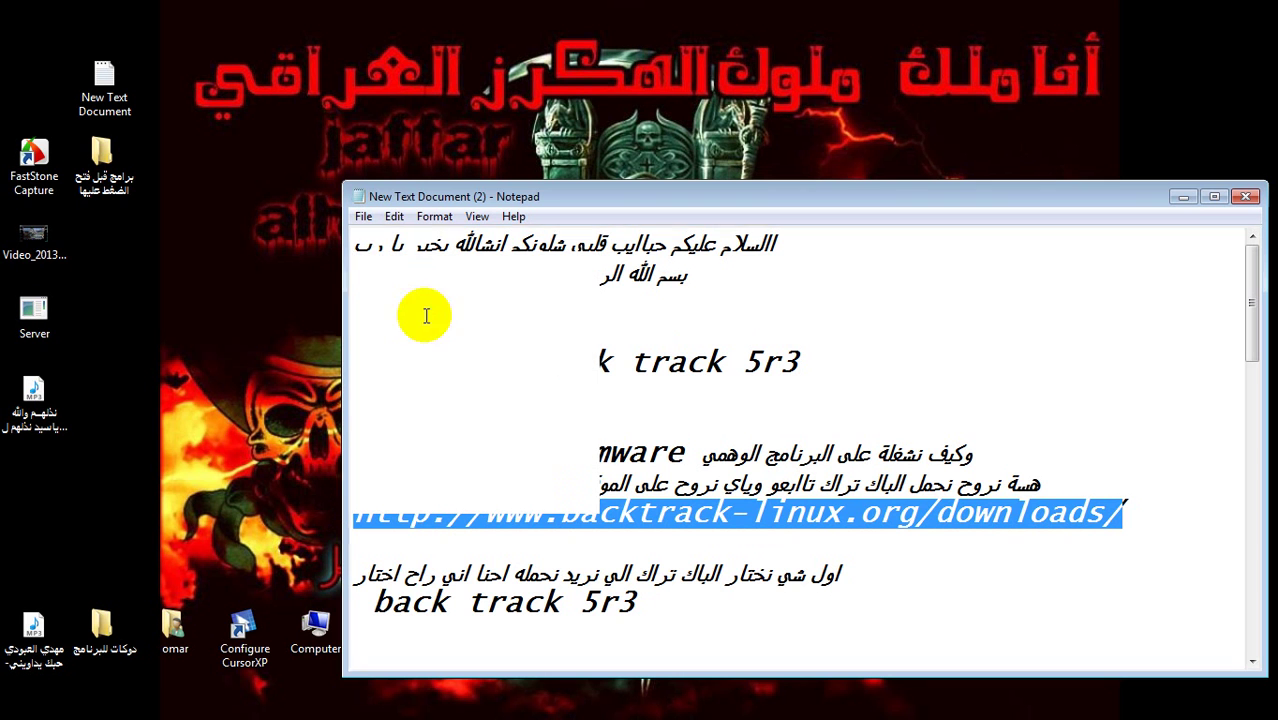
click(752, 698)
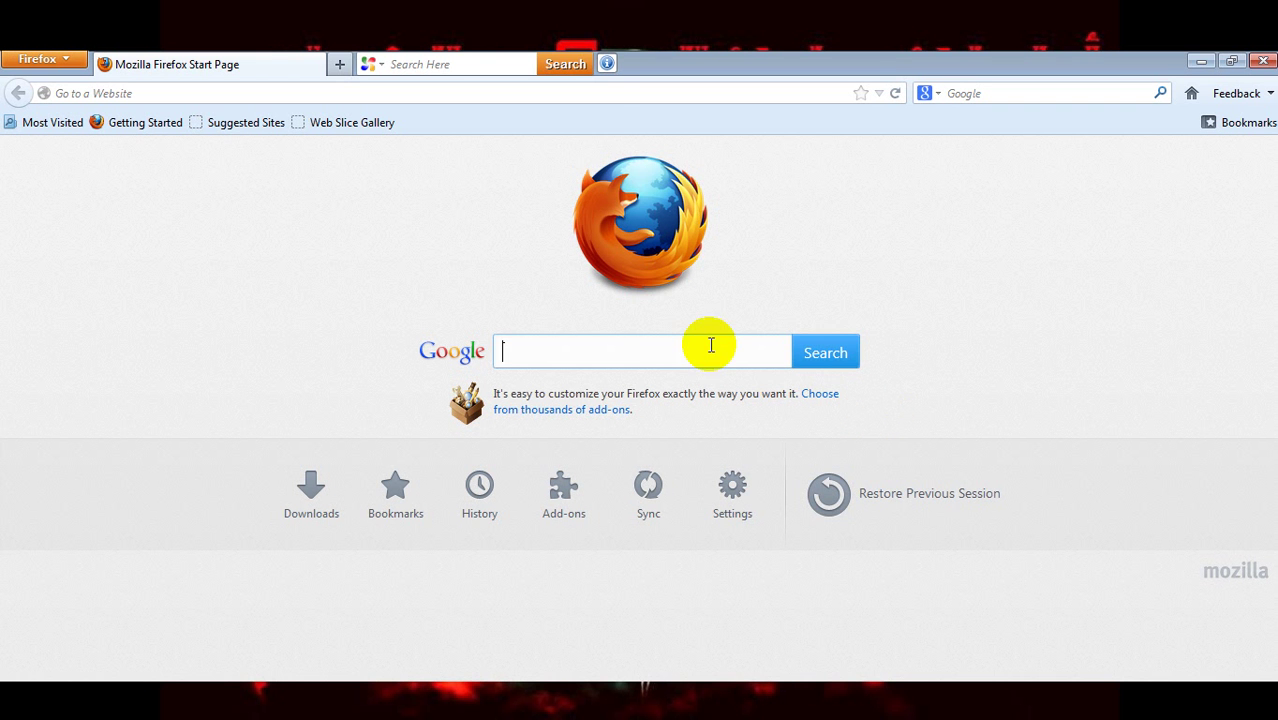
click(585, 92)
right_click(586, 93)
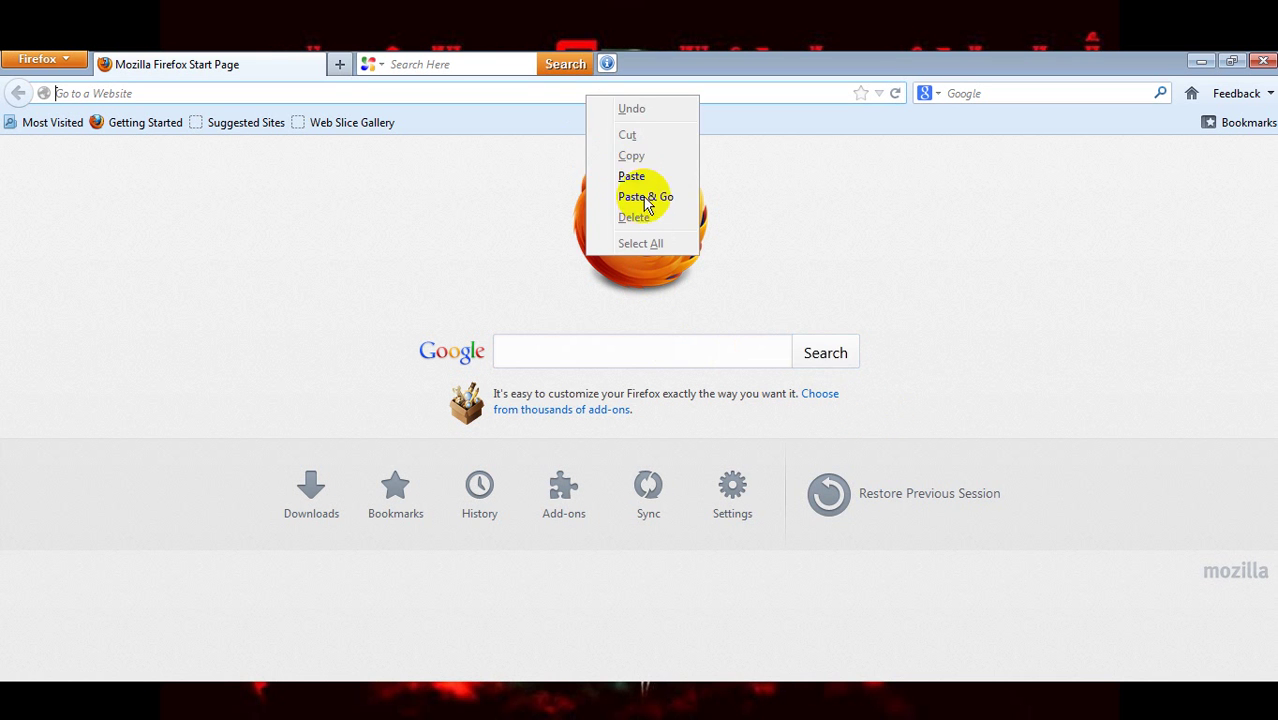
click(636, 180)
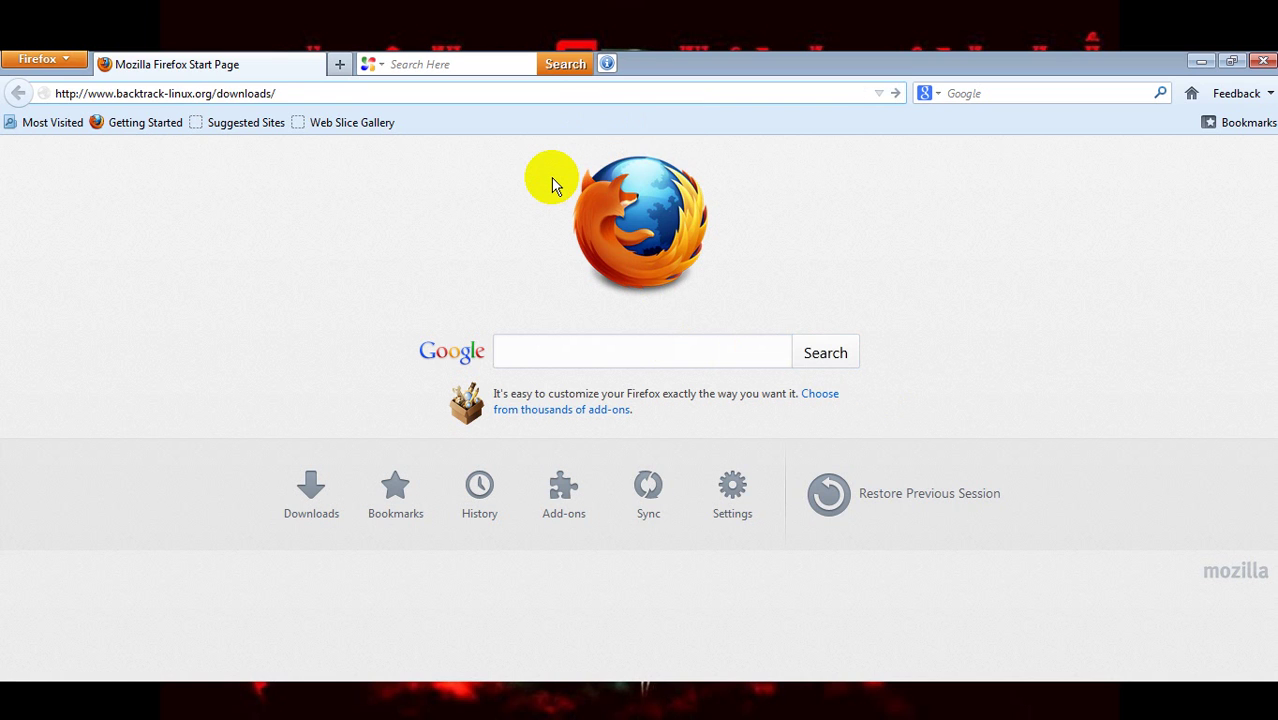
key(Return)
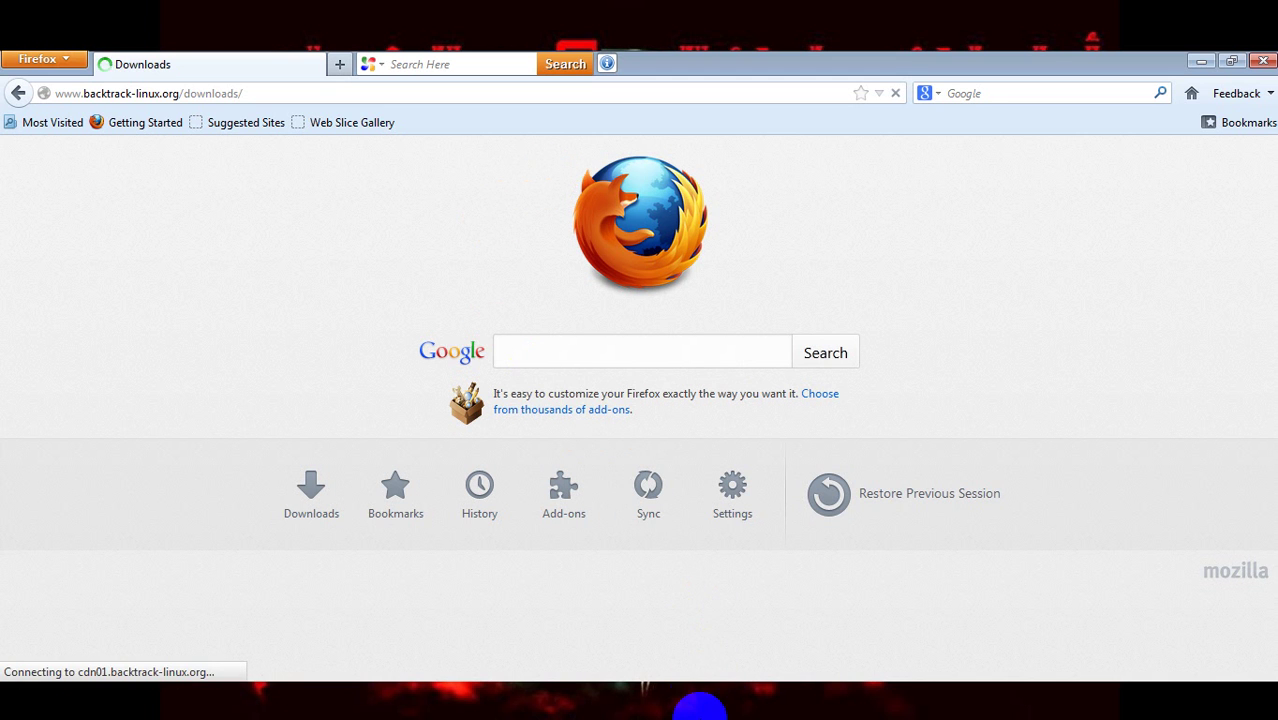
click(700, 714)
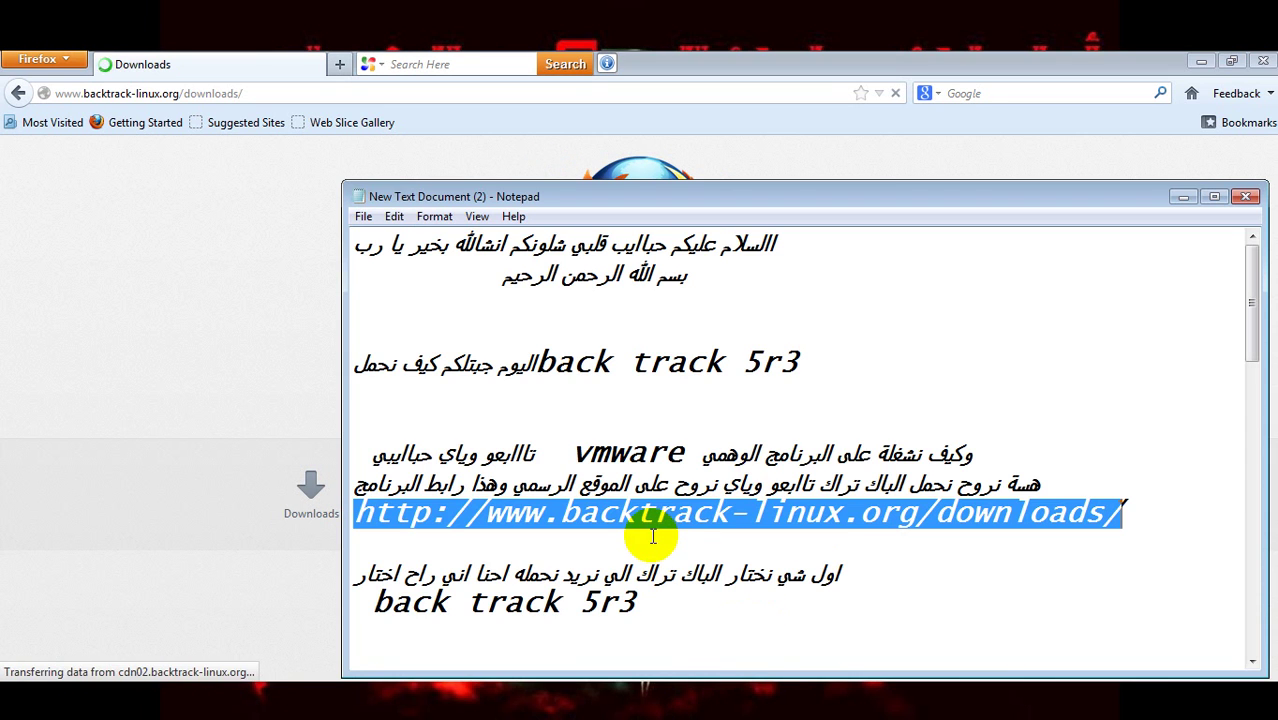
- Add an Arabic line under the URL apologising for the weak internet, then go back to Firefox
click(1154, 512)
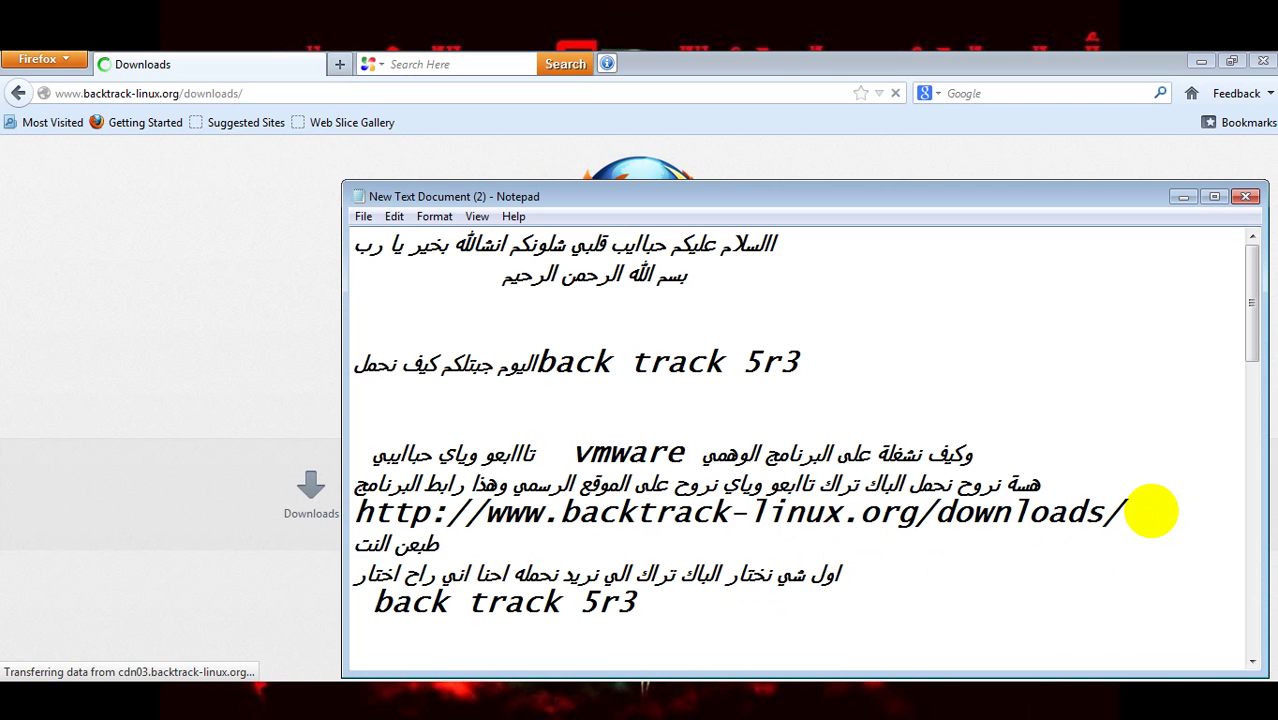
text(عندي حيل ضعيف اعذروني حبايب)
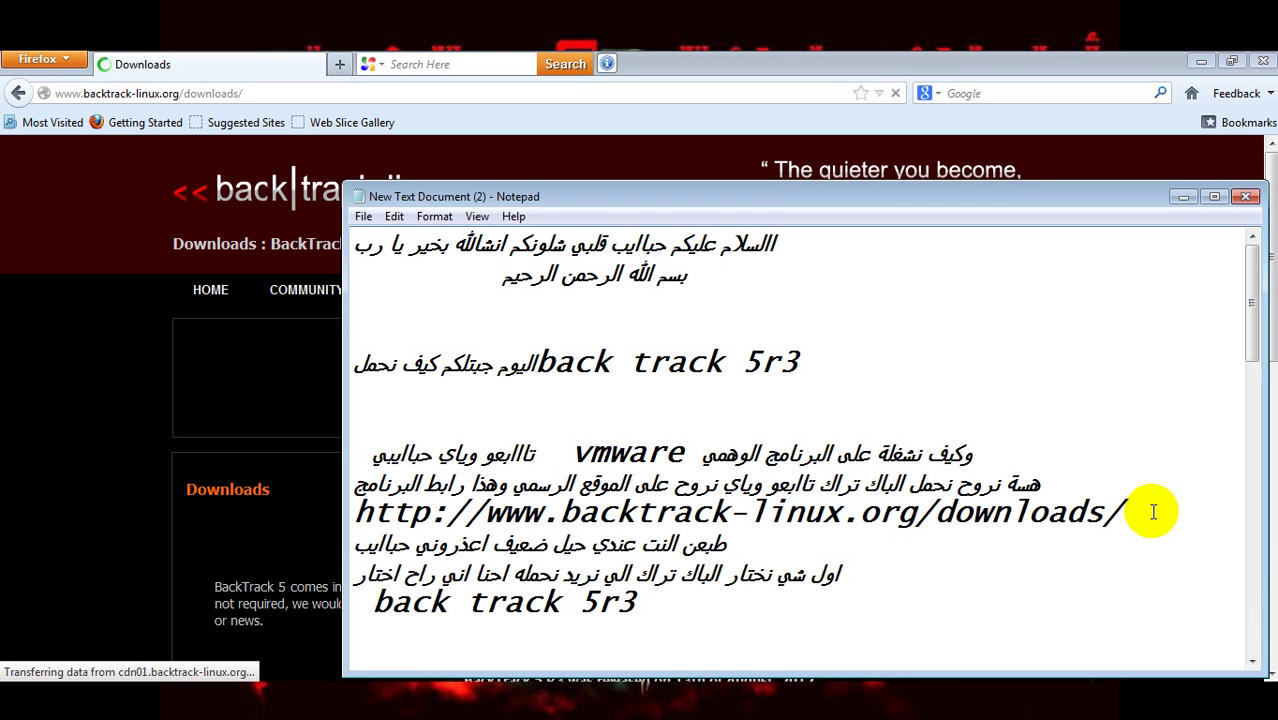
text( هسة نجي)
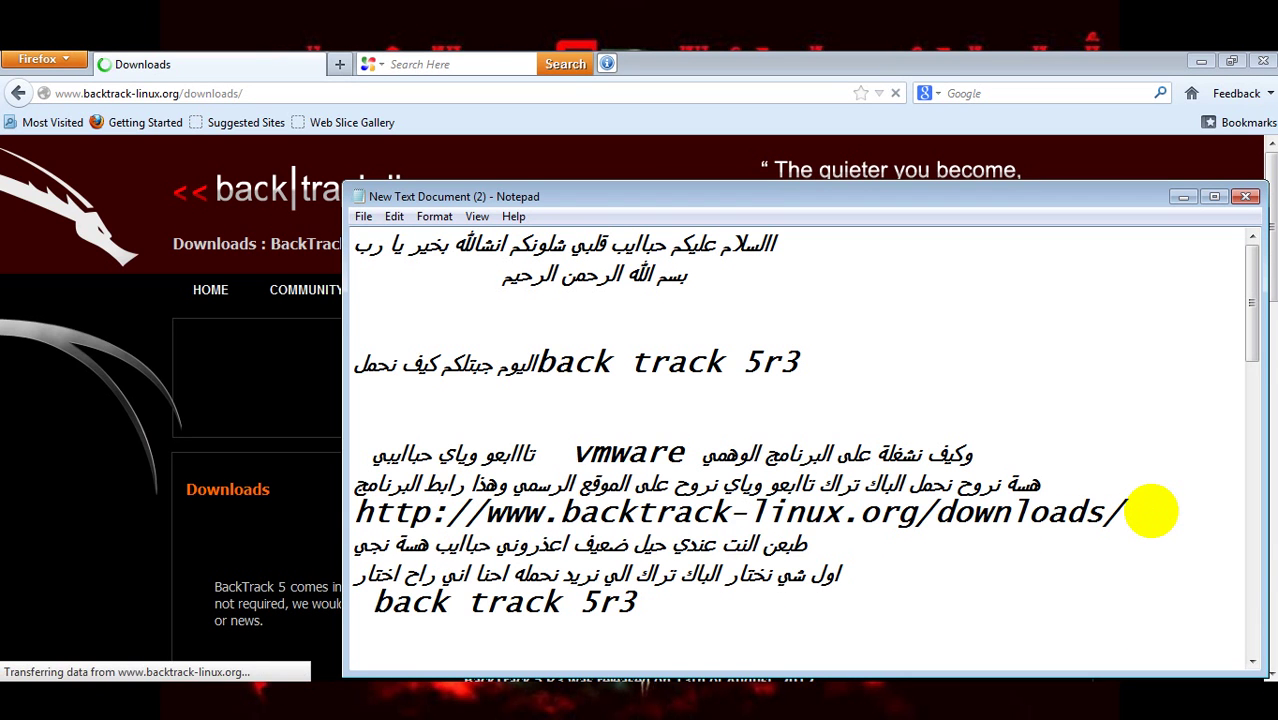
text( تابعو وياي)
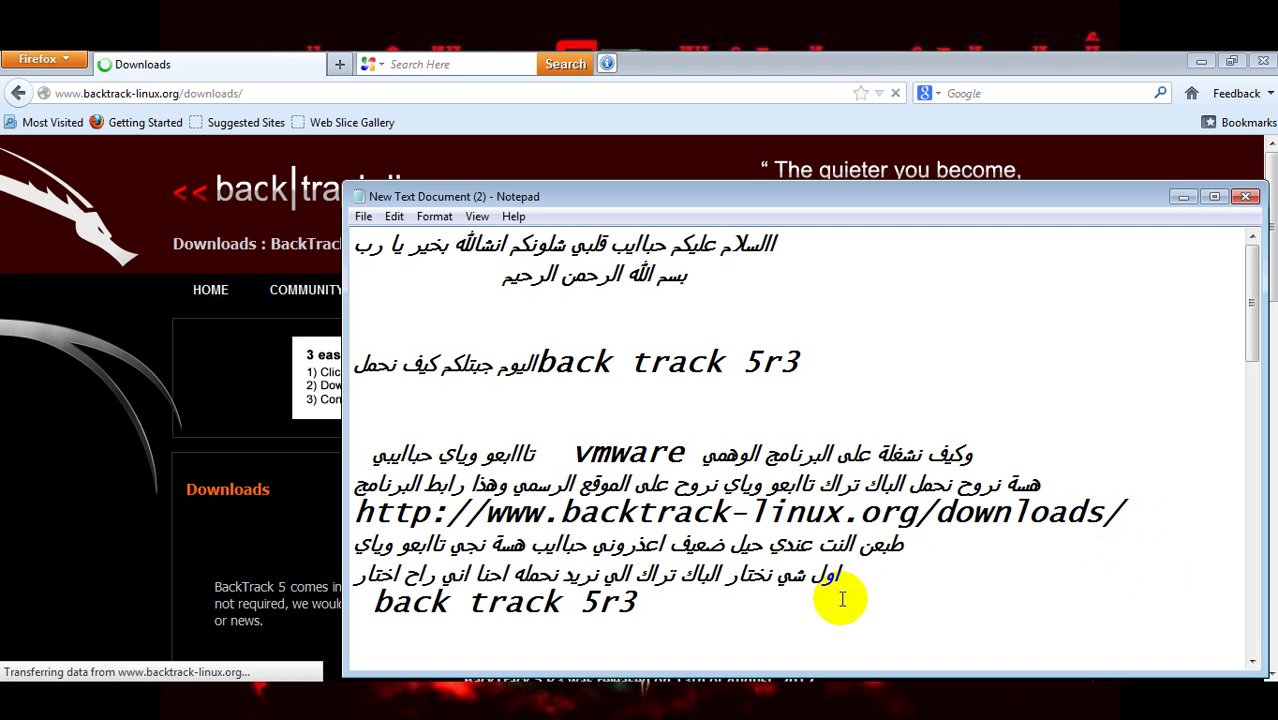
click(300, 471)
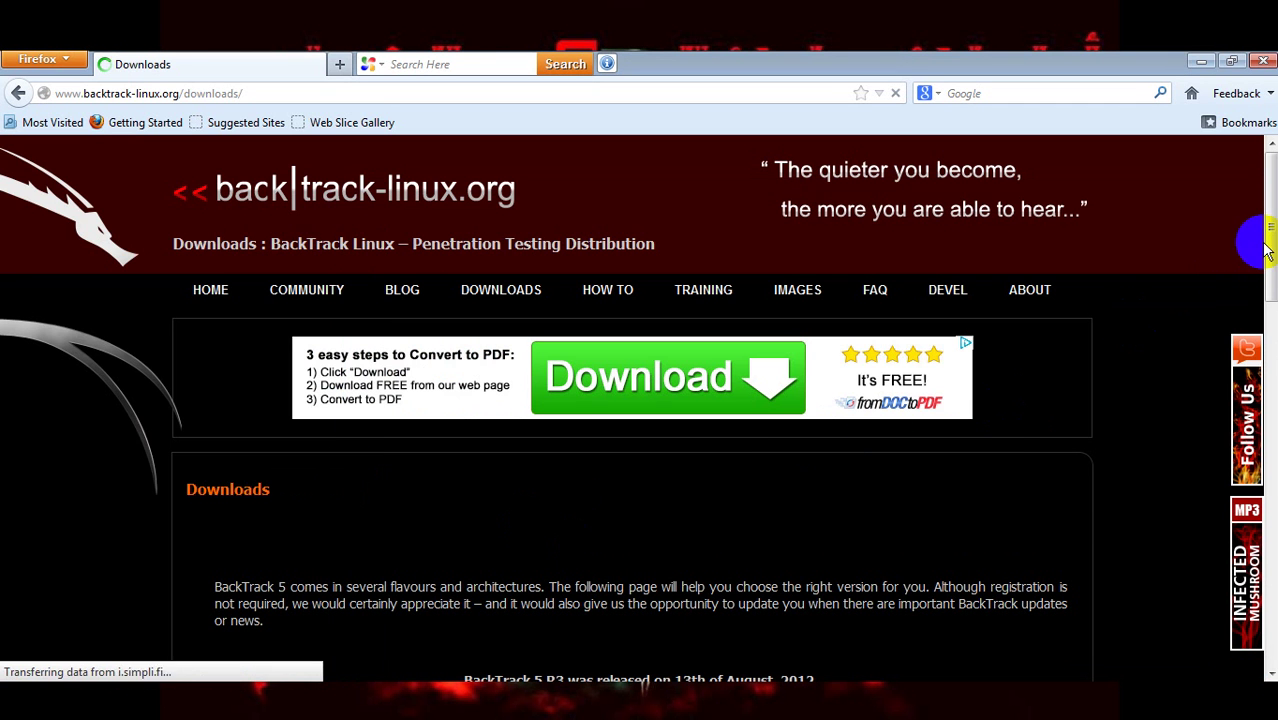
- Skip the optional registration via DOWNLOAD to reach the release download form, then bring up the notes
drag(1268, 270, 1272, 440)
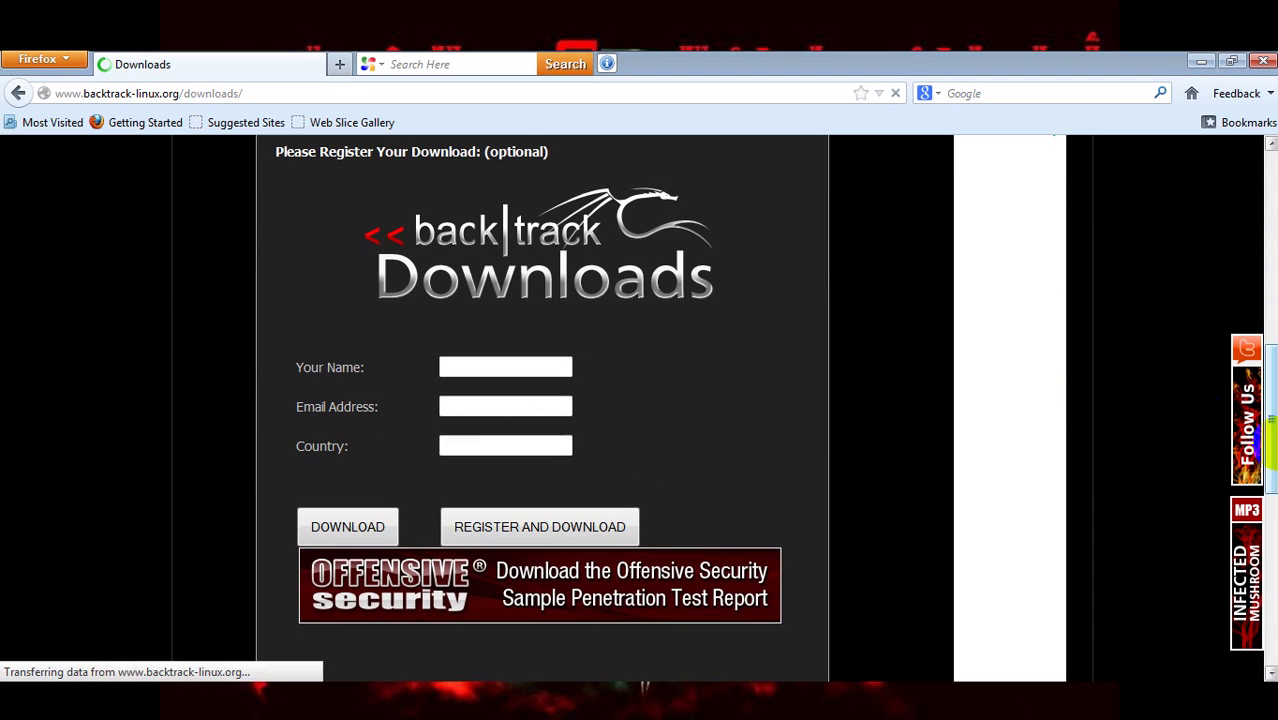
click(359, 531)
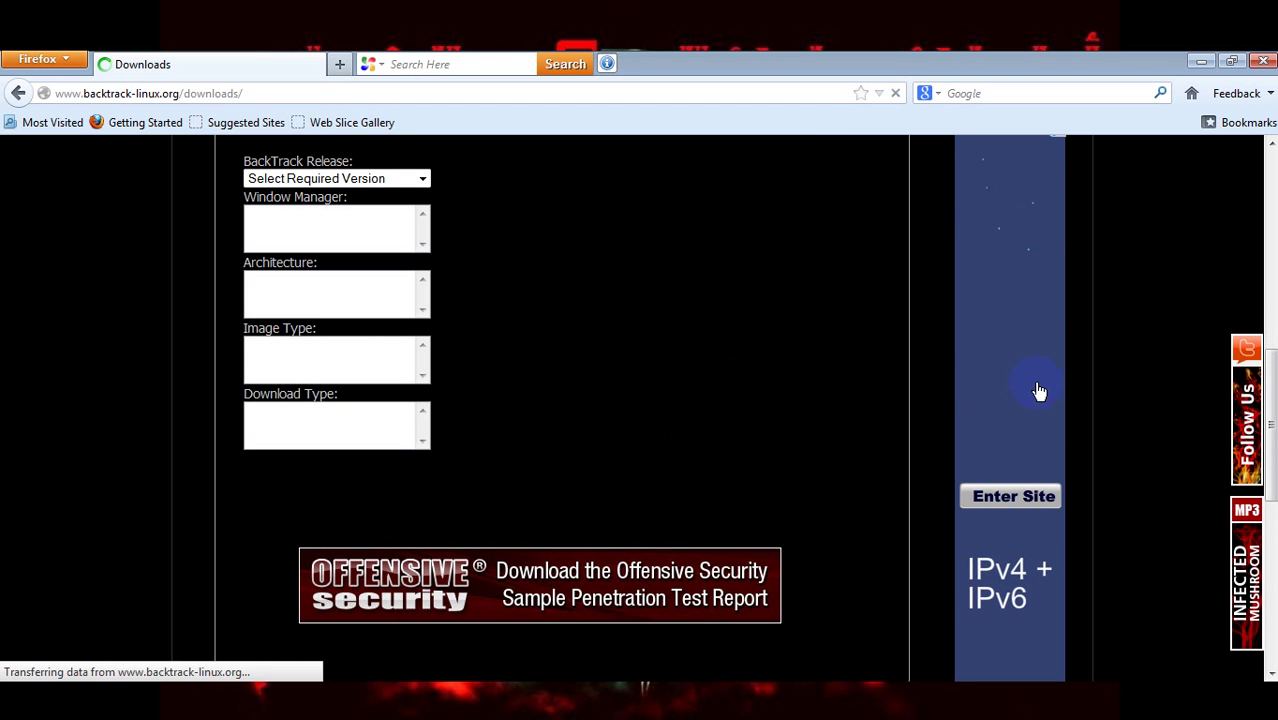
scroll(967, 395, up, 3)
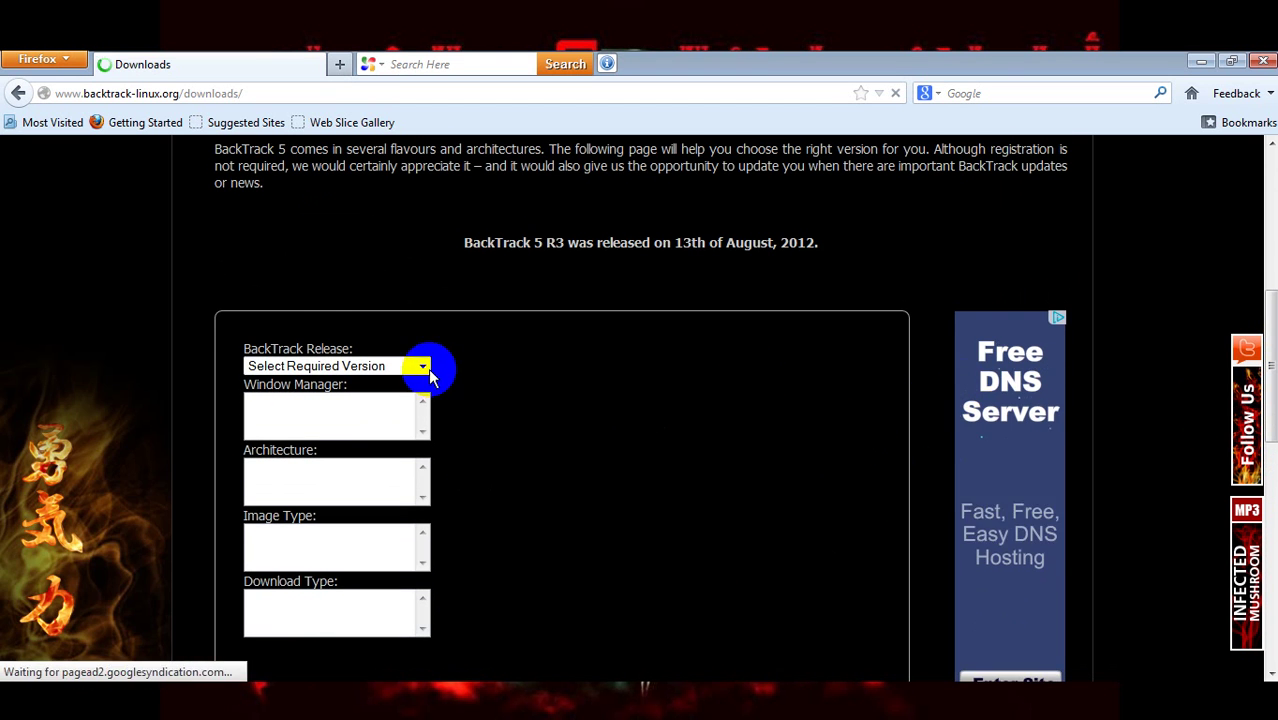
click(690, 708)
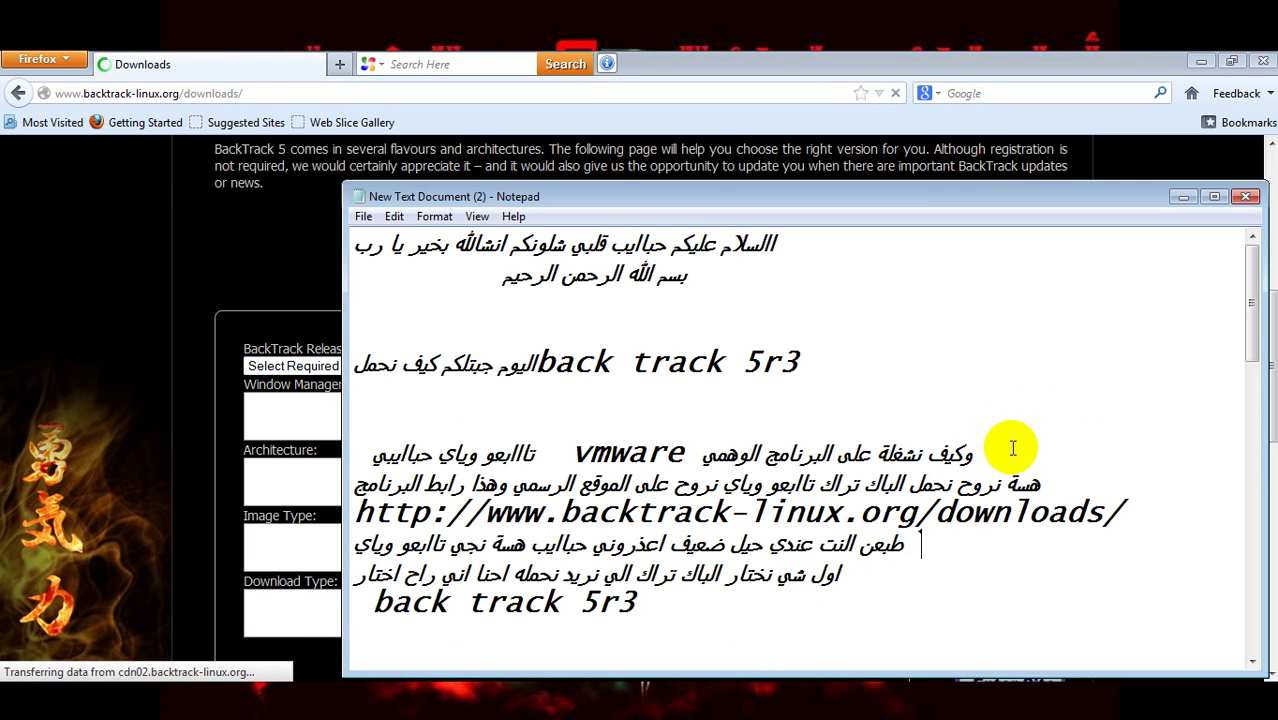
- Highlight the 'first choose the version' note, then open Firefox's BackTrack Release list
double_click(836, 578)
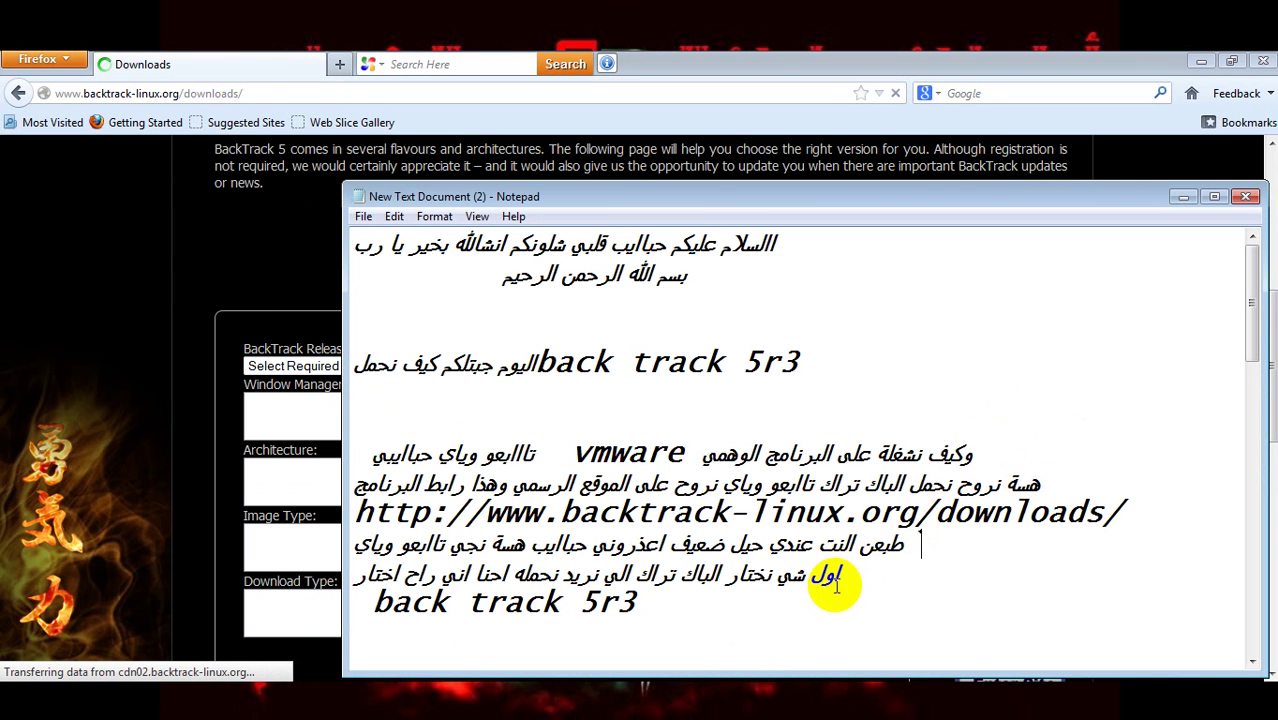
mouse_move(850, 577)
mouse_down()
mouse_move(528, 571)
mouse_move(385, 588)
mouse_move(472, 614)
mouse_move(365, 600)
mouse_move(636, 601)
mouse_up()
mouse_move(248, 368)
mouse_down()
mouse_move(228, 305)
mouse_move(276, 323)
mouse_up()
click(419, 366)
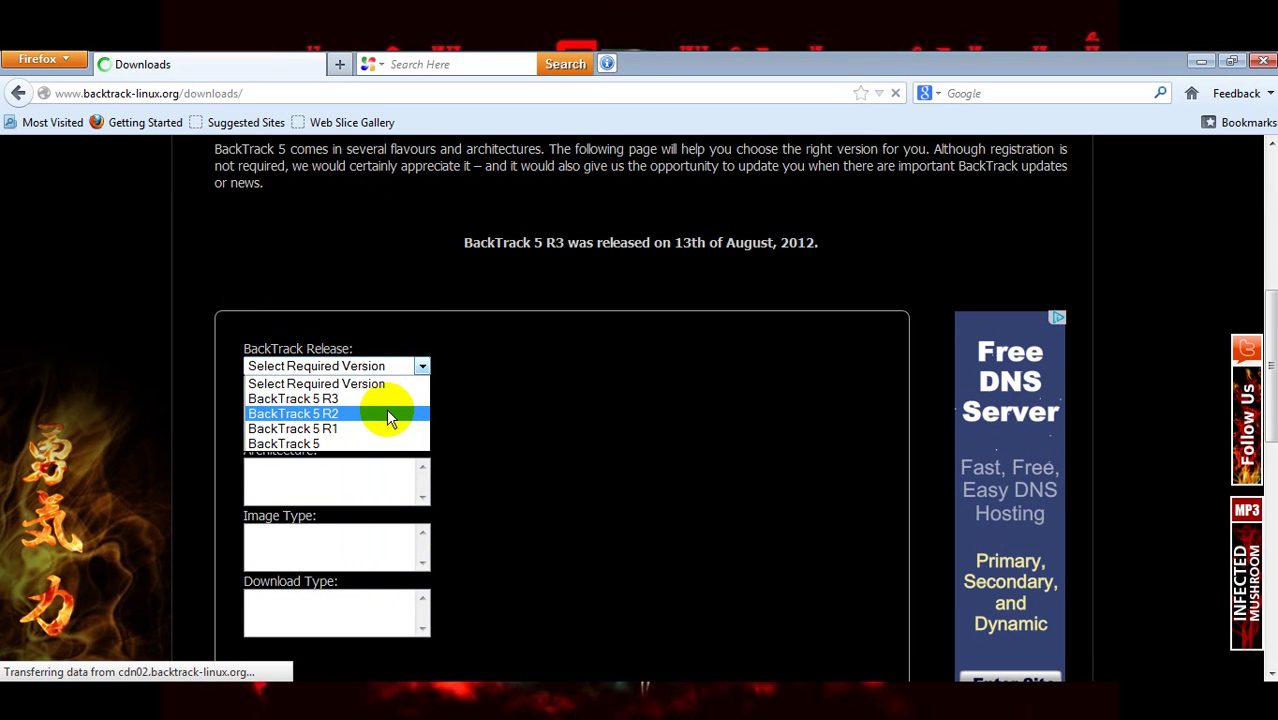
- Choose BackTrack 5 R3 as the release and highlight the notes' GNOME/KDE and 32/64-bit choices
click(388, 399)
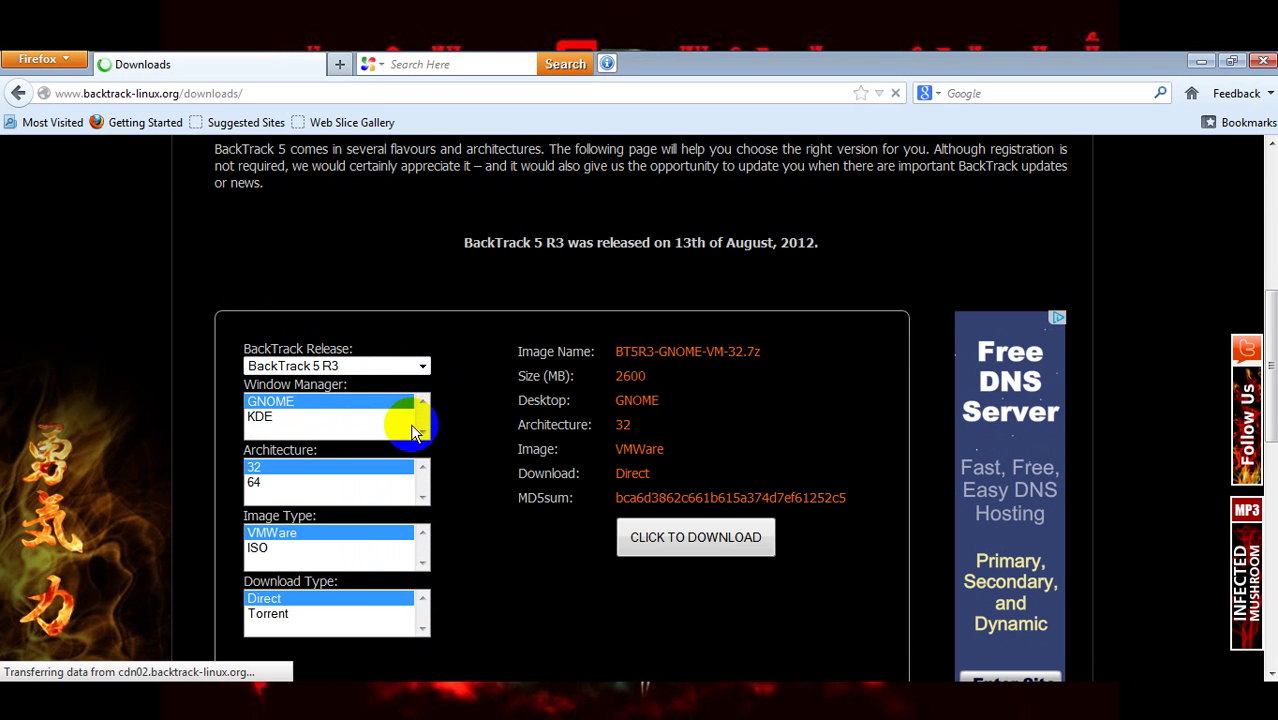
click(716, 706)
drag(1255, 360, 1250, 392)
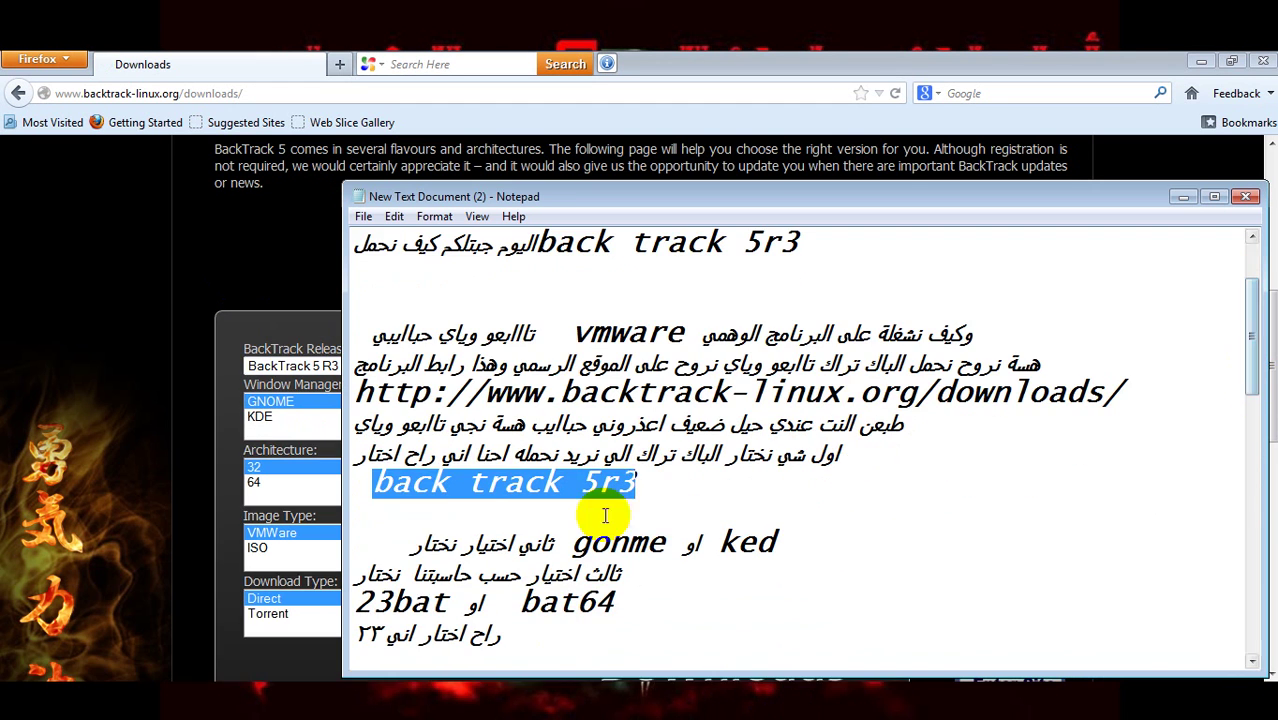
drag(414, 537, 785, 539)
click(566, 546)
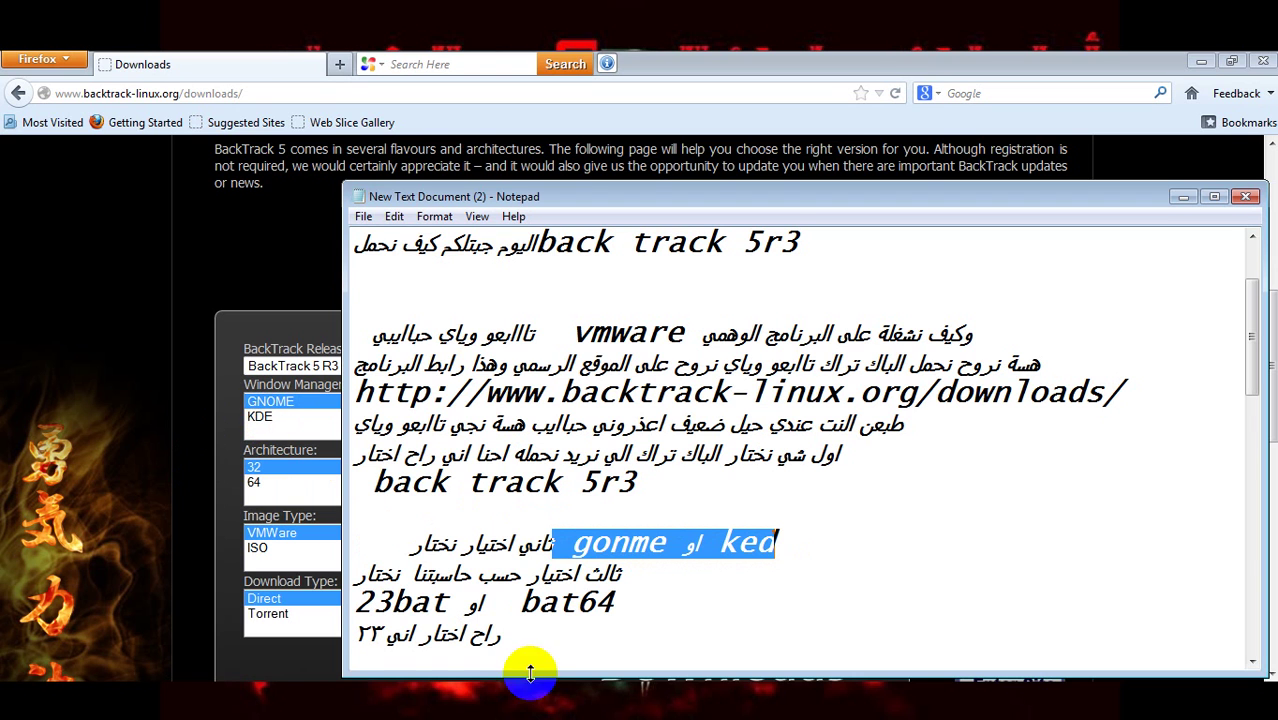
drag(650, 582, 548, 580)
drag(355, 601, 528, 600)
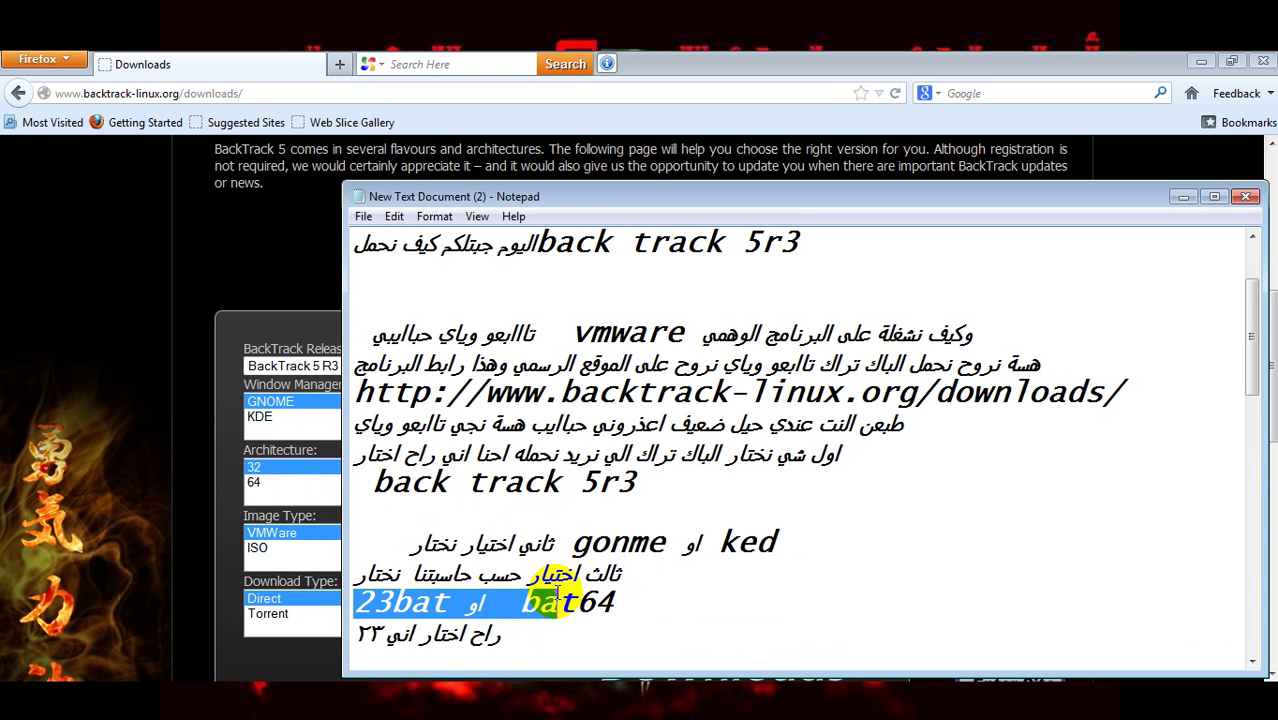
- Preview the 64-bit and KDE options, settle on GNOME 32-bit VMWare, and highlight the notes' ISO line
click(212, 519)
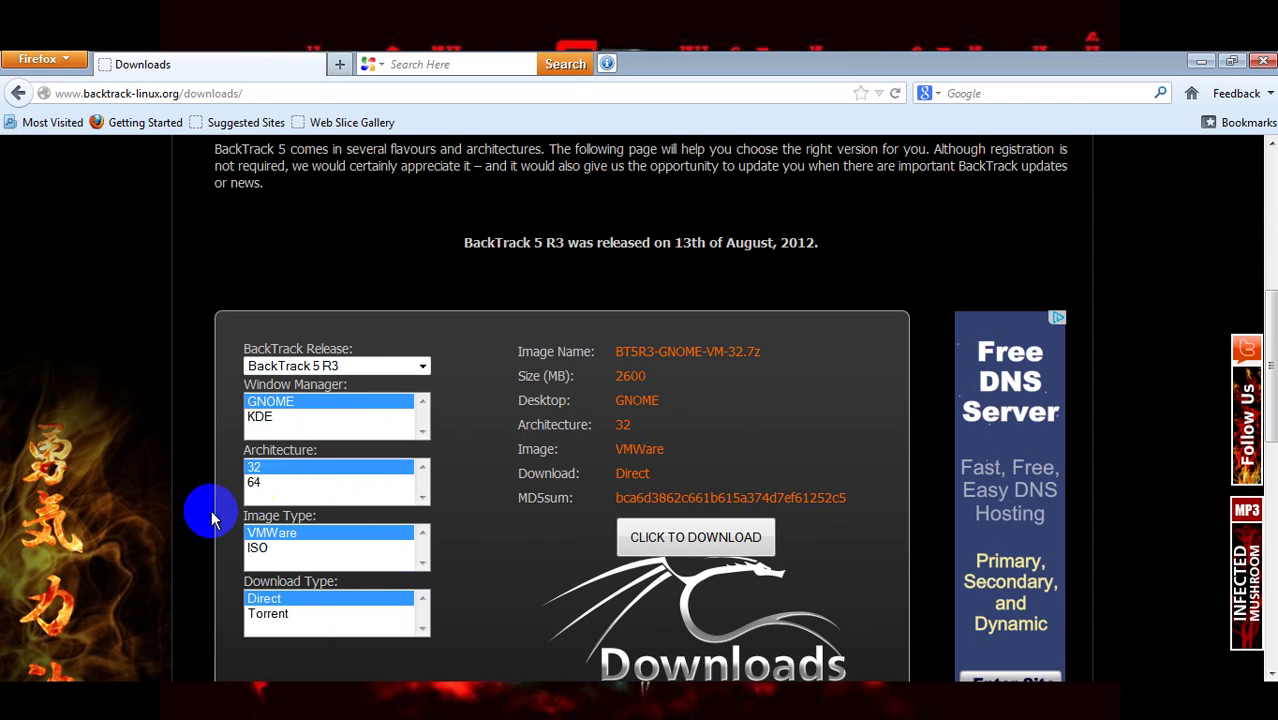
click(255, 482)
click(261, 418)
click(262, 402)
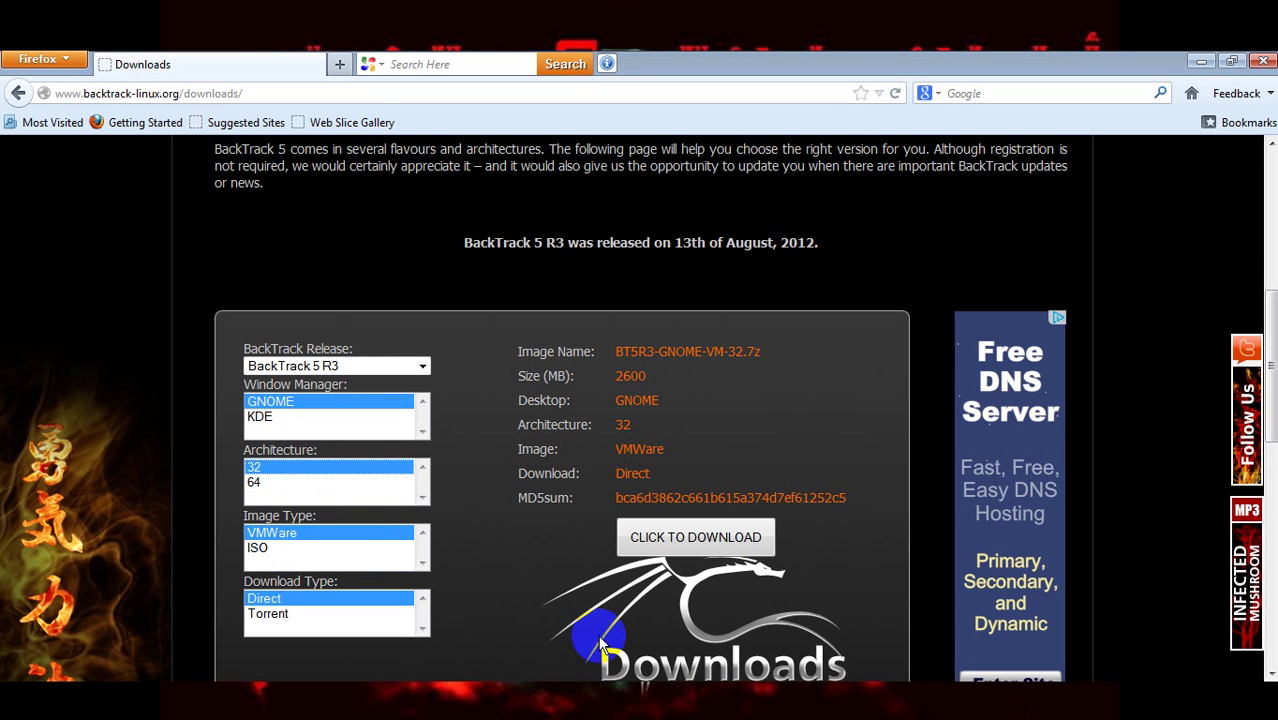
click(704, 706)
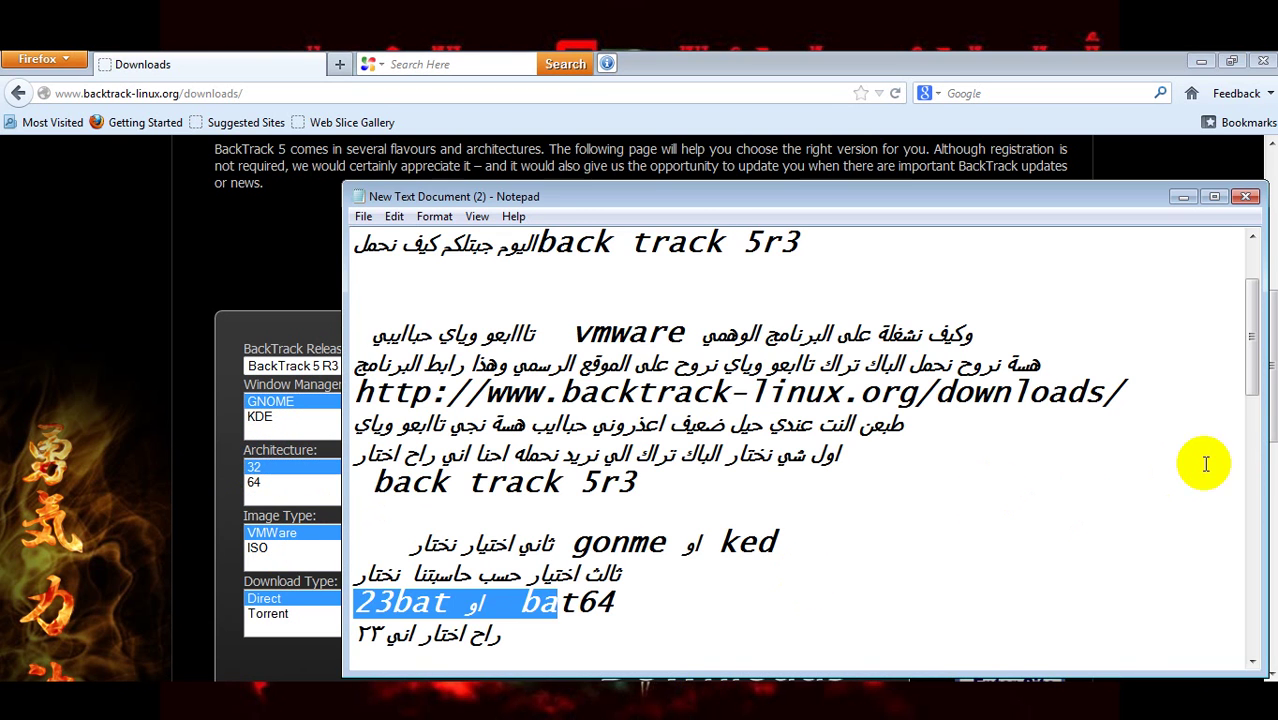
drag(1251, 371, 1258, 408)
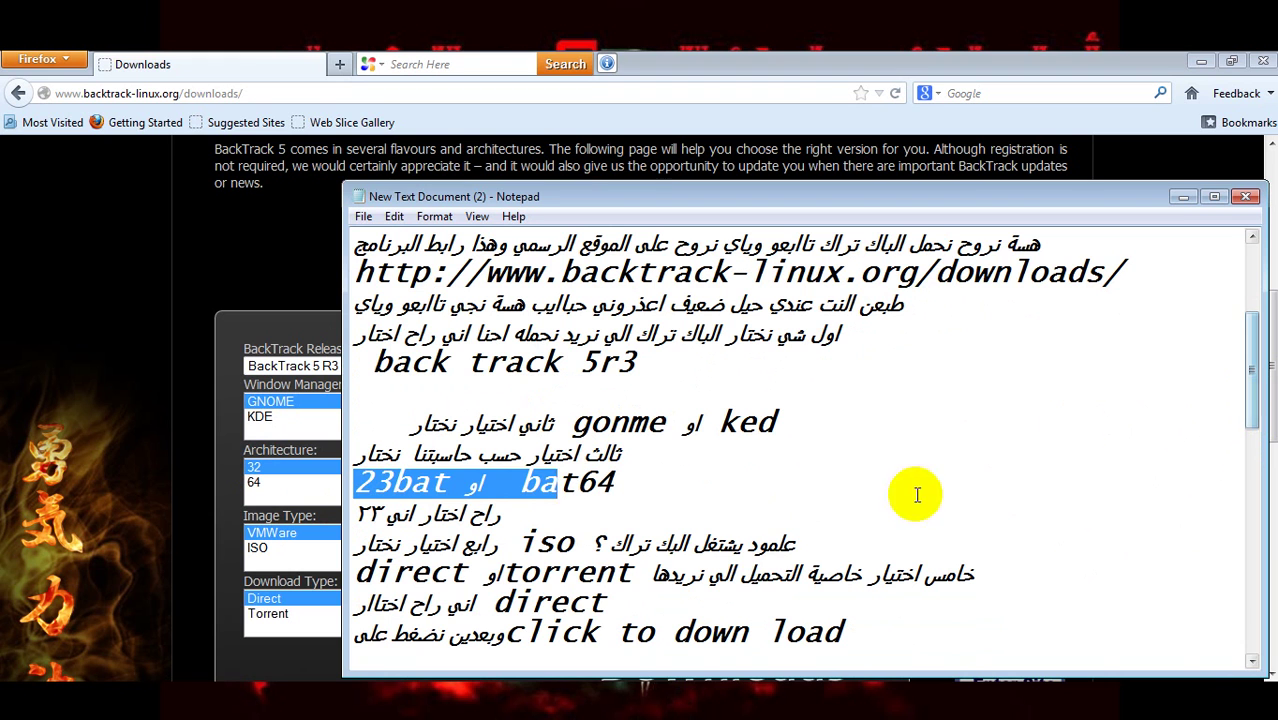
drag(812, 541, 537, 543)
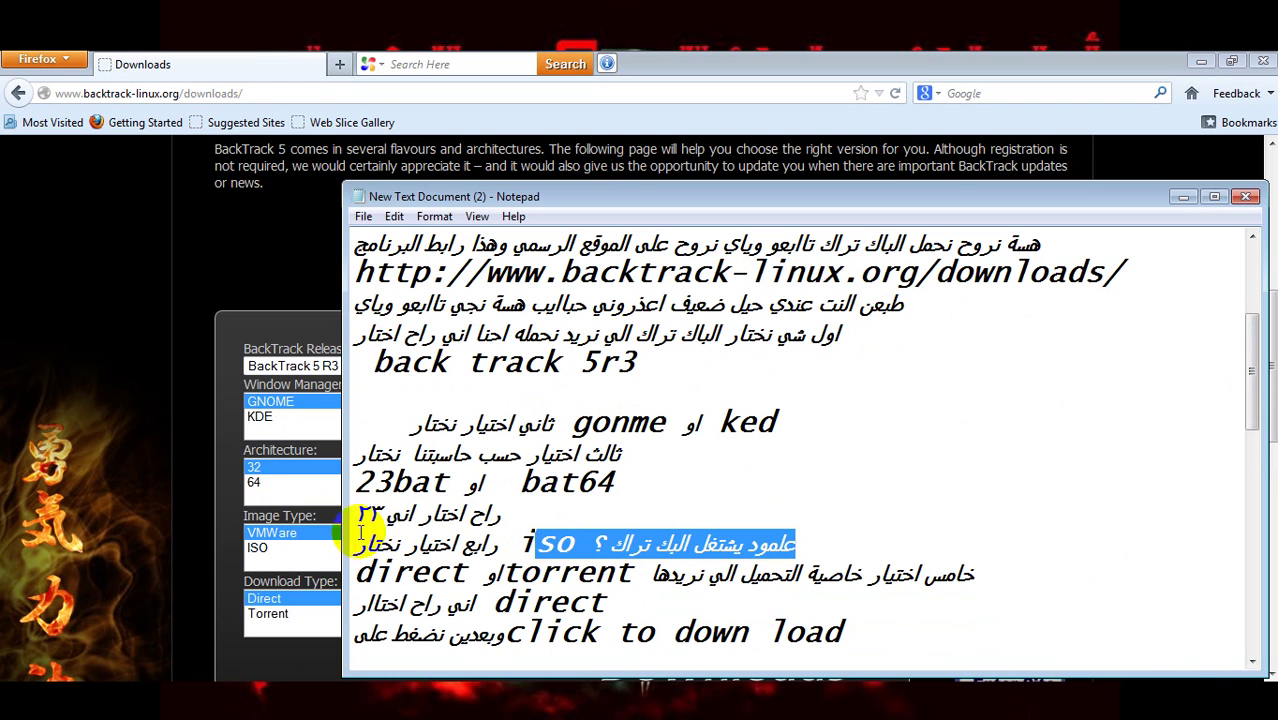
click(254, 553)
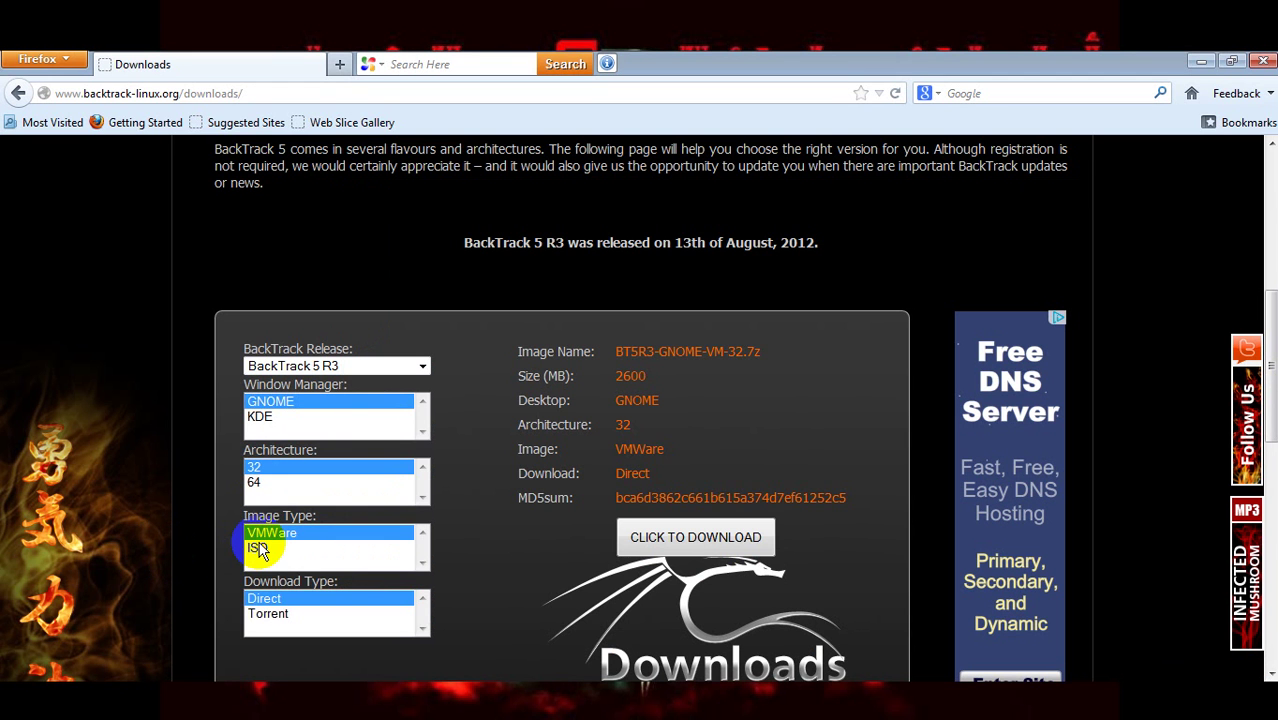
- Set the image type to ISO for the BackTrack 5 R3 GNOME 32-bit download
click(258, 549)
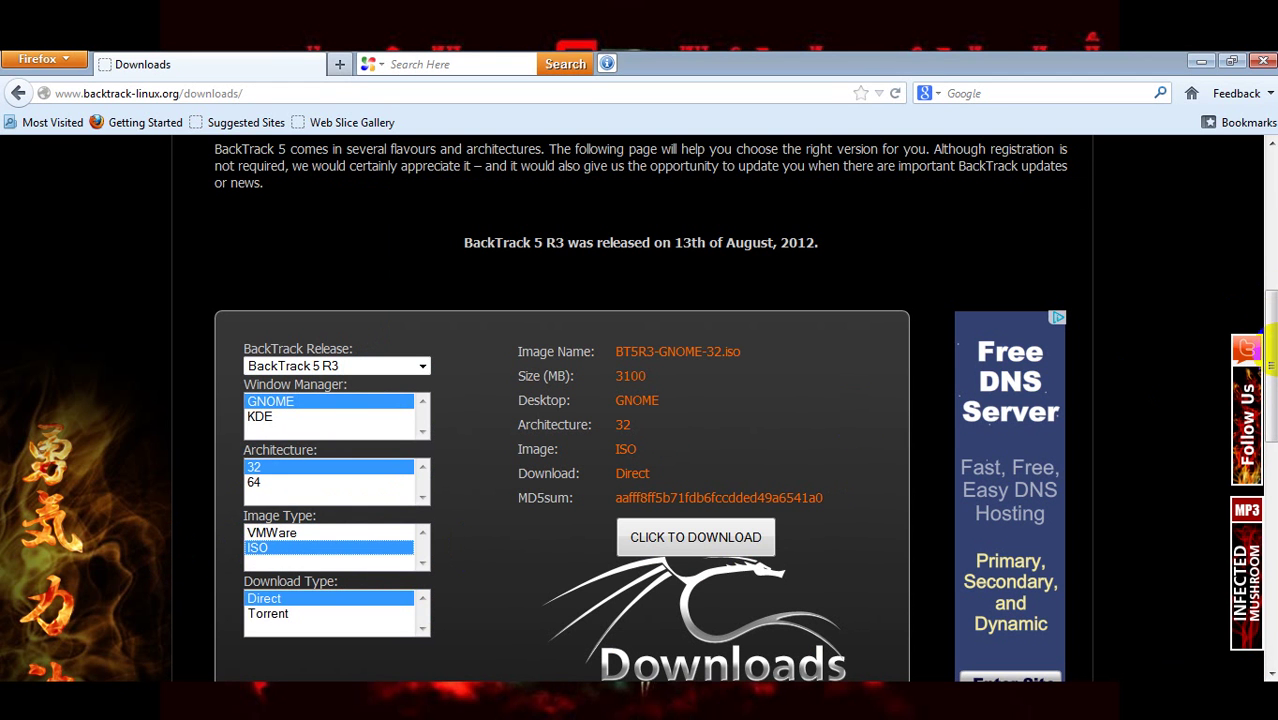
scroll(1272, 345, down, 2)
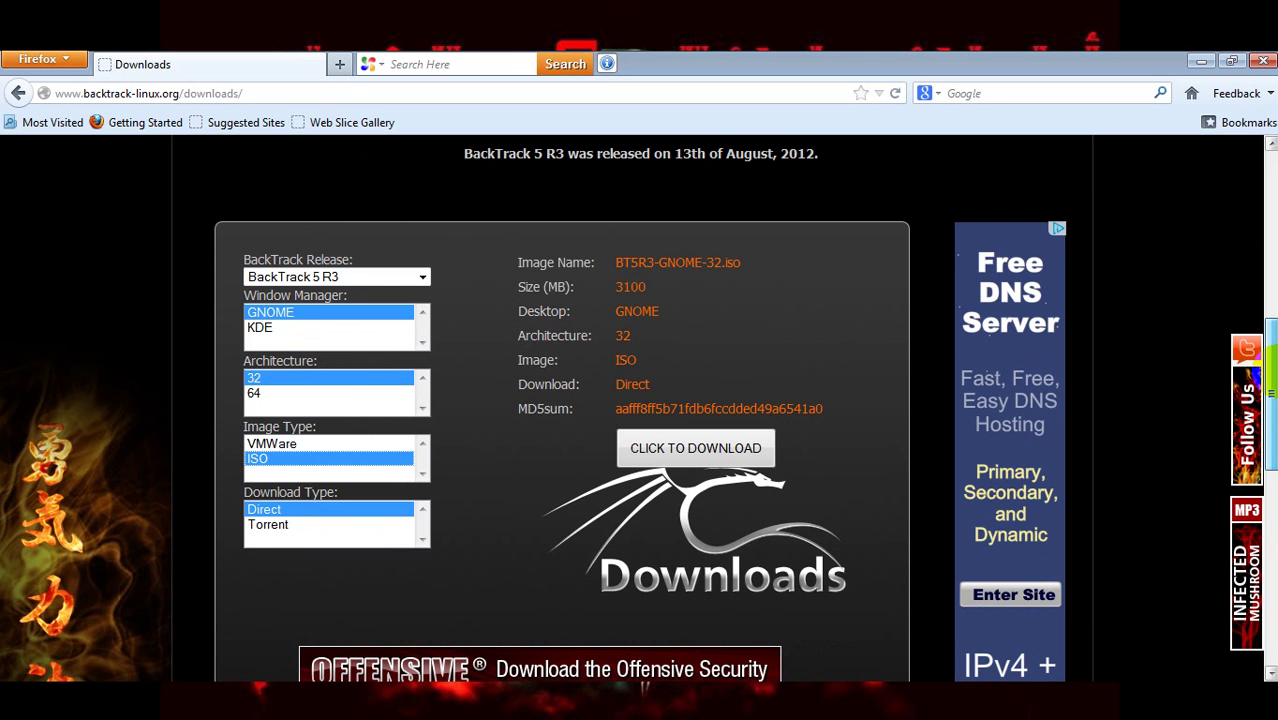
click(700, 692)
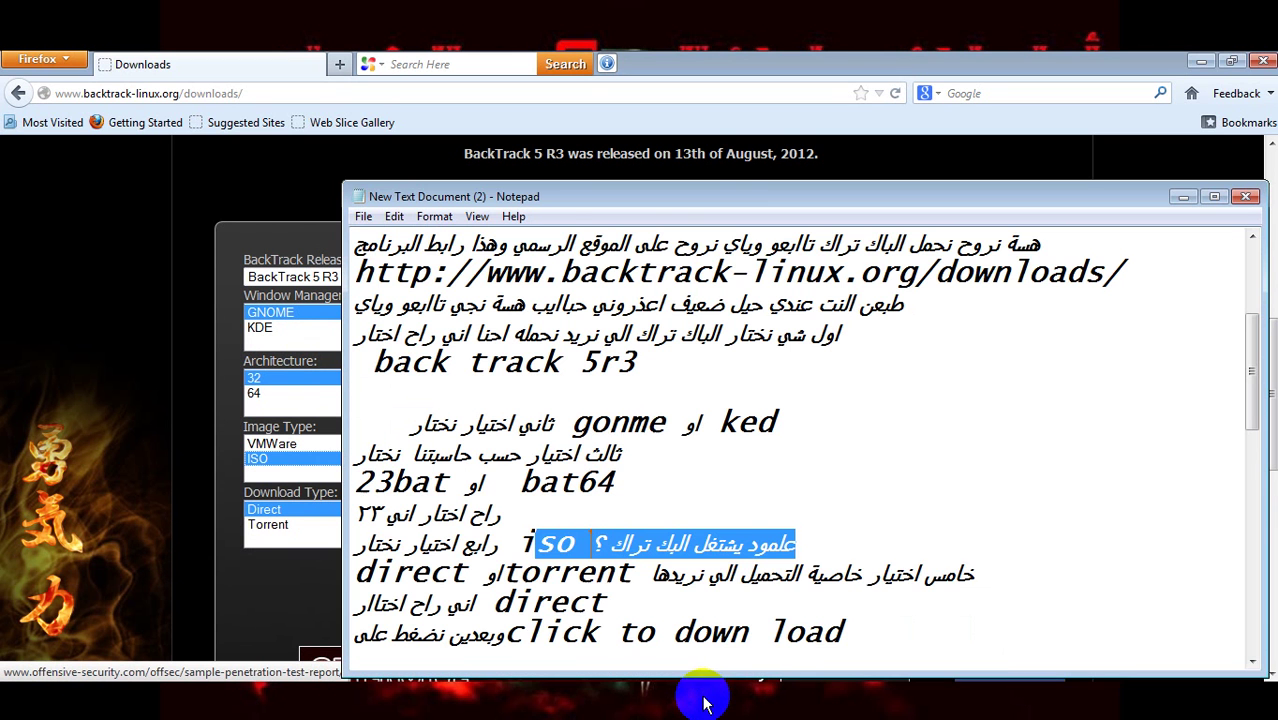
drag(1250, 402, 1250, 434)
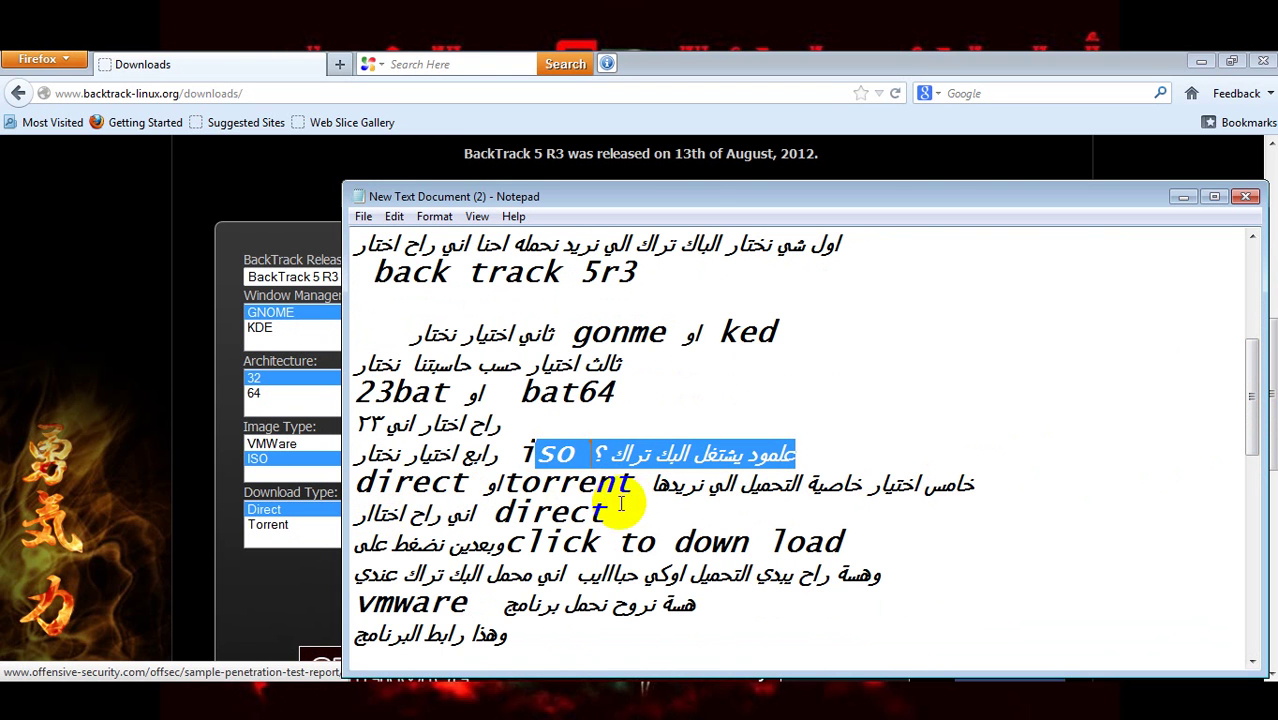
click(257, 597)
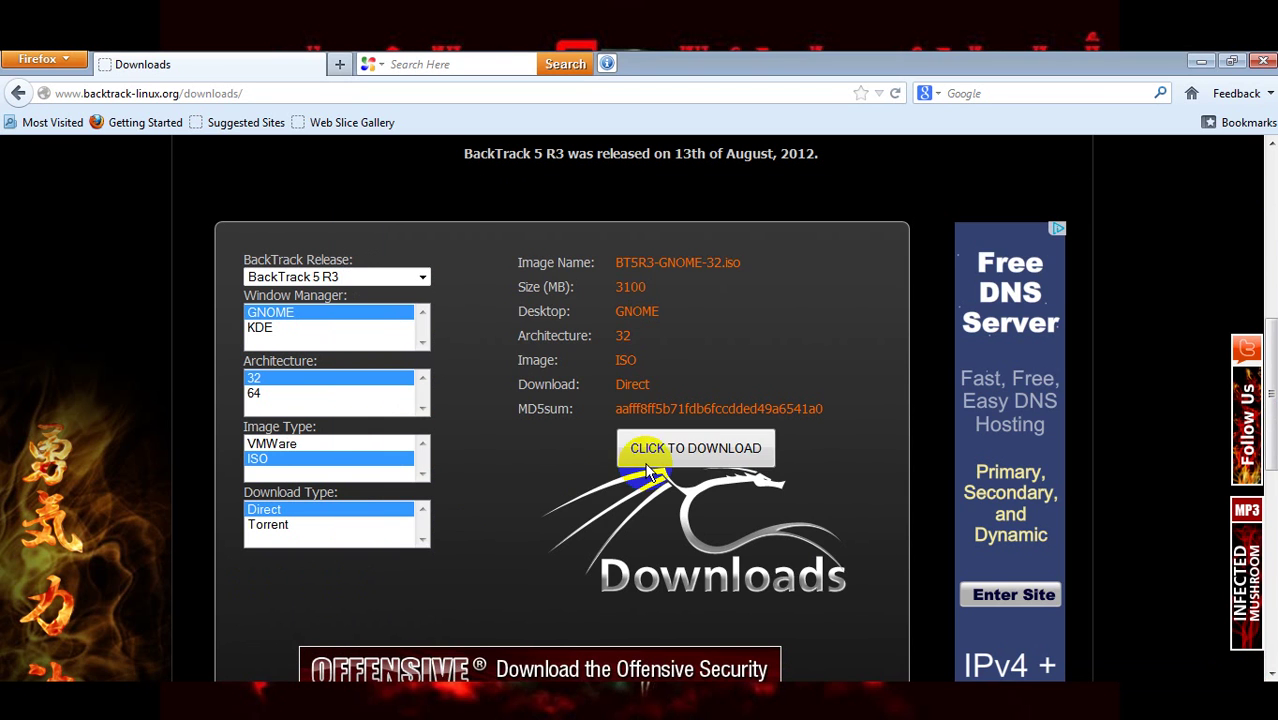
- Start the ISO download, mark the notes' download-starting line, then use the manual download link
click(653, 459)
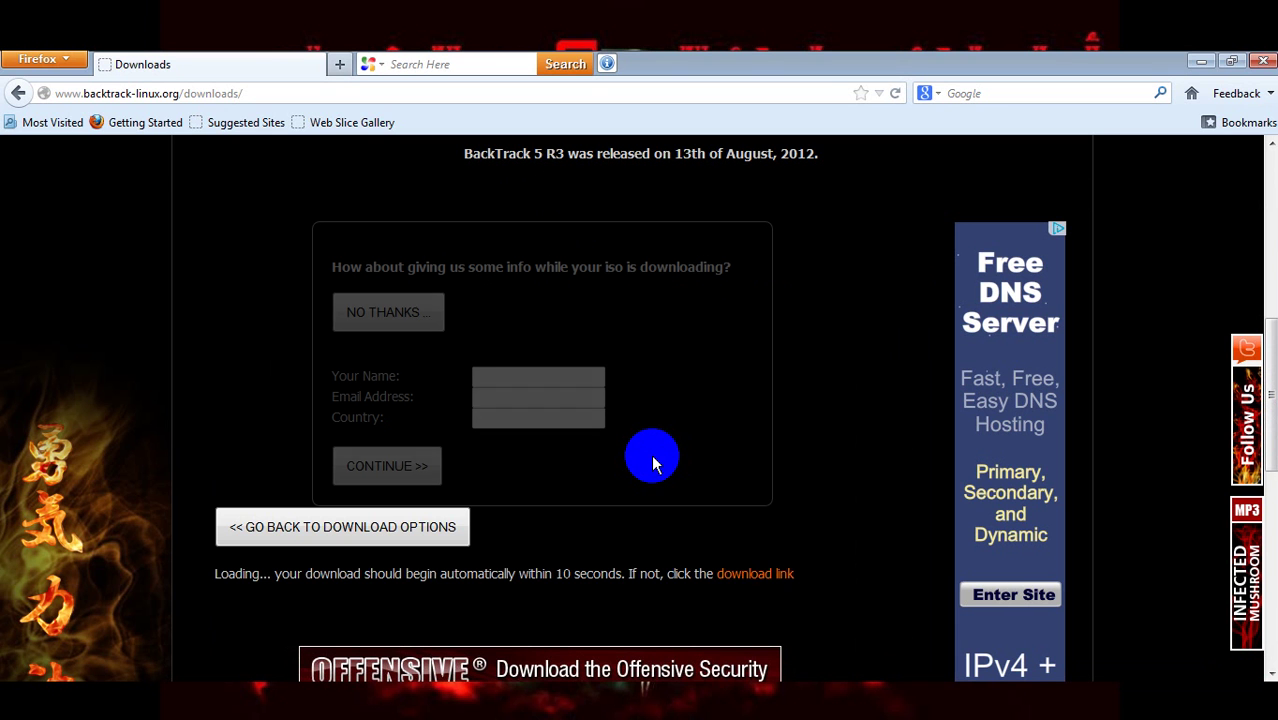
click(710, 695)
drag(1253, 400, 1255, 428)
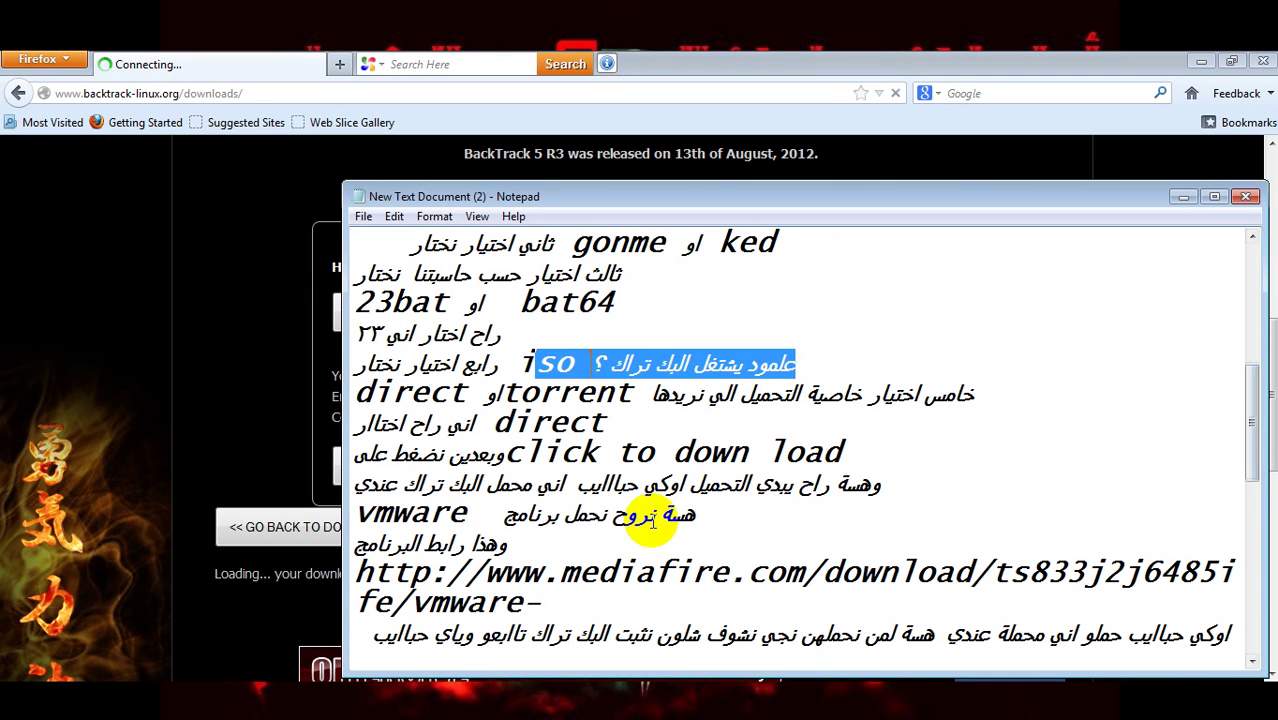
drag(797, 484, 350, 492)
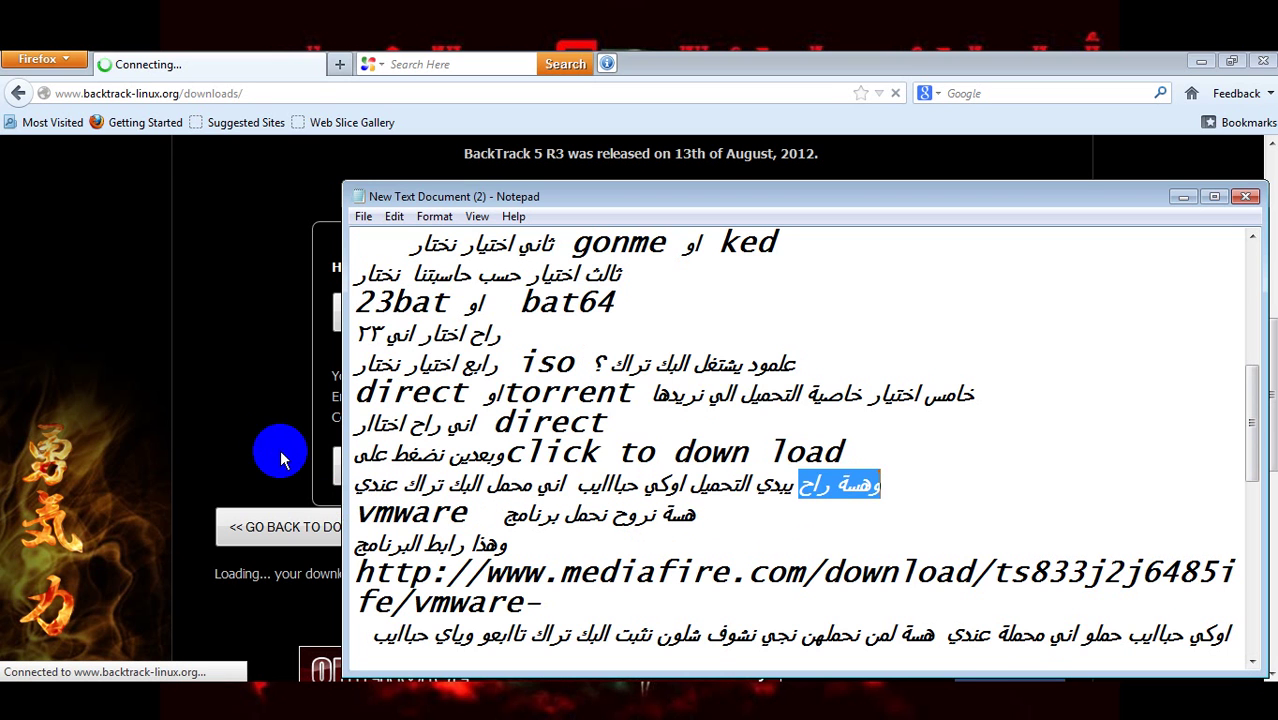
click(338, 487)
click(716, 568)
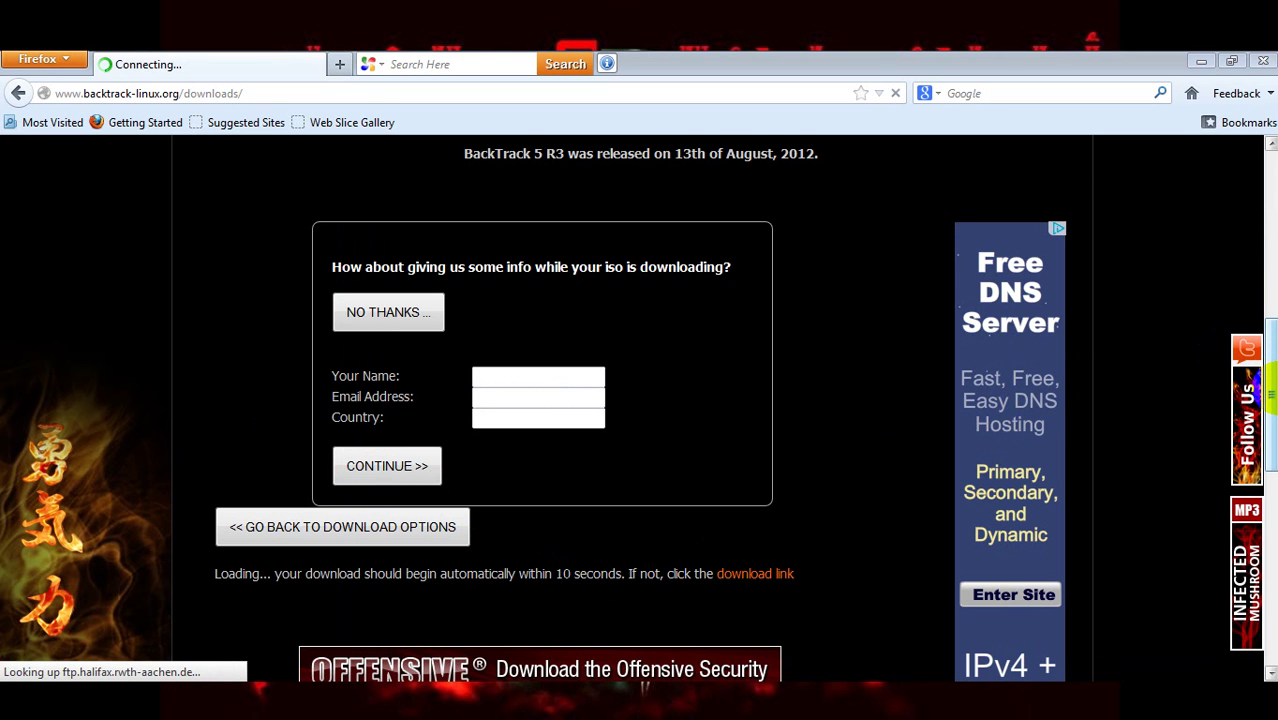
- Cancel Internet Download Manager's save prompt and warning for BT5R3-GNOME-32.iso, then return to the notes
drag(1272, 398, 1272, 411)
click(908, 441)
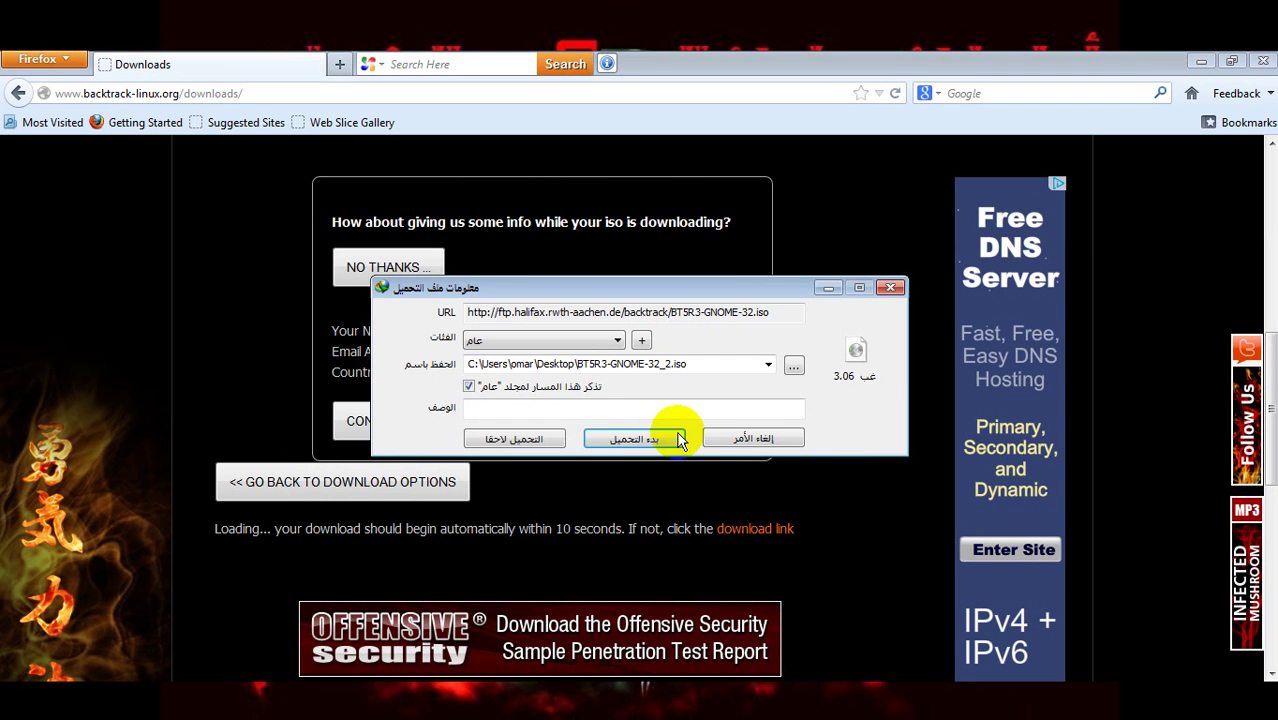
click(868, 708)
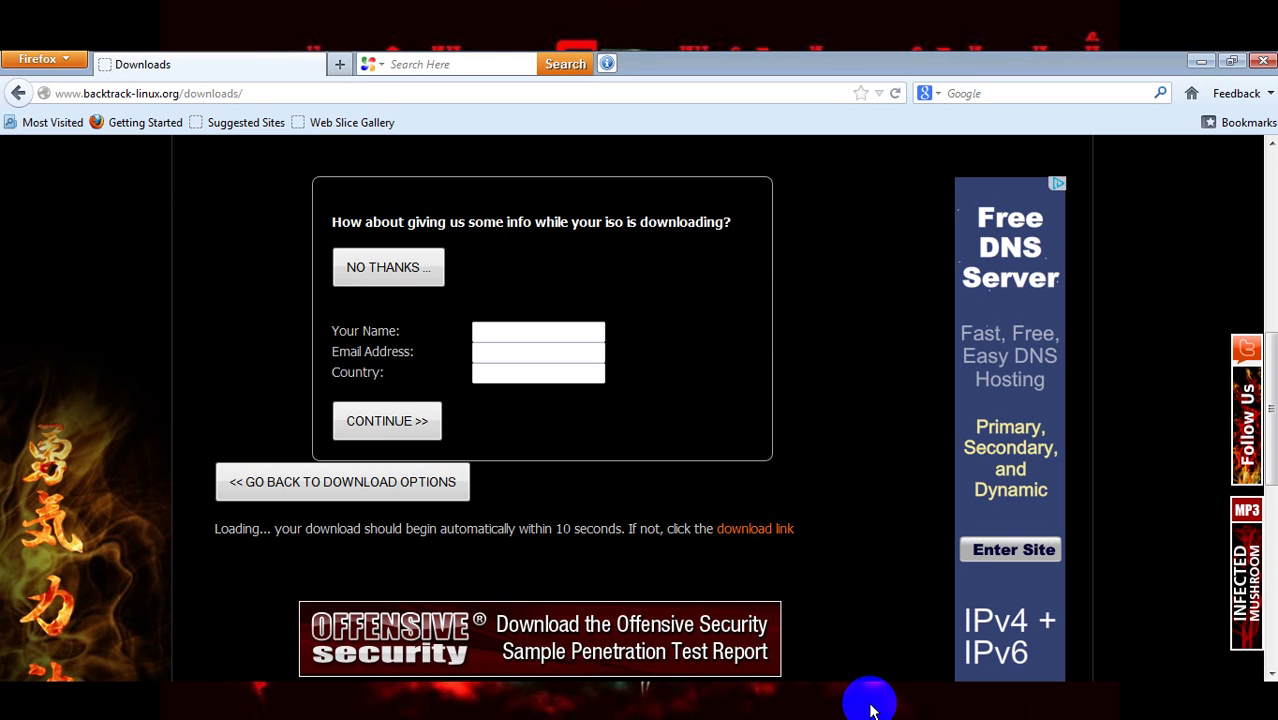
click(733, 698)
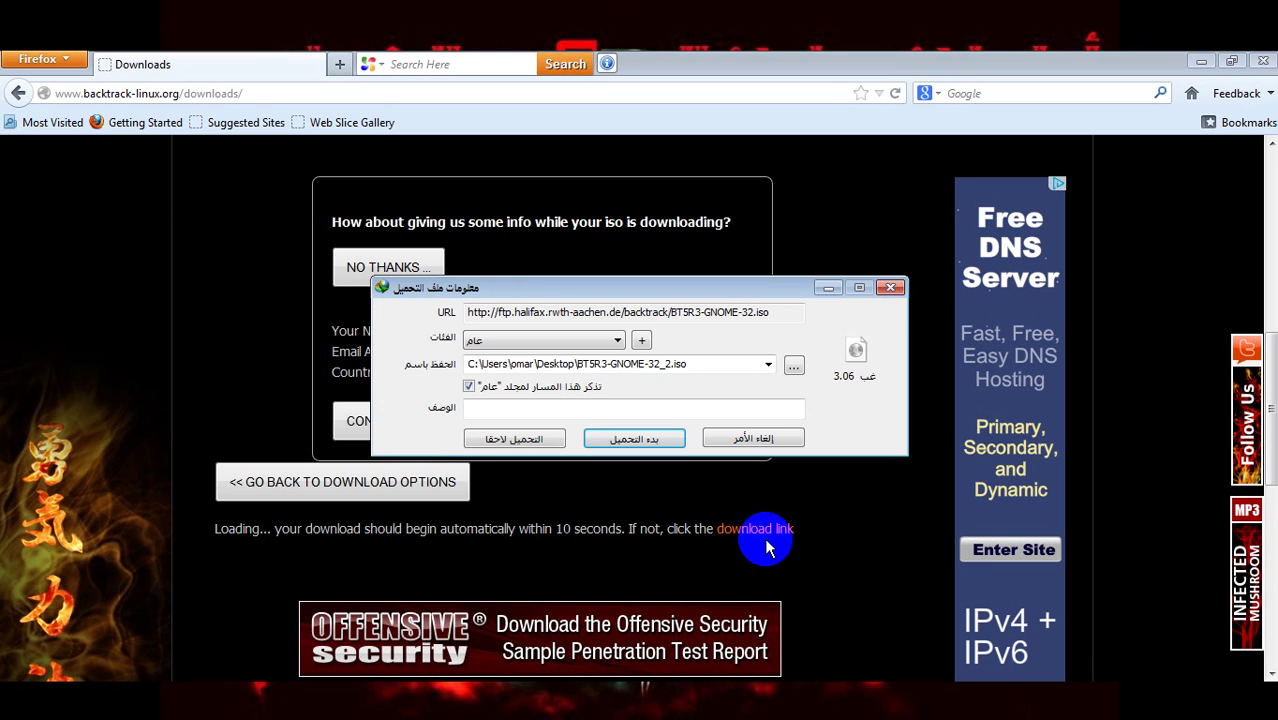
click(770, 440)
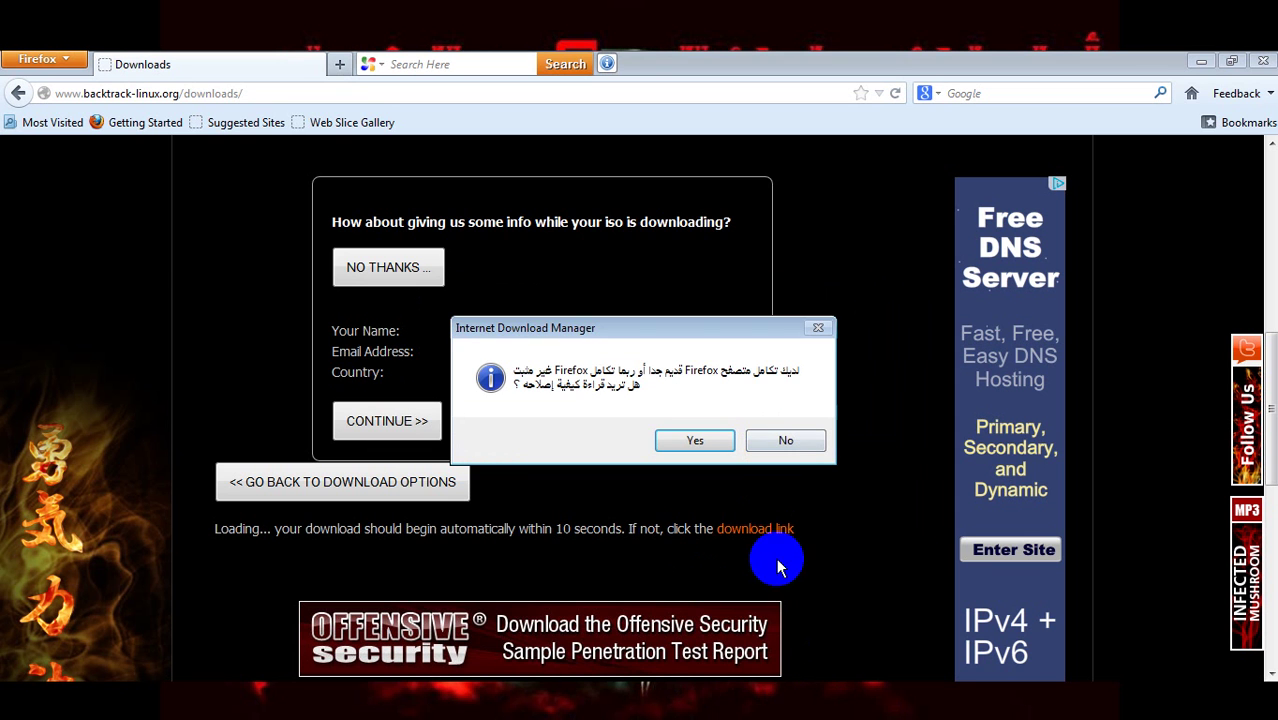
click(770, 440)
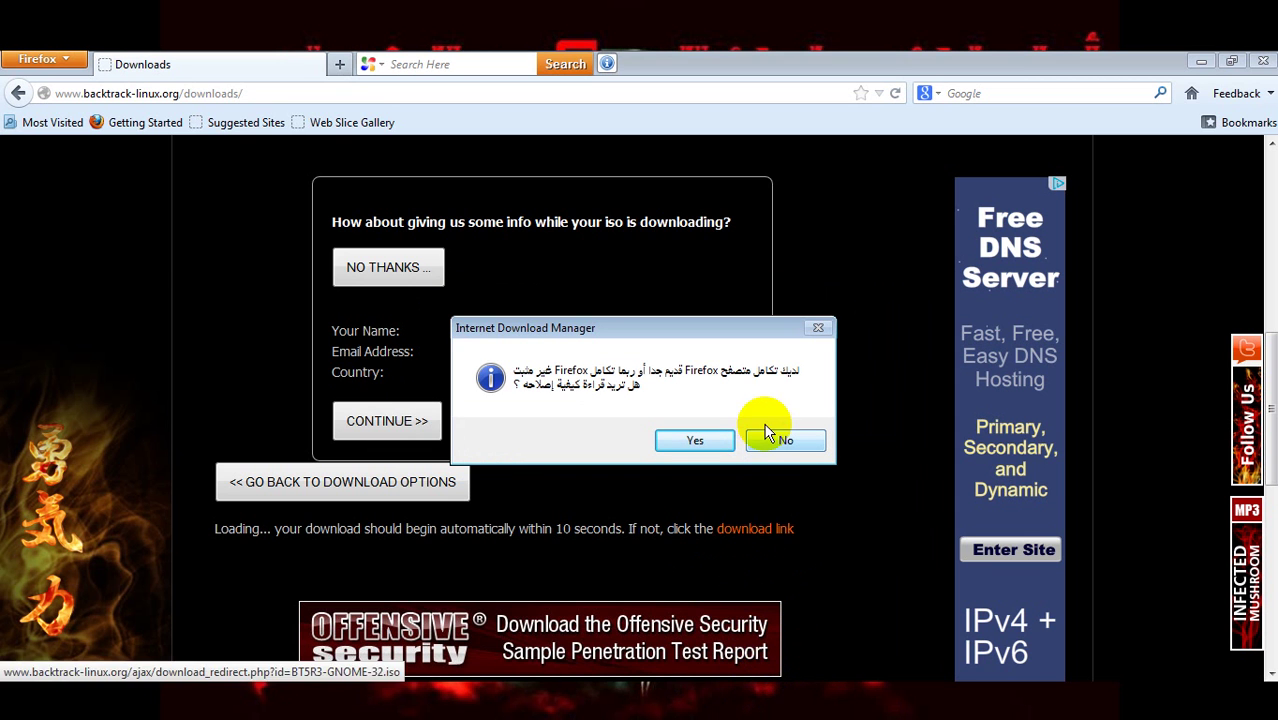
click(756, 442)
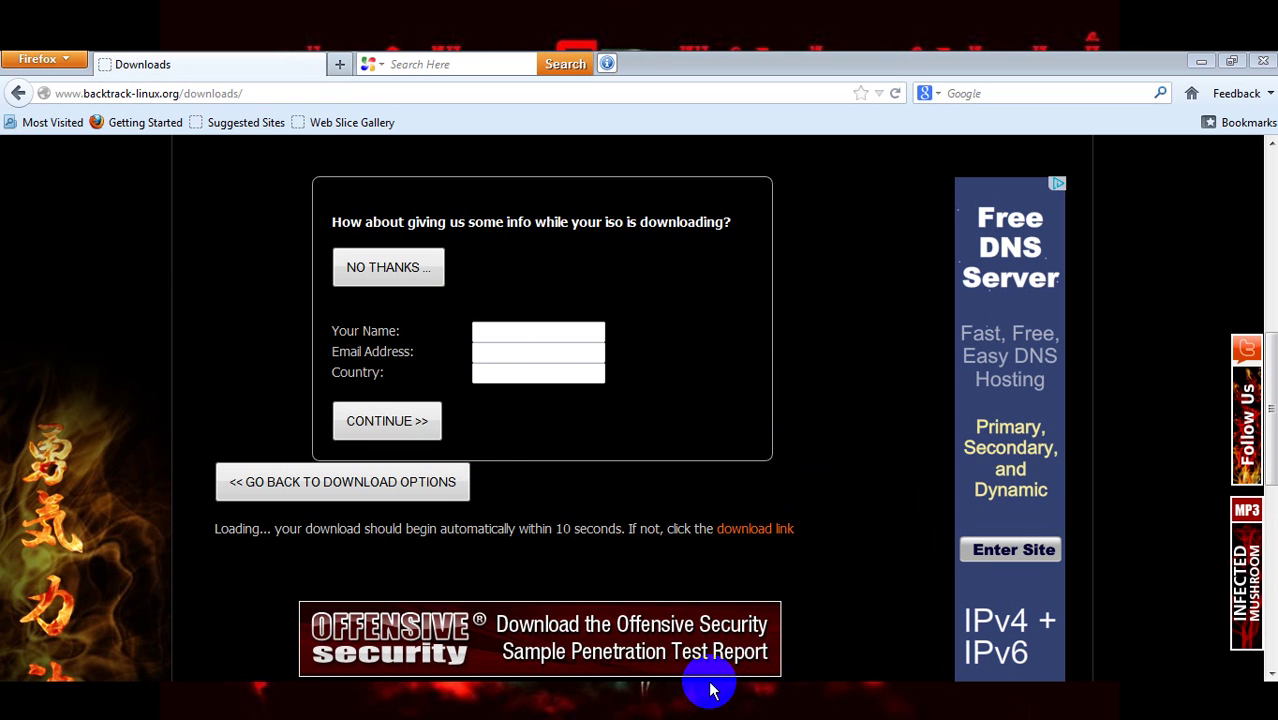
click(704, 690)
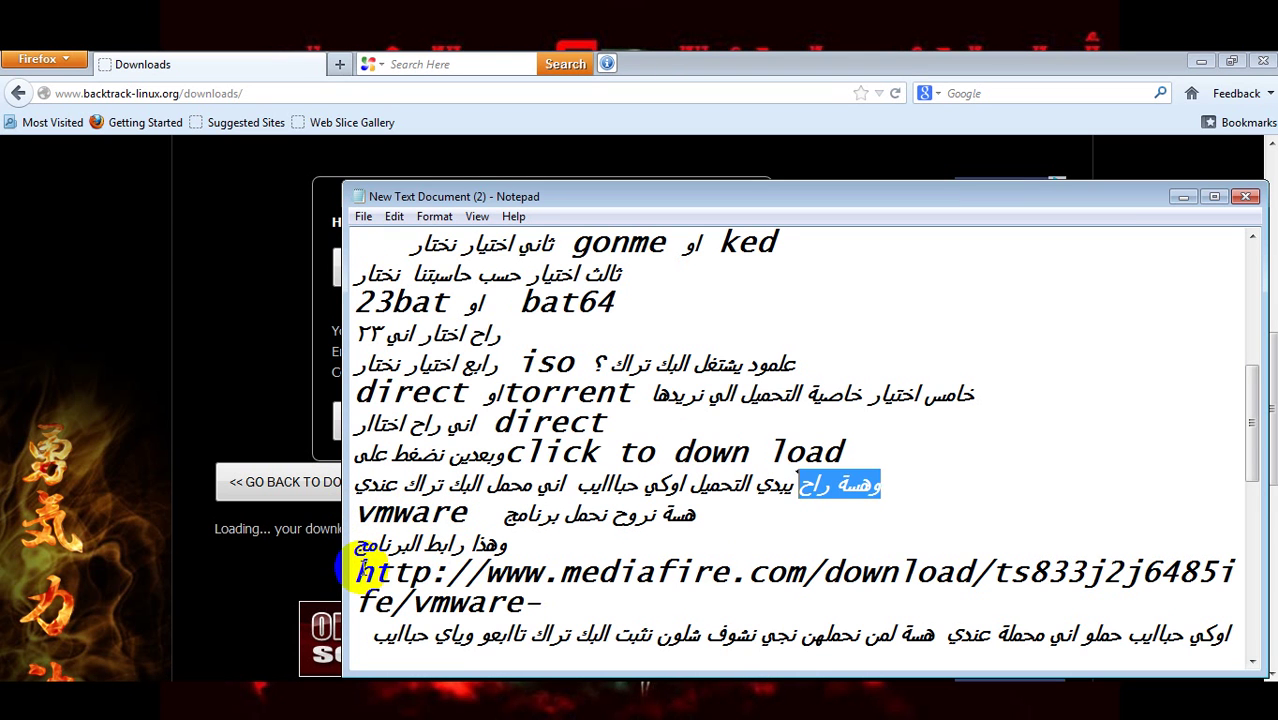
- Copy the mediafire VMware Player link from the notes and open a new blank Firefox tab
drag(358, 569, 1264, 594)
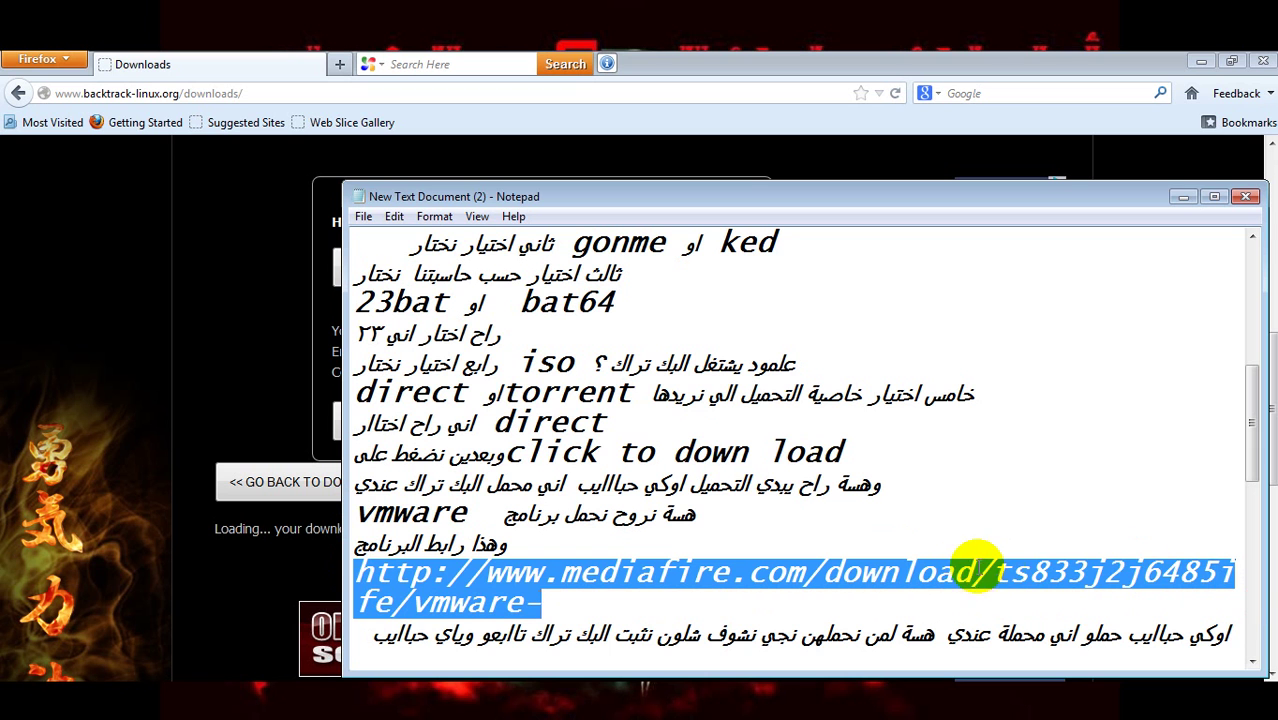
right_click(958, 578)
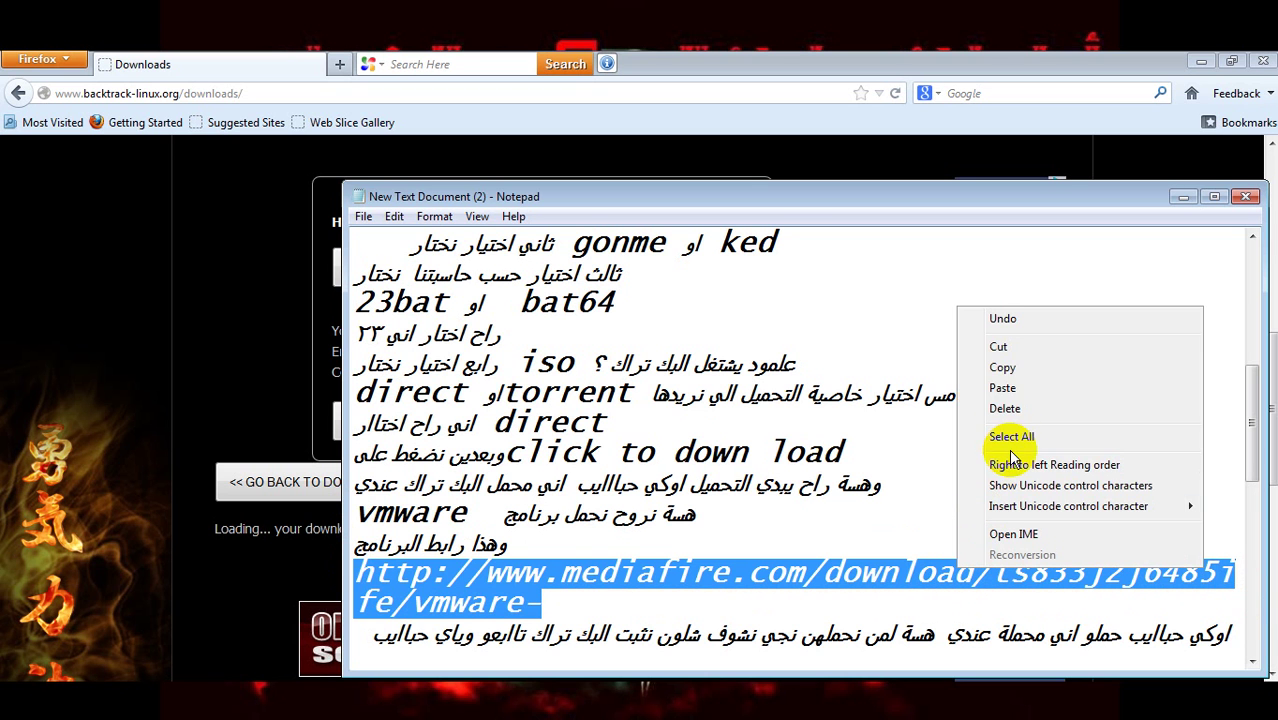
click(1004, 366)
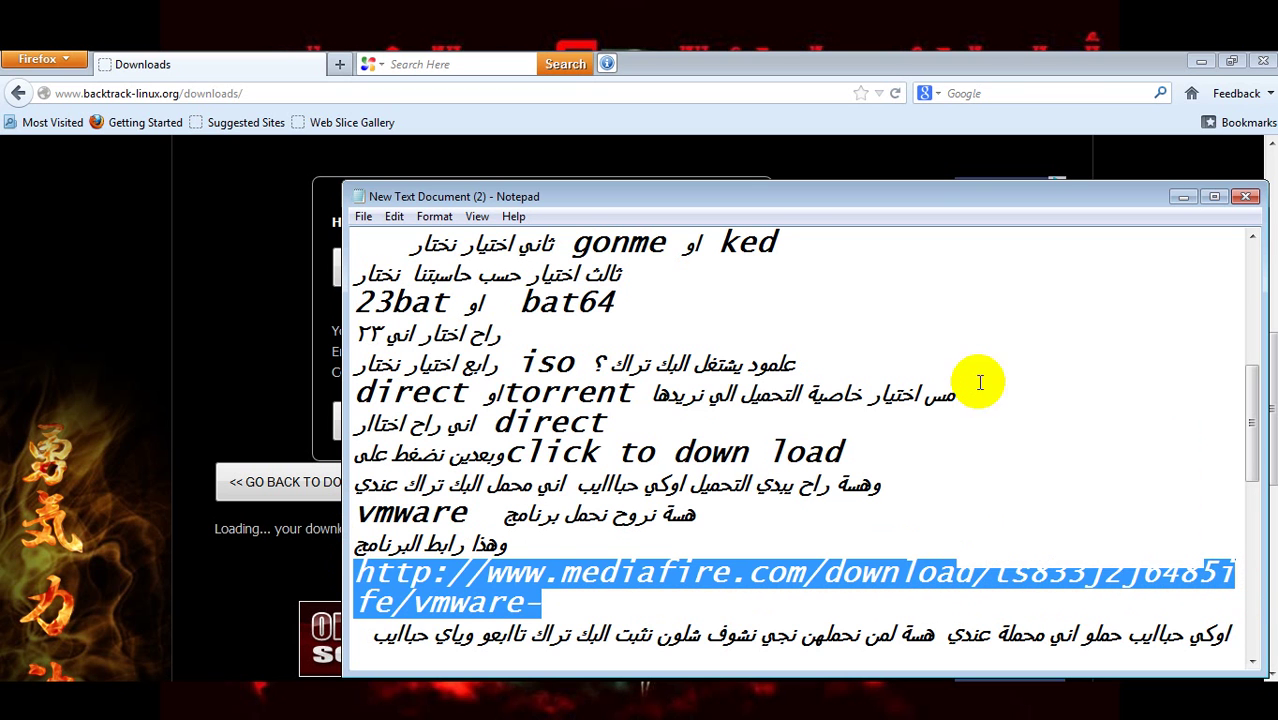
click(297, 391)
click(339, 64)
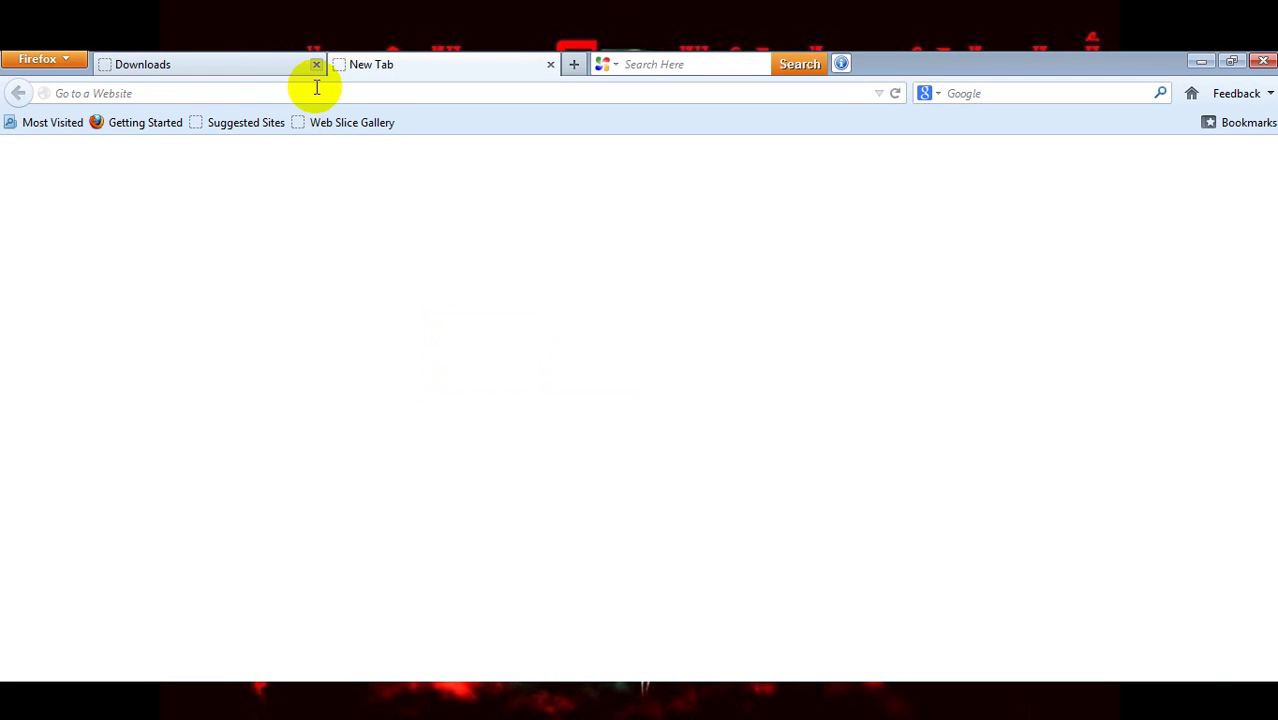
- Close the Downloads tab and load the pasted mediafire vmware-player 5.0.1 link, then return to the notes
click(316, 66)
right_click(316, 96)
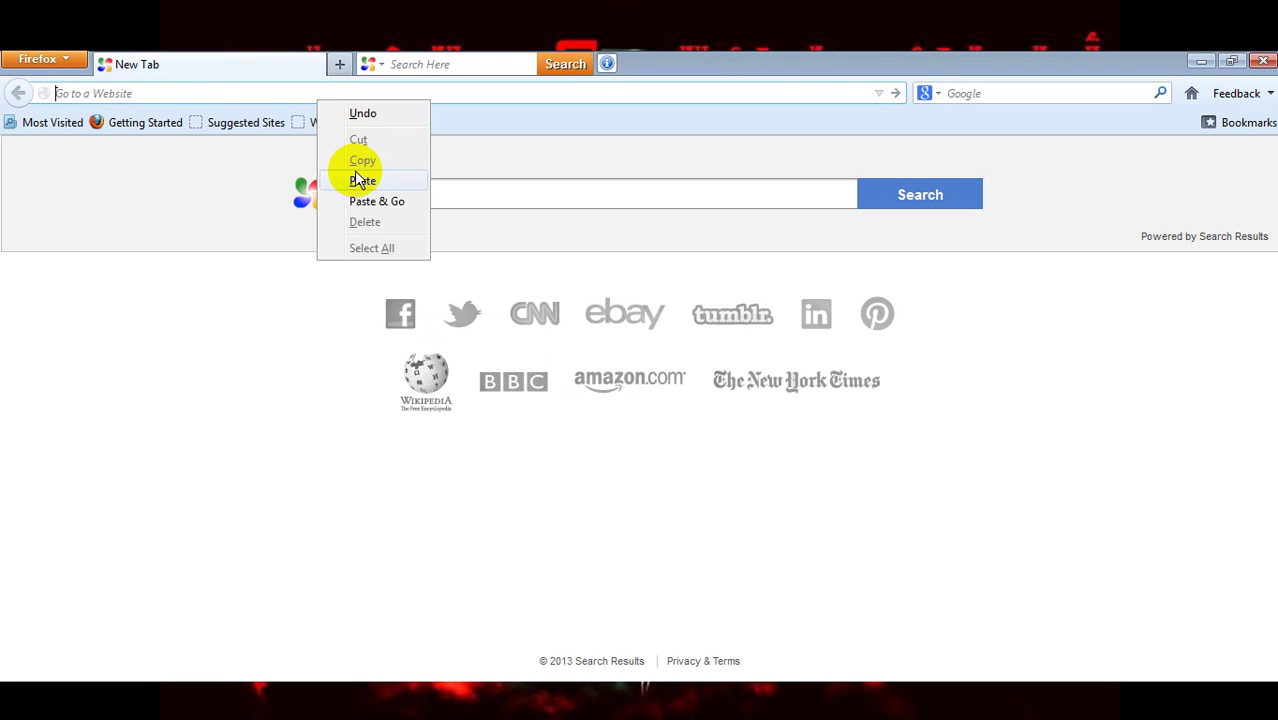
click(362, 180)
key(Return)
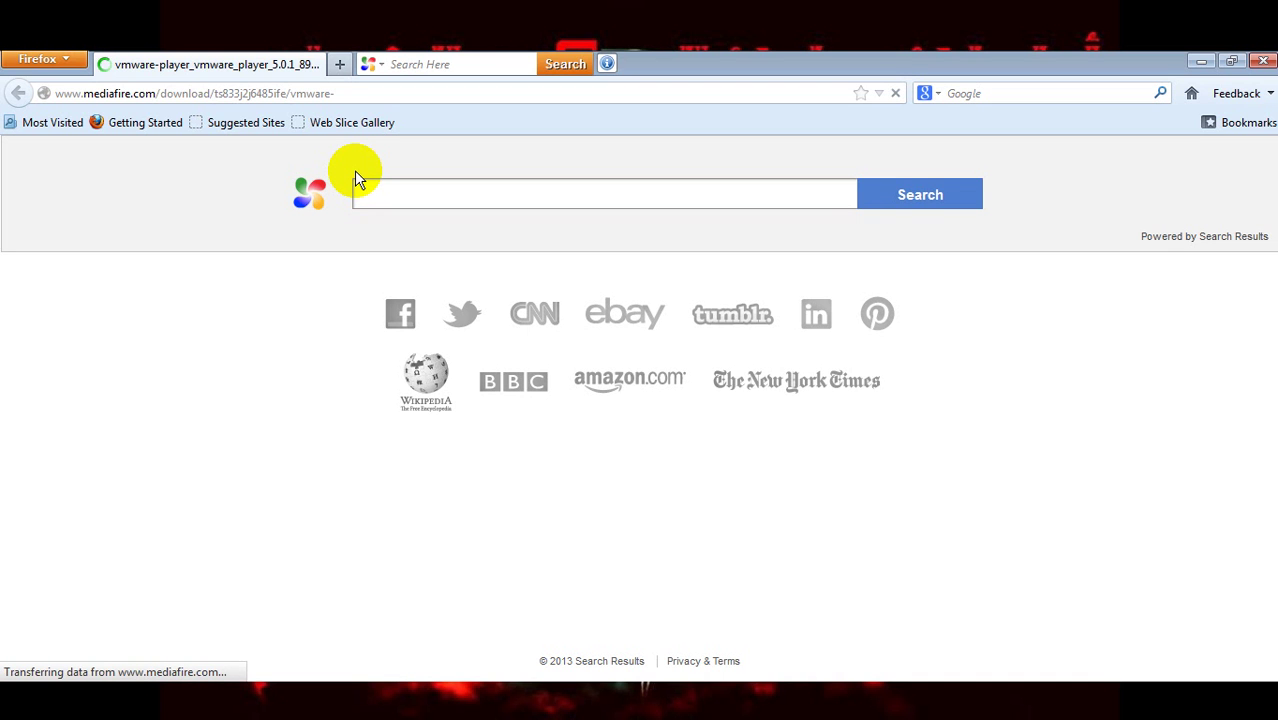
click(684, 702)
- Add the line 'النت عندي حيل ضعيف ٨' under the MediaFire link and return to the download page
click(638, 610)
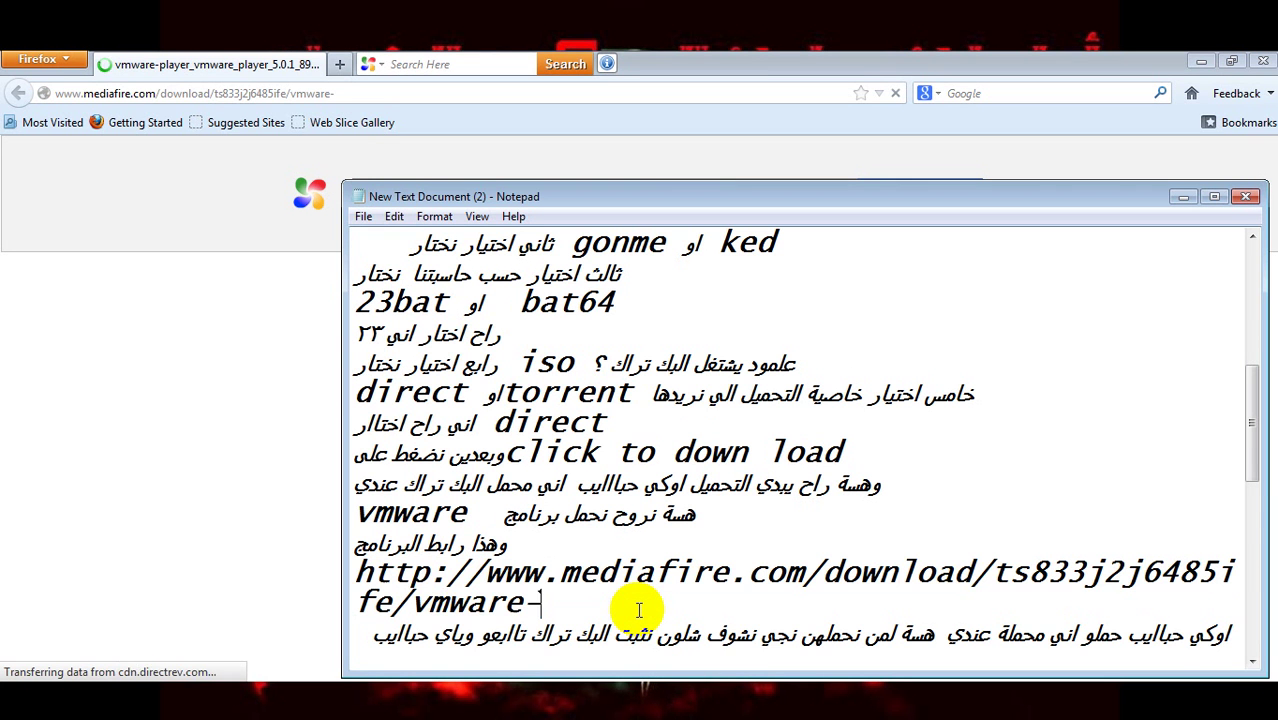
key(Return)
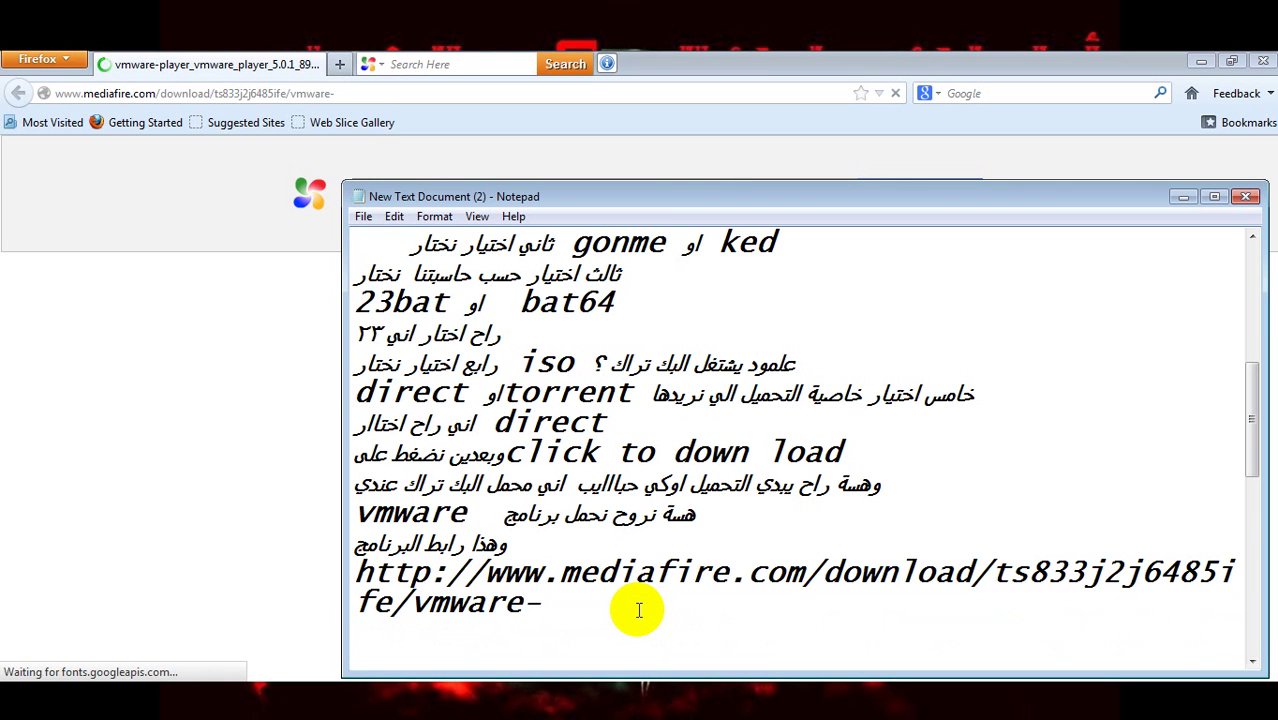
text(الن)
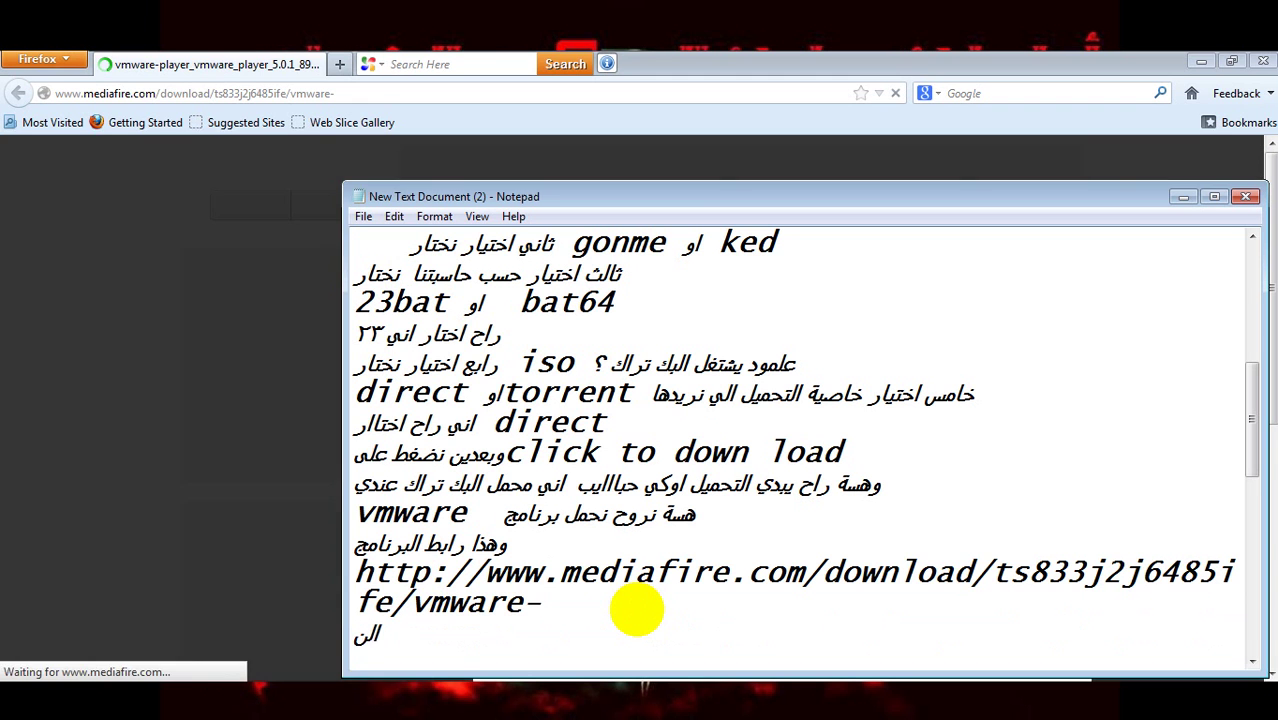
text(ت عندي حي)
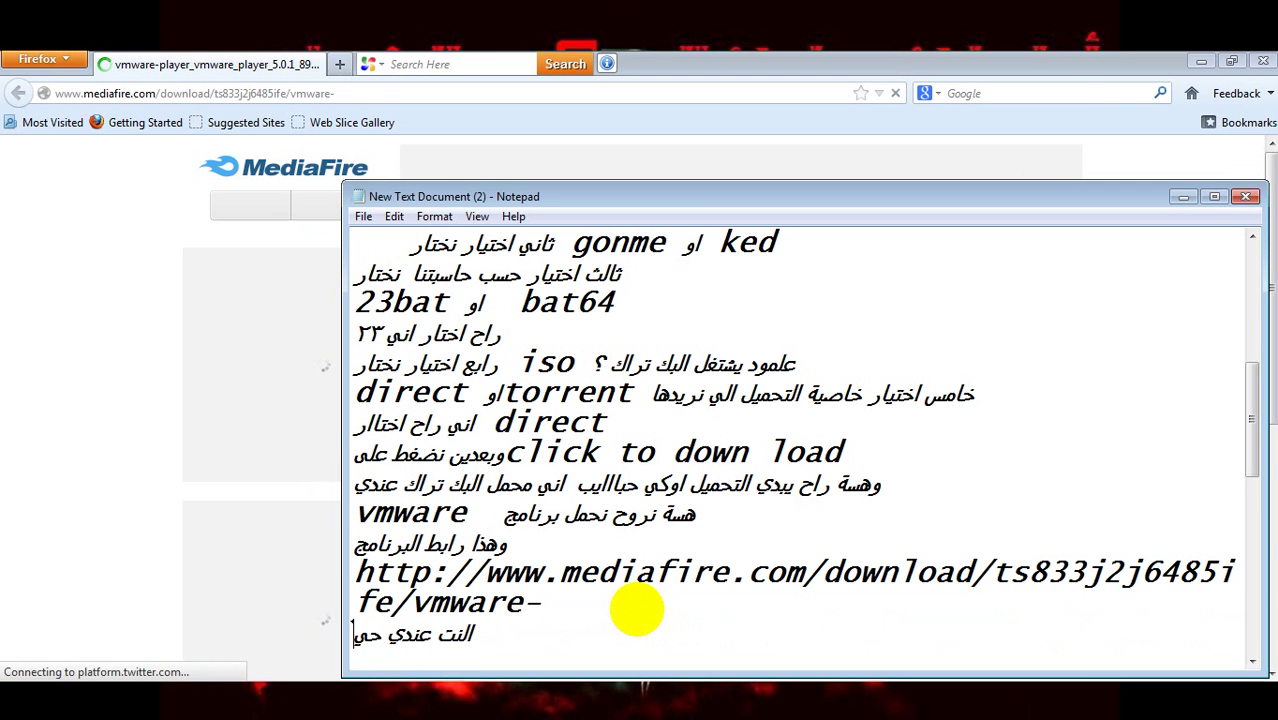
text(ل ضعيف)
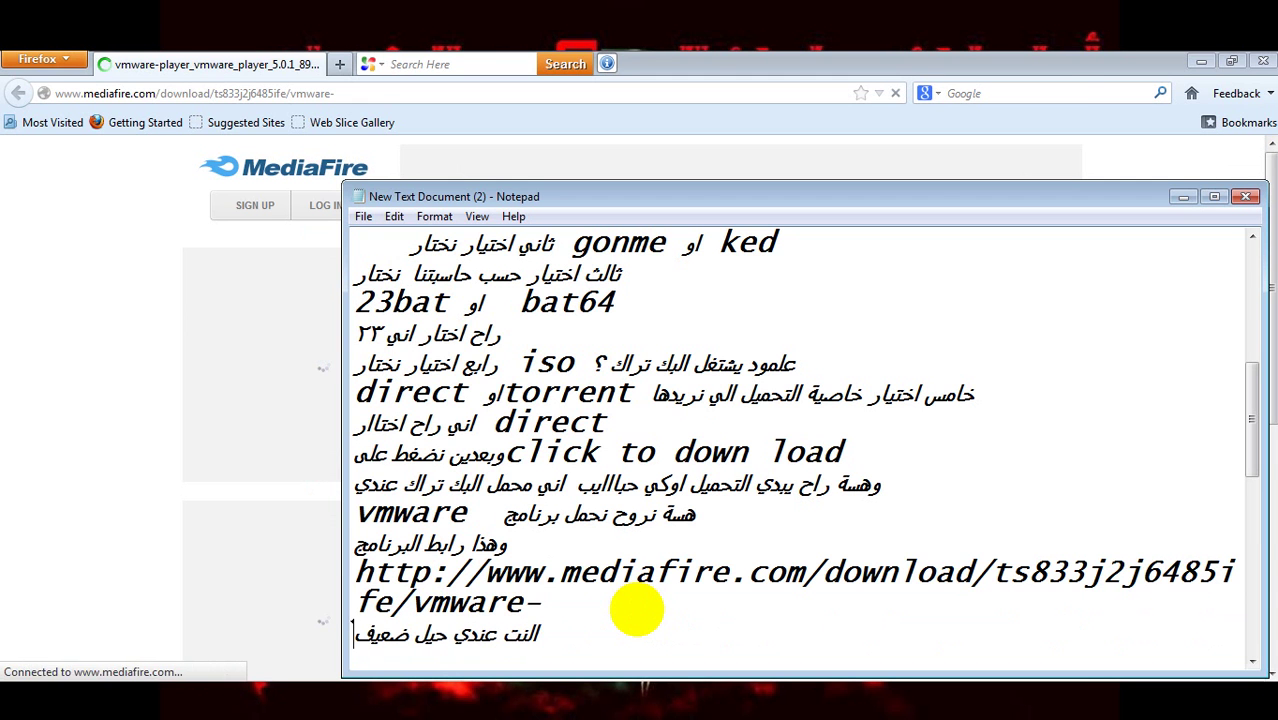
text( ٨_^)
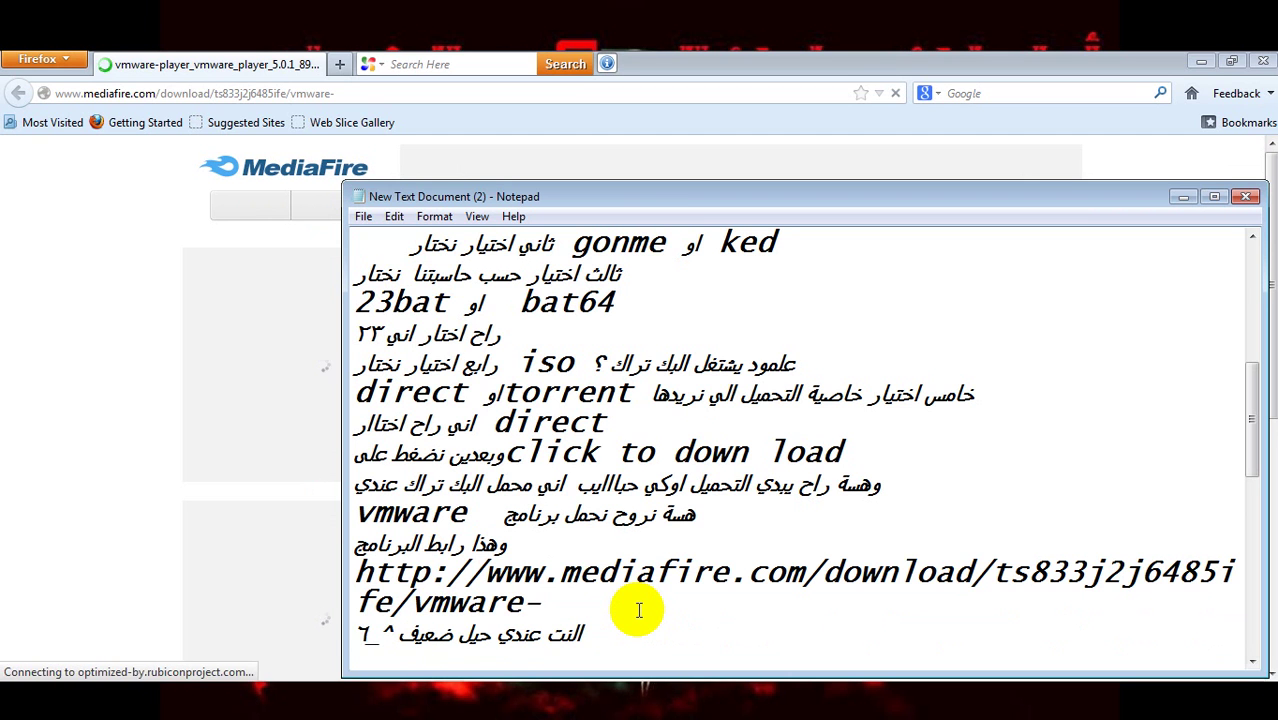
key(BackSpace)
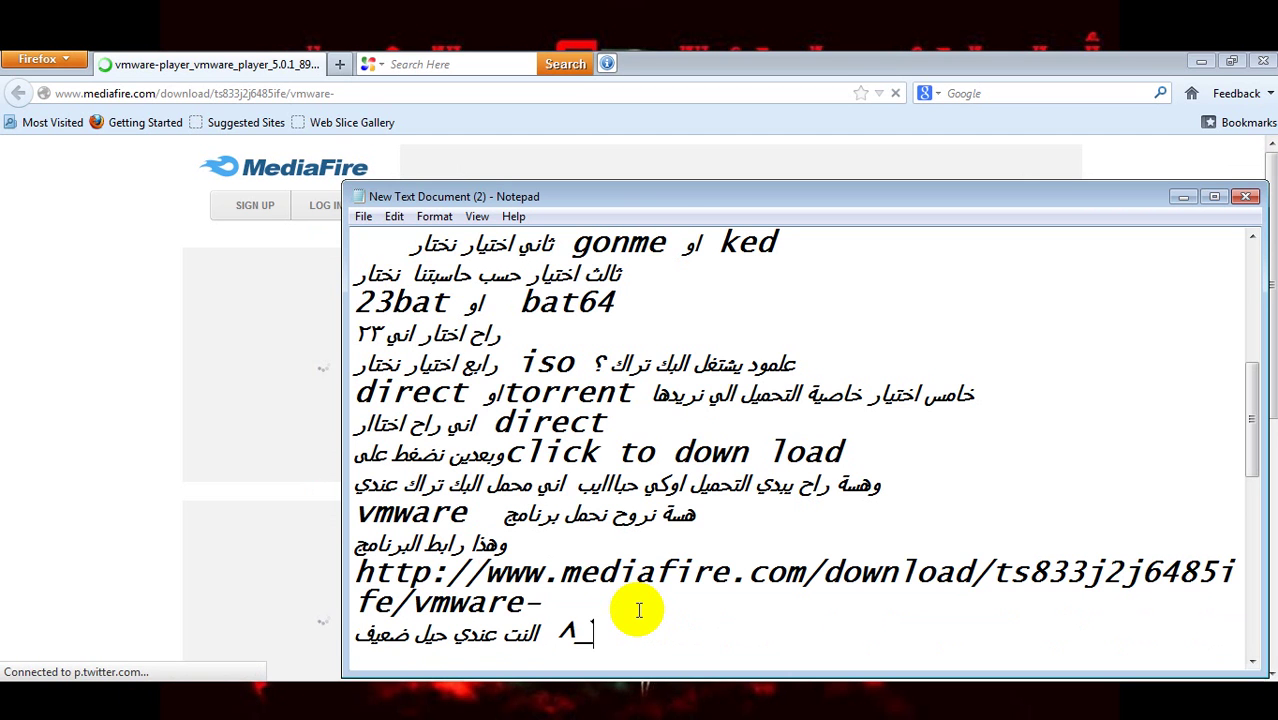
text(٨)
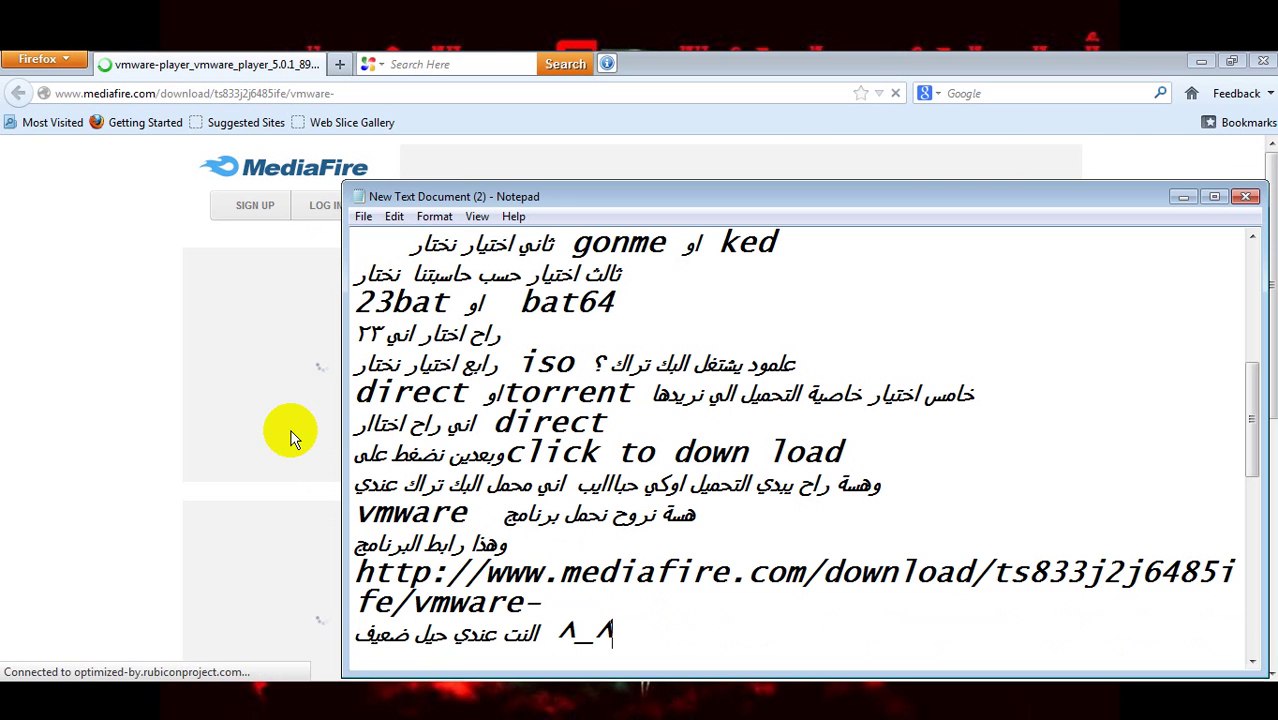
click(88, 377)
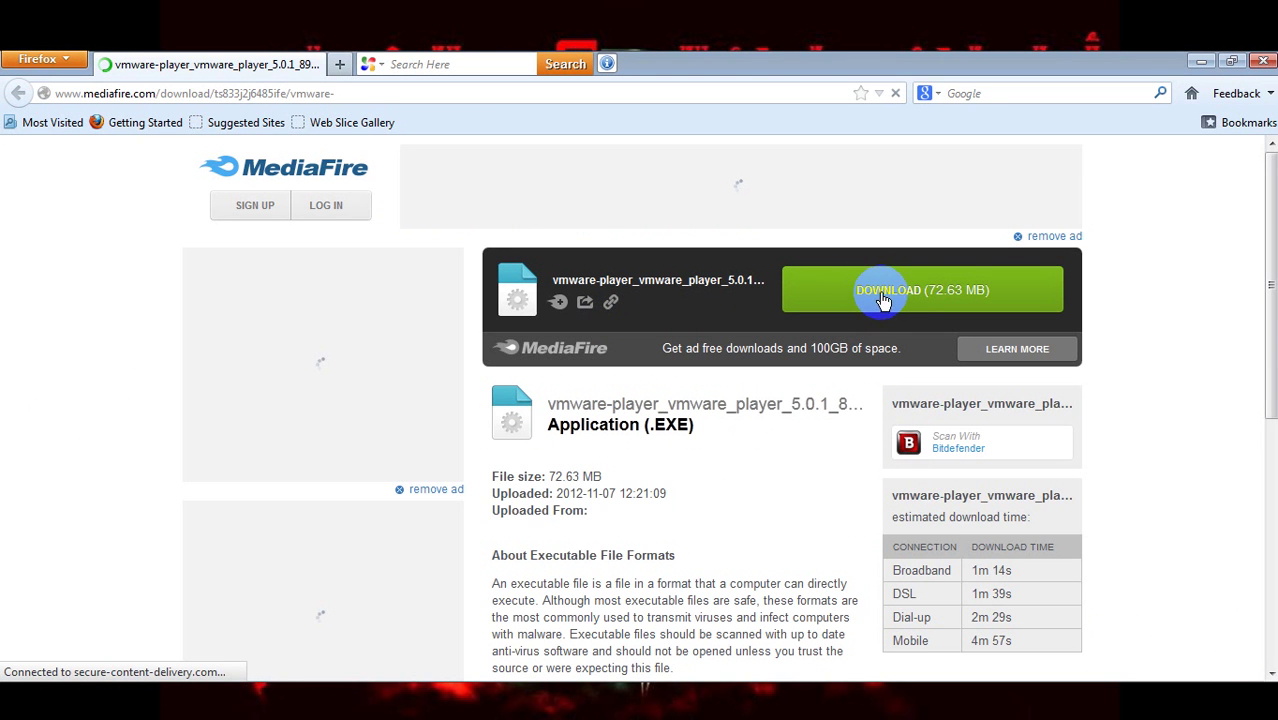
- Start the 72.63 MB VMware Player download from MediaFire and retry it to get the save prompt
click(880, 291)
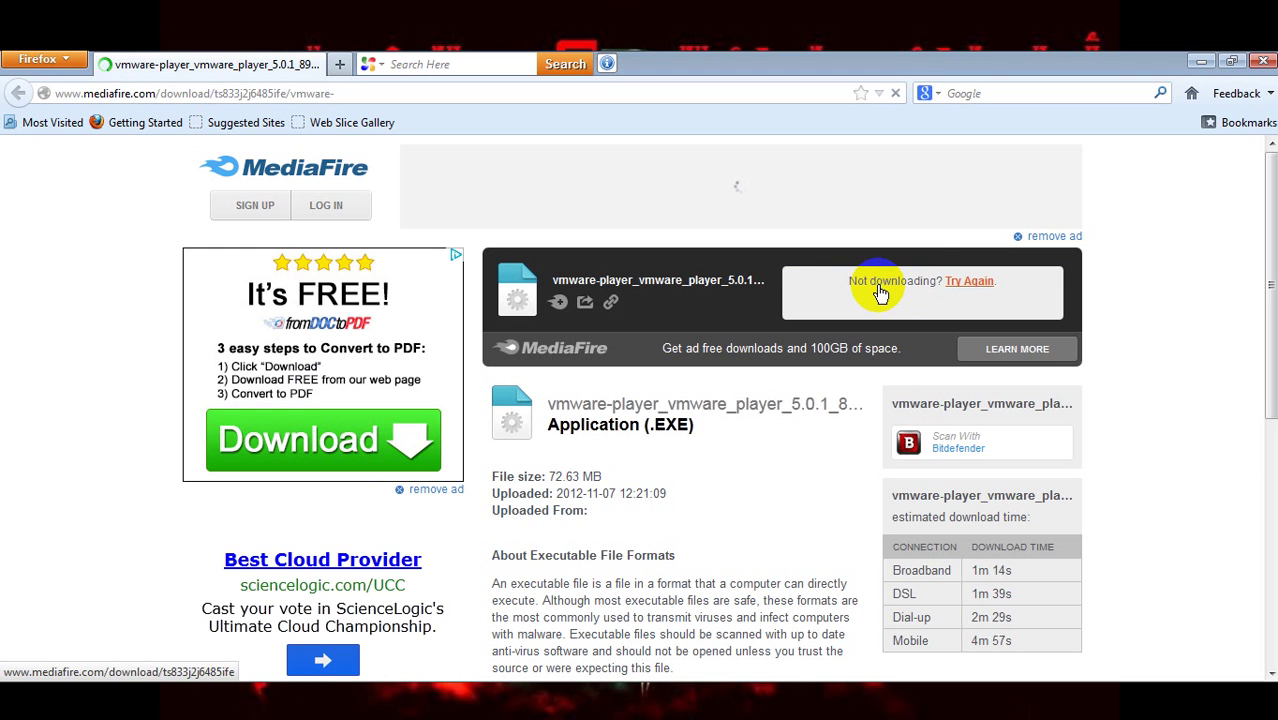
click(960, 281)
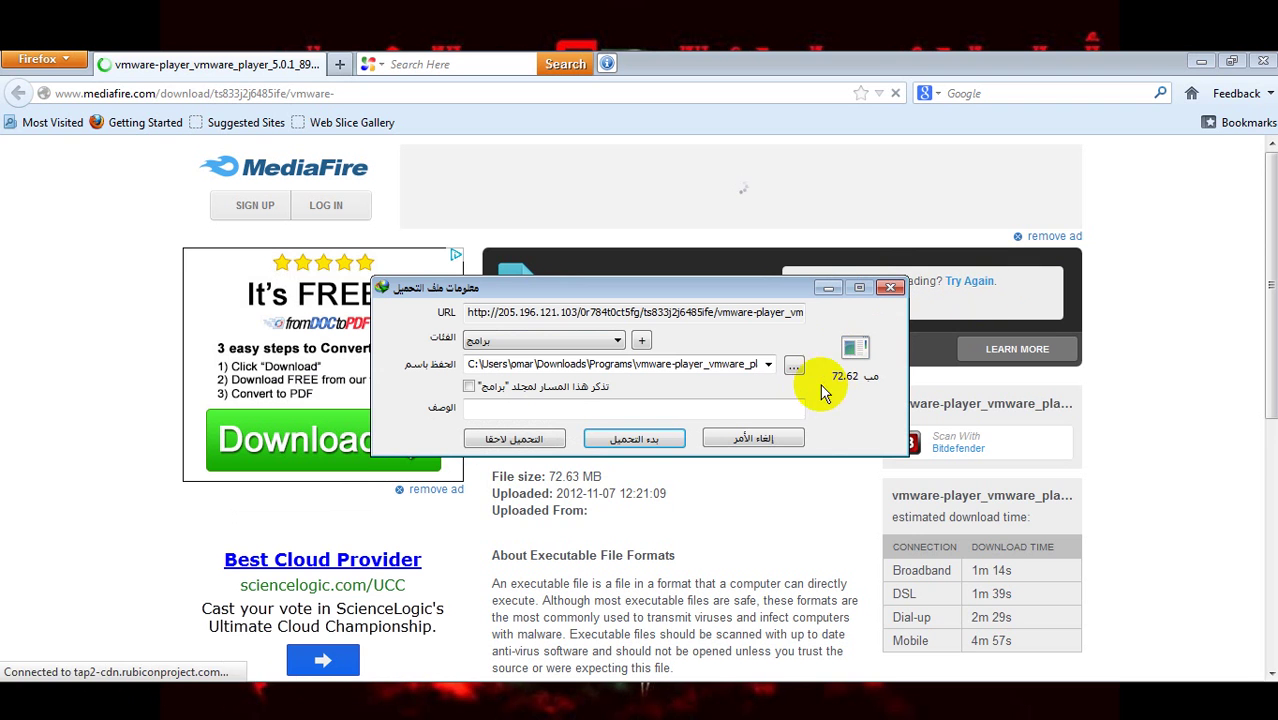
click(686, 696)
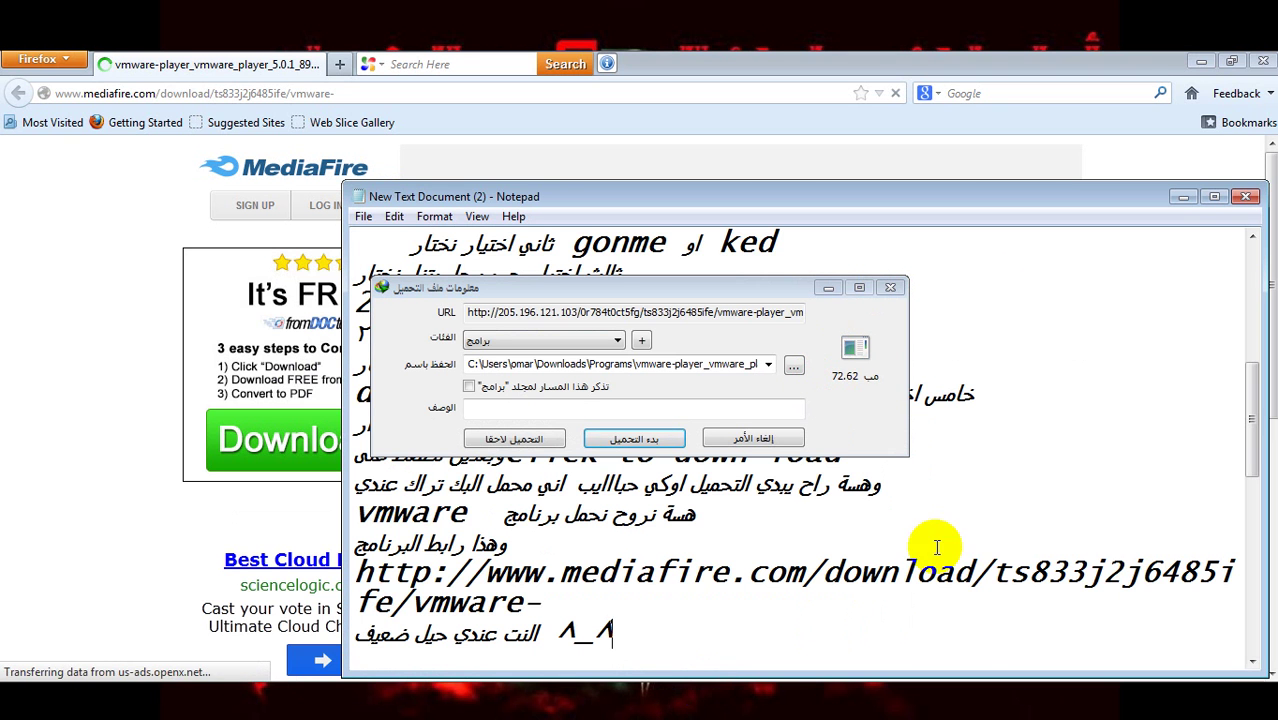
drag(1255, 442, 1258, 470)
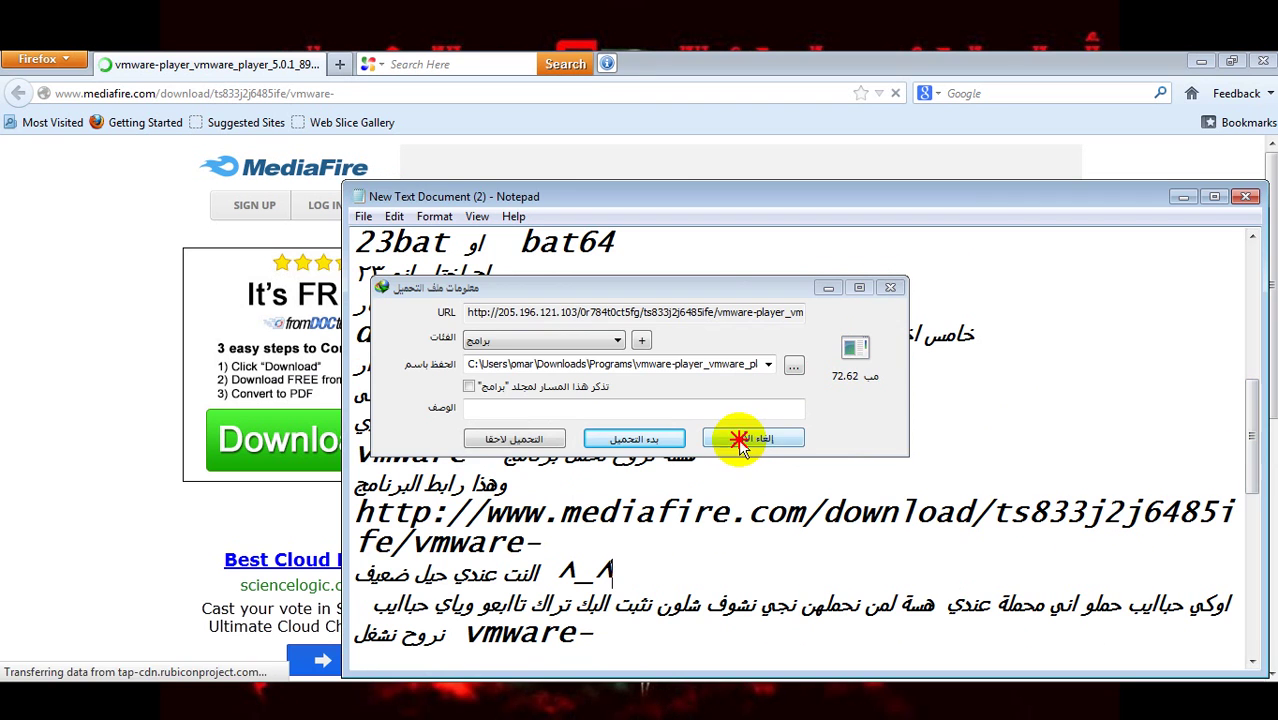
- Cancel the download manager's save prompt, answer No to its compatibility question, and review the latest notes
click(740, 438)
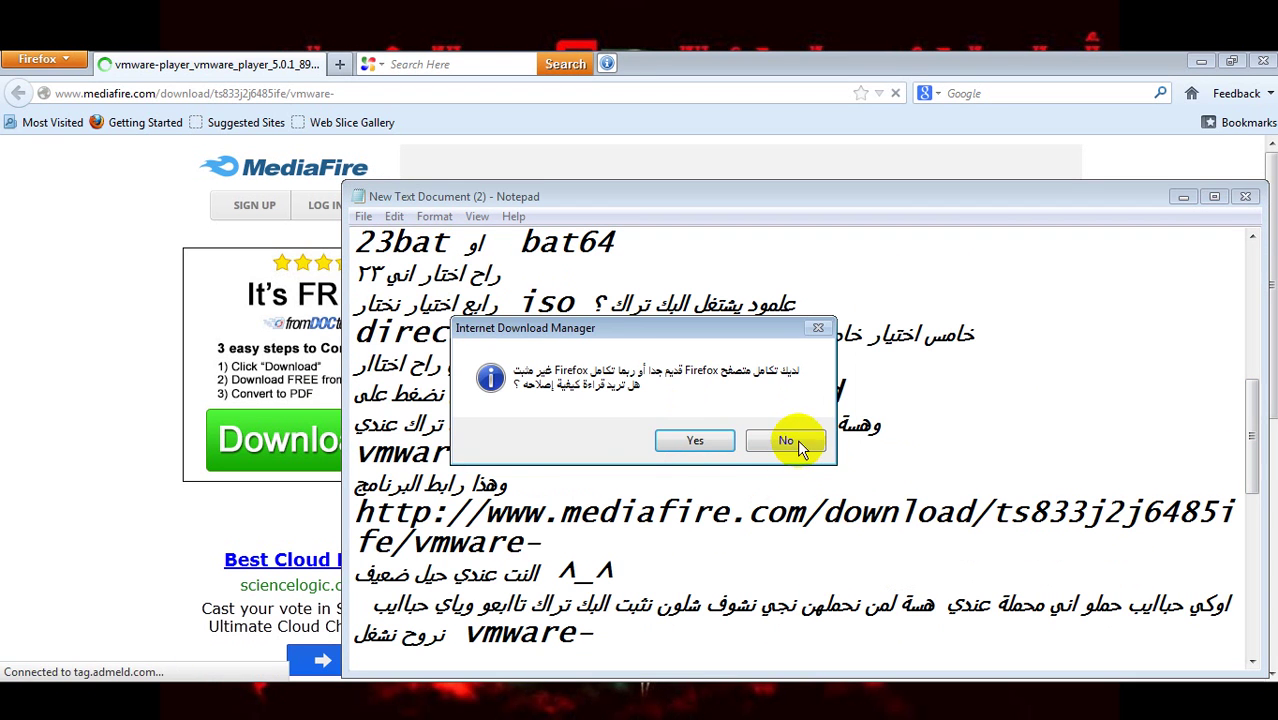
click(790, 442)
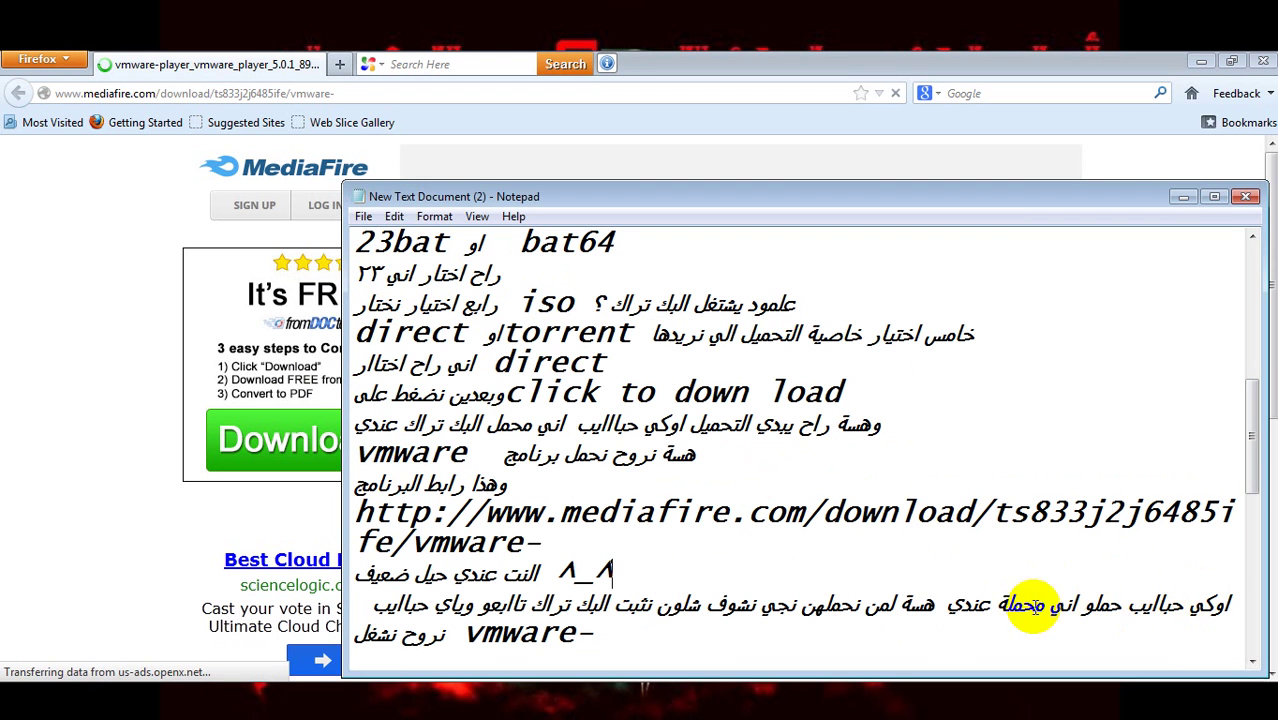
drag(957, 605, 598, 633)
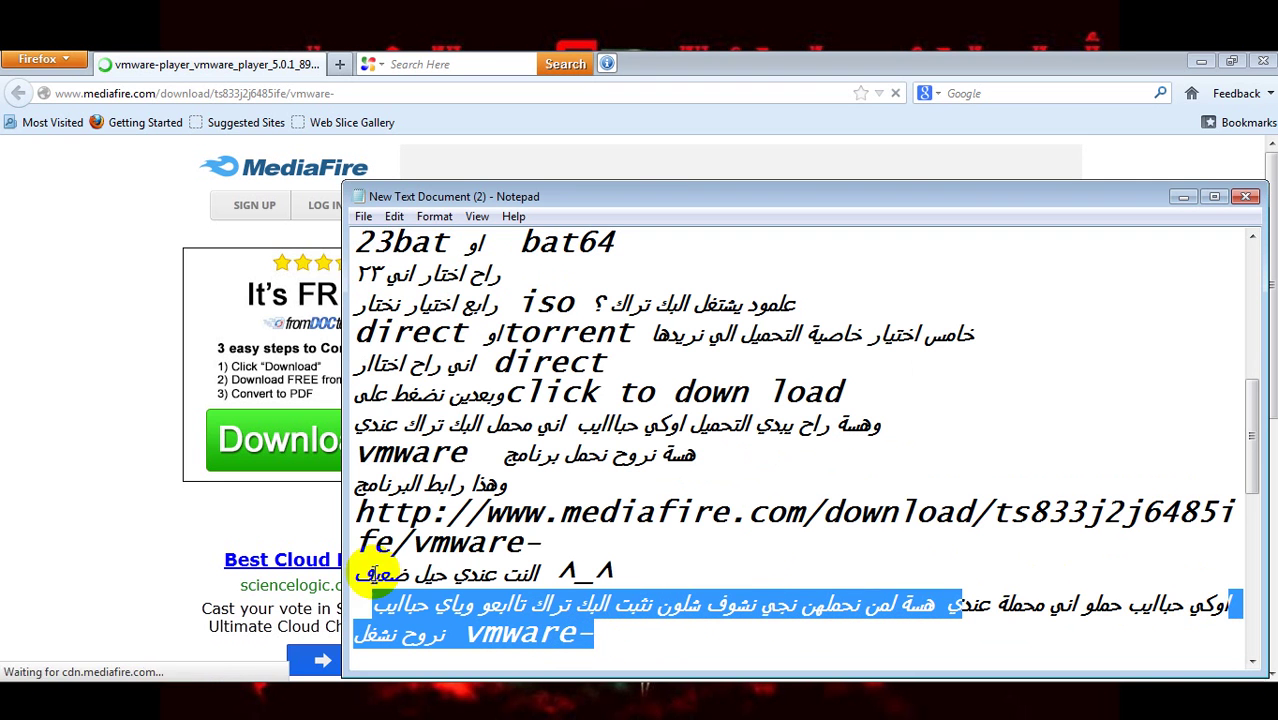
click(195, 518)
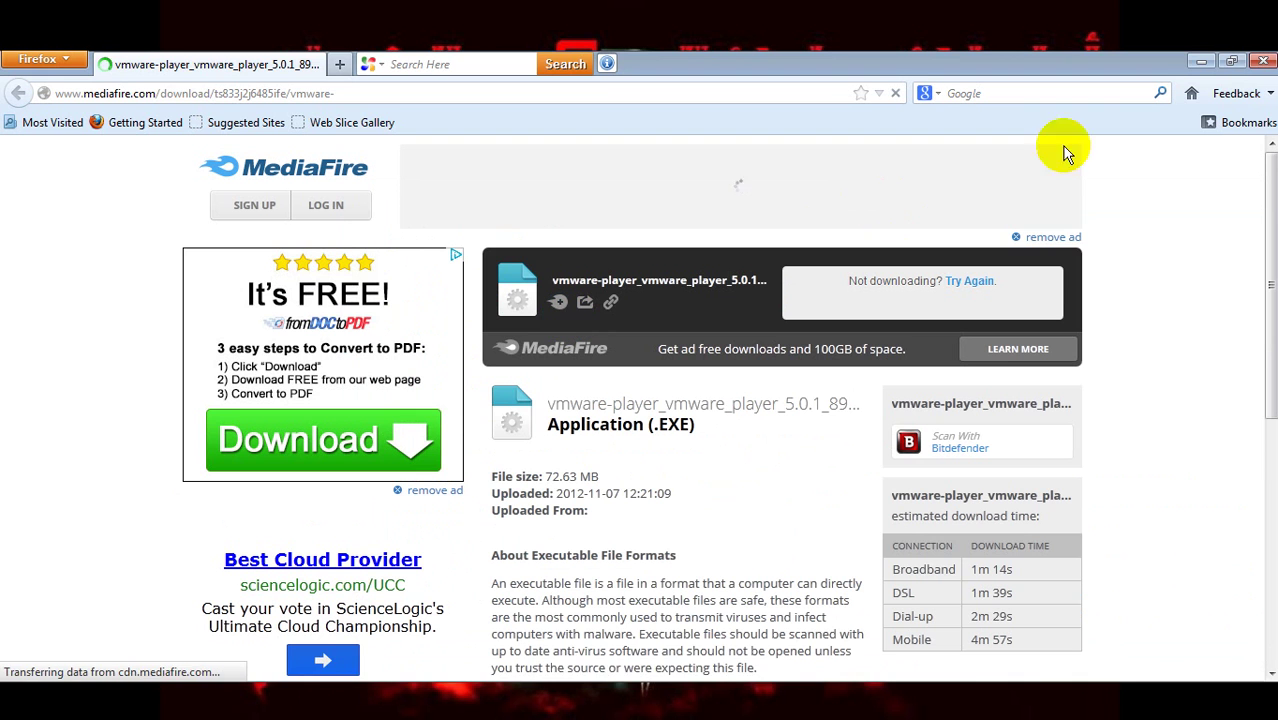
- Close both browser windows and play the desktop MP3 with its player minimized
click(1262, 62)
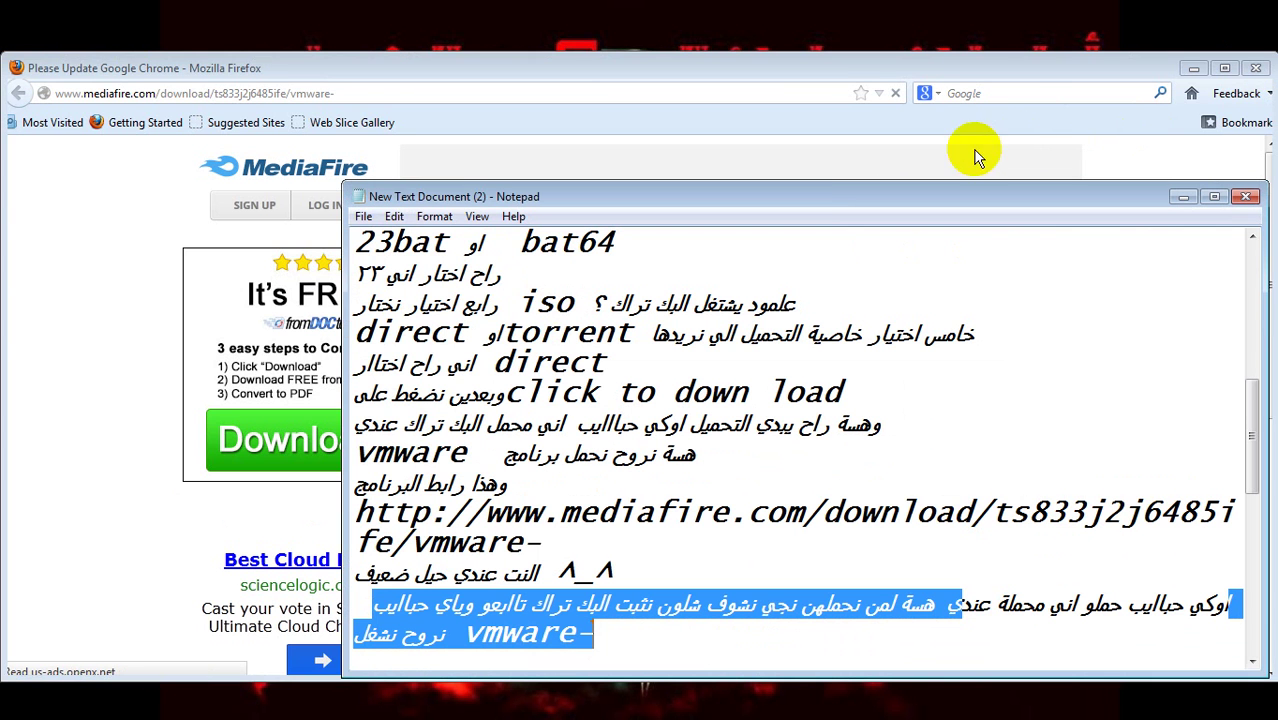
click(1254, 68)
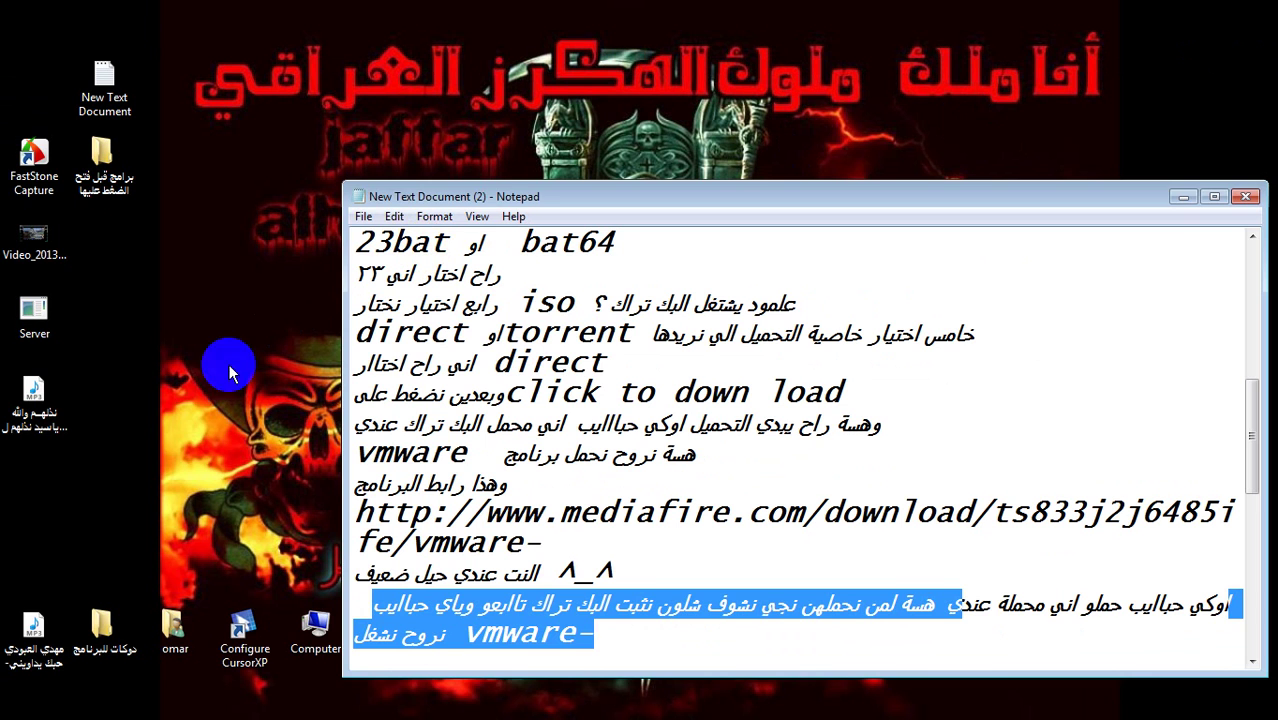
click(42, 632)
double_click(42, 632)
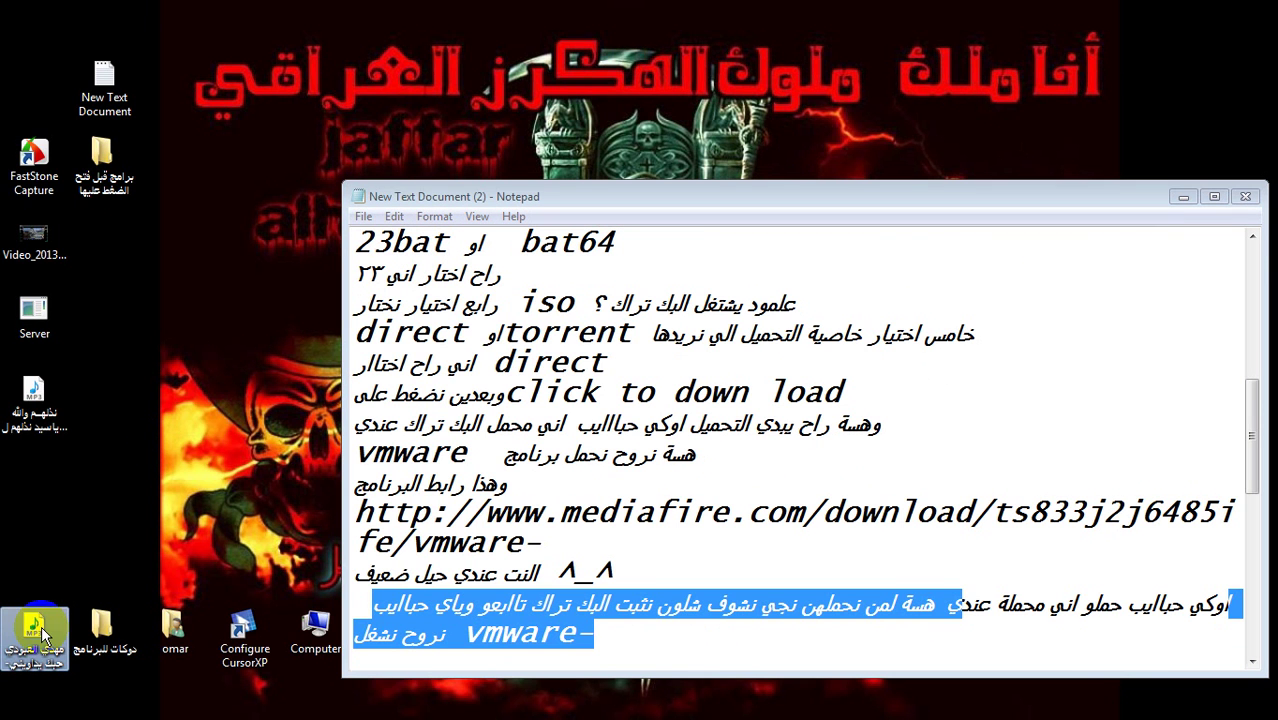
click(150, 20)
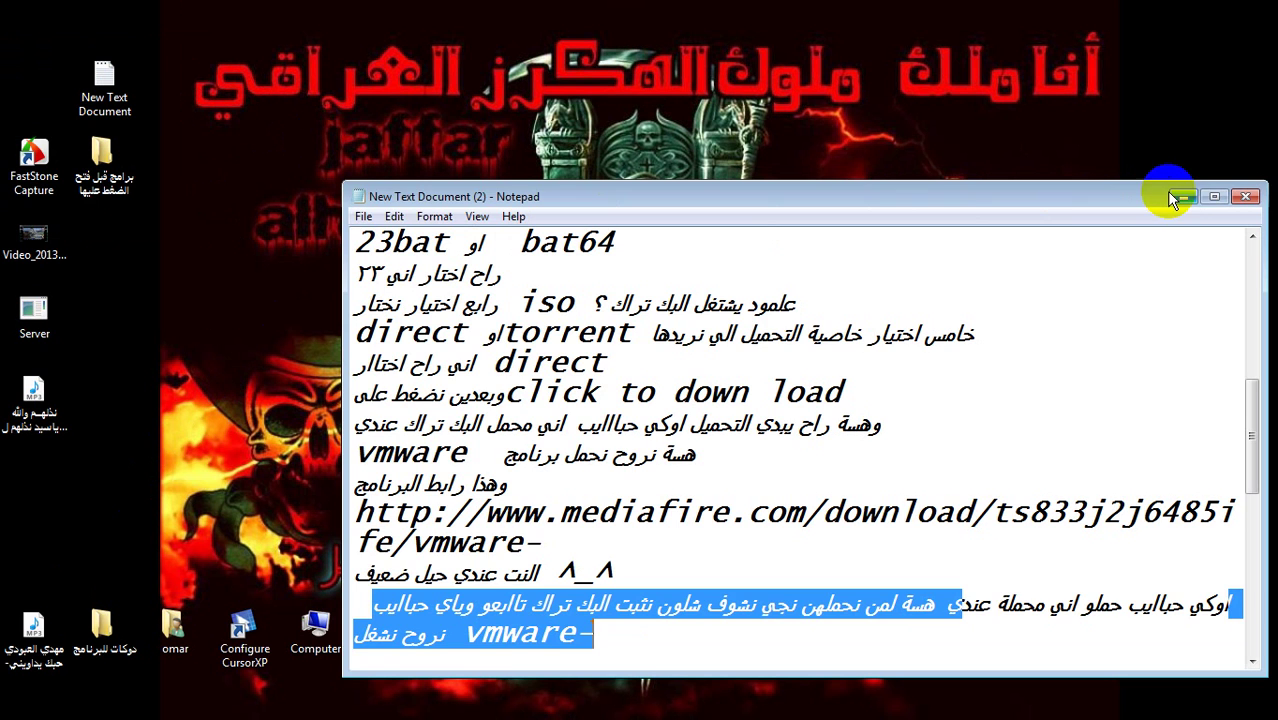
- Show the desktop, check the BT5R3 ISO and VMware Player icons, then restore the Notepad notes
key(super+d)
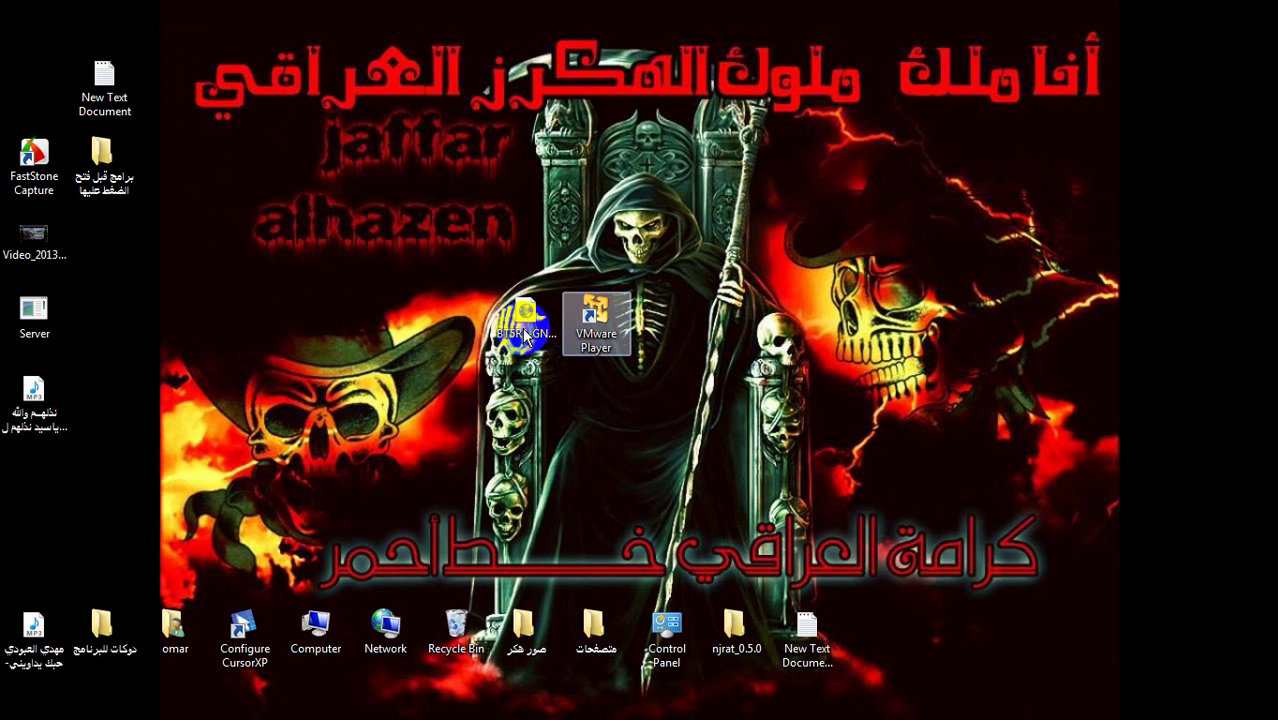
click(590, 325)
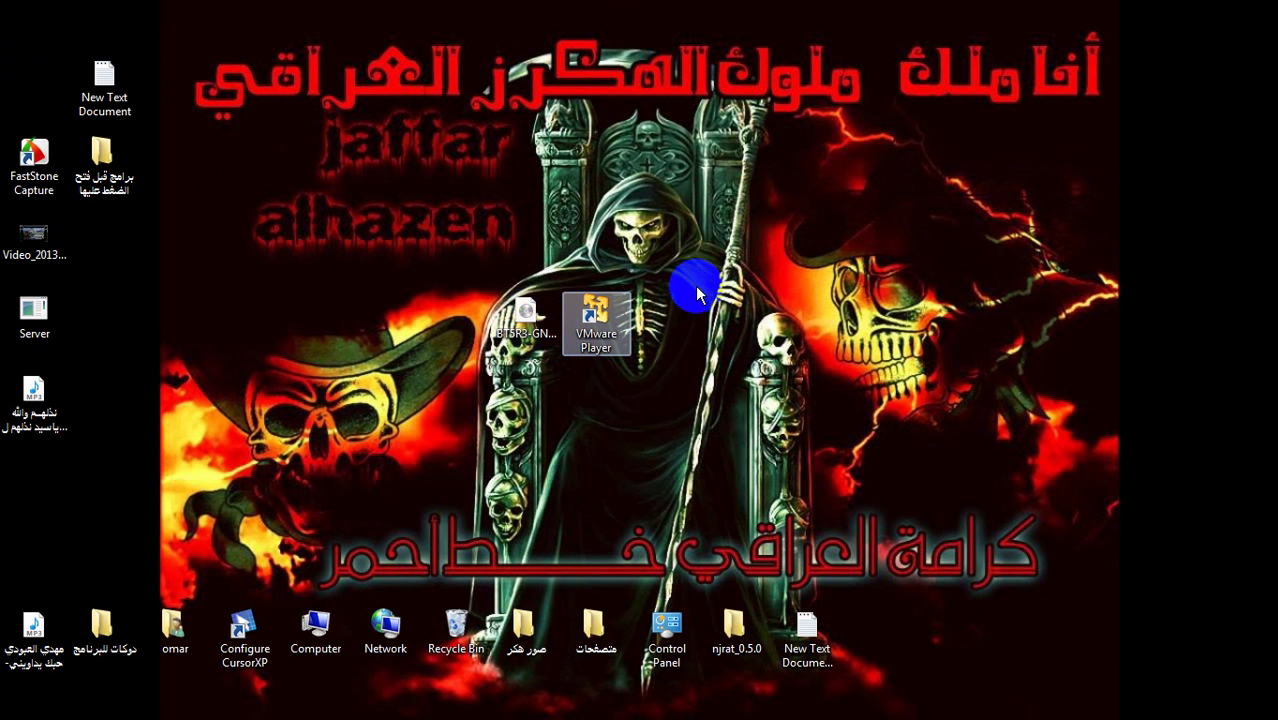
mouse_move(482, 375)
mouse_down()
mouse_move(711, 277)
mouse_move(494, 365)
mouse_up()
drag(708, 228, 525, 386)
click(630, 437)
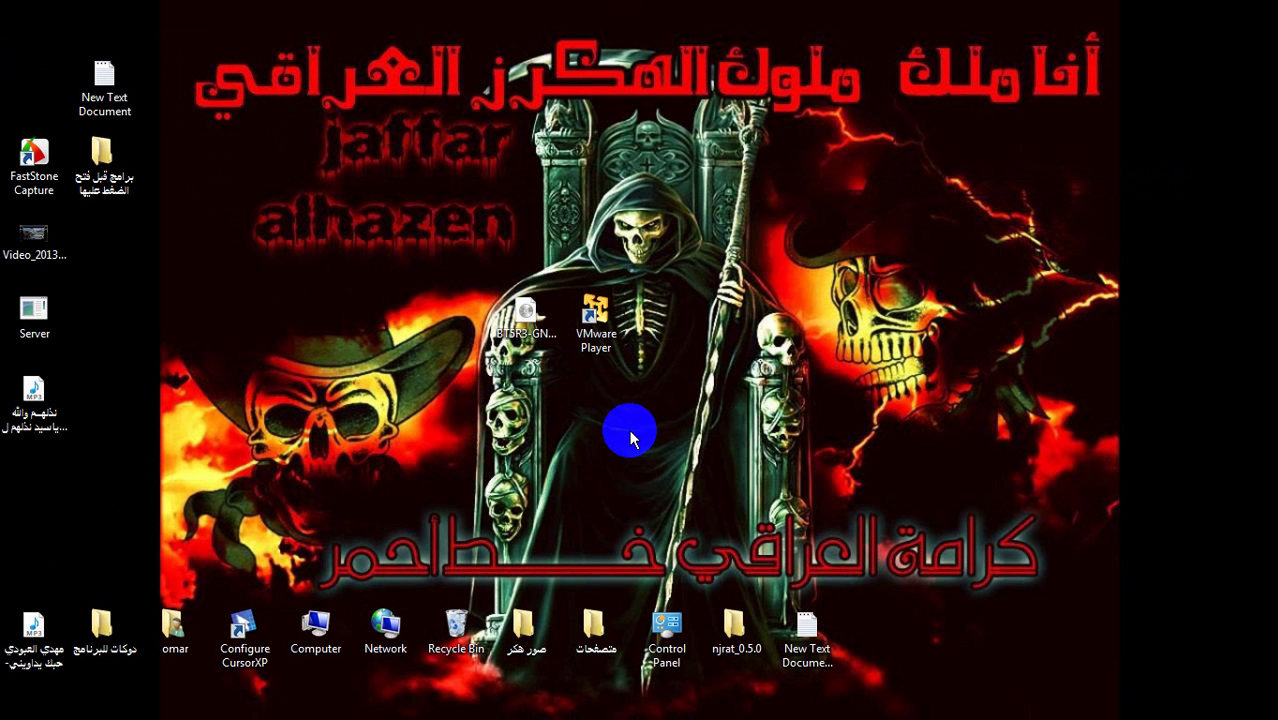
click(705, 706)
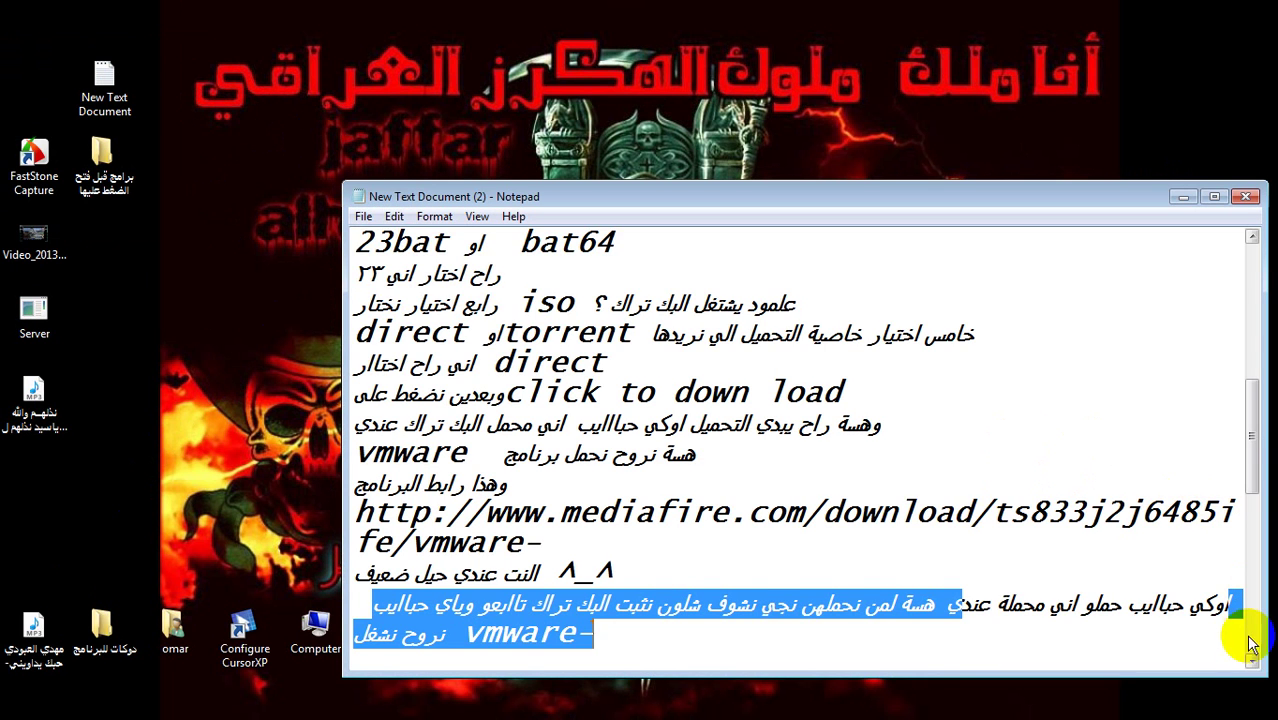
- Scroll the notes down to the 'create new virtual' step and minimize Notepad
click(1249, 660)
click(1247, 660)
click(1093, 571)
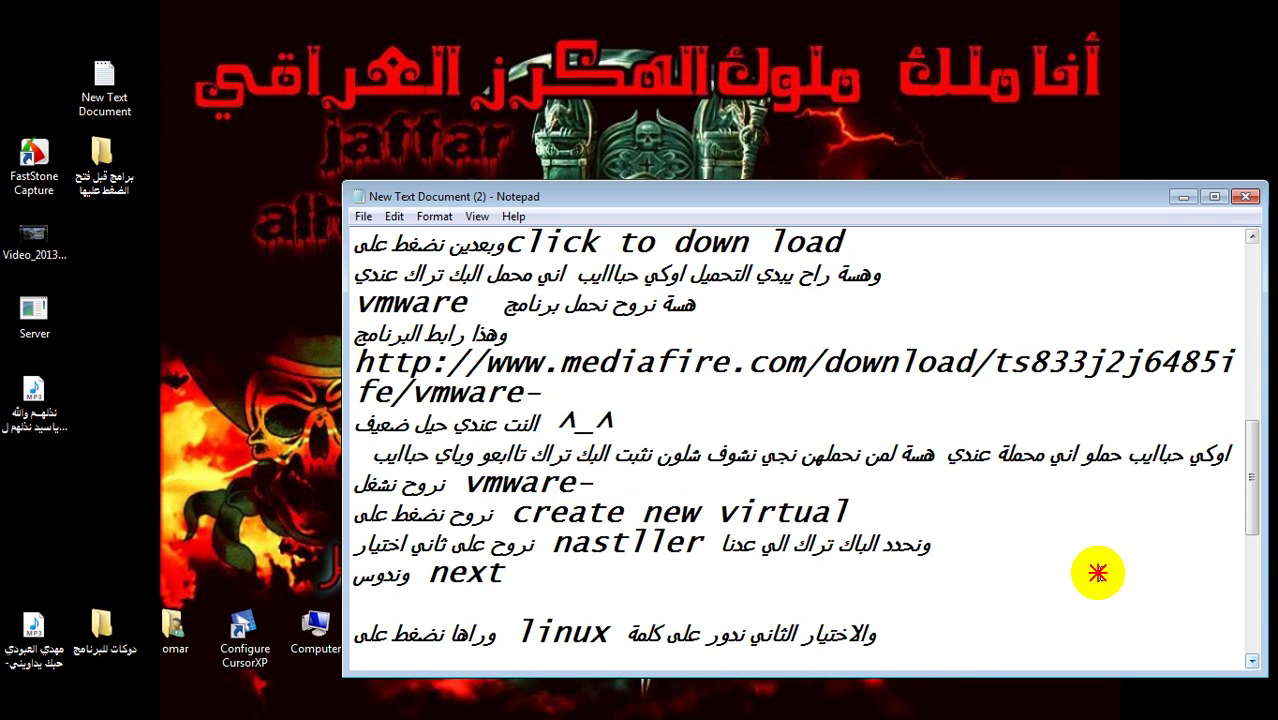
click(289, 480)
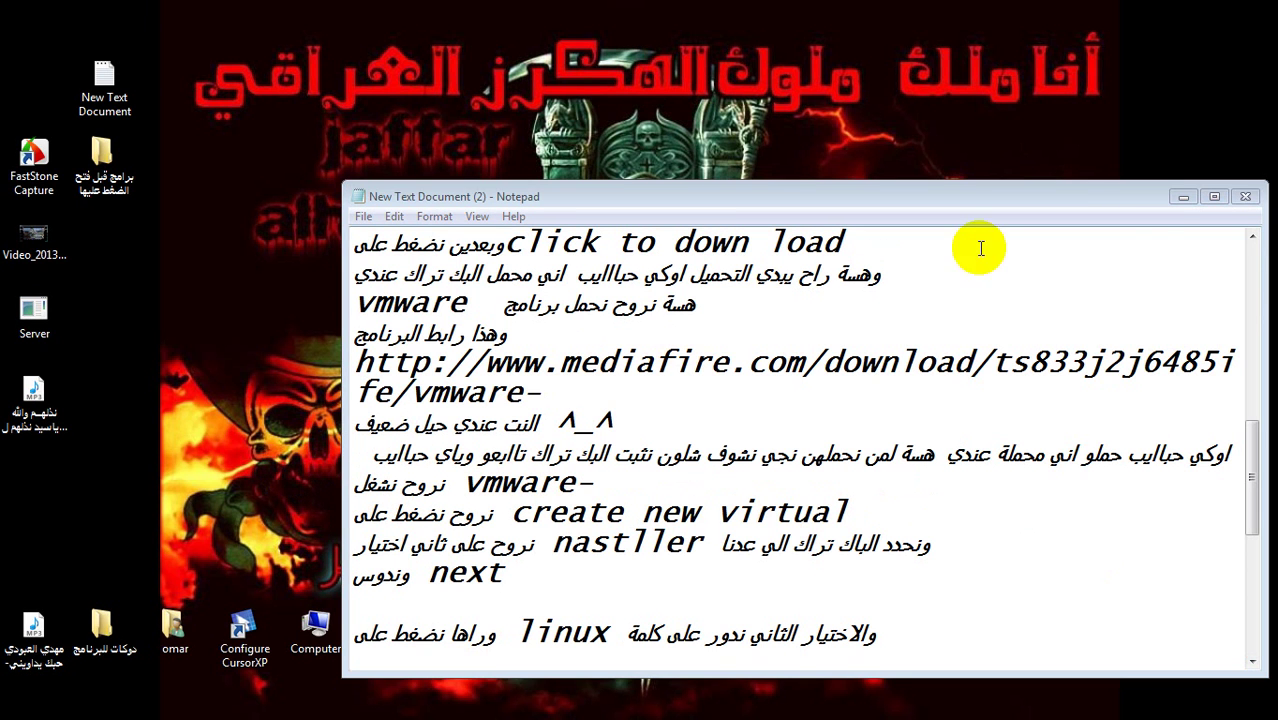
click(1181, 200)
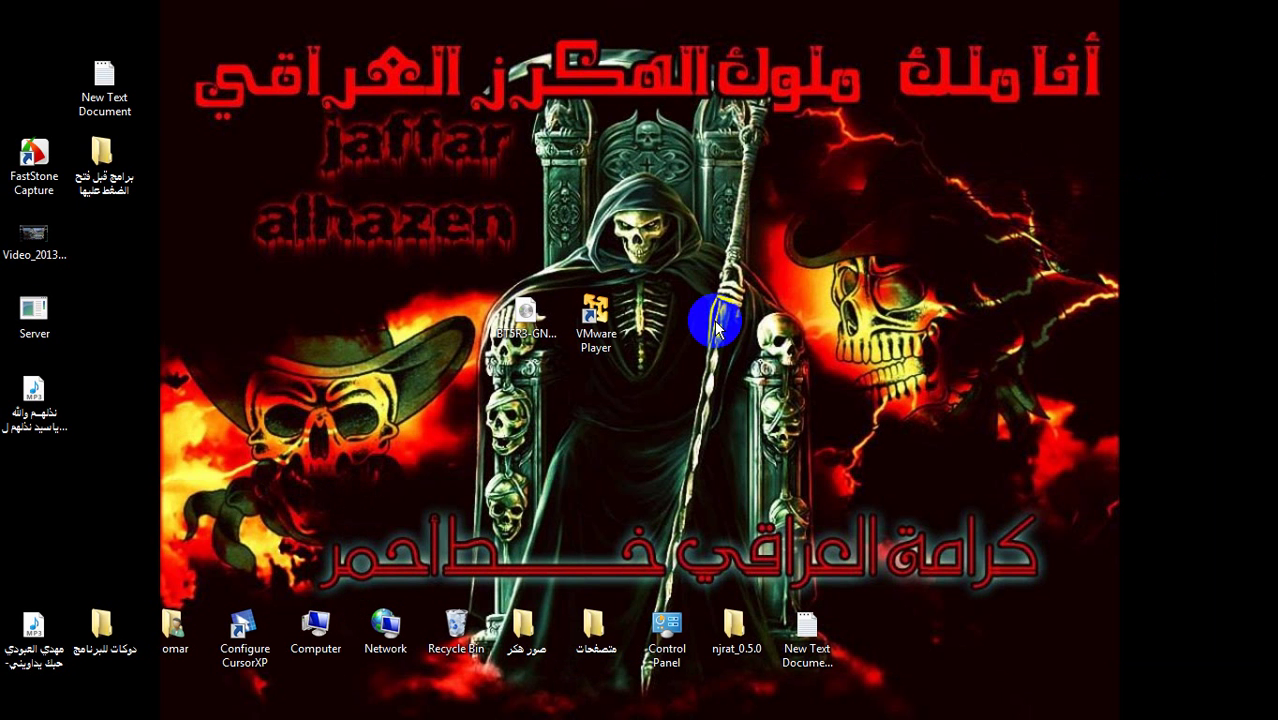
- Launch VMware Player from its desktop shortcut and bring the notes back up
click(600, 320)
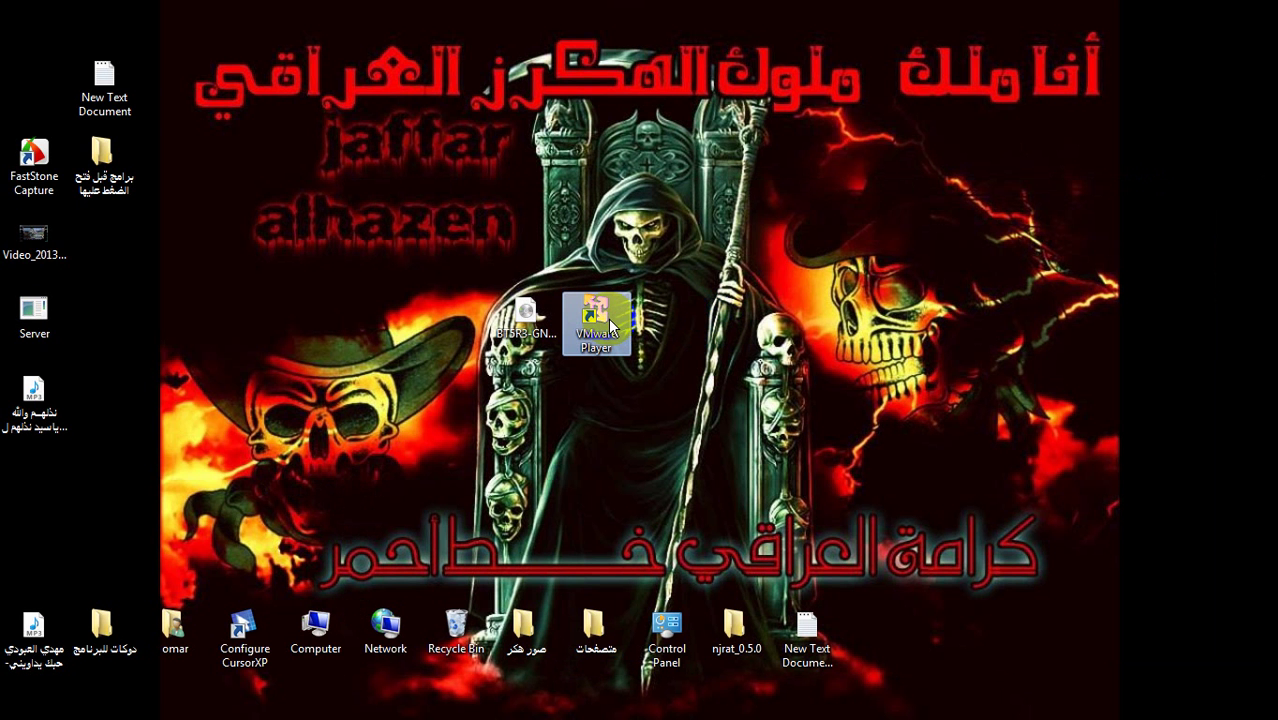
double_click(608, 318)
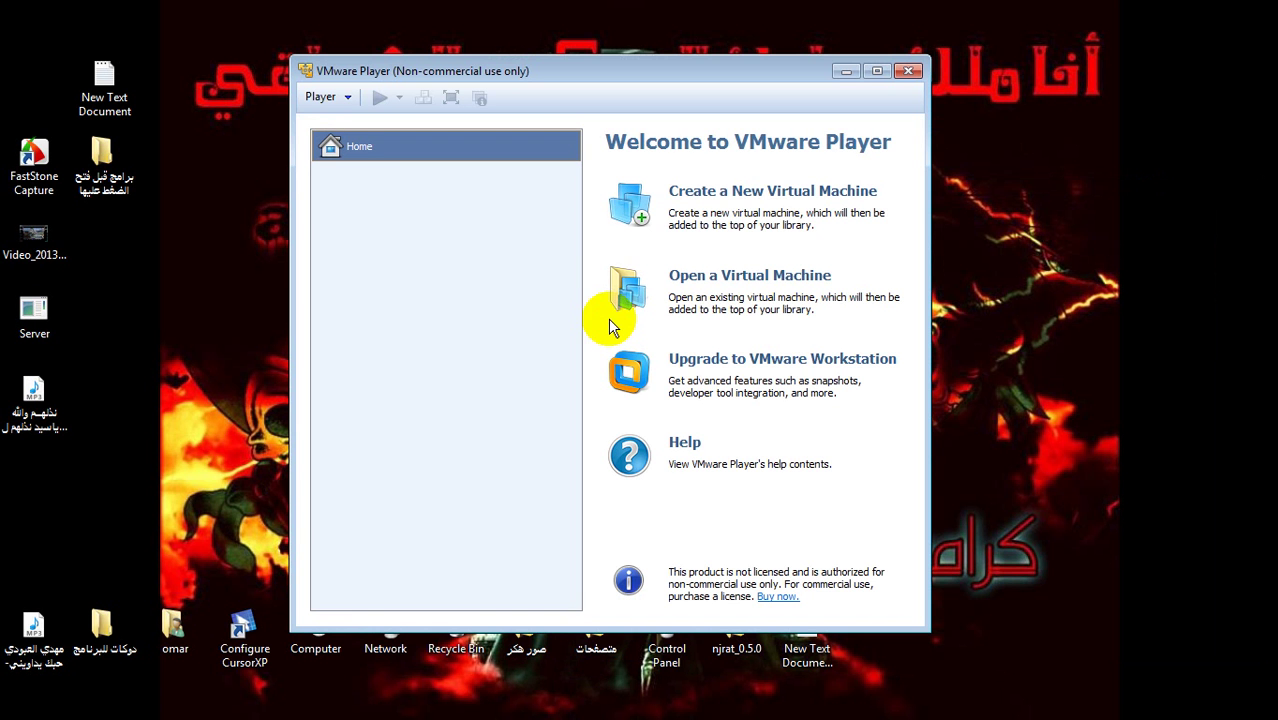
click(697, 706)
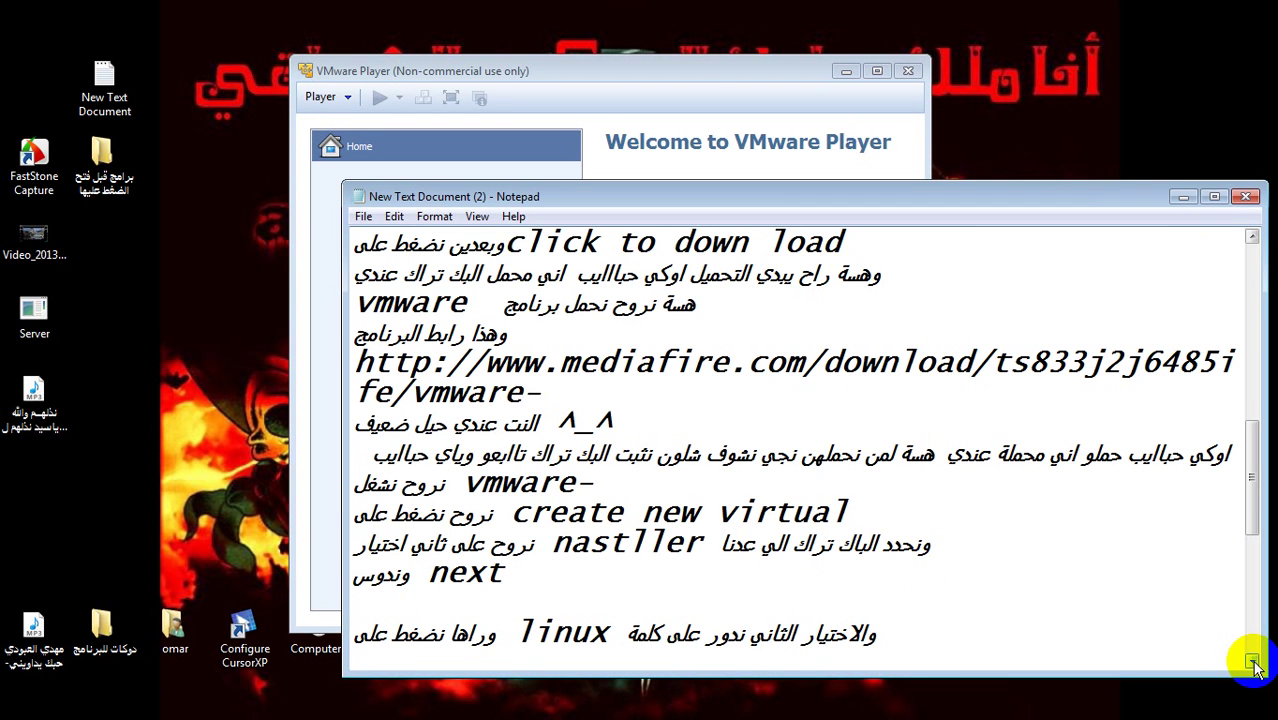
- Find the 'create new virtual' step in the notes and choose Create a New Virtual Machine
click(1252, 662)
click(1252, 662)
drag(850, 448, 603, 452)
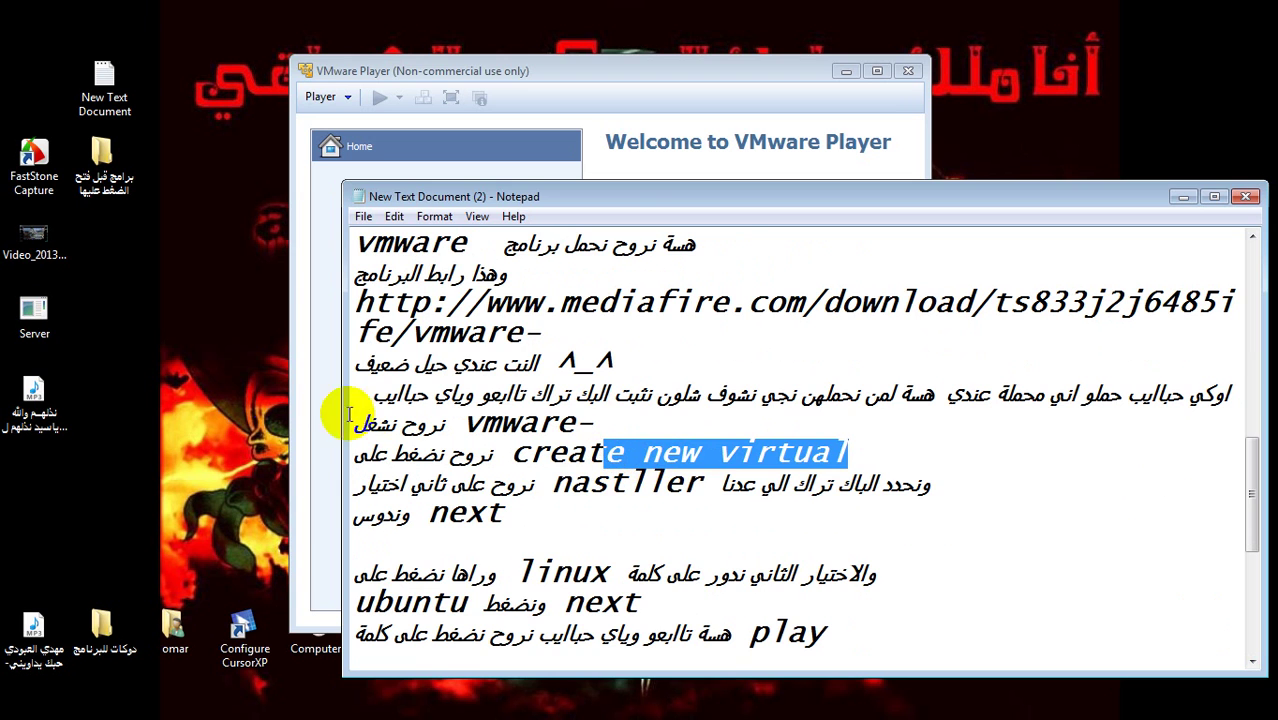
click(300, 394)
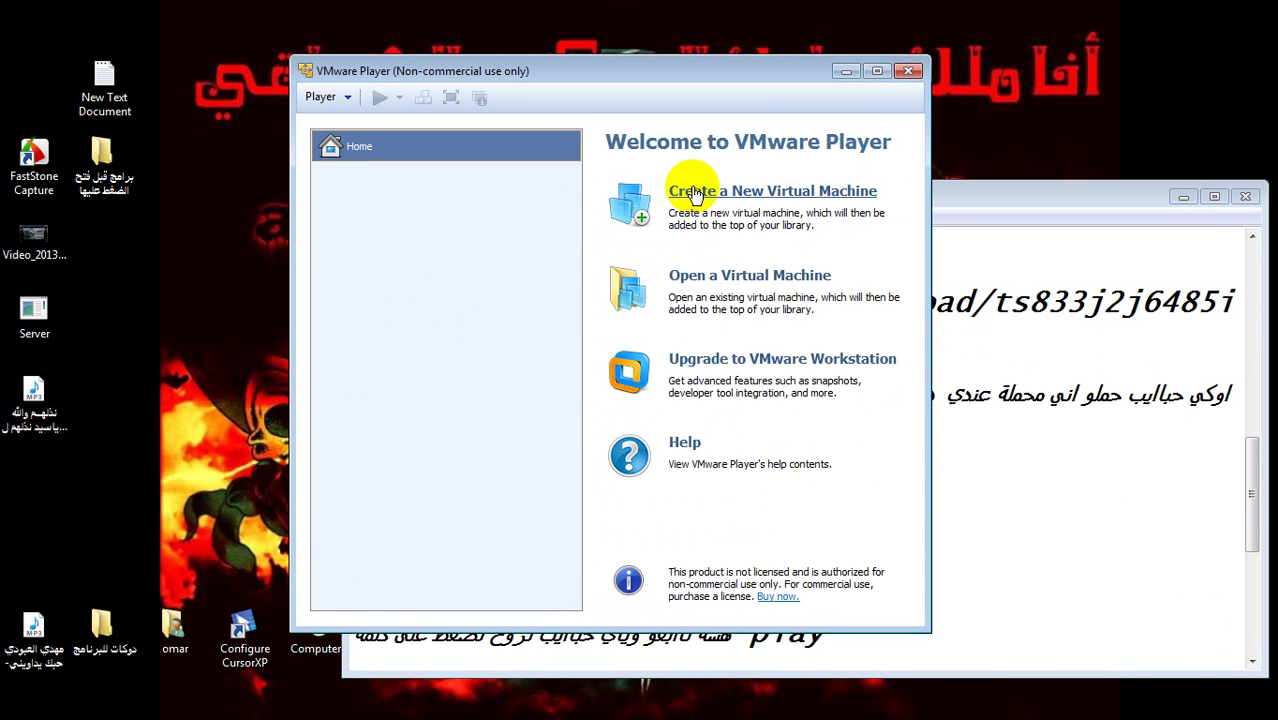
click(697, 196)
- Check the notes again, then bring the New Virtual Machine Wizard forward
click(1068, 490)
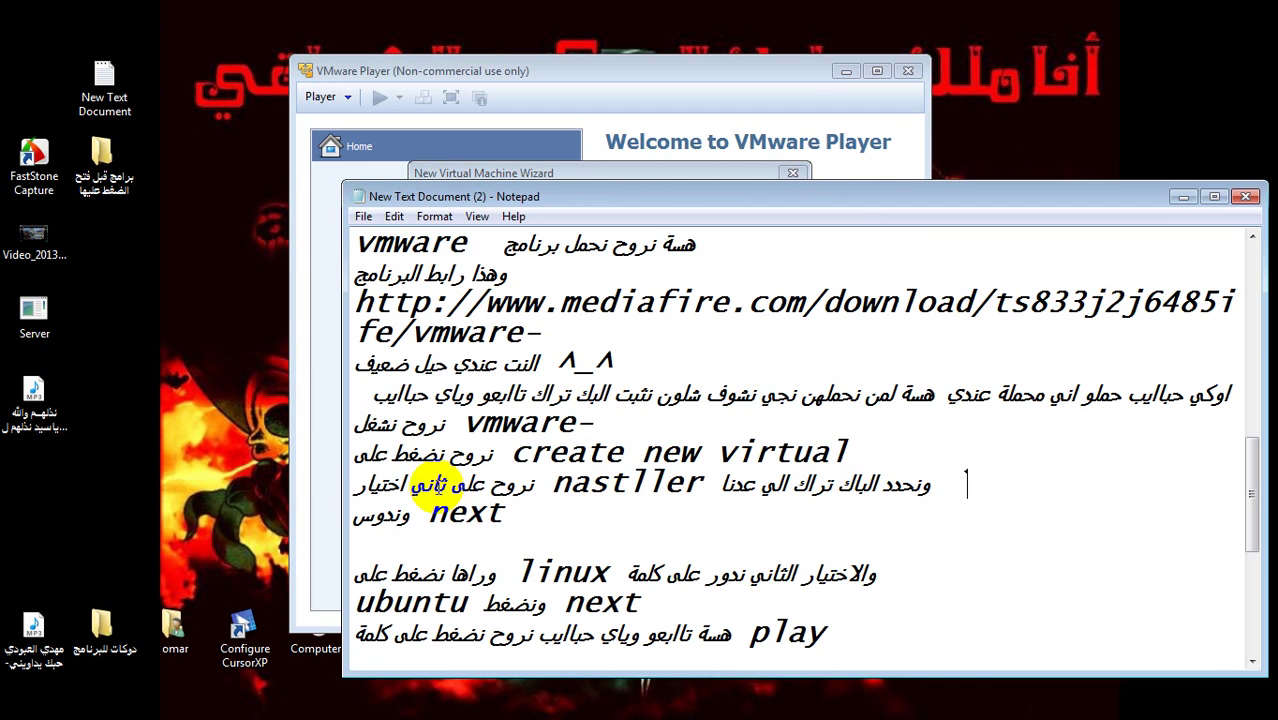
double_click(411, 459)
click(404, 460)
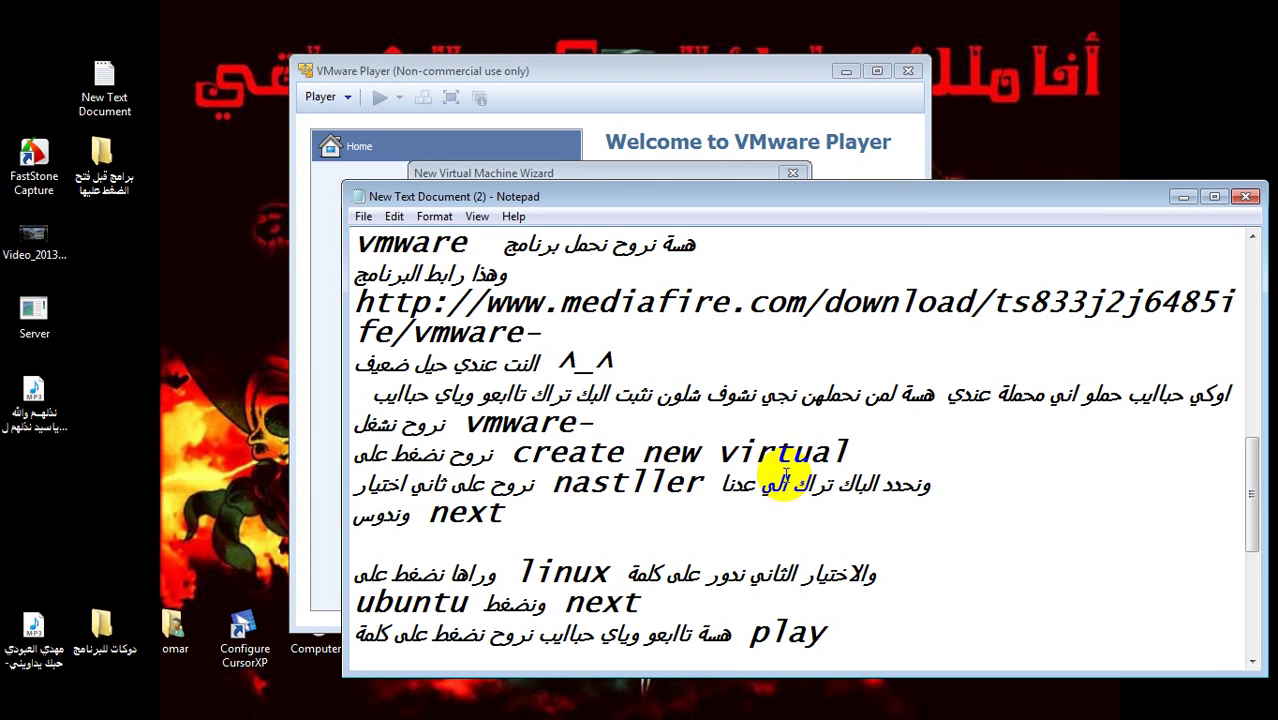
click(321, 496)
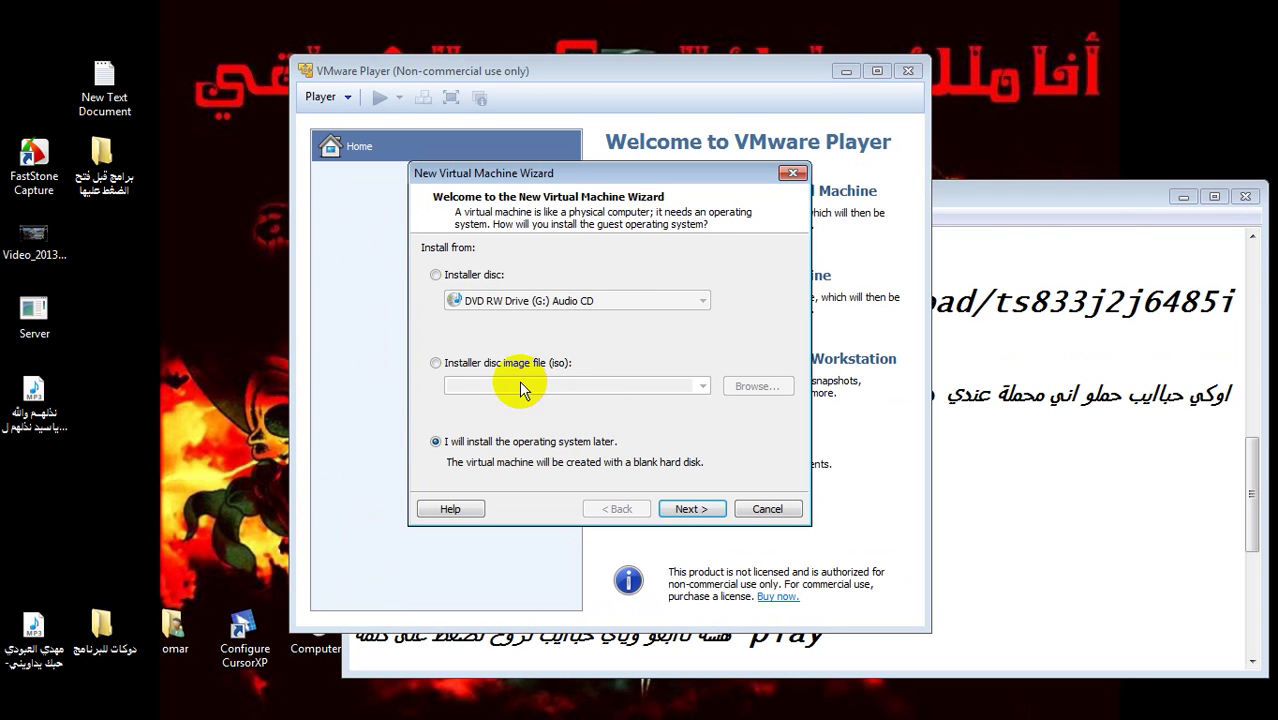
- Choose the installer disc image option and select BT5R3-GNOME-32.iso from the Desktop
click(436, 365)
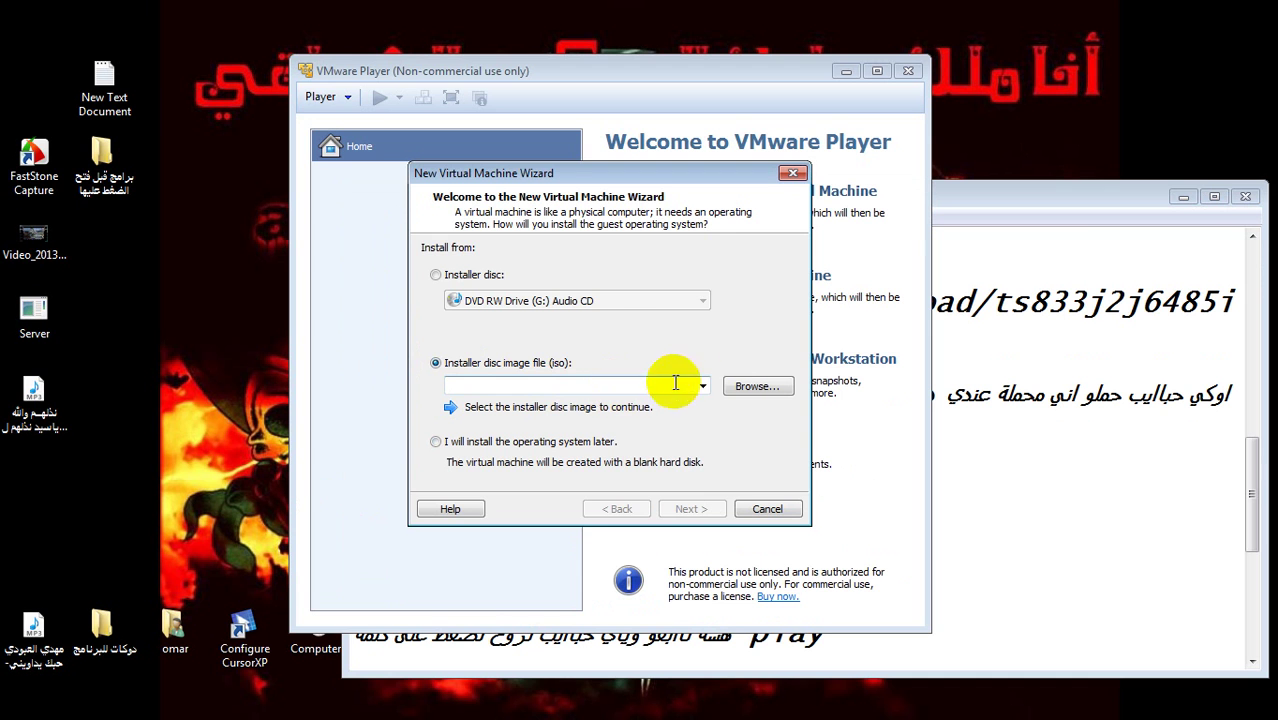
click(740, 390)
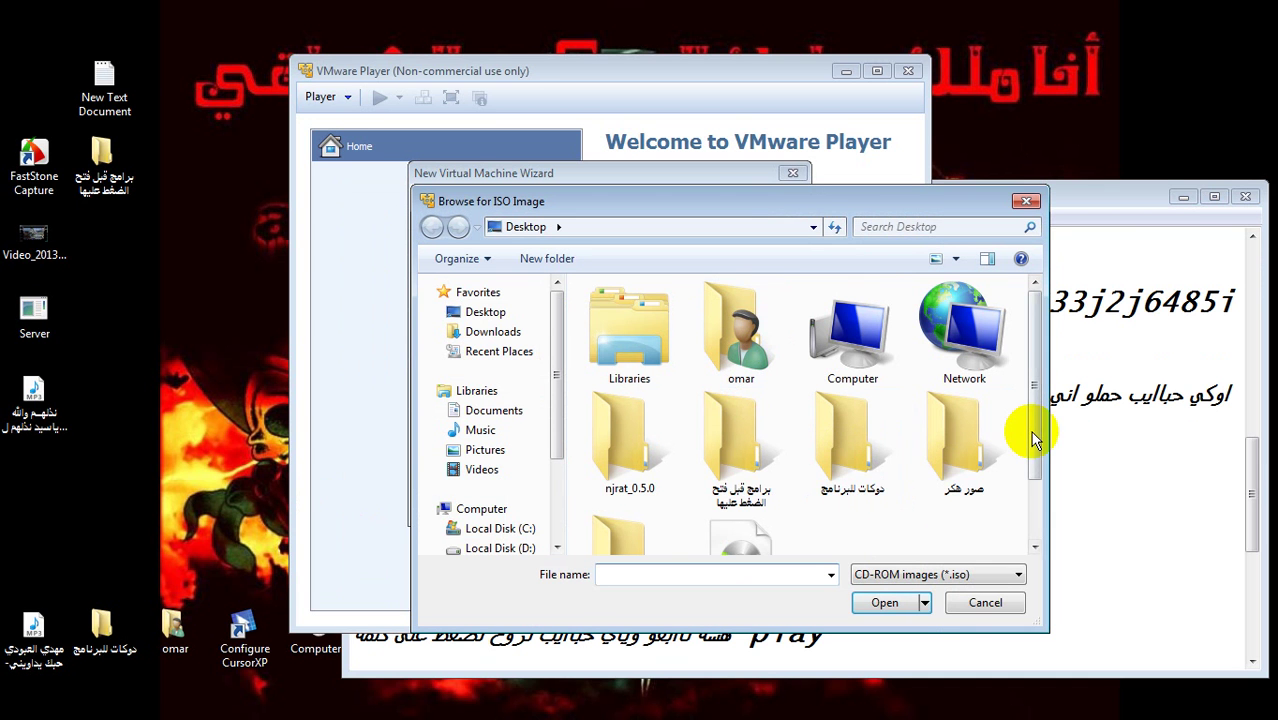
drag(1028, 433, 1028, 465)
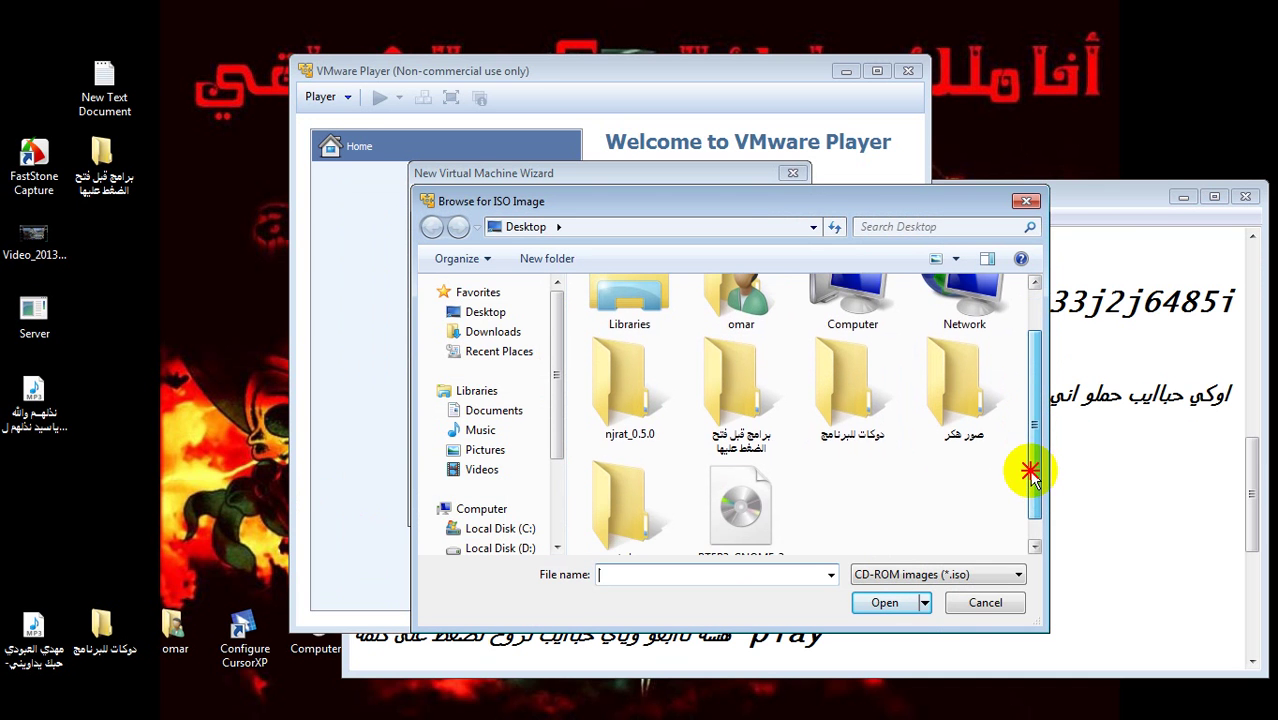
click(757, 510)
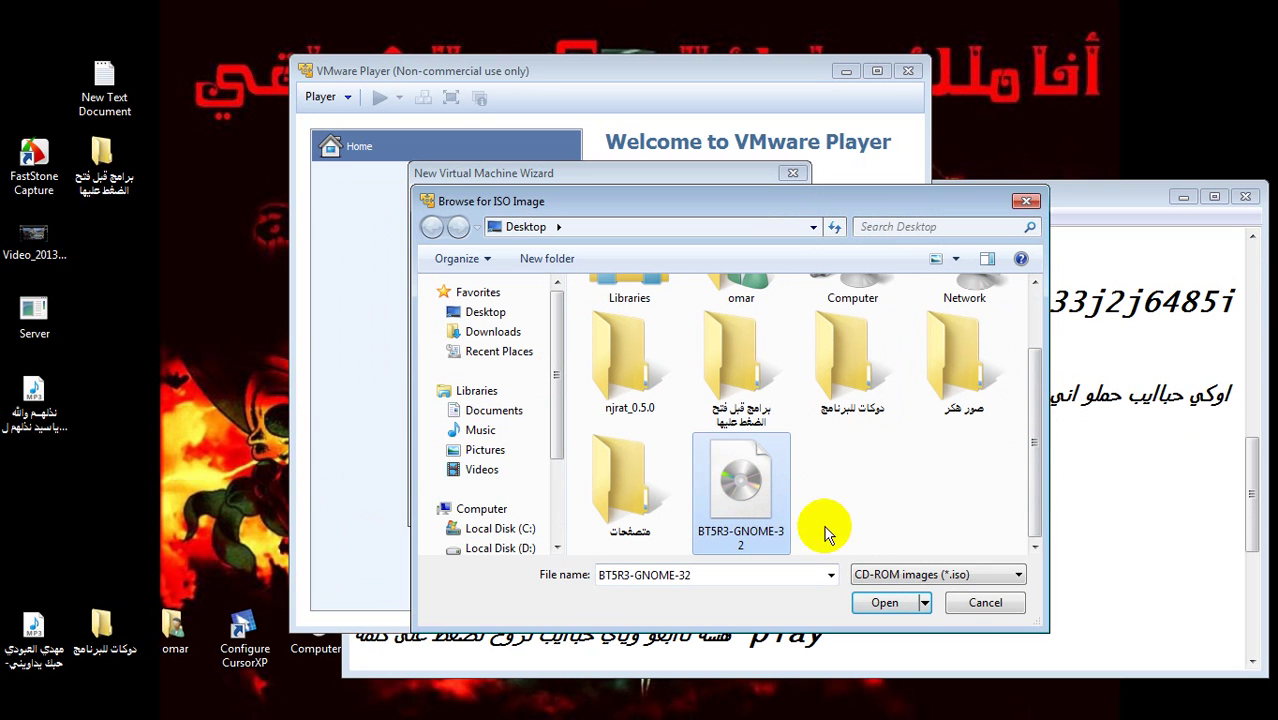
click(872, 608)
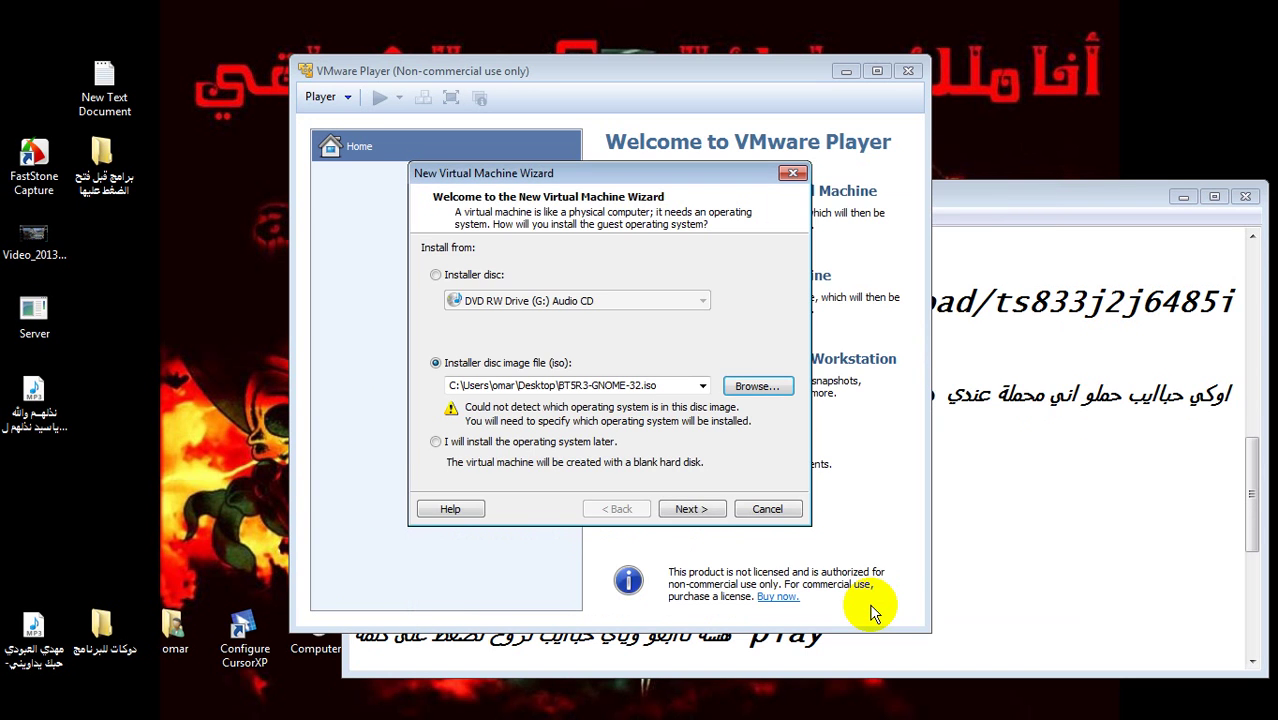
click(975, 571)
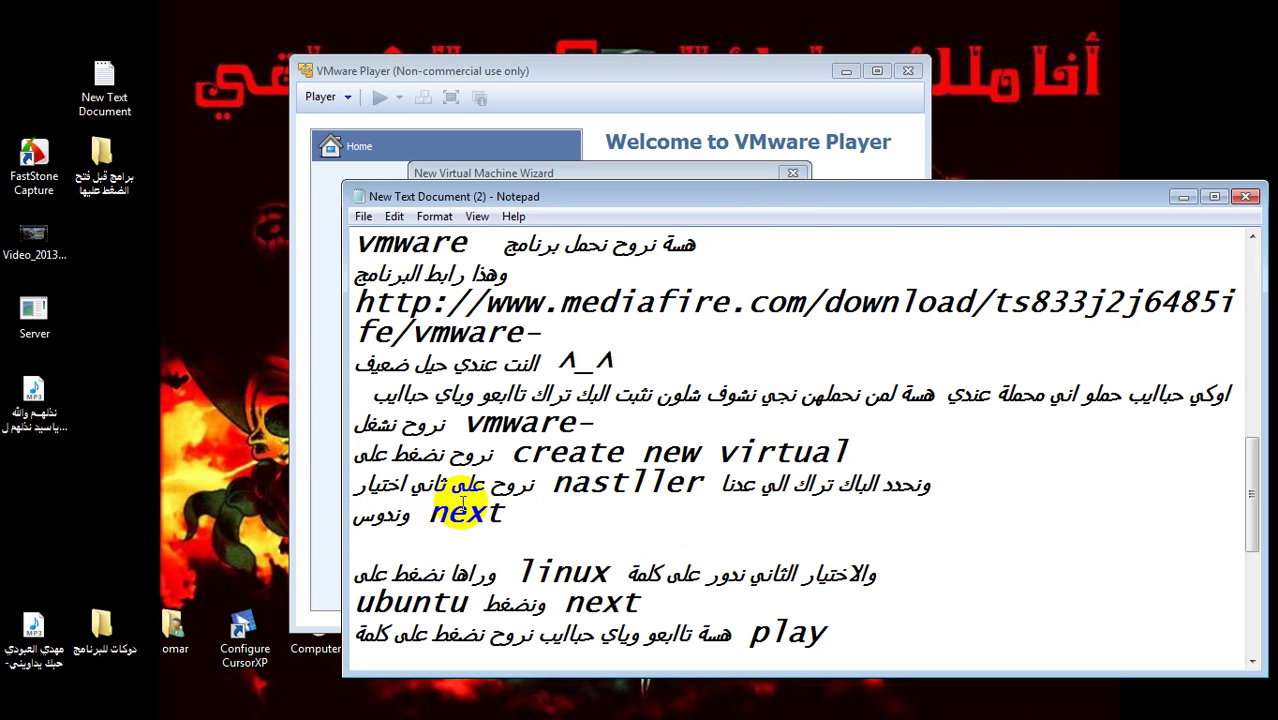
click(321, 437)
- Choose Linux as the guest system with Ubuntu as the version, then continue
click(700, 509)
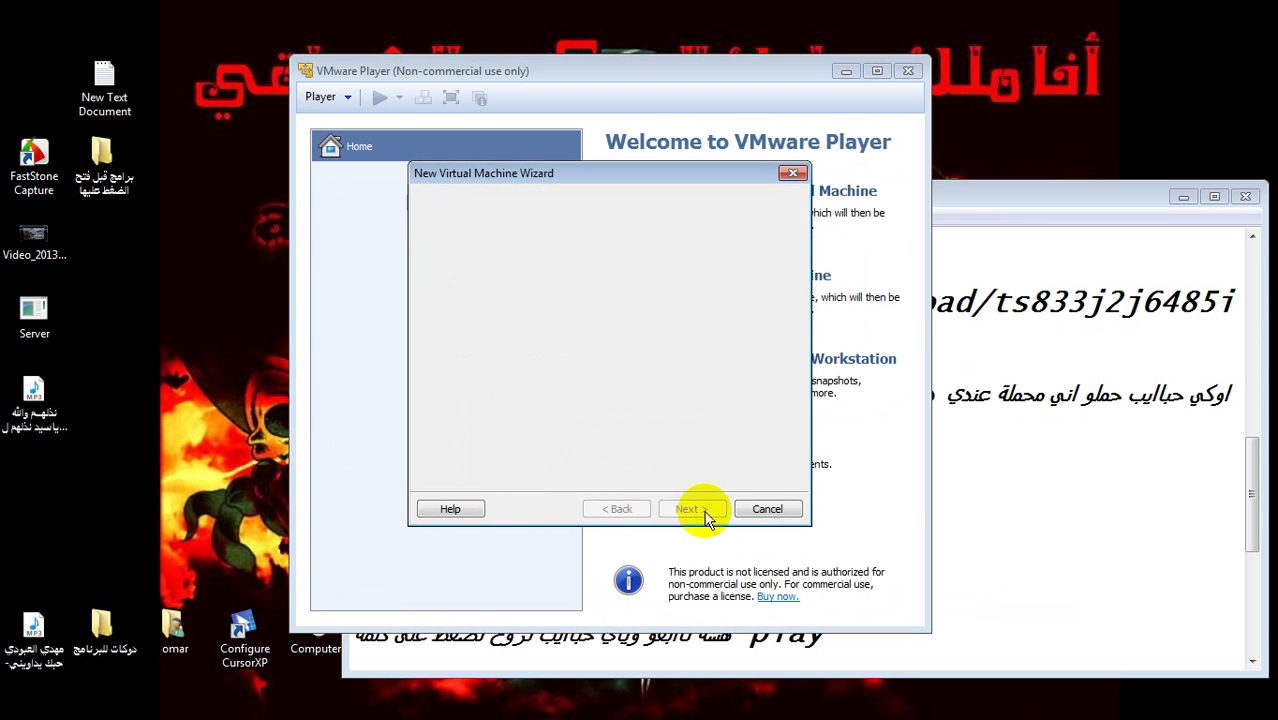
click(1046, 504)
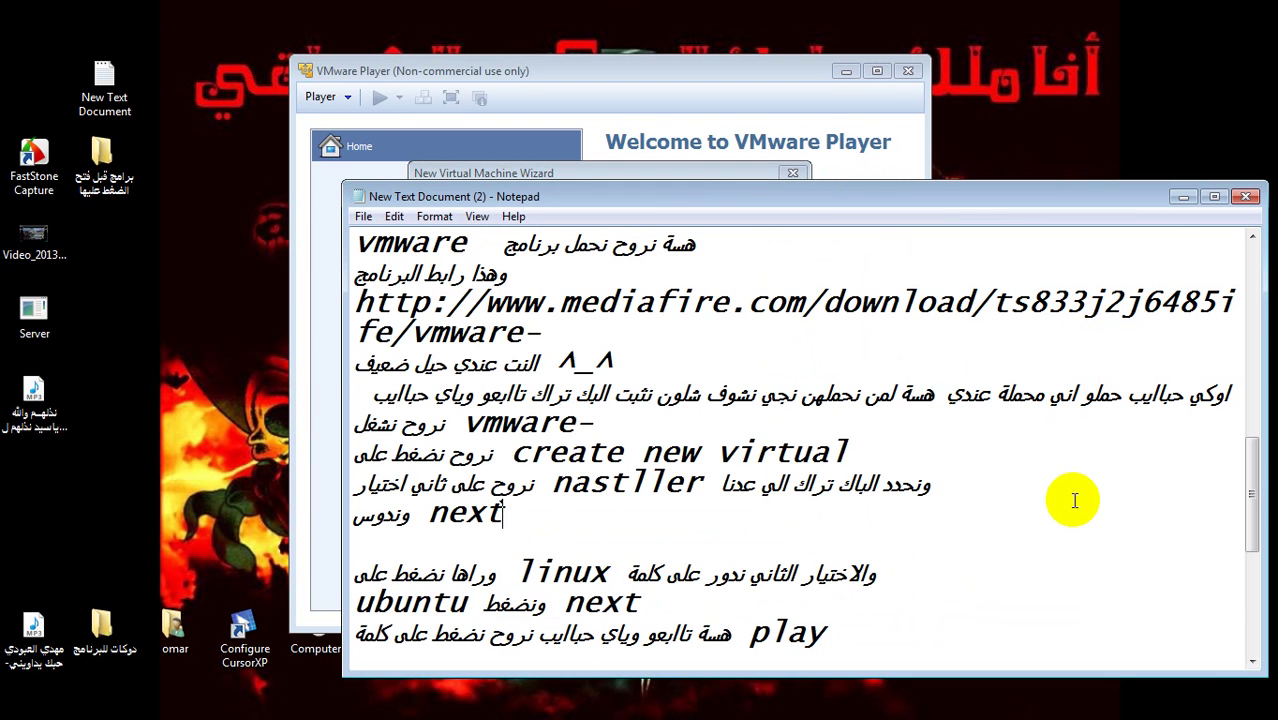
scroll(1257, 665, down, 3)
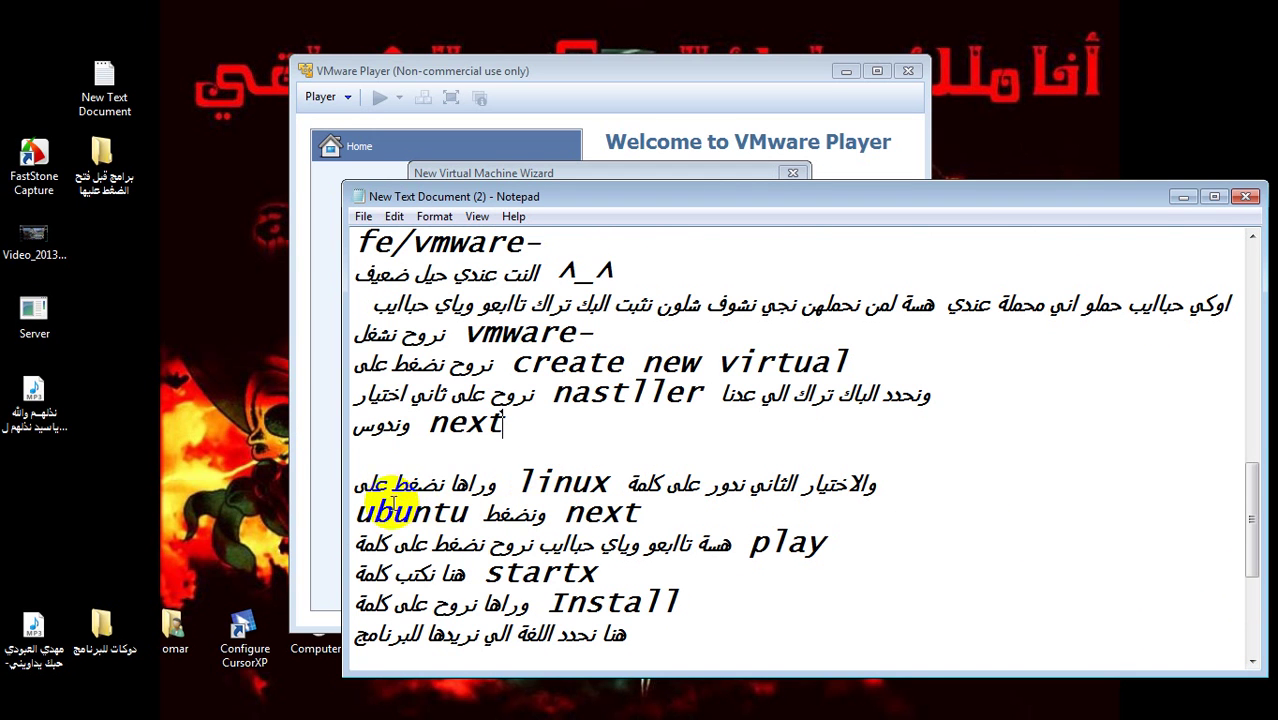
click(300, 458)
click(605, 382)
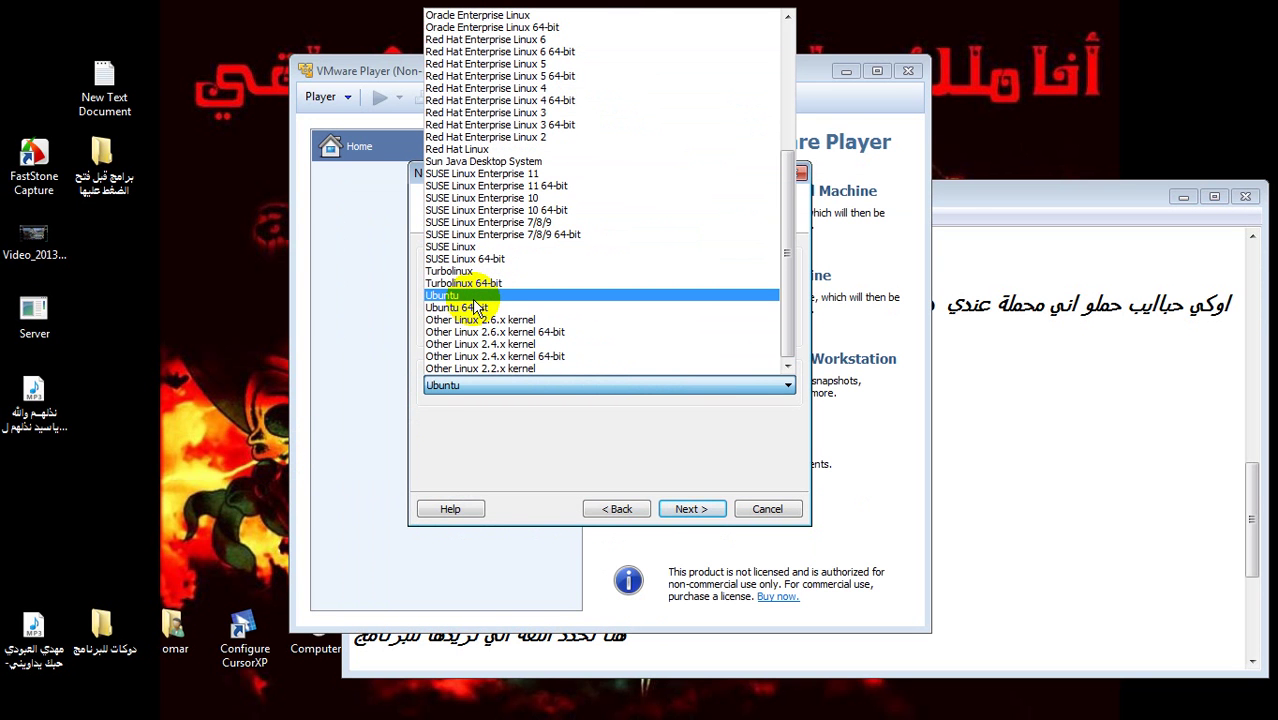
click(474, 298)
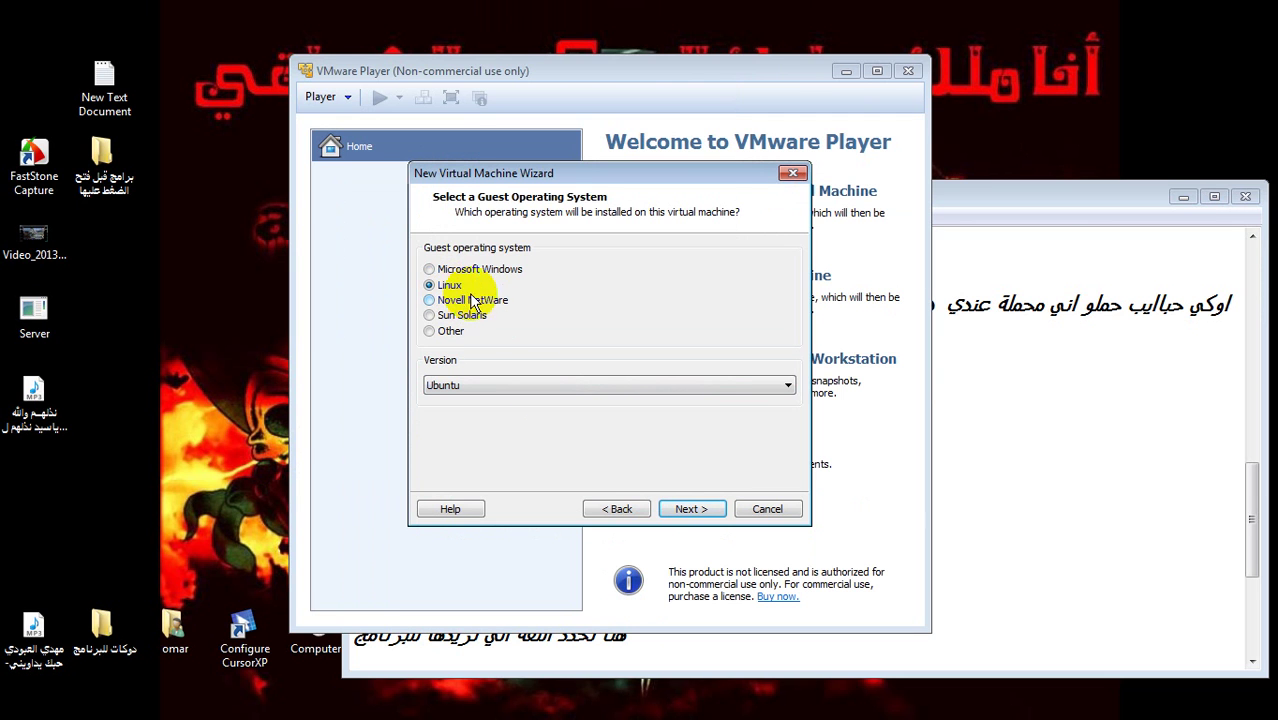
click(692, 510)
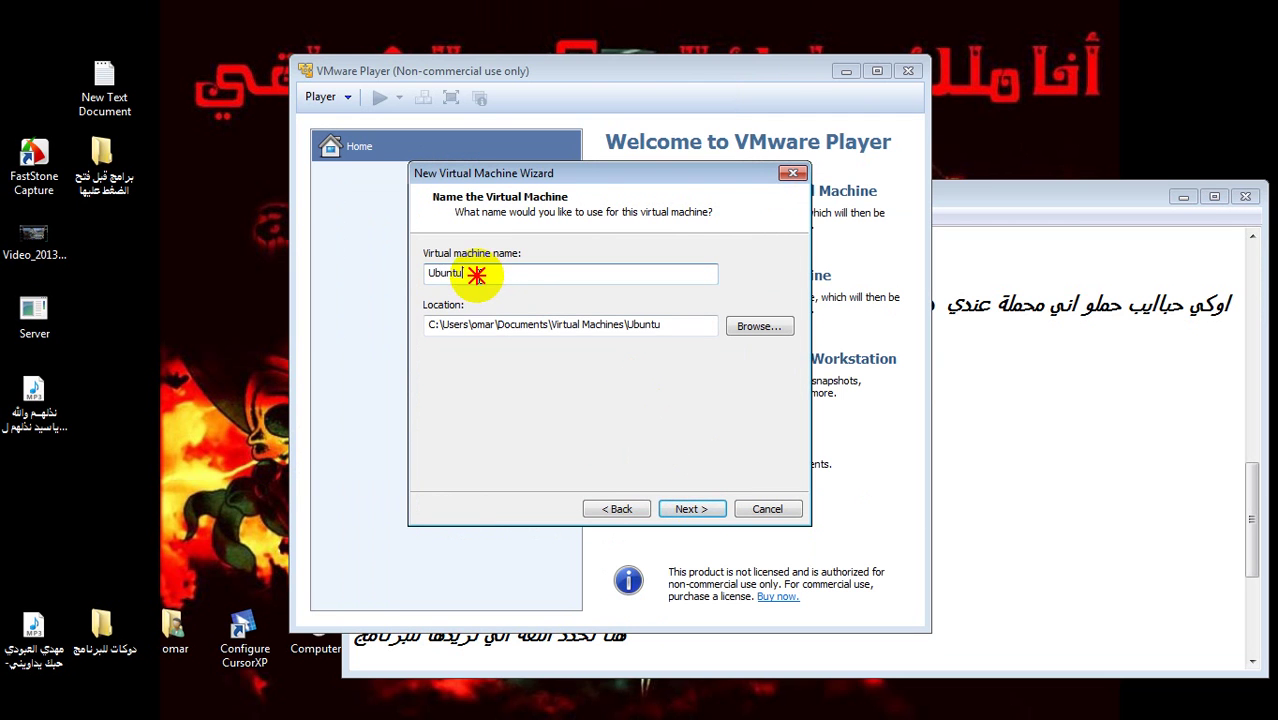
- Enter 'back track5r3' as the virtual machine name
text(n)
key(BackSpace)
text(back track5r3)
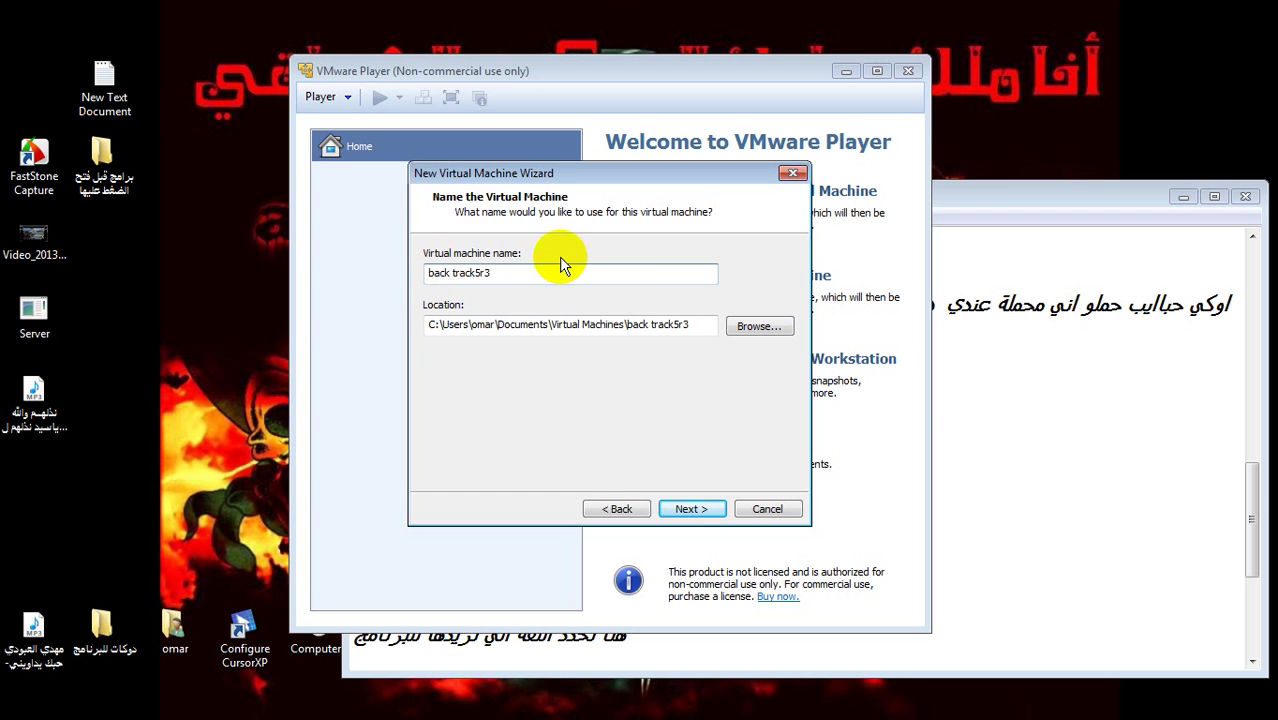
- Trim the location to the Virtual Machines folder and continue past the existing-machine warning
drag(684, 329, 626, 329)
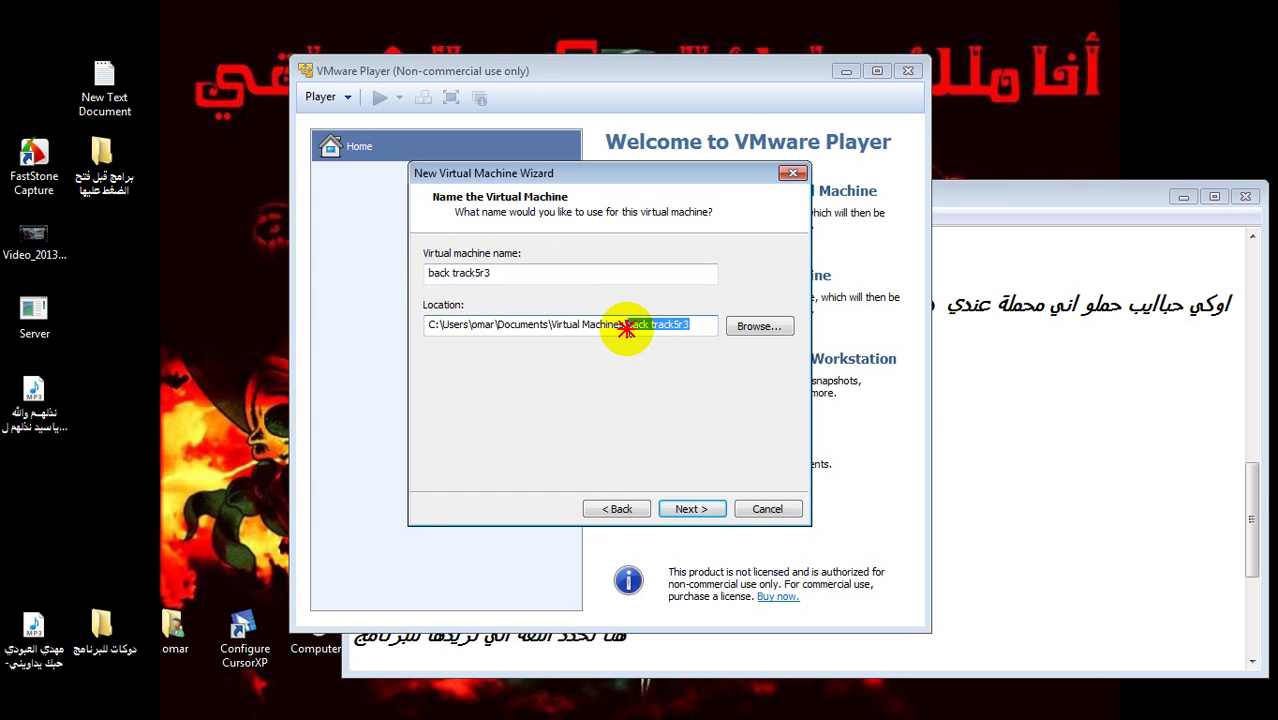
key(BackSpace)
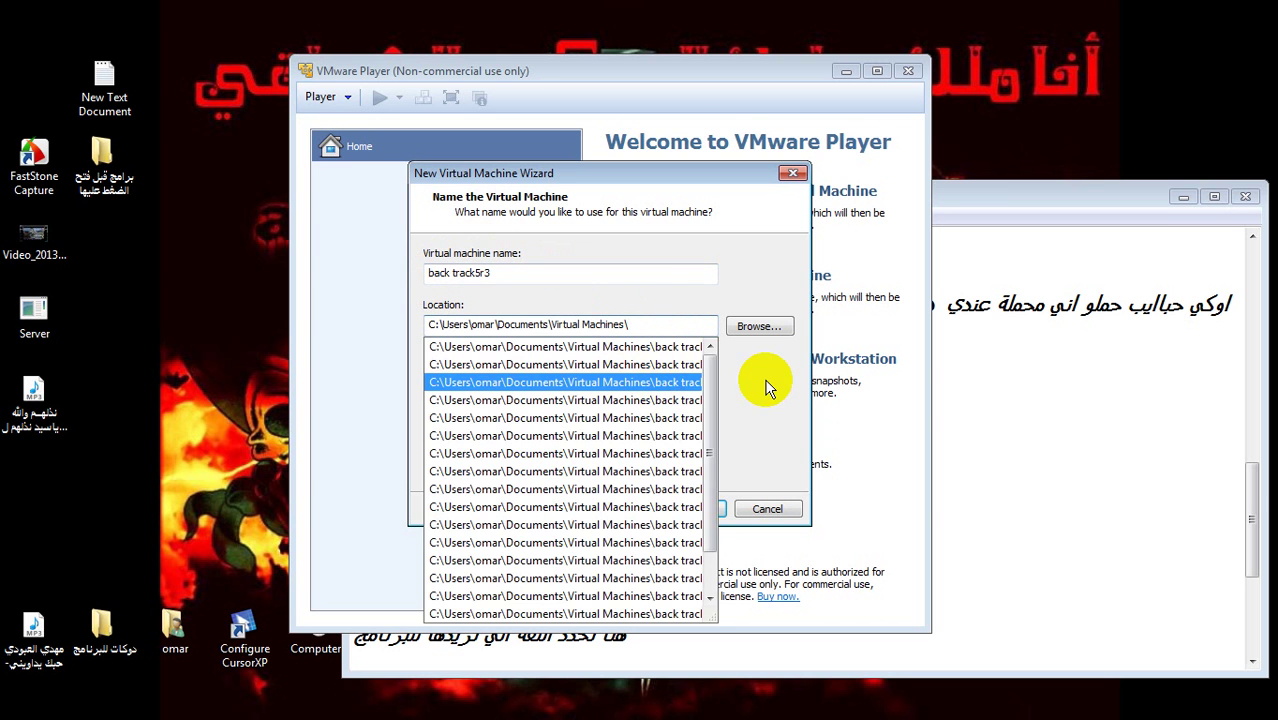
click(760, 385)
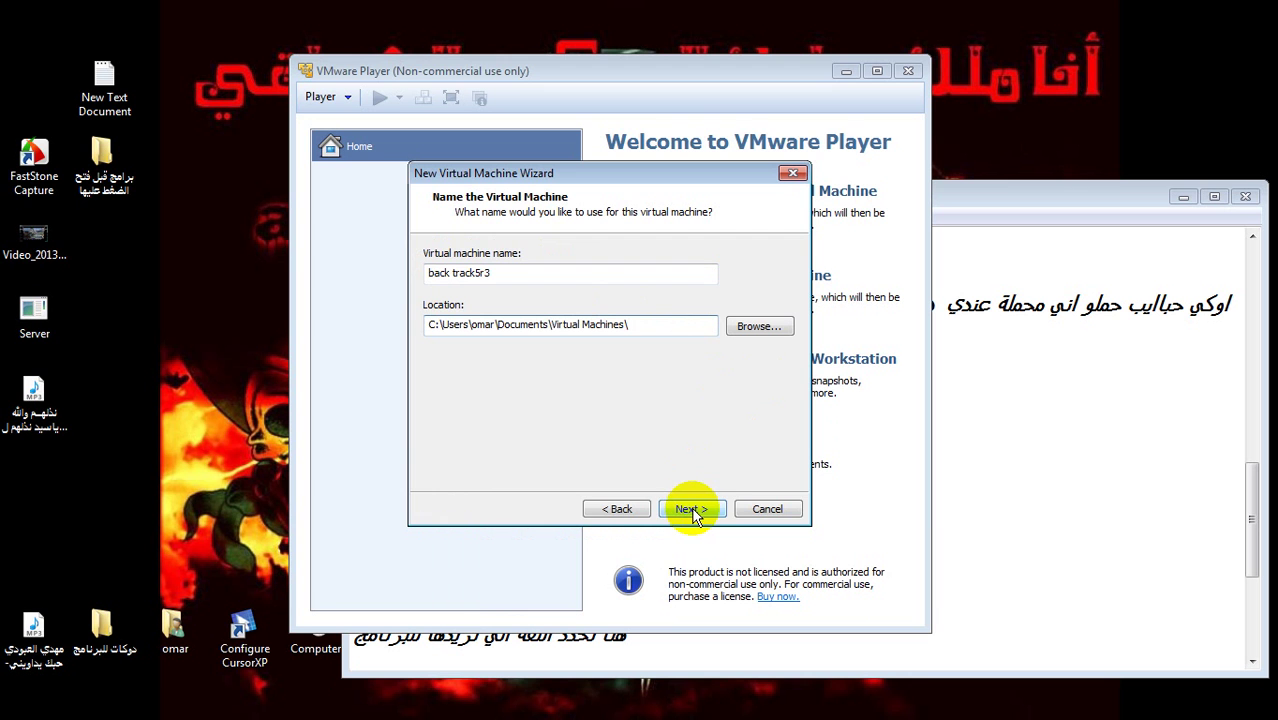
click(691, 509)
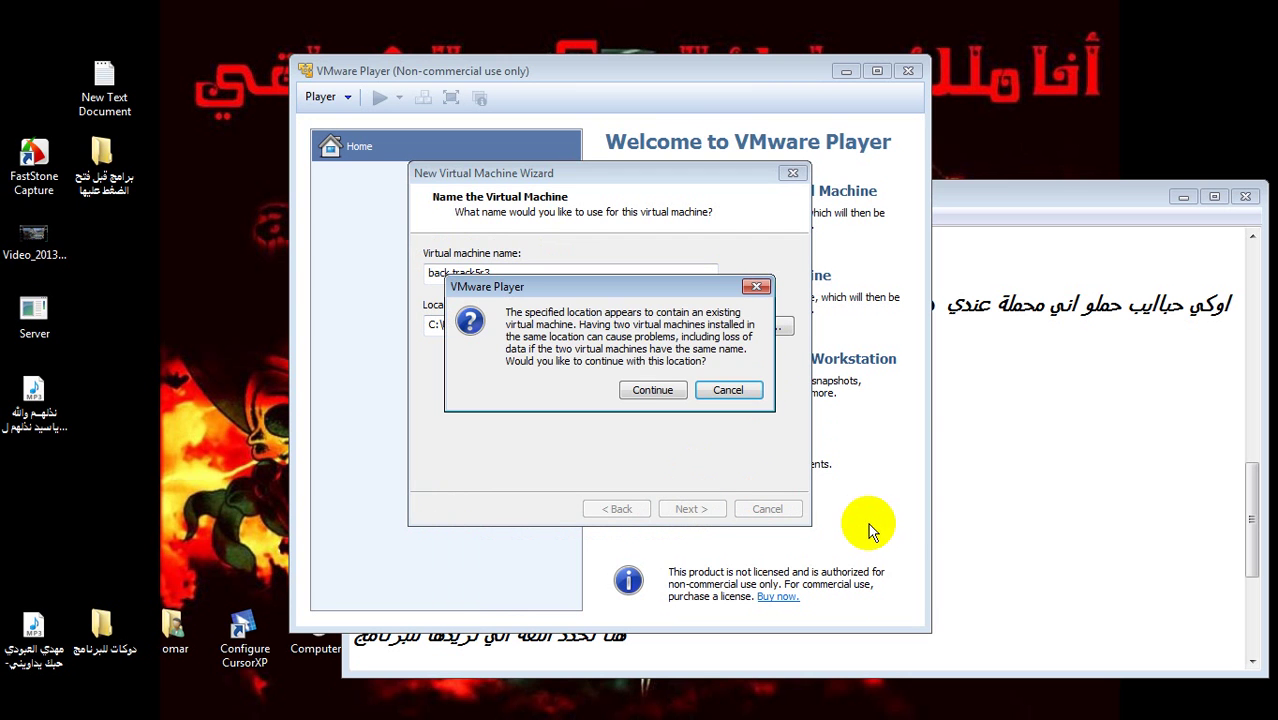
click(653, 394)
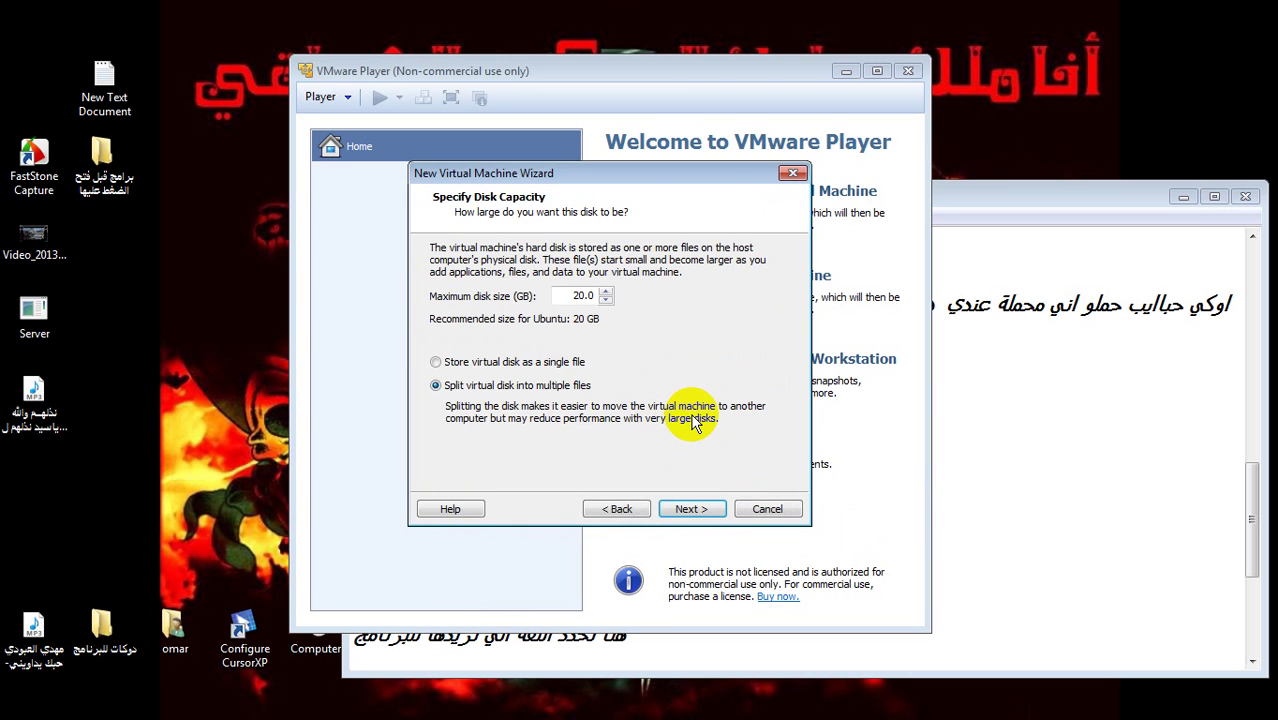
- Keep the 20 GB disk split into multiple files and finish creating back track5r3
click(952, 466)
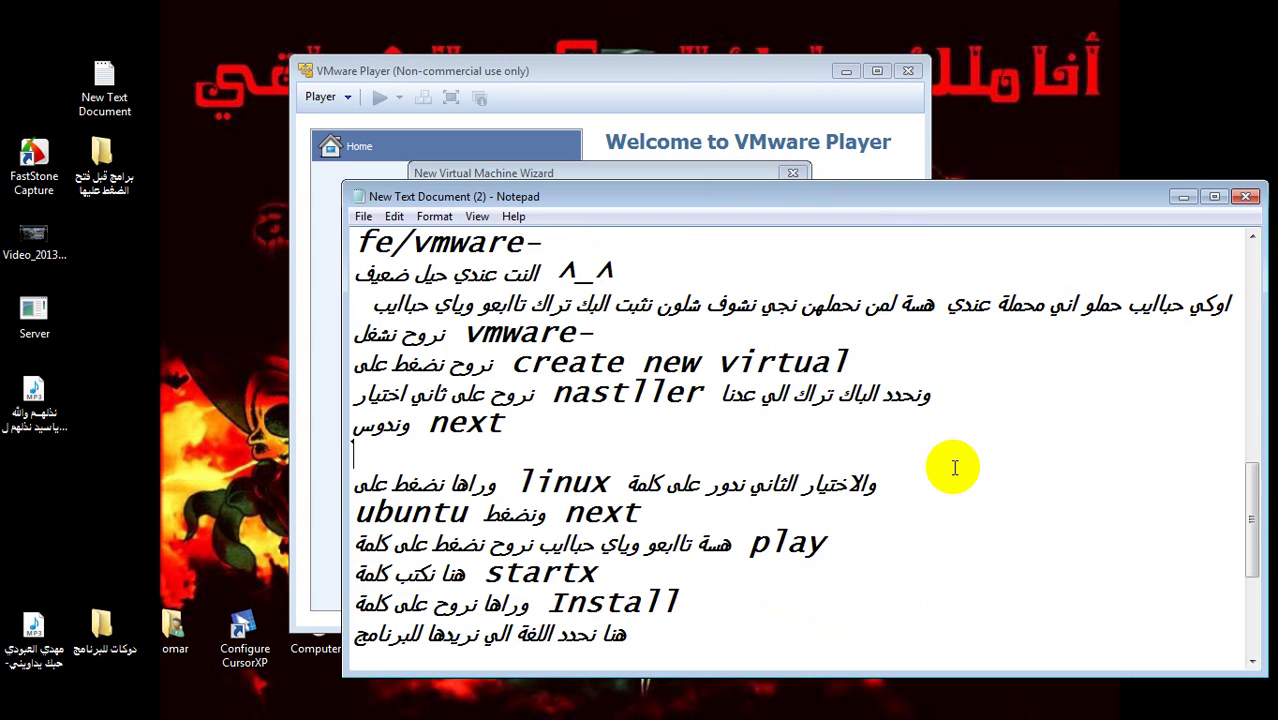
click(1251, 661)
click(1251, 661)
click(1251, 661)
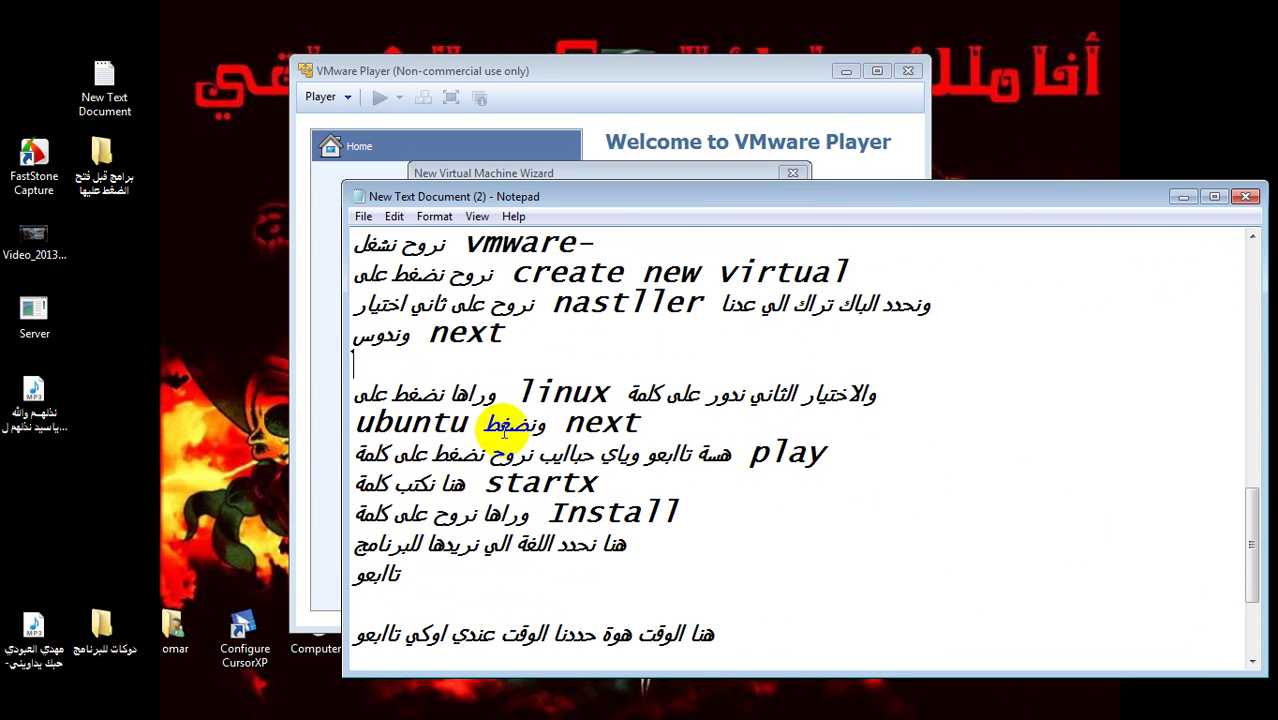
click(322, 442)
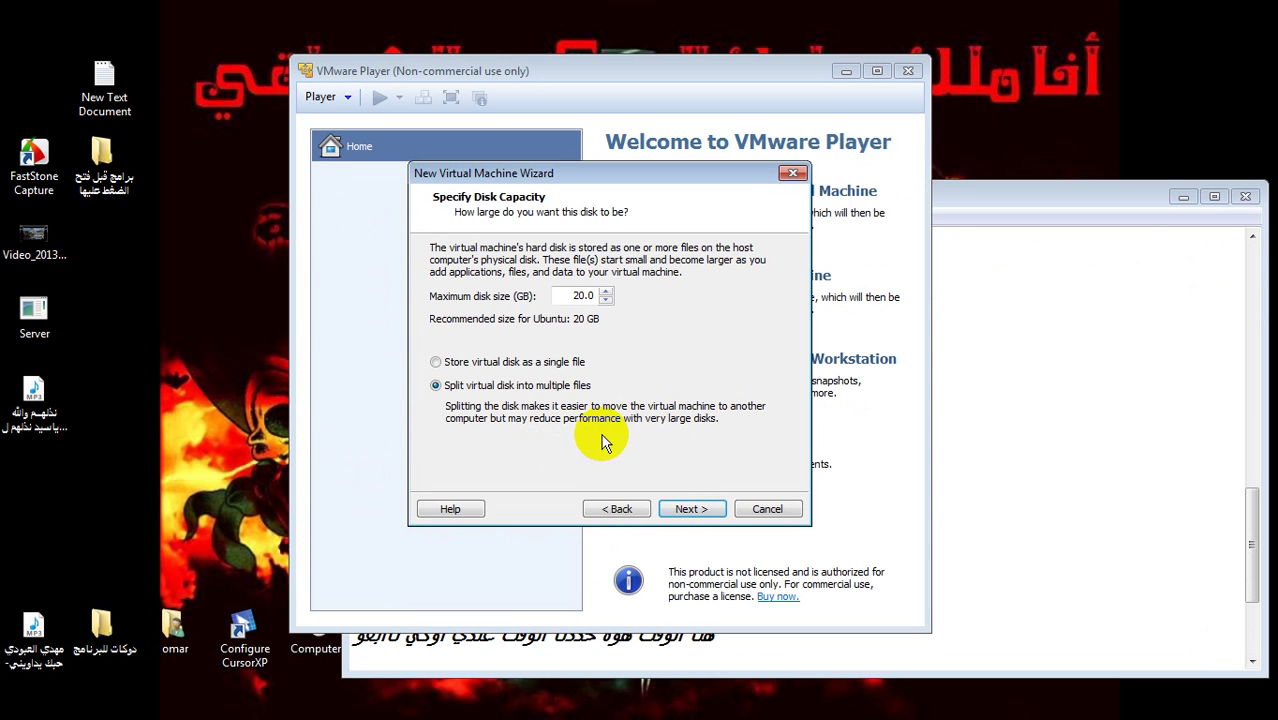
click(683, 510)
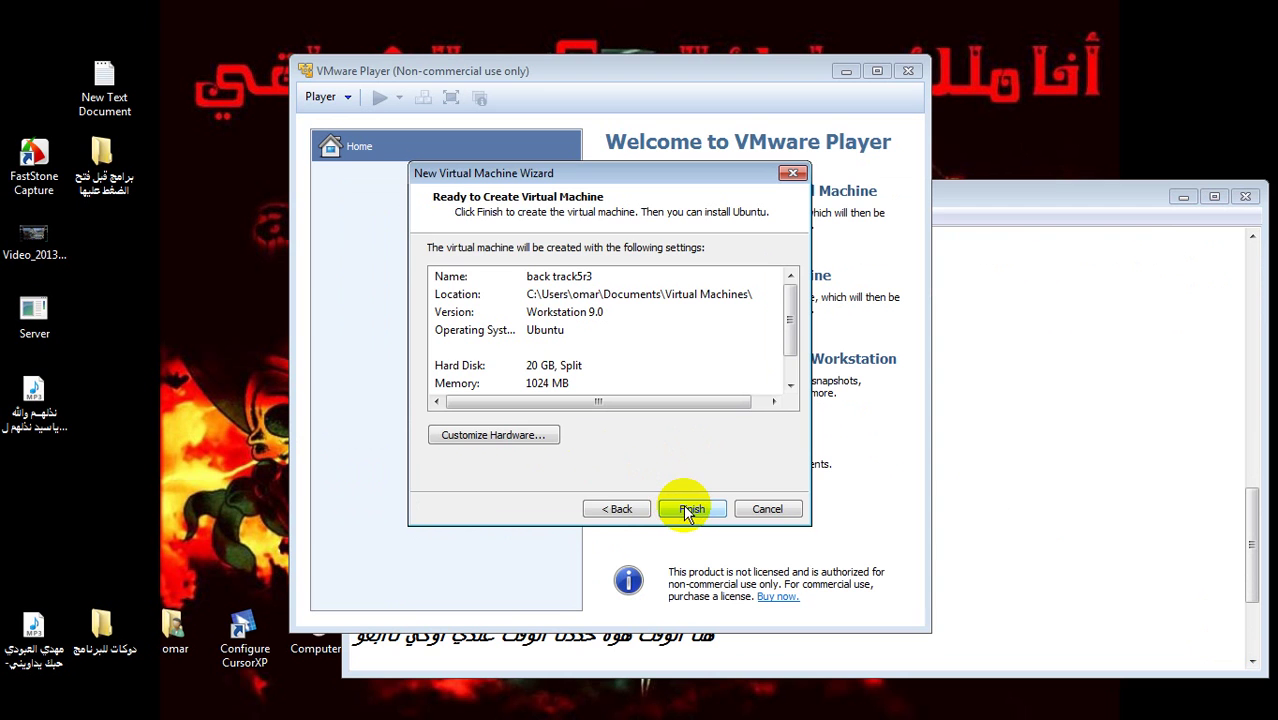
click(687, 510)
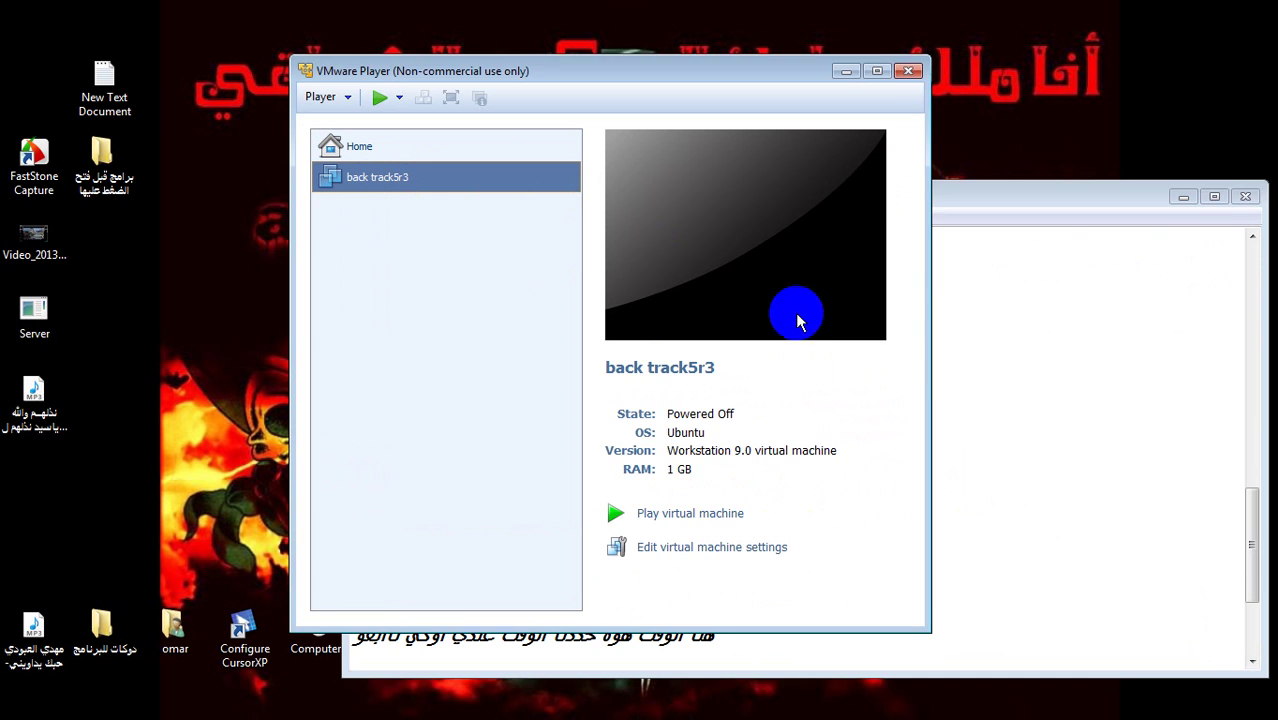
- Start the back track5r3 machine with the green Play button
click(1038, 468)
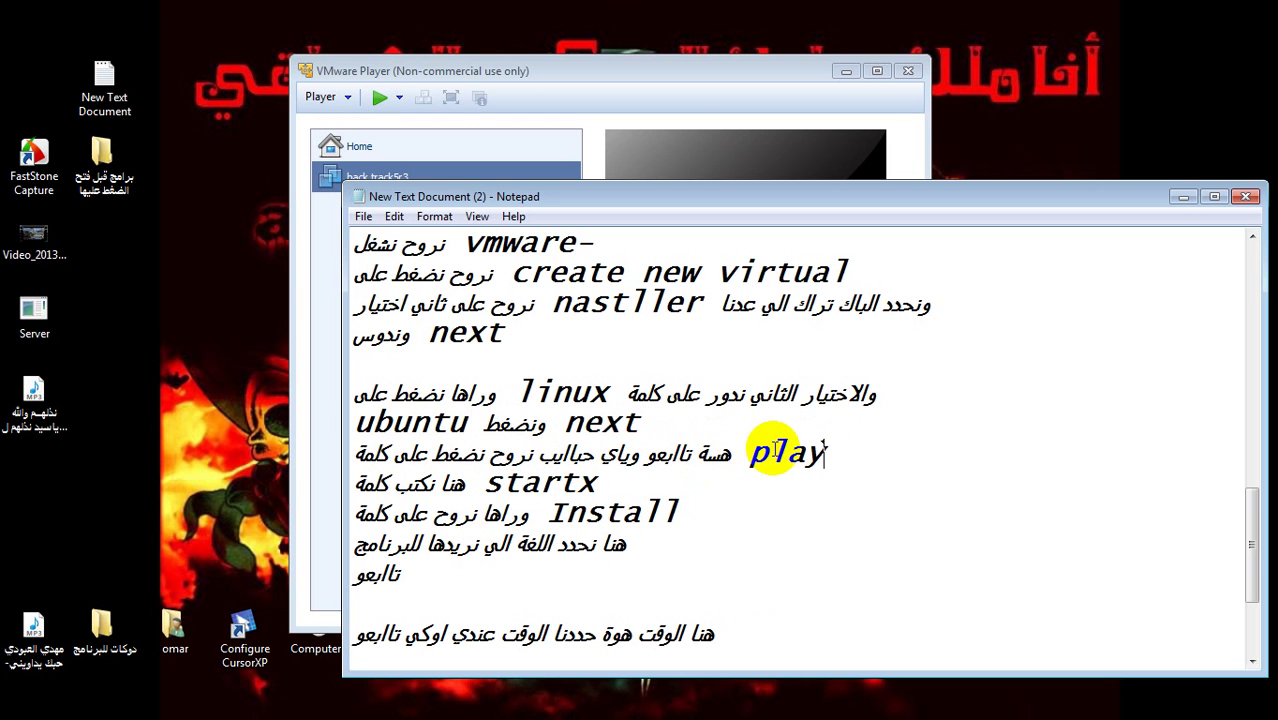
click(326, 400)
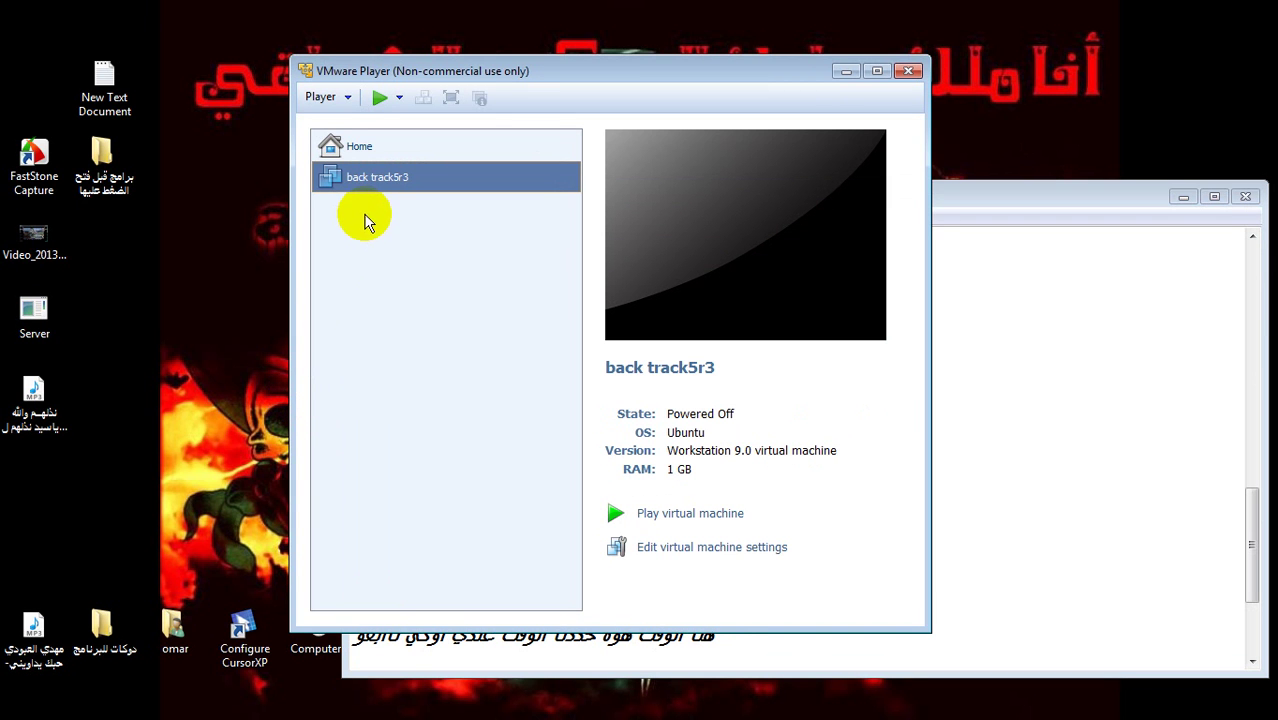
click(377, 100)
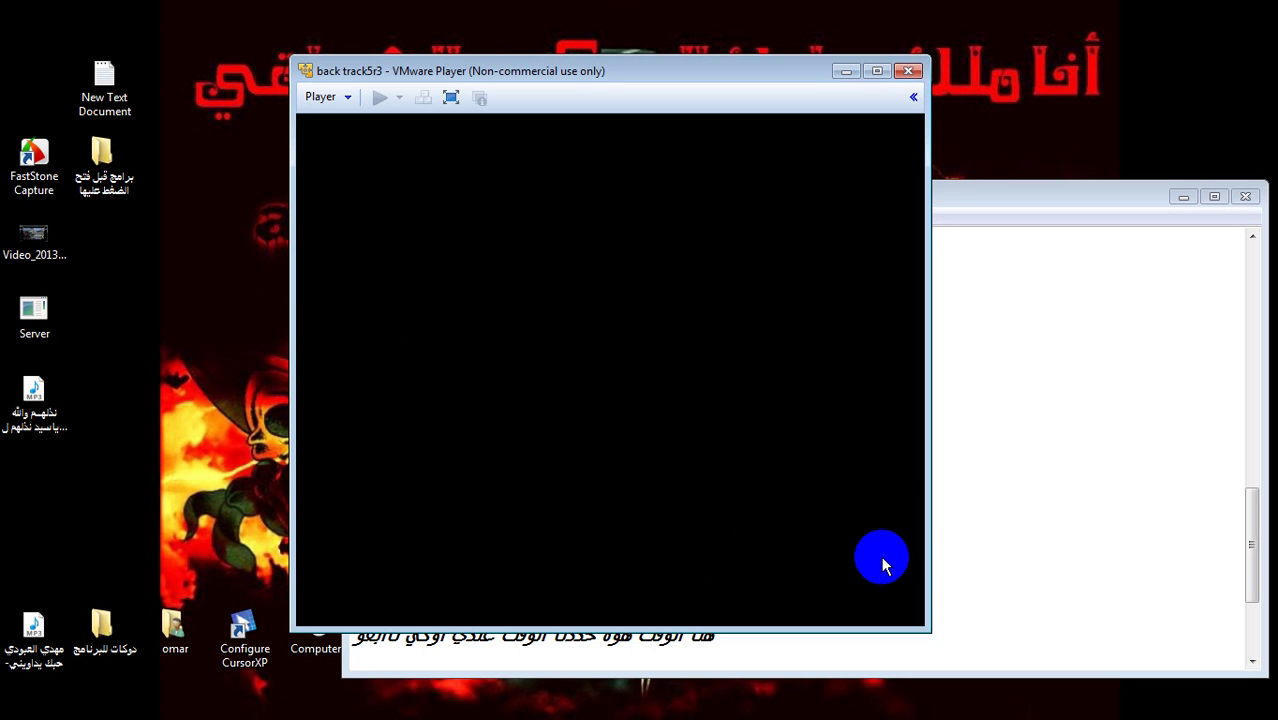
- Add an Arabic note about waiting for files to load, then return to the booting back track5r3 VM
click(985, 538)
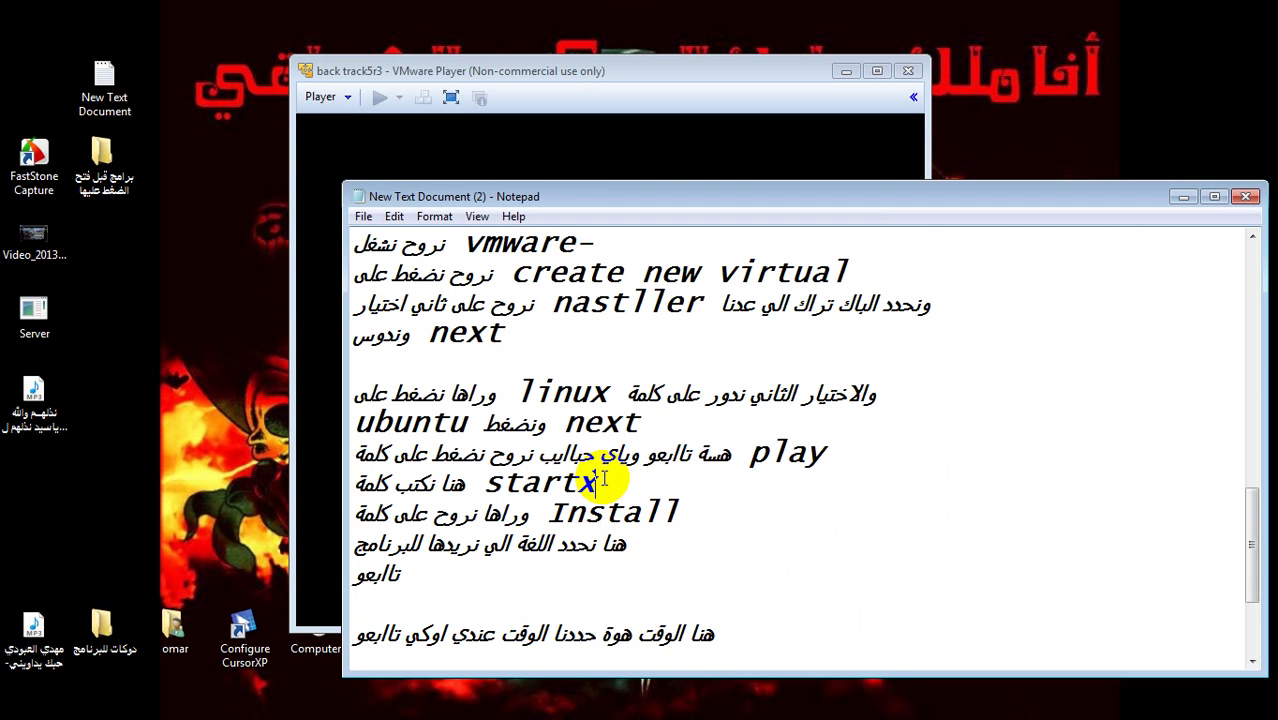
key(Return)
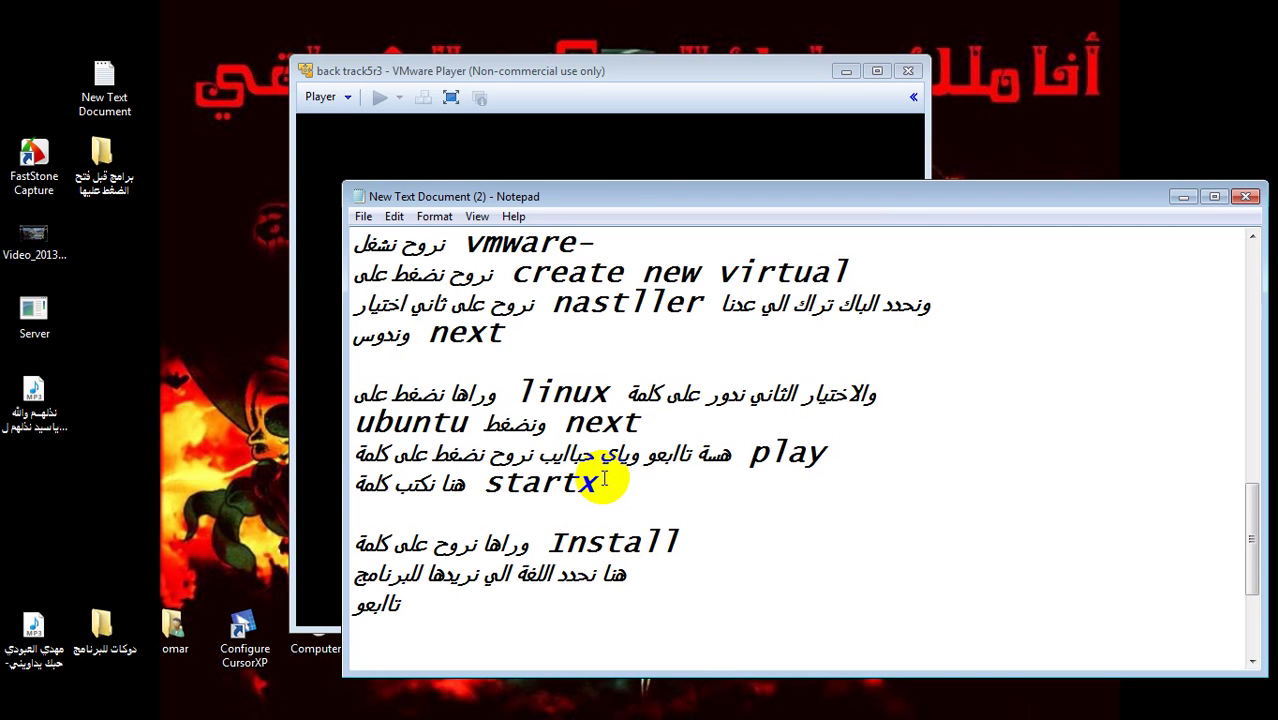
text(ننتظر شوية)
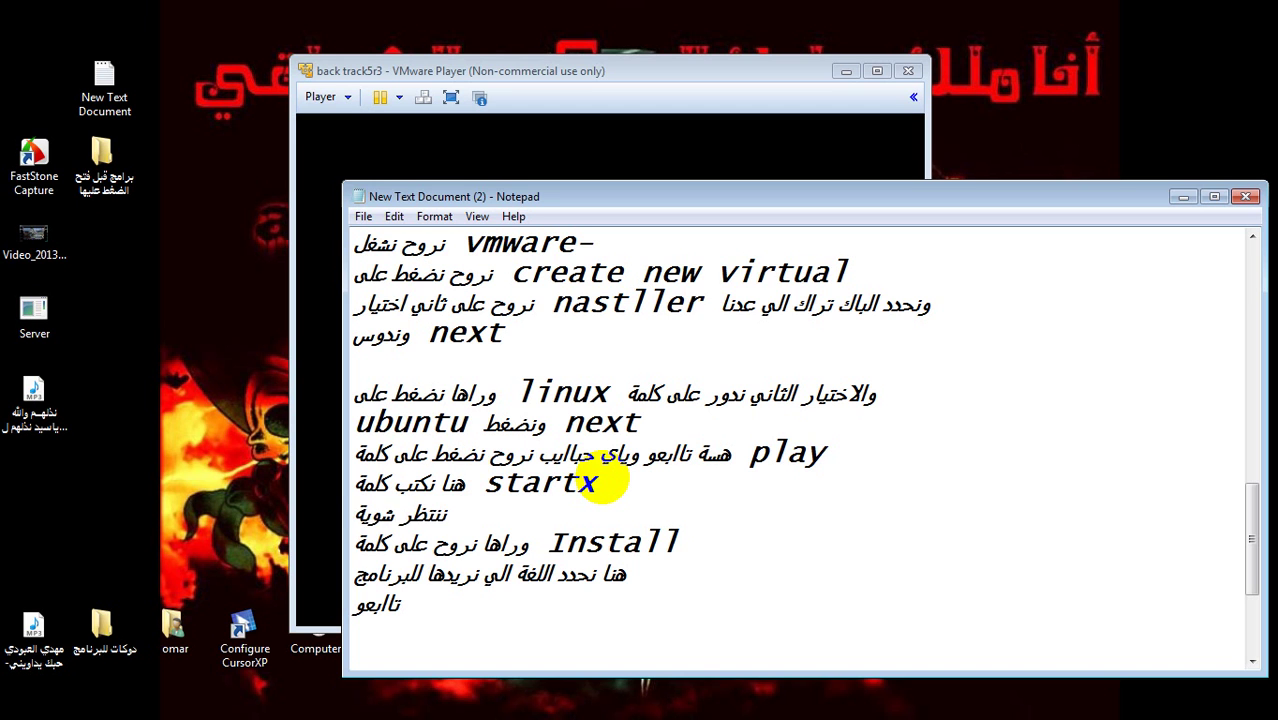
text( يحمل البرا)
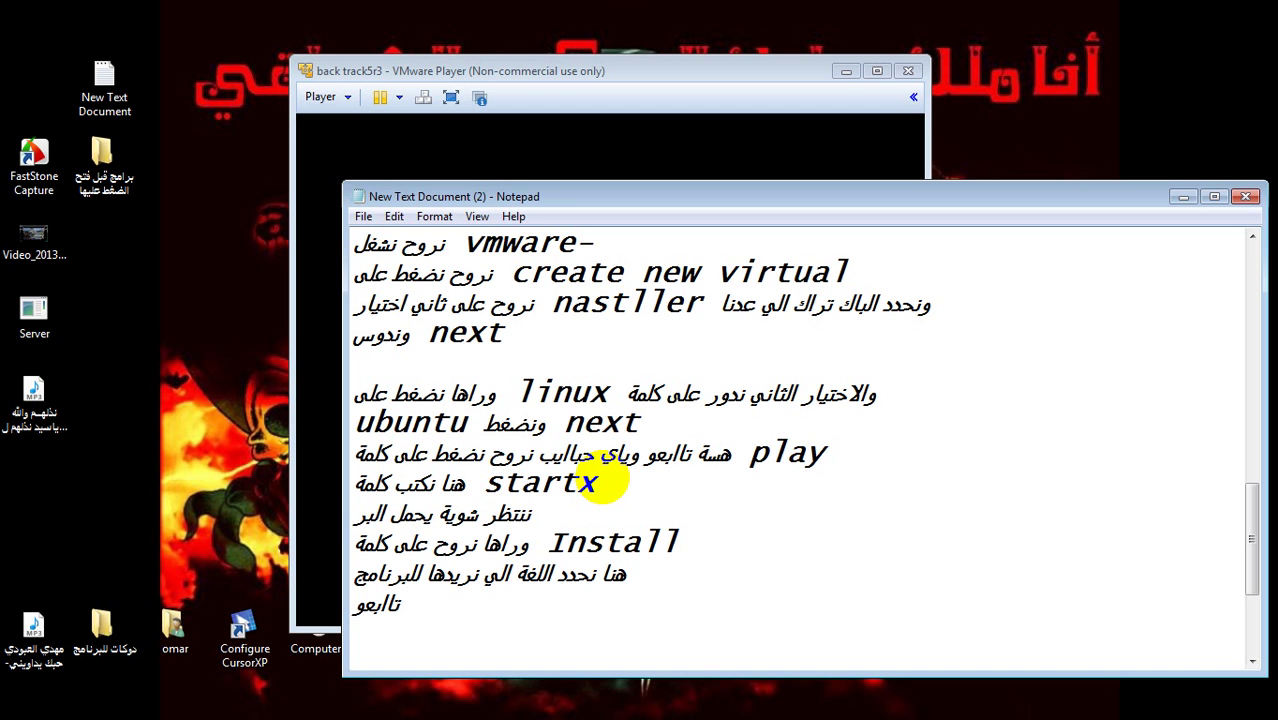
key(BackSpace)
key(BackSpace)
key(BackSpace)
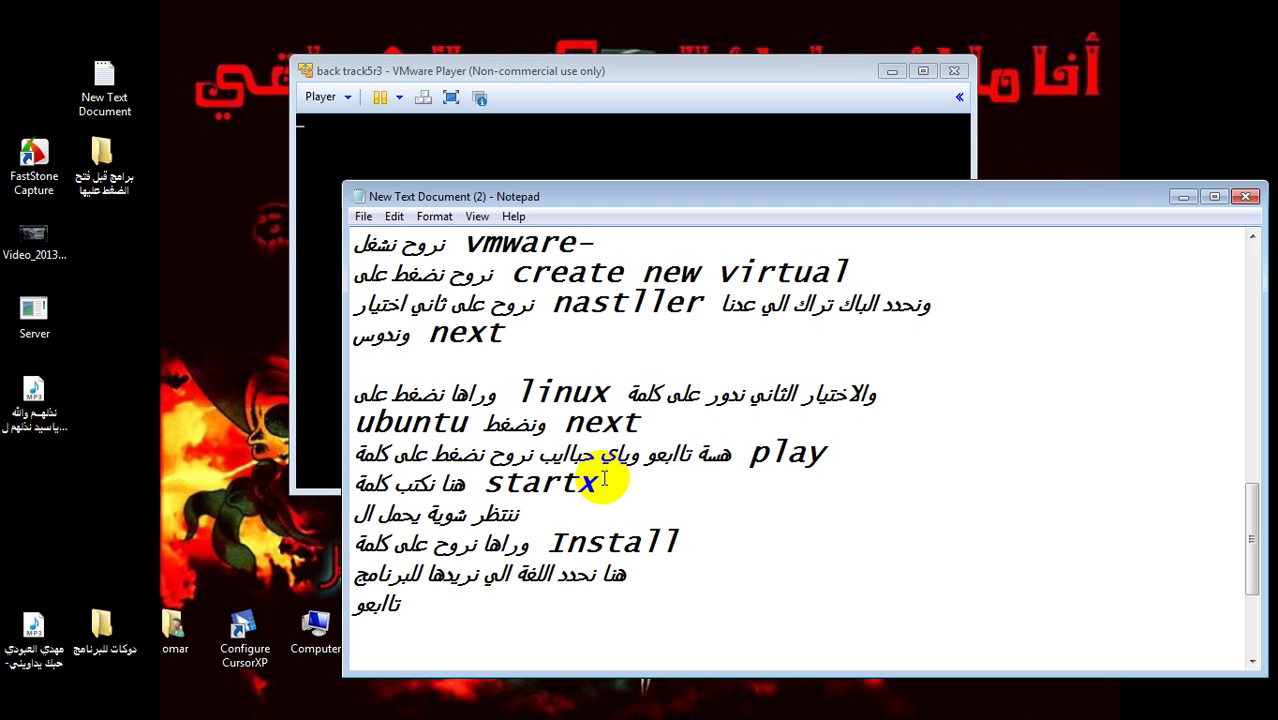
text(ملفات)
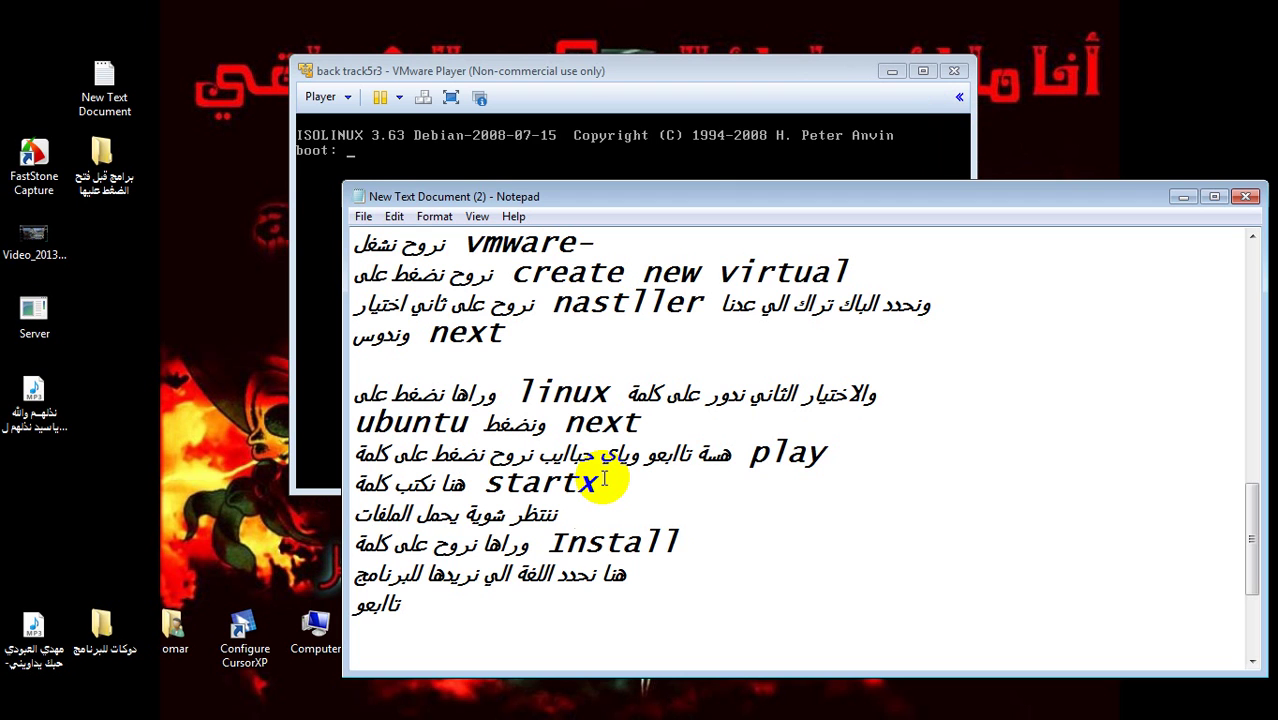
key(Return)
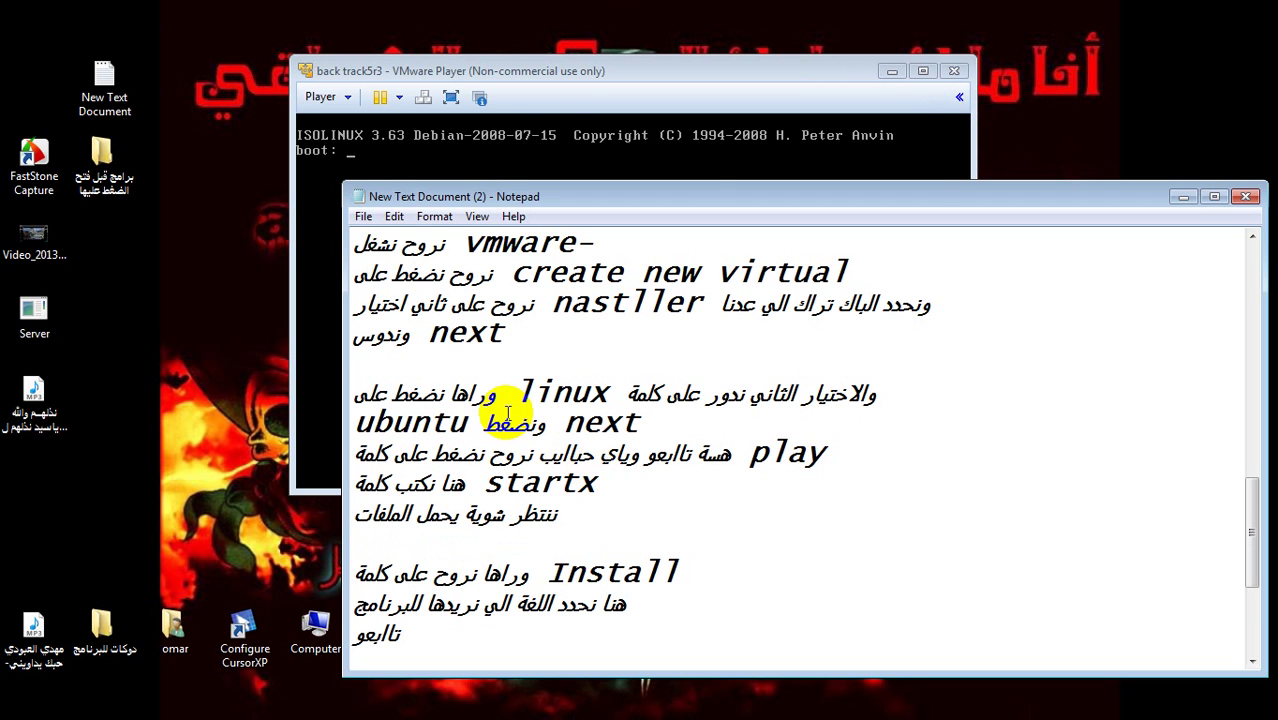
click(560, 108)
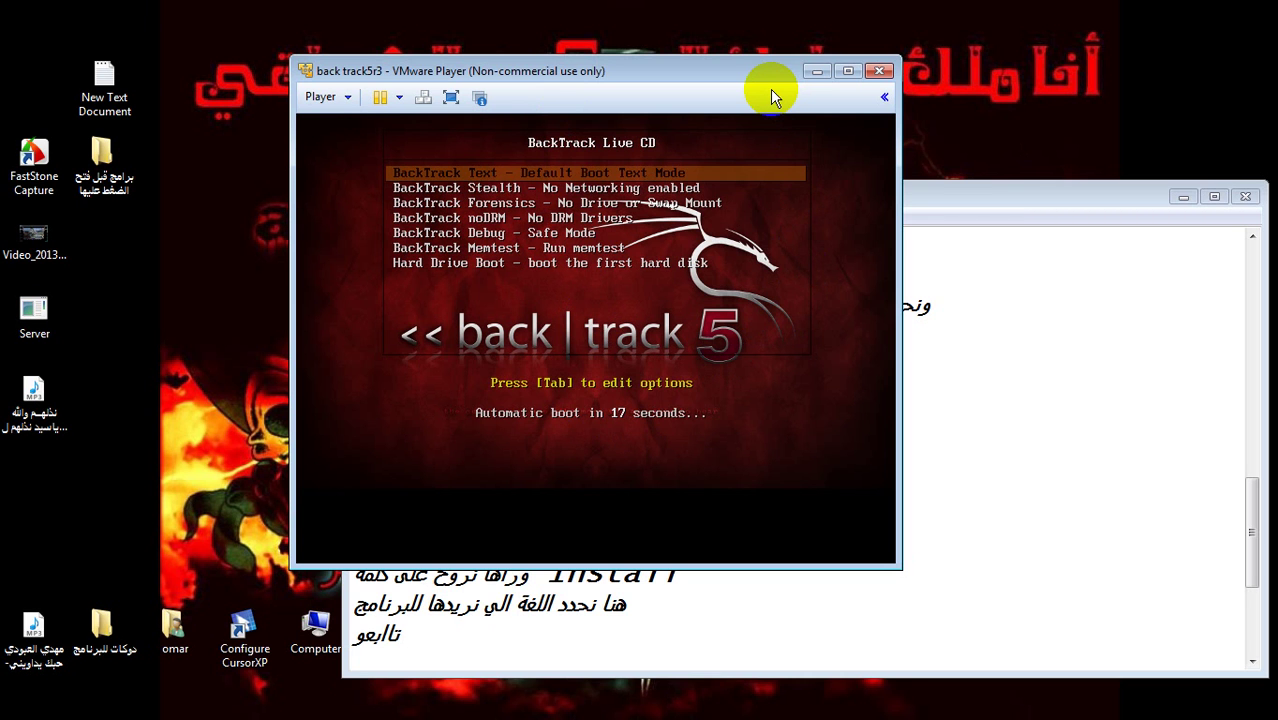
- Minimize the VMware Player window and show the desktop while BackTrack's boot countdown runs
click(817, 73)
key(super+d)
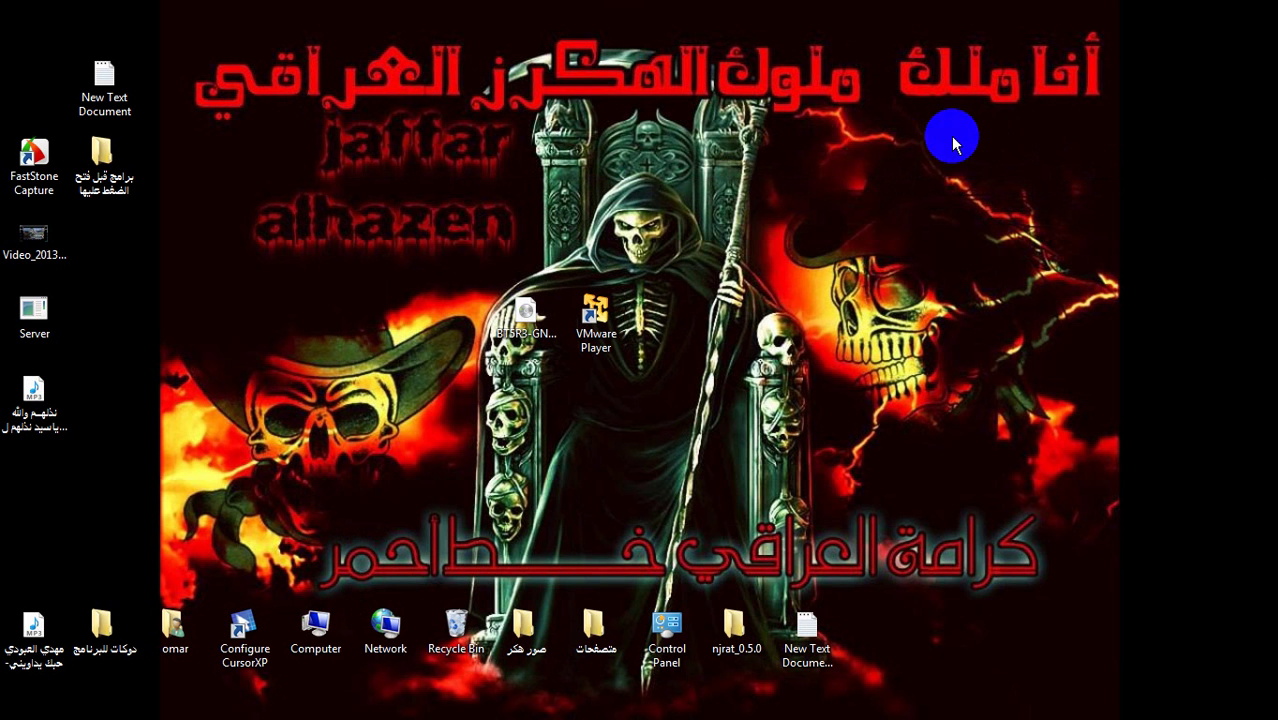
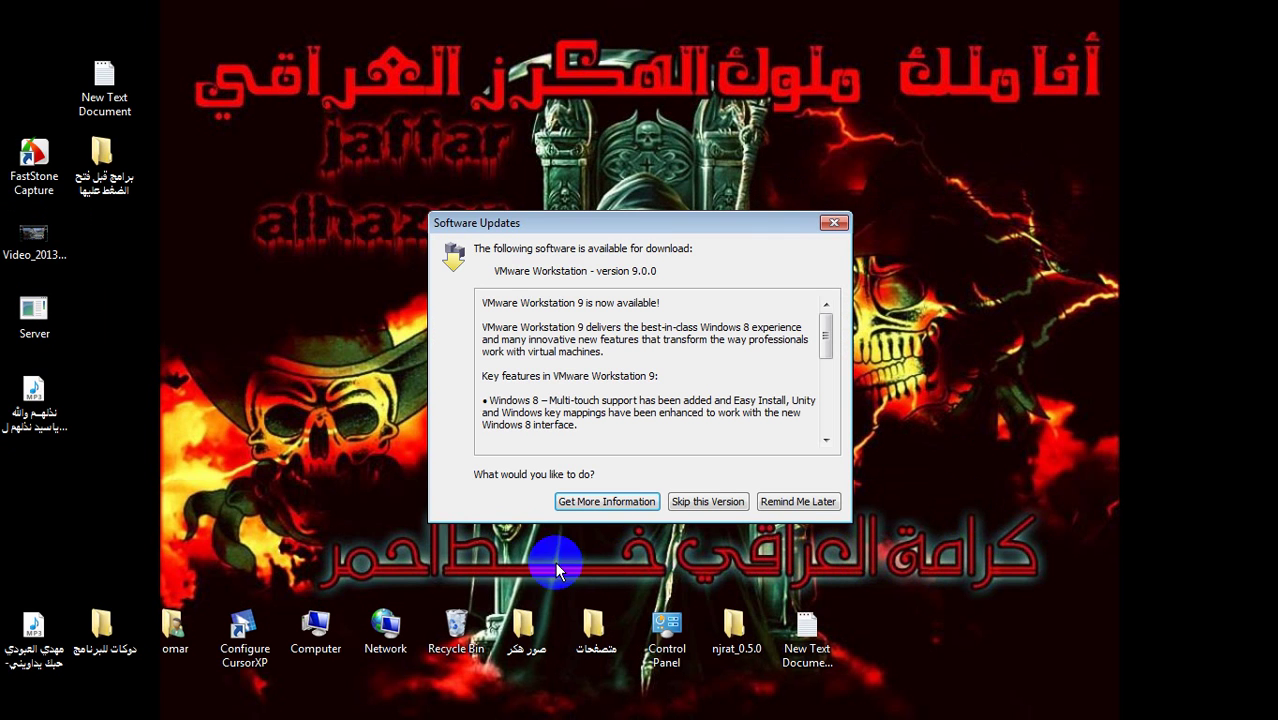
- Postpone the VMware Workstation 9 update and the VMware Tools for Linux download with Remind Me Later
click(809, 507)
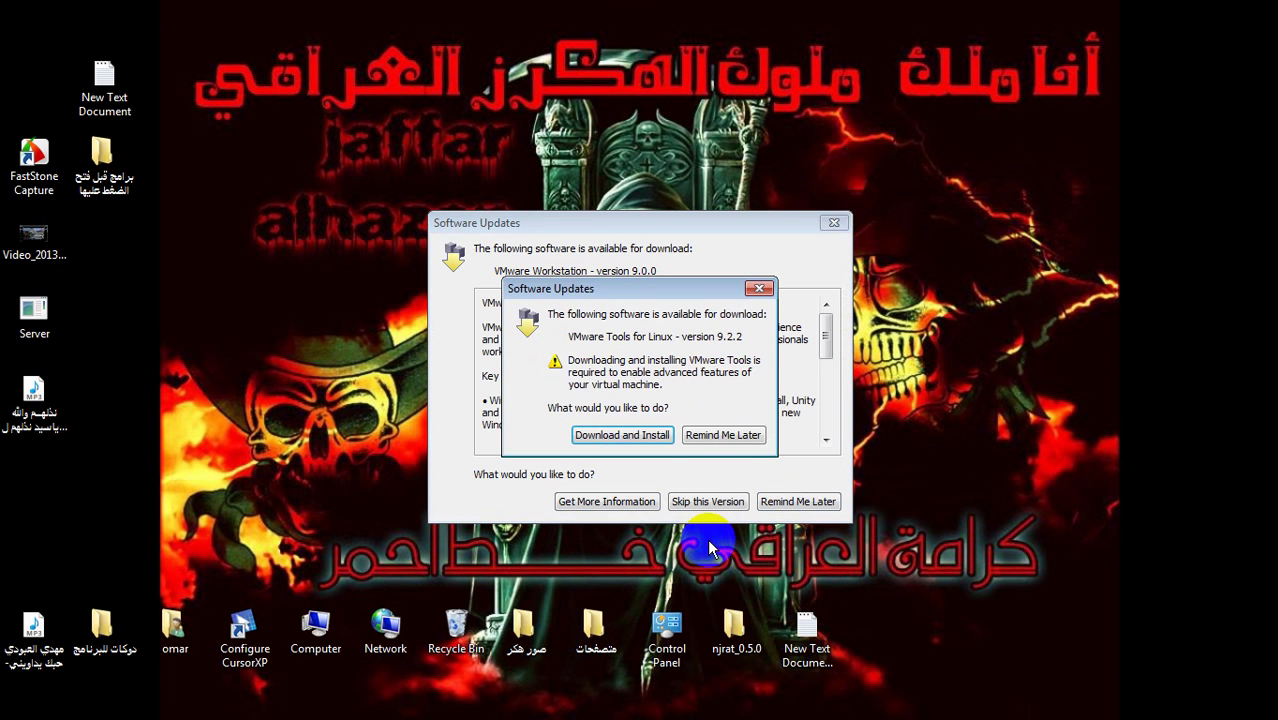
click(718, 436)
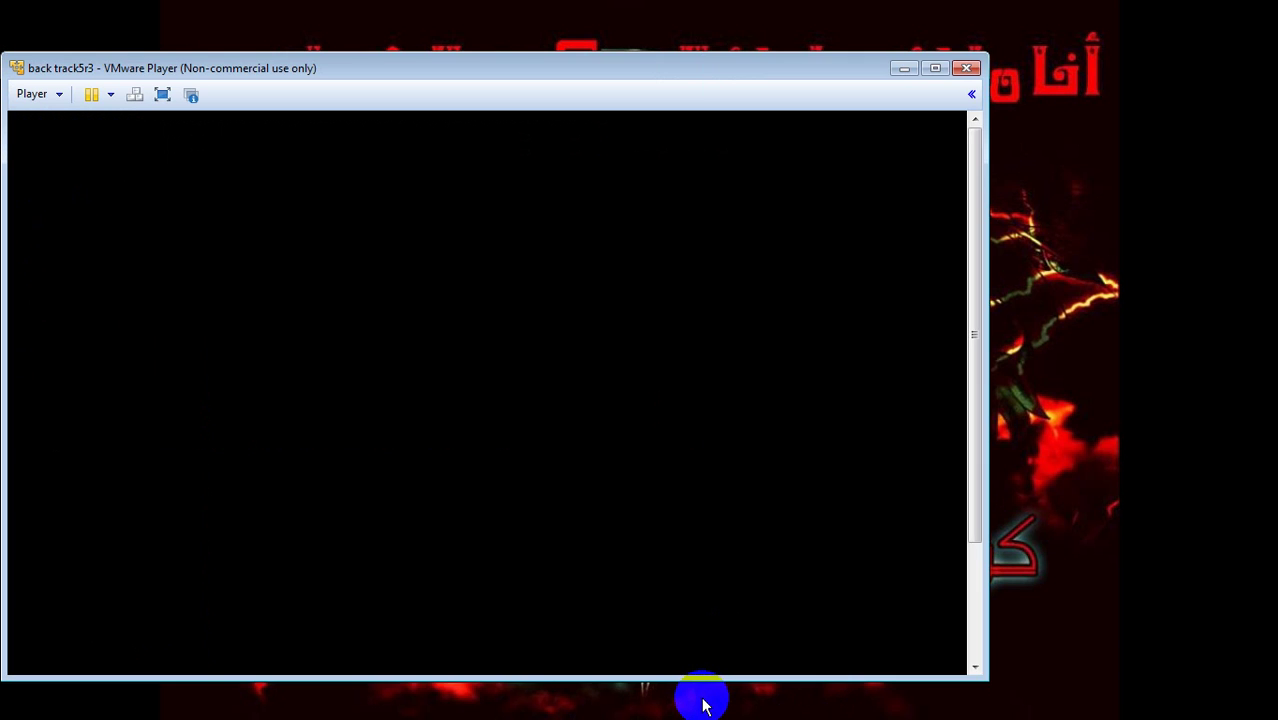
click(702, 700)
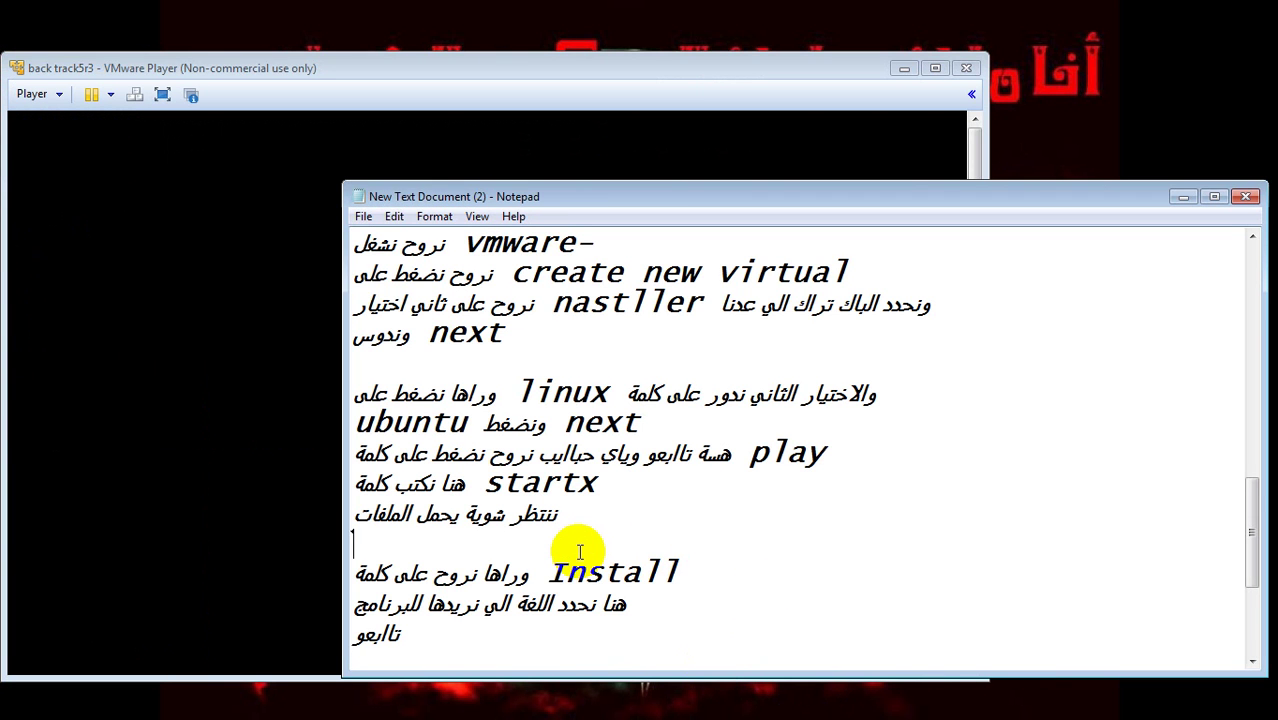
- Type the note هسة حمل الملفات ننتظر شوية, then minimize Notepad and scroll to the BackTrack boot screen
text(هسة حمل الملف)
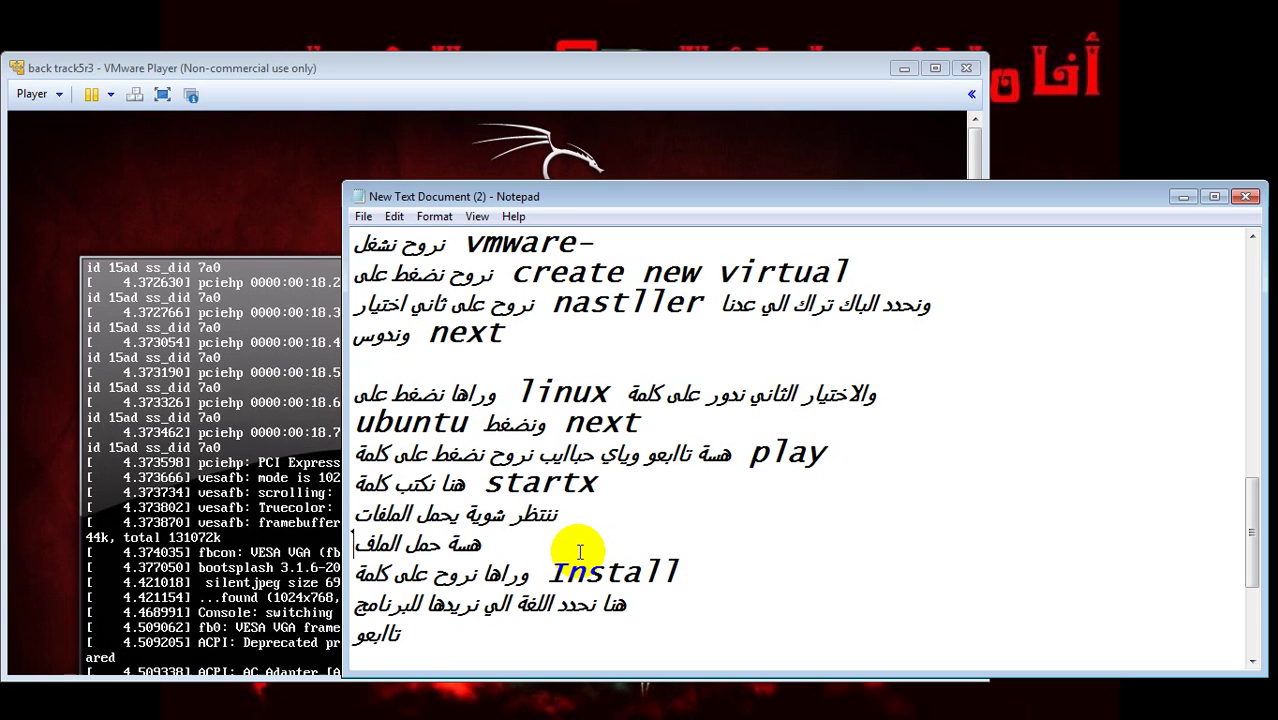
text(ات )
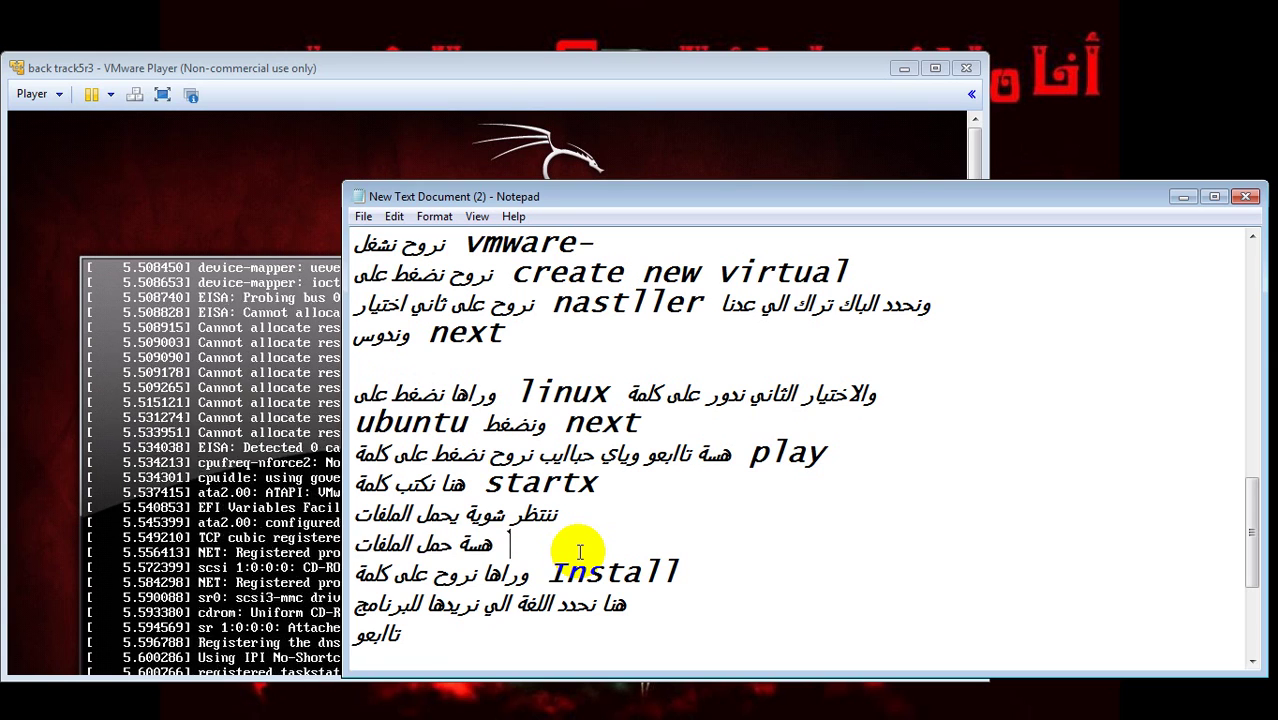
text(ننتظر شوية)
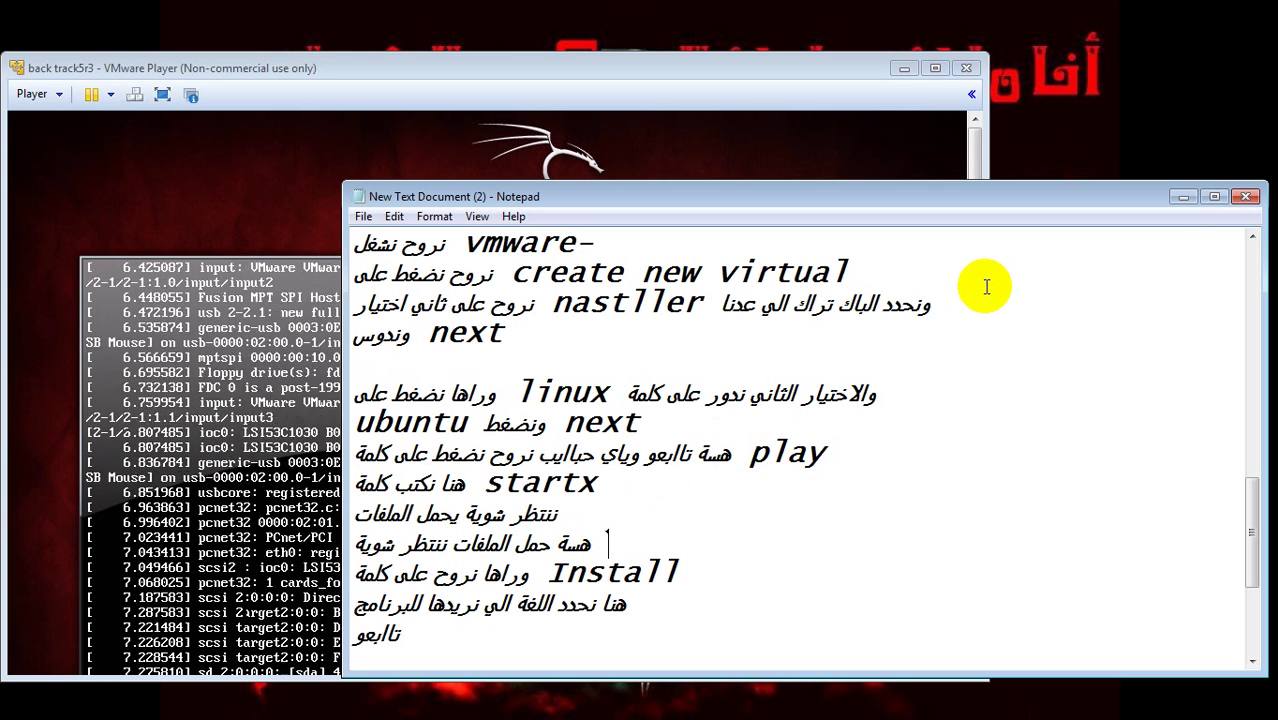
click(1181, 199)
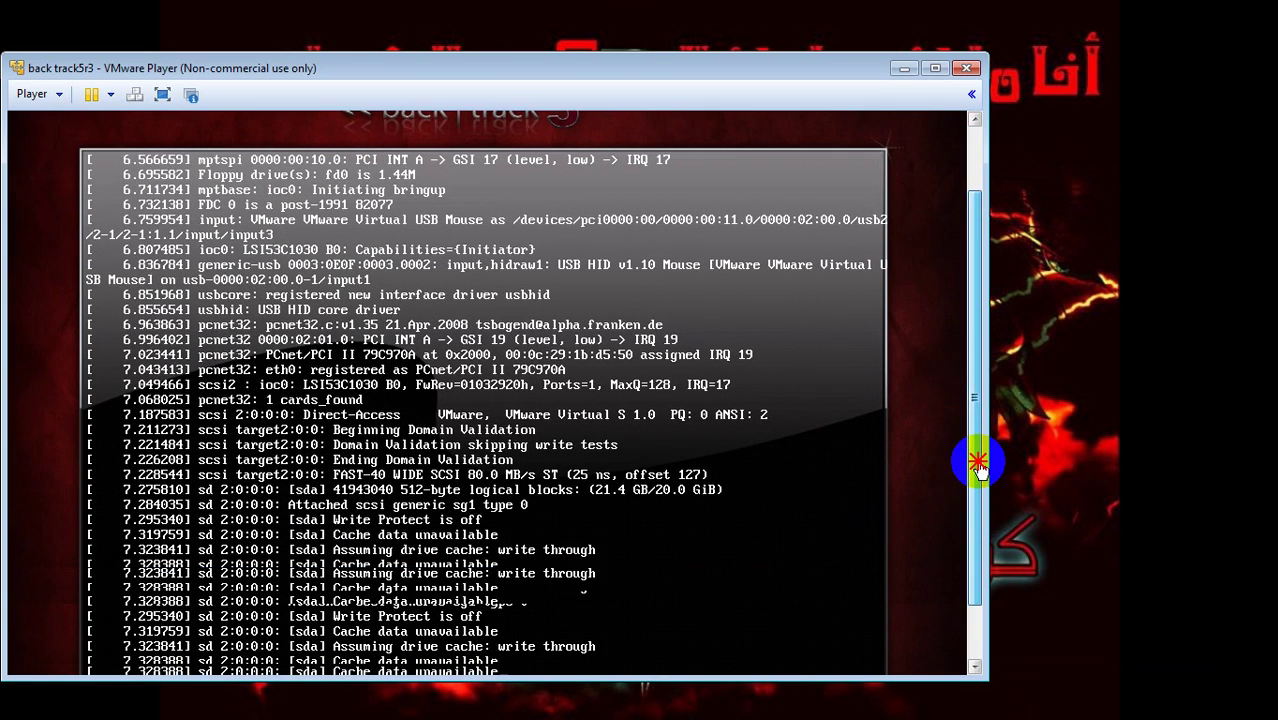
mouse_move(971, 374)
mouse_down()
mouse_move(979, 492)
mouse_move(973, 452)
mouse_up()
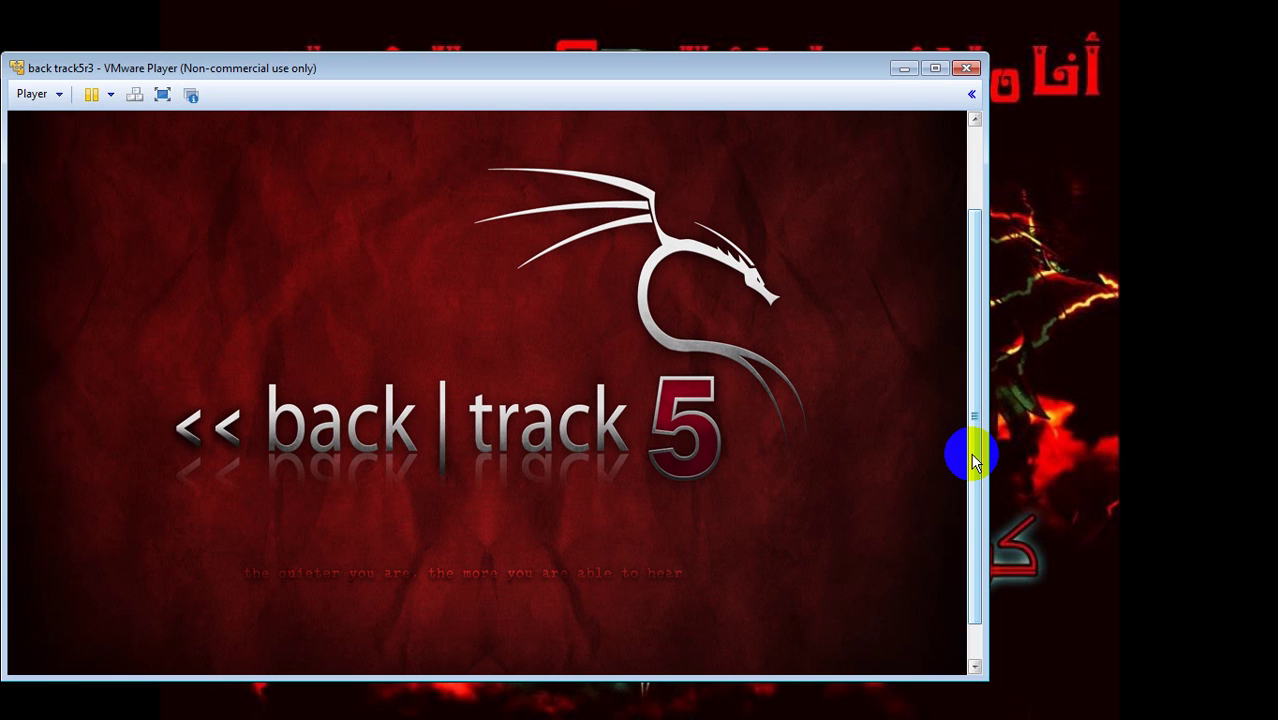
- Add the line ننتظر شوية حبايب لان البرنامج جبير فننتظر شوية below the files-loading note, fixing typos
click(712, 692)
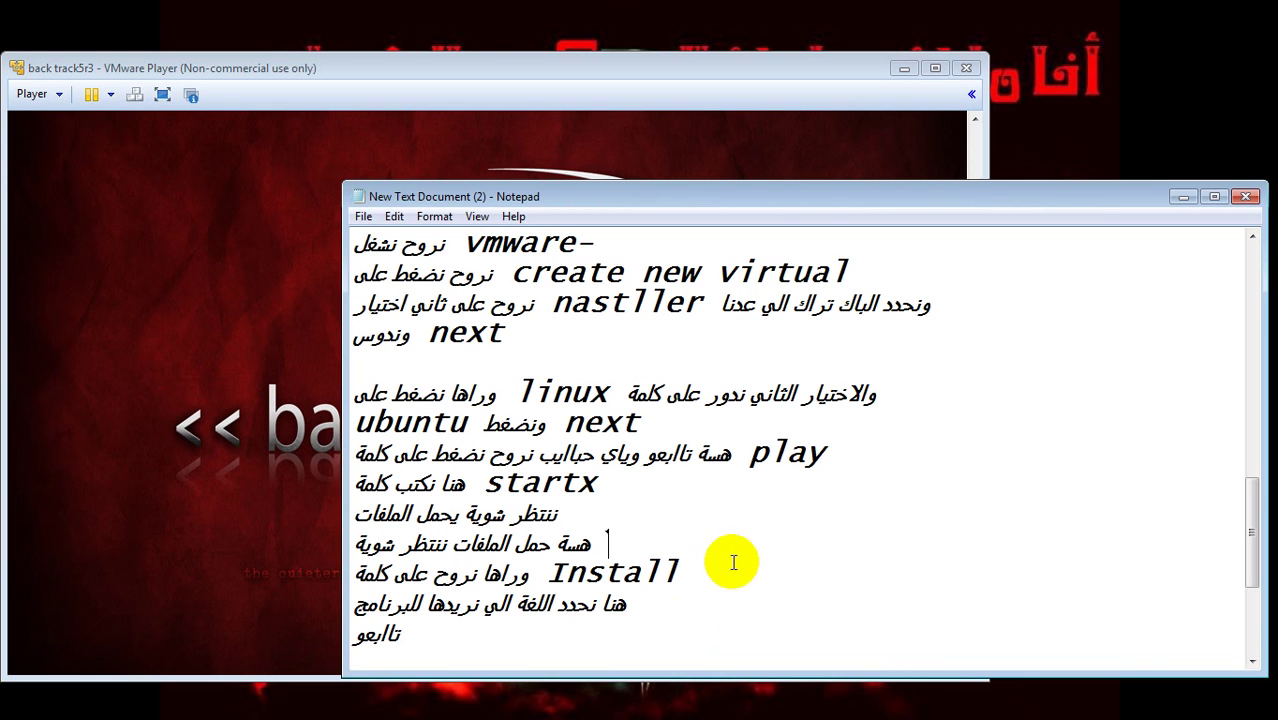
click(636, 538)
key(Return)
text(ننت)
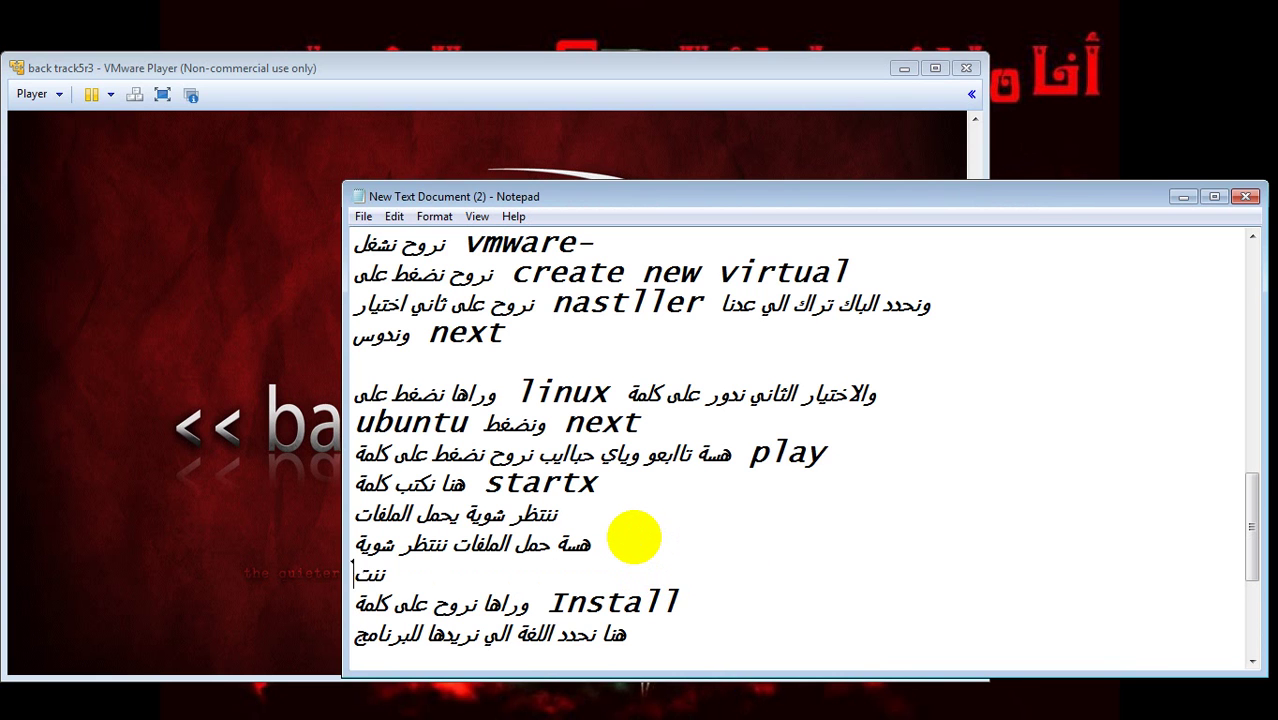
text(ظر شوية حبايب)
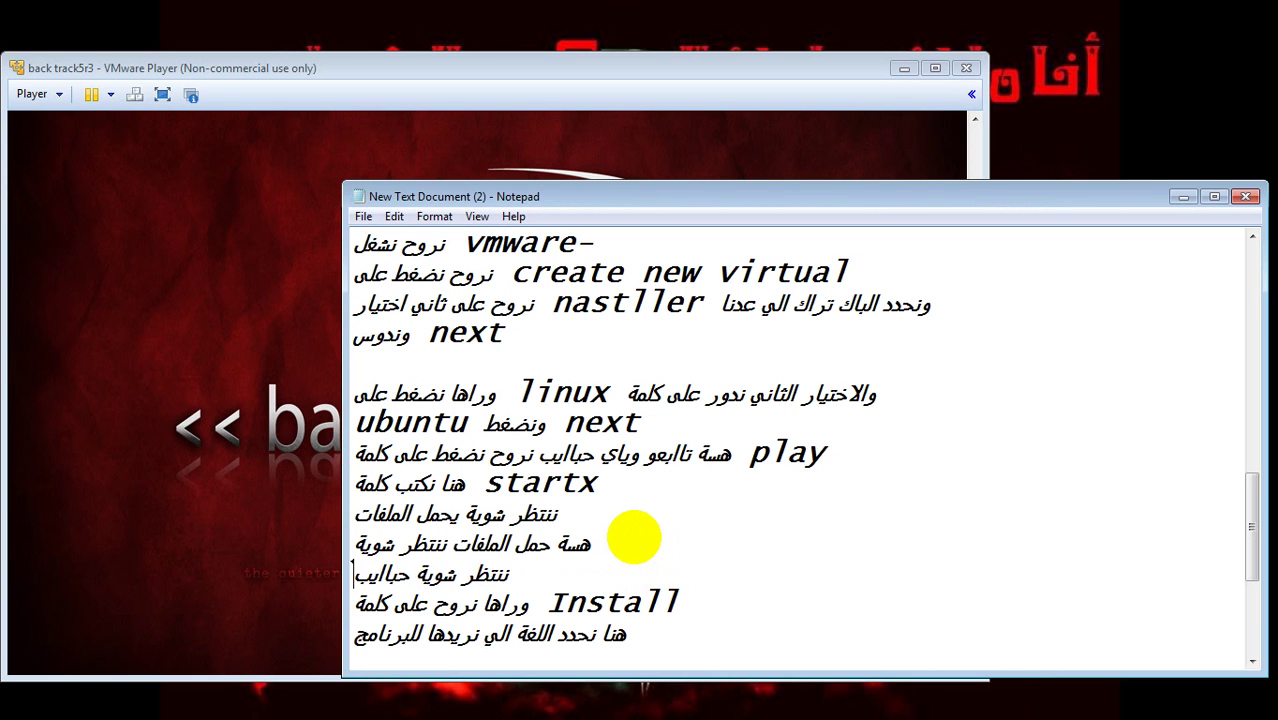
text( لان البرنامج)
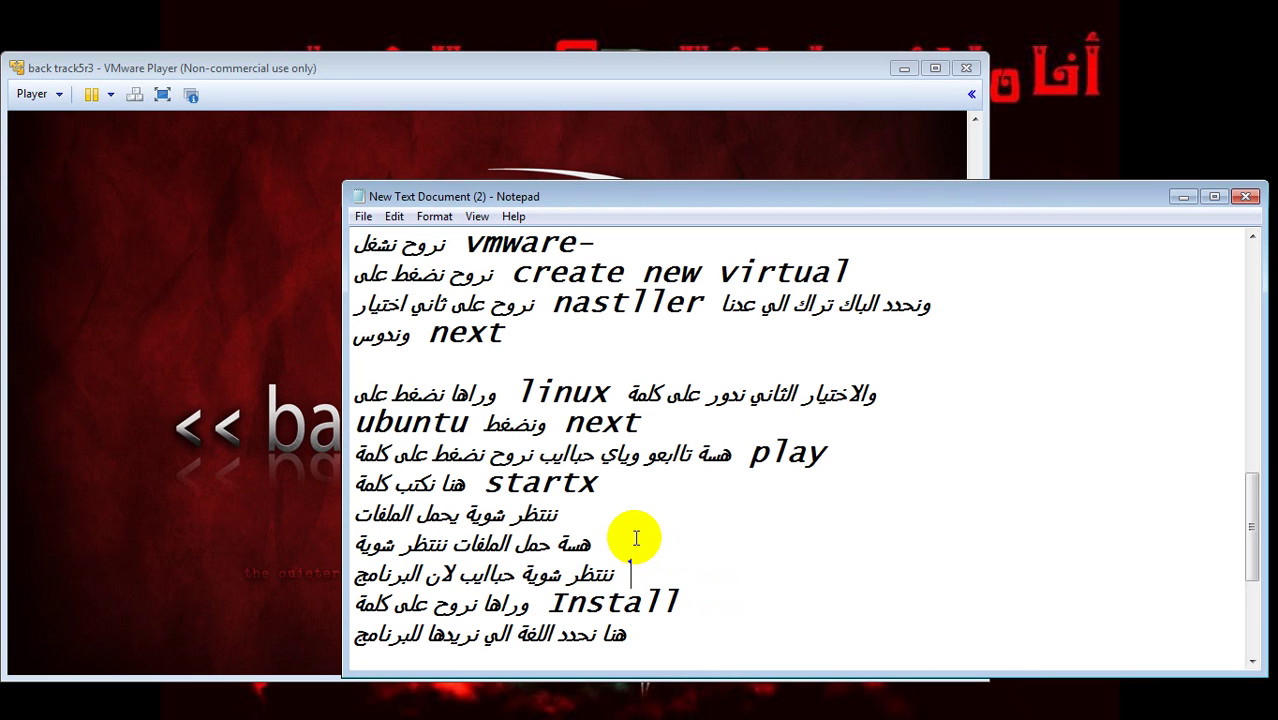
text( صيغ)
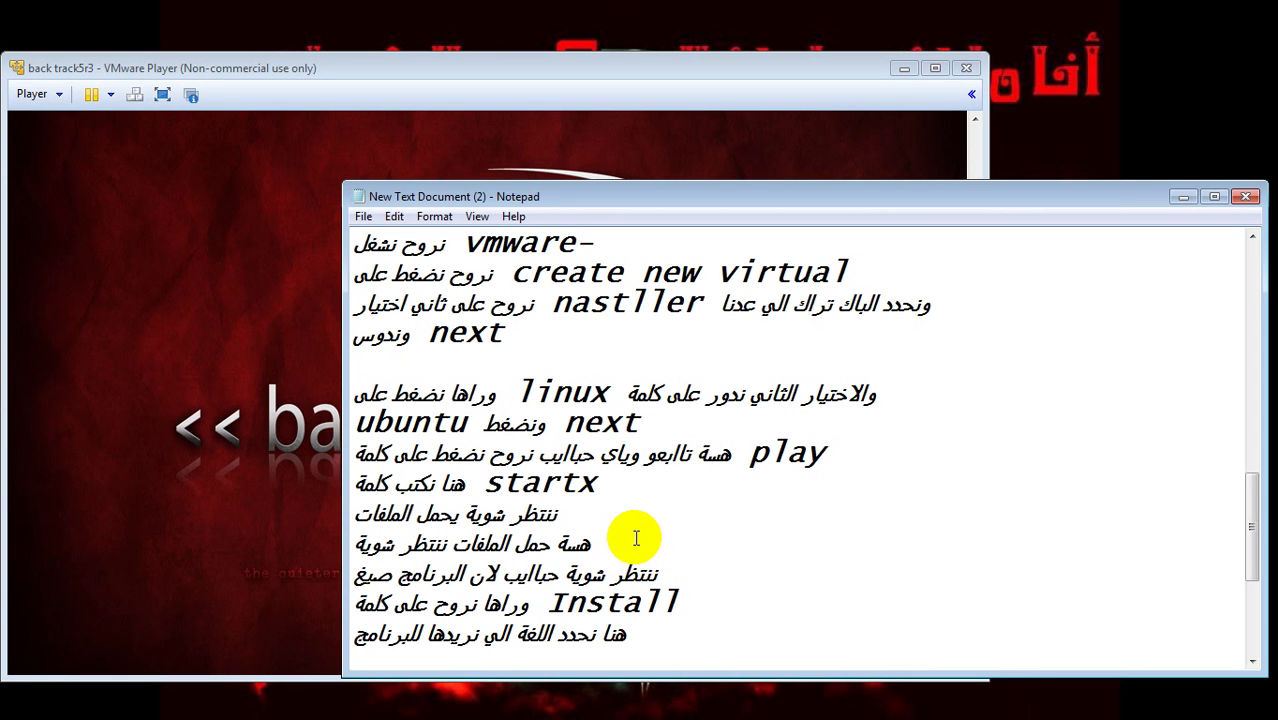
text(ة كبيرة)
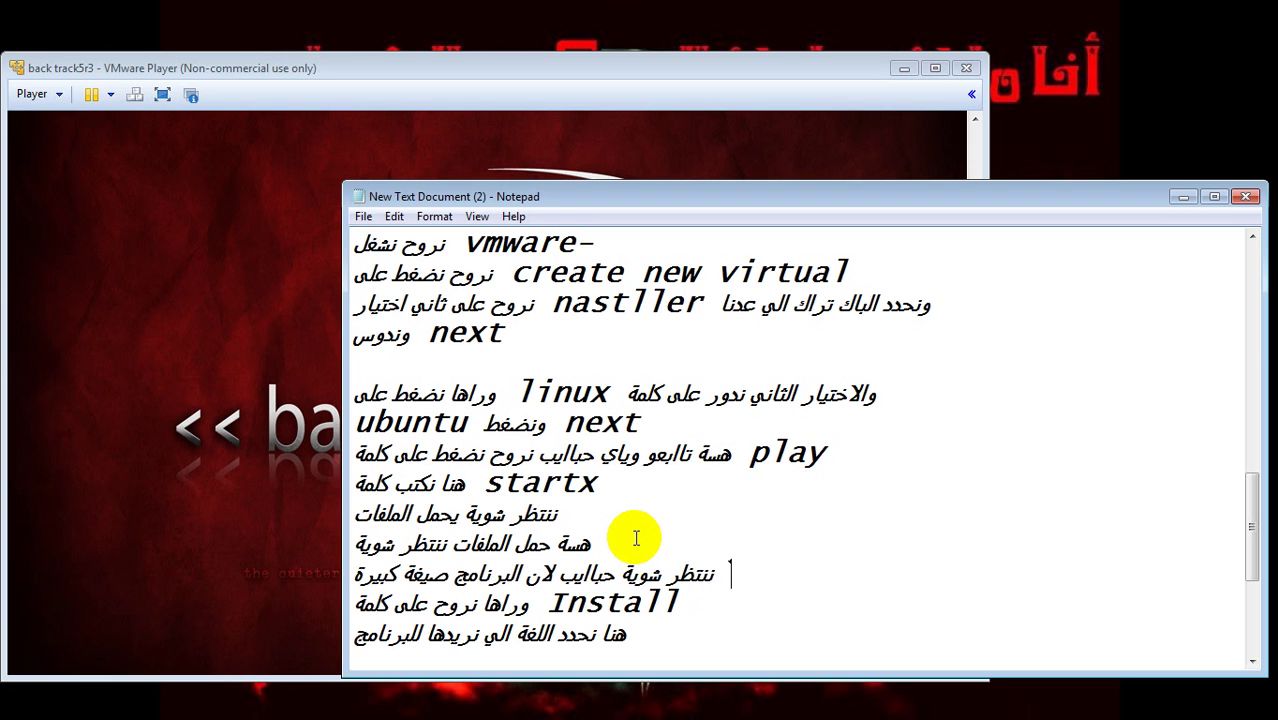
key(BackSpace)
key(BackSpace)
key(BackSpace)
key(BackSpace)
key(BackSpace)
key(BackSpace)
key(BackSpace)
key(BackSpace)
key(BackSpace)
key(BackSpace)
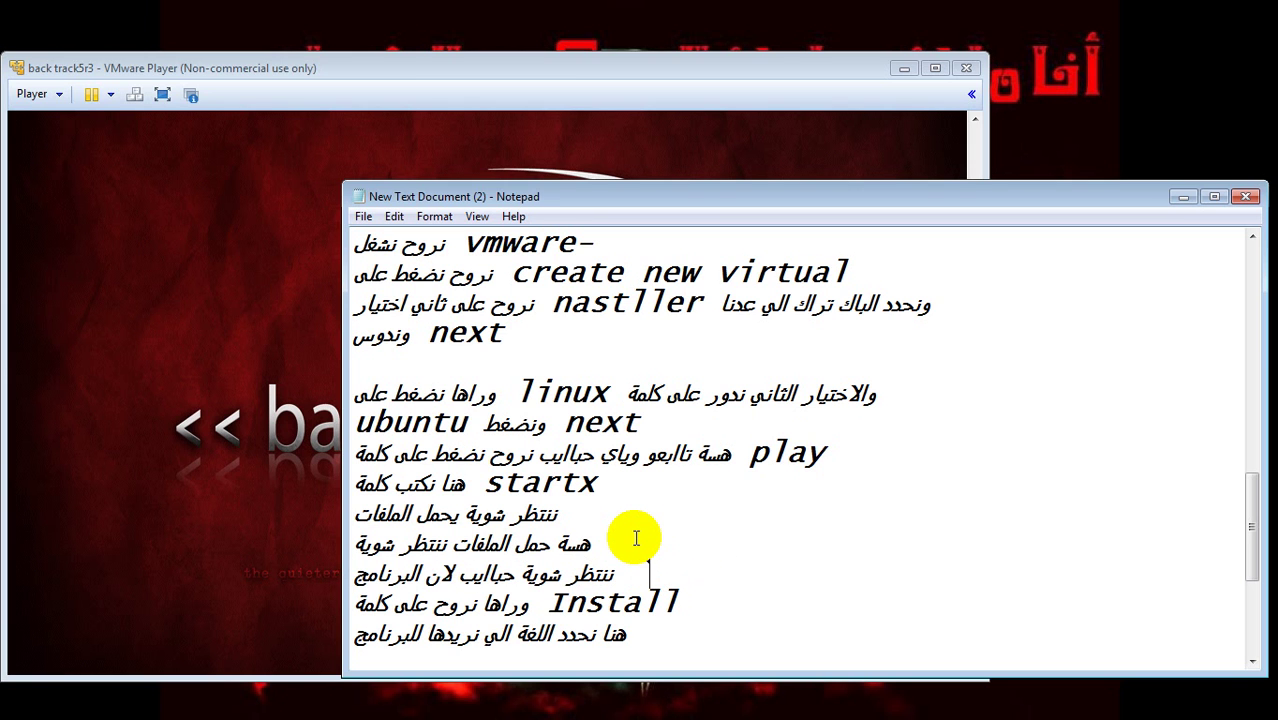
text(جبير)
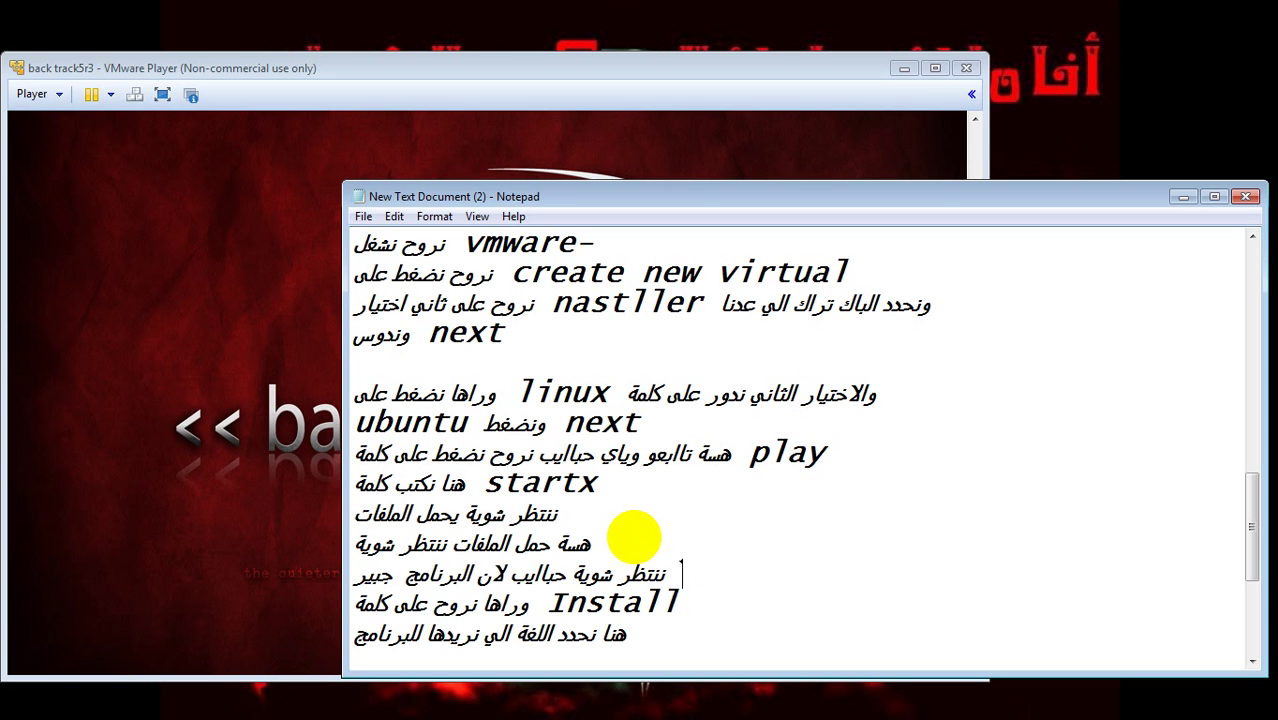
text( فننت)
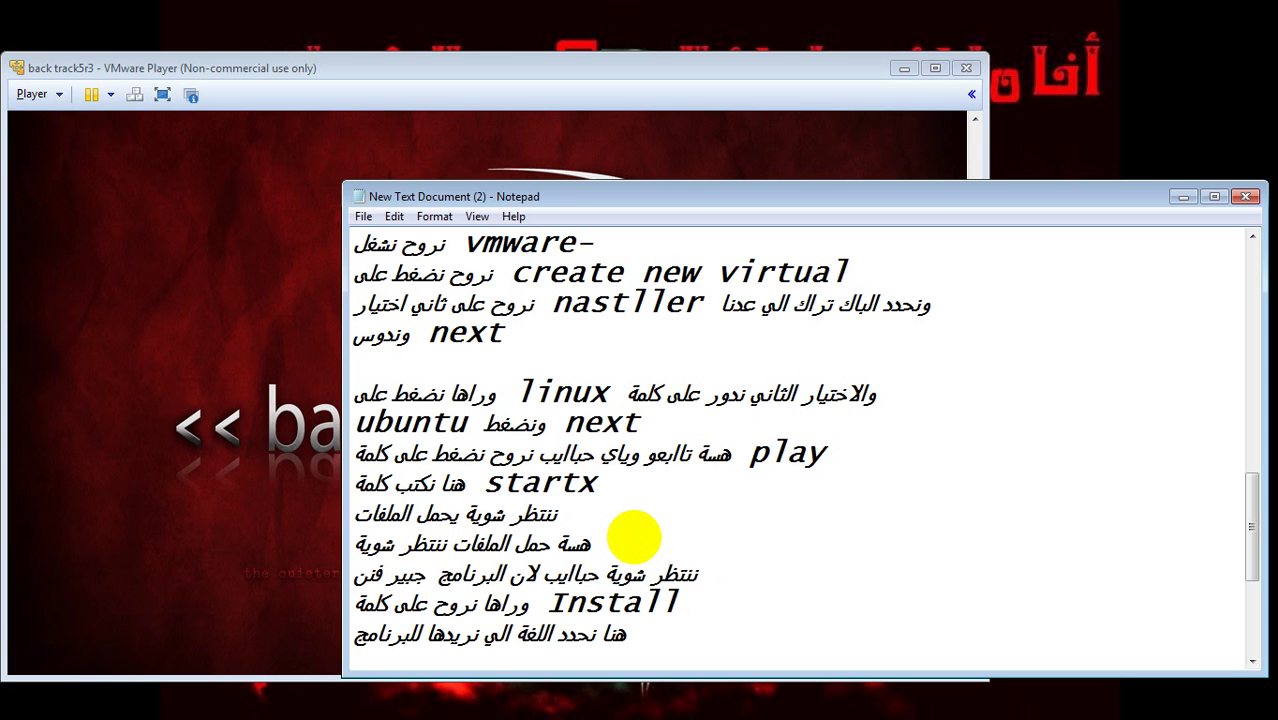
text(ظر شوية)
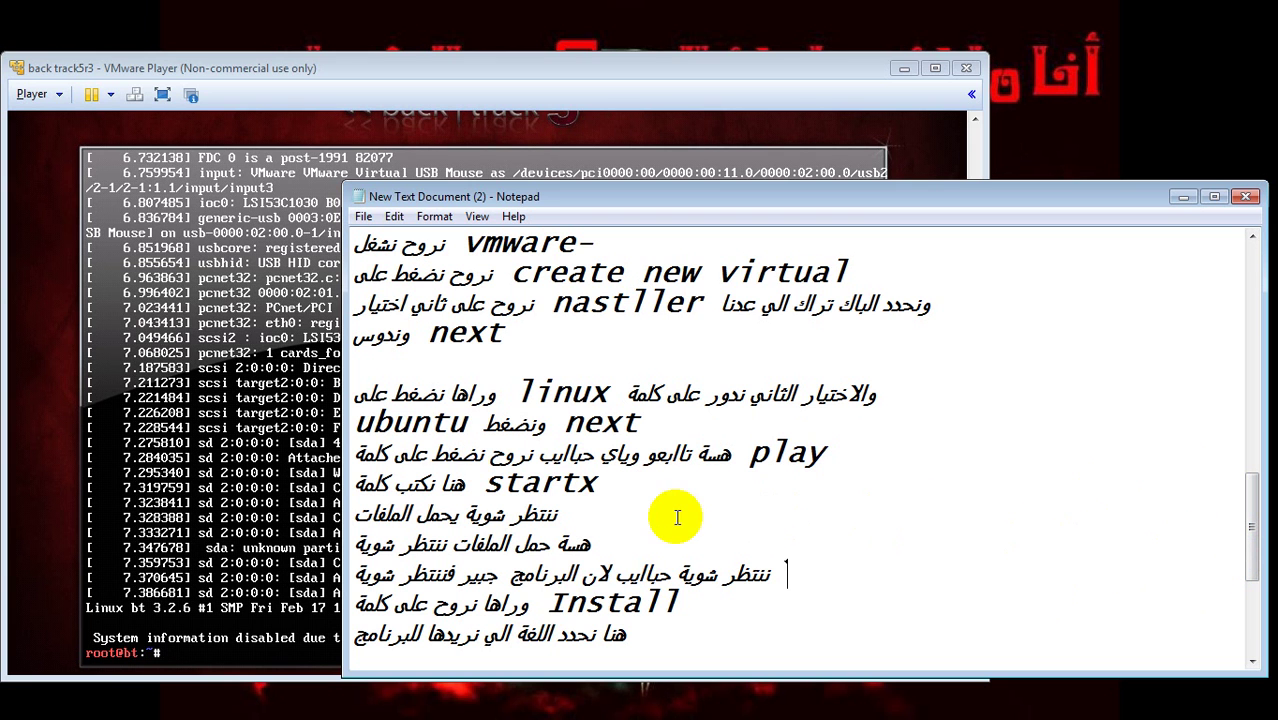
- Copy startx from the notes and run it at the BackTrack root@bt prompt
click(256, 680)
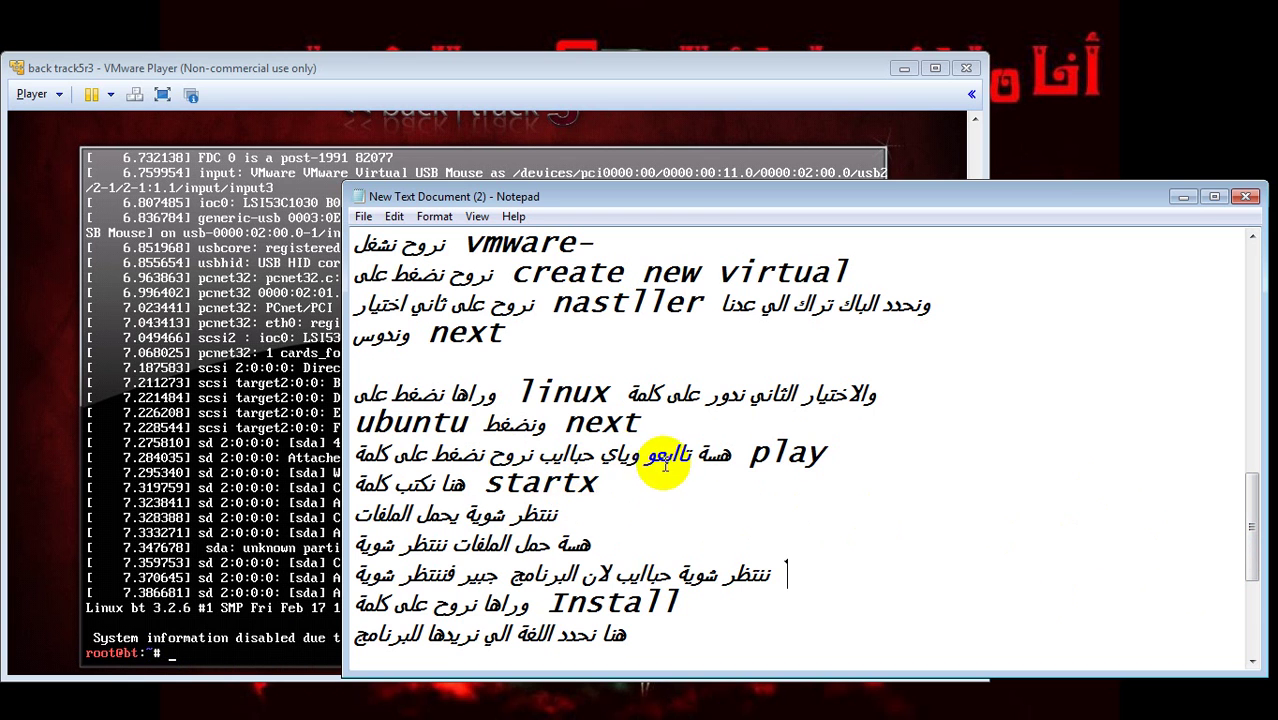
mouse_move(598, 483)
mouse_down()
mouse_move(365, 480)
mouse_move(505, 490)
mouse_move(484, 484)
mouse_up()
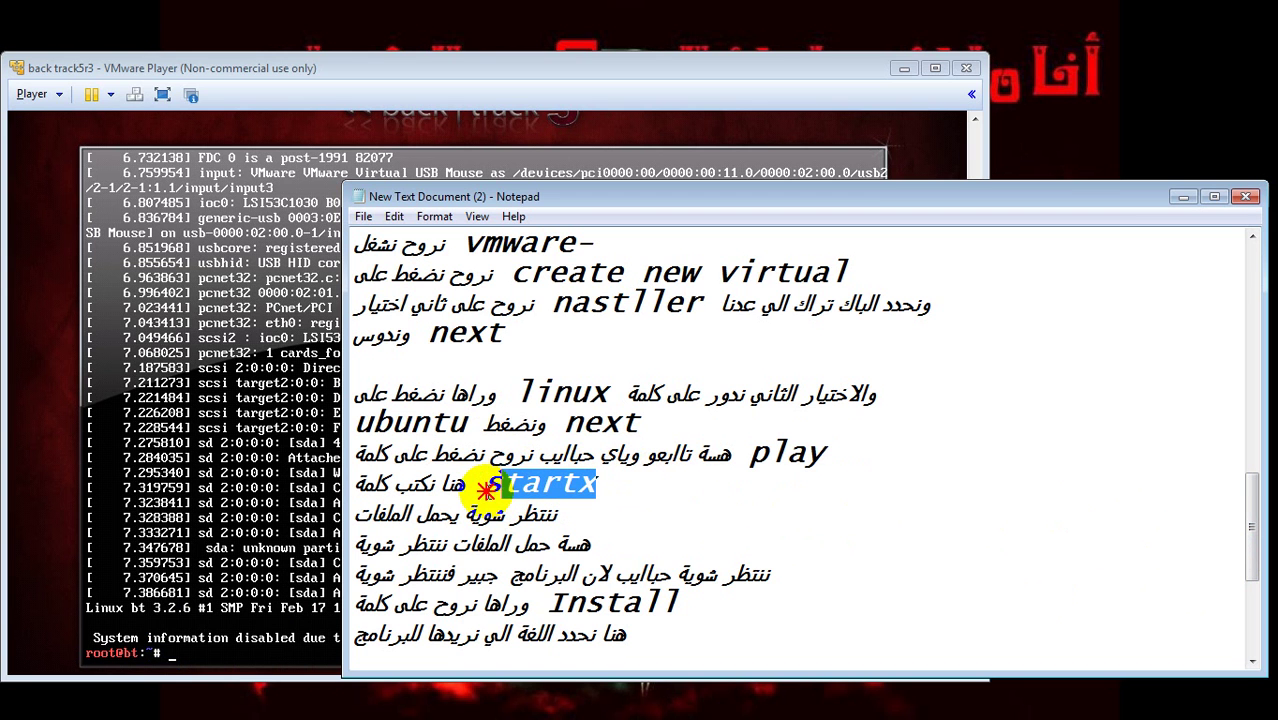
right_click(487, 492)
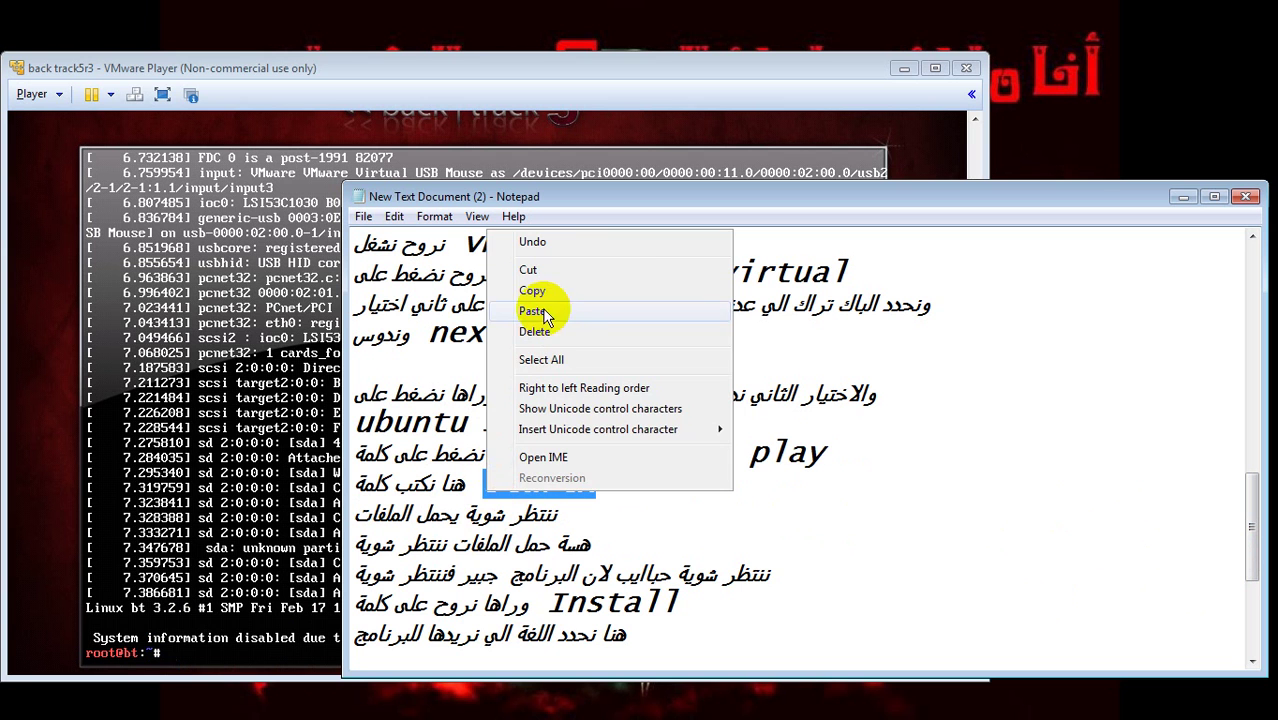
click(544, 289)
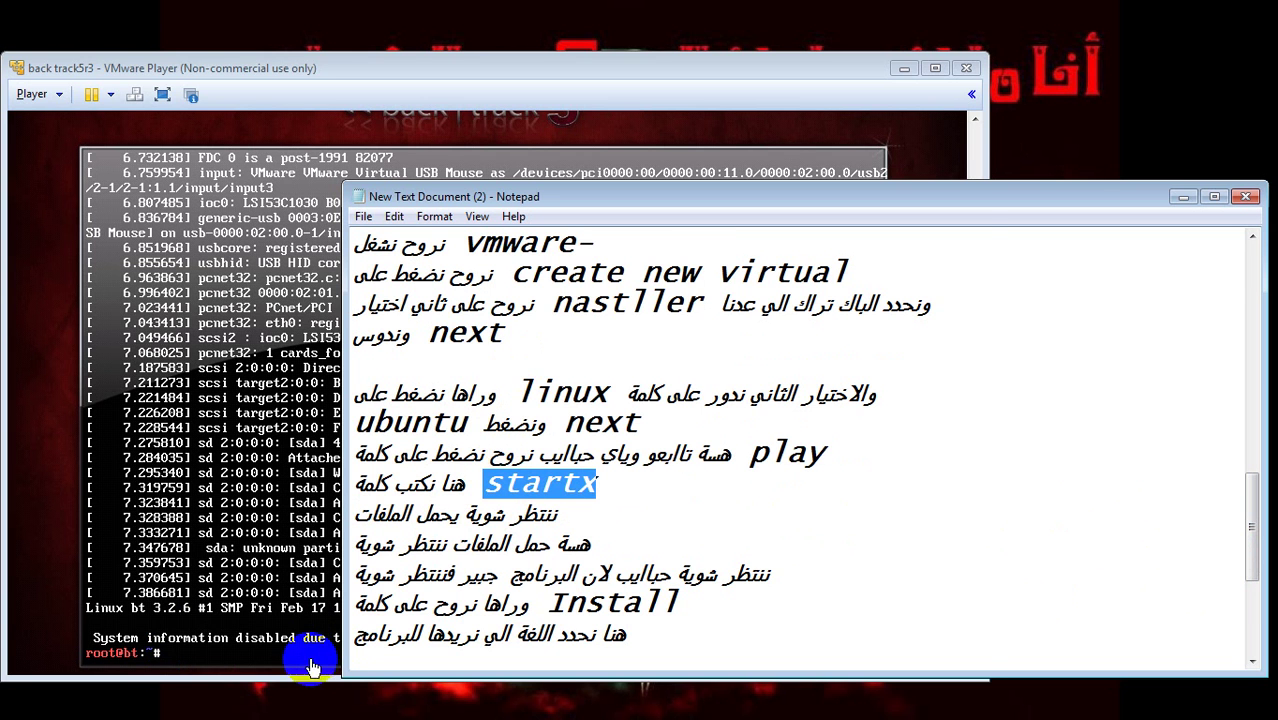
click(285, 654)
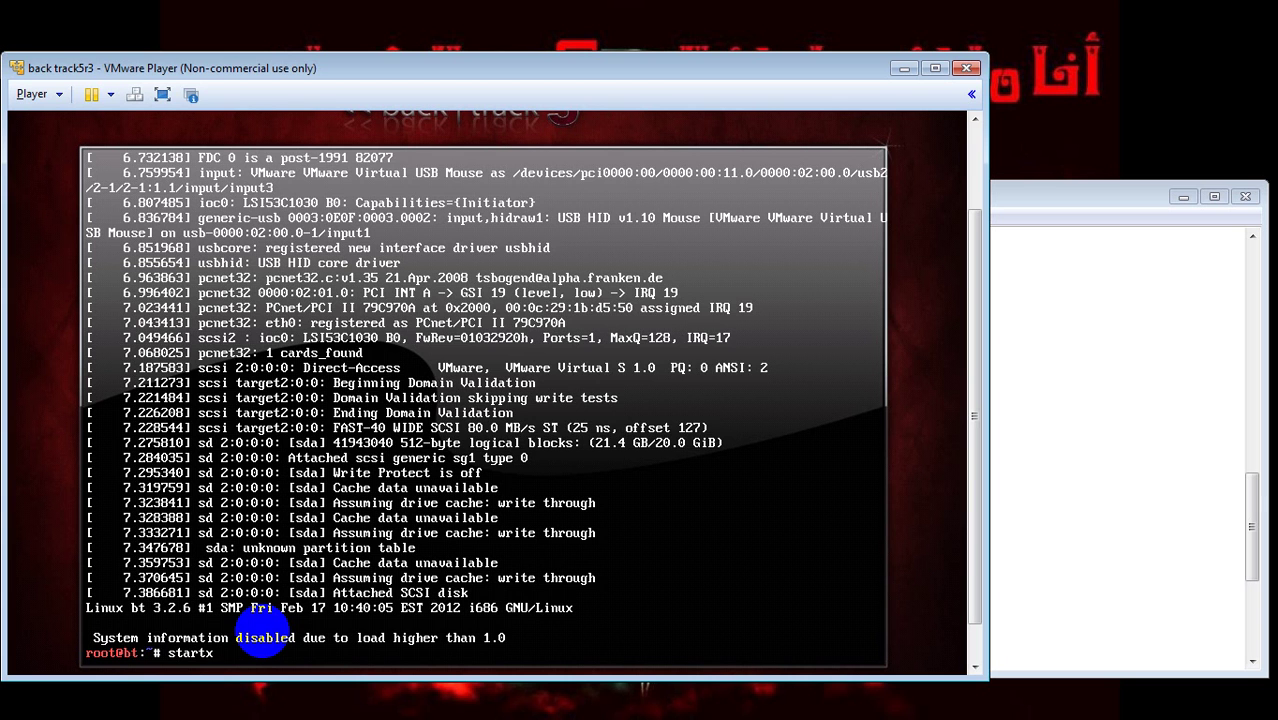
key(Return)
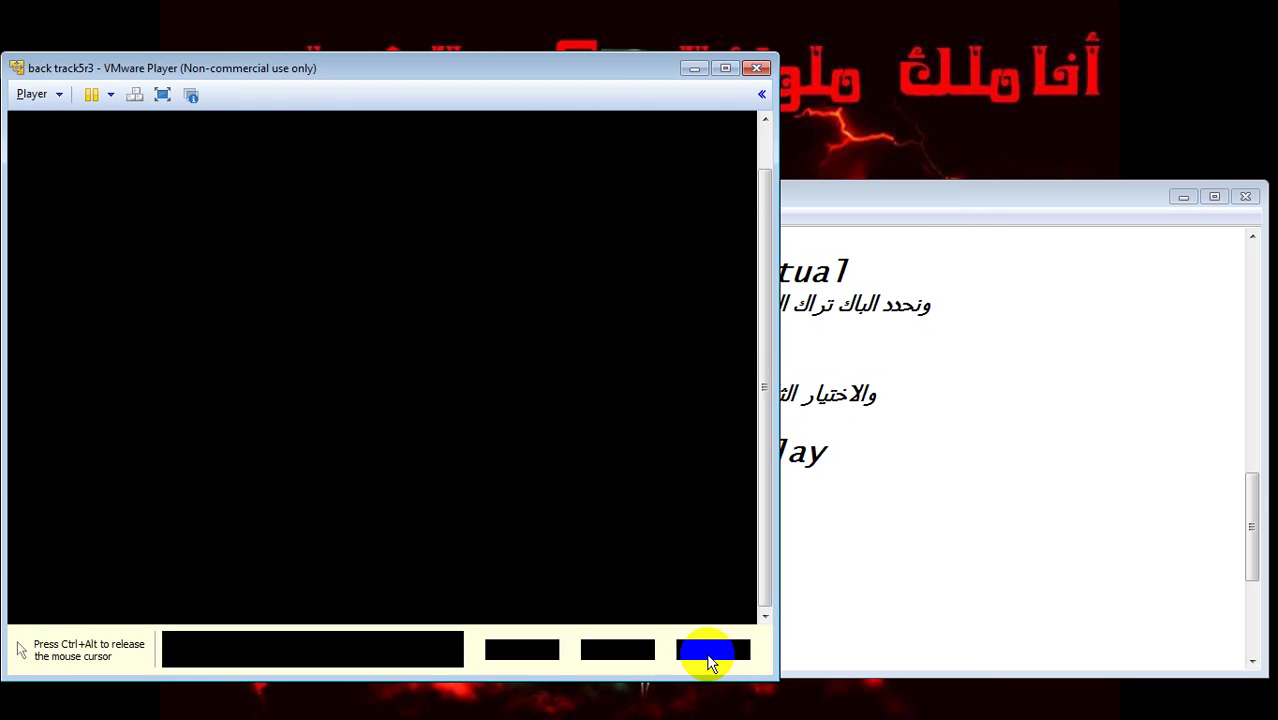
- Append ونضغط enter to the startx note line, start a new line, and scroll the notes down
click(884, 570)
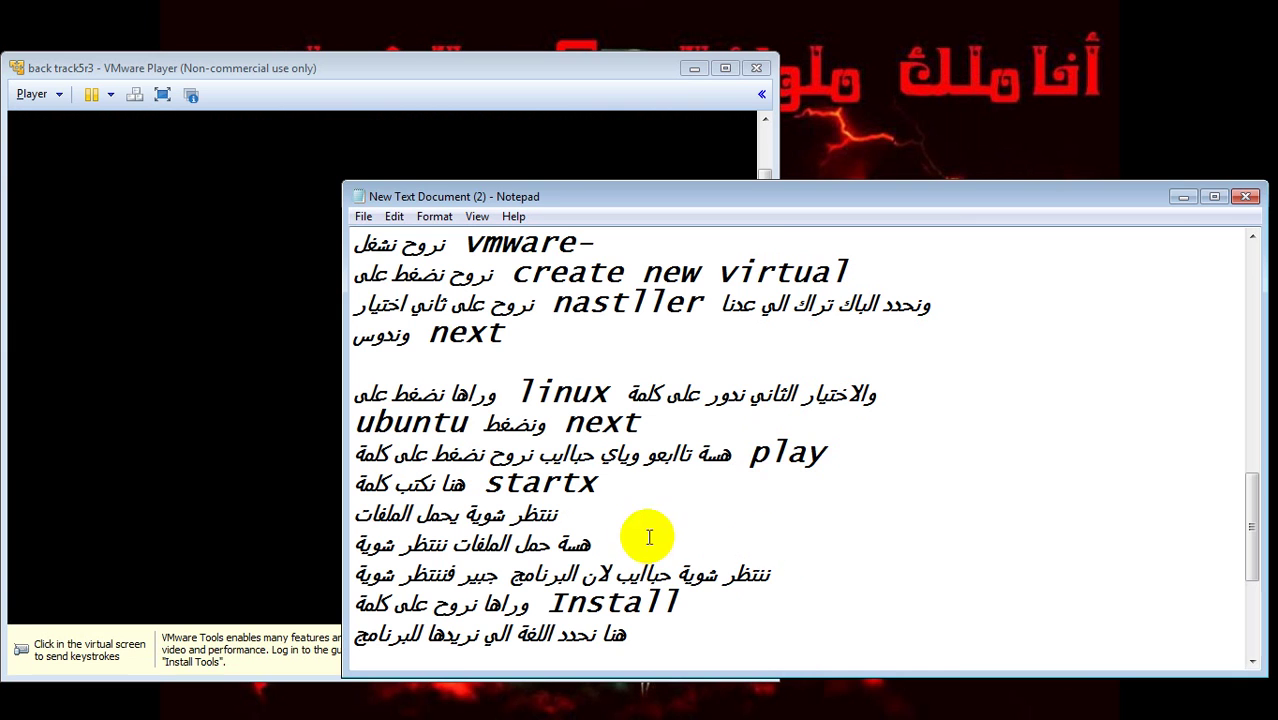
drag(699, 574, 652, 558)
click(616, 485)
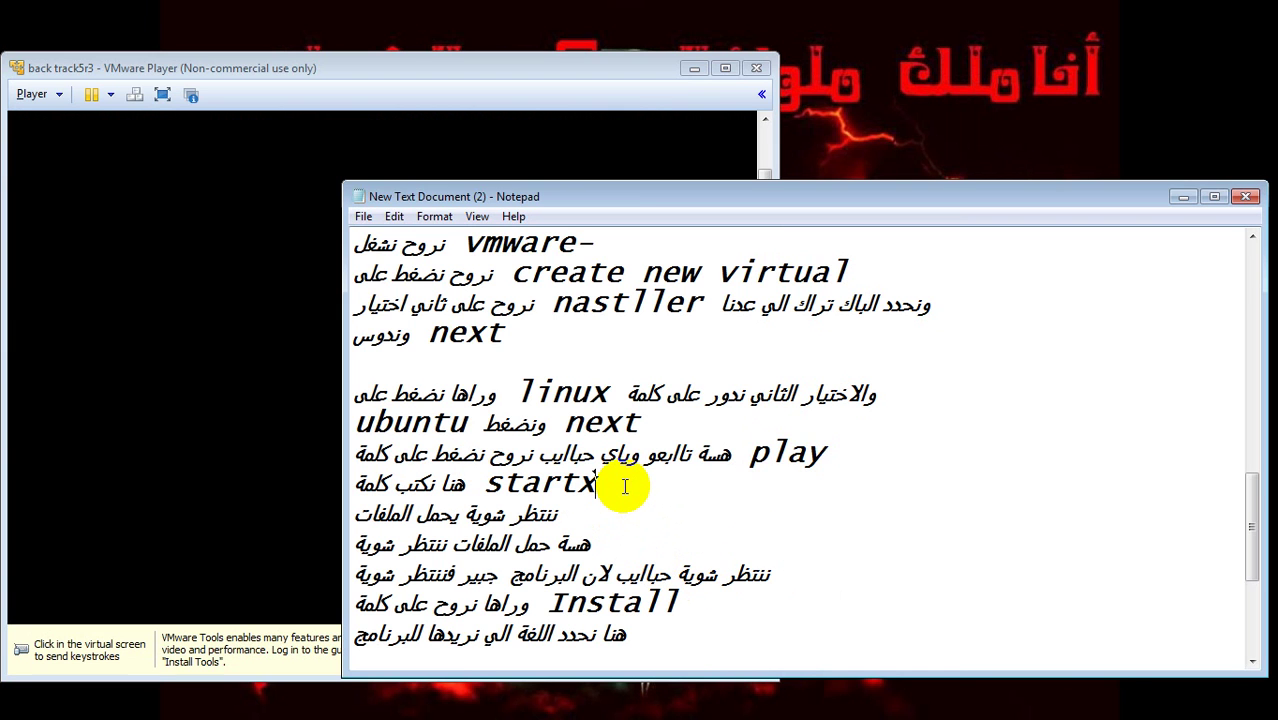
text(ونضغط)
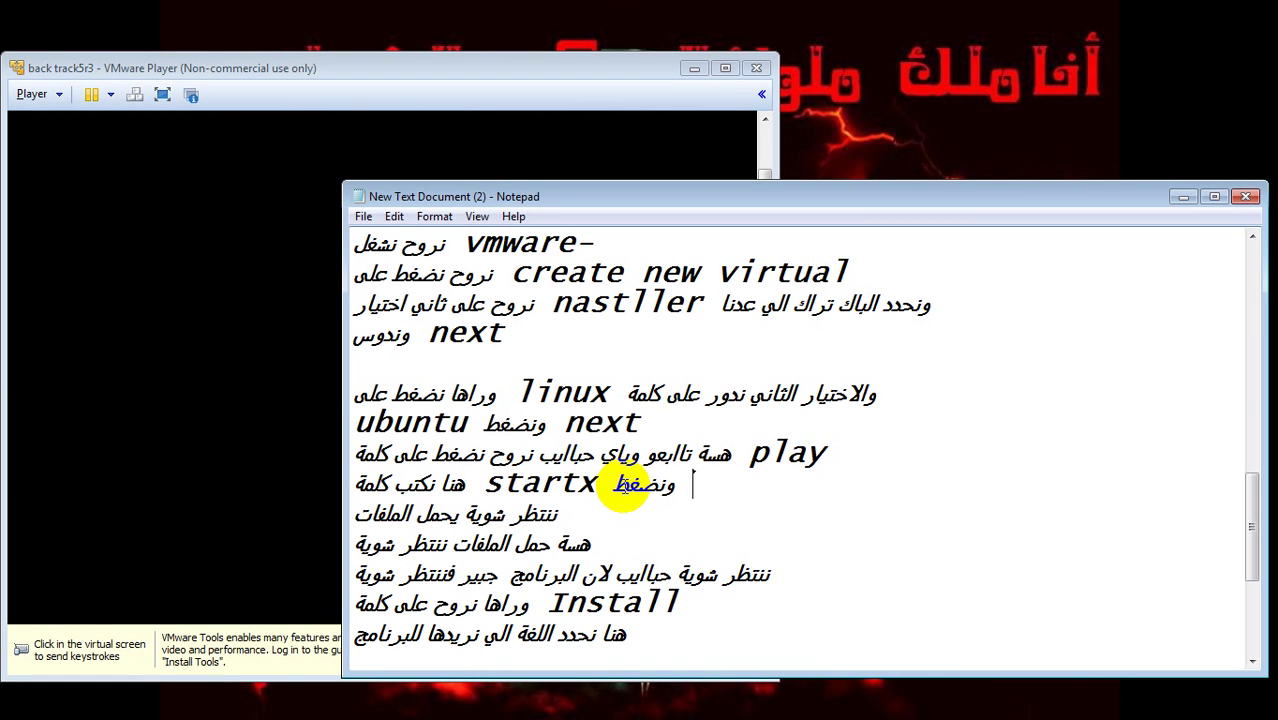
text( e)
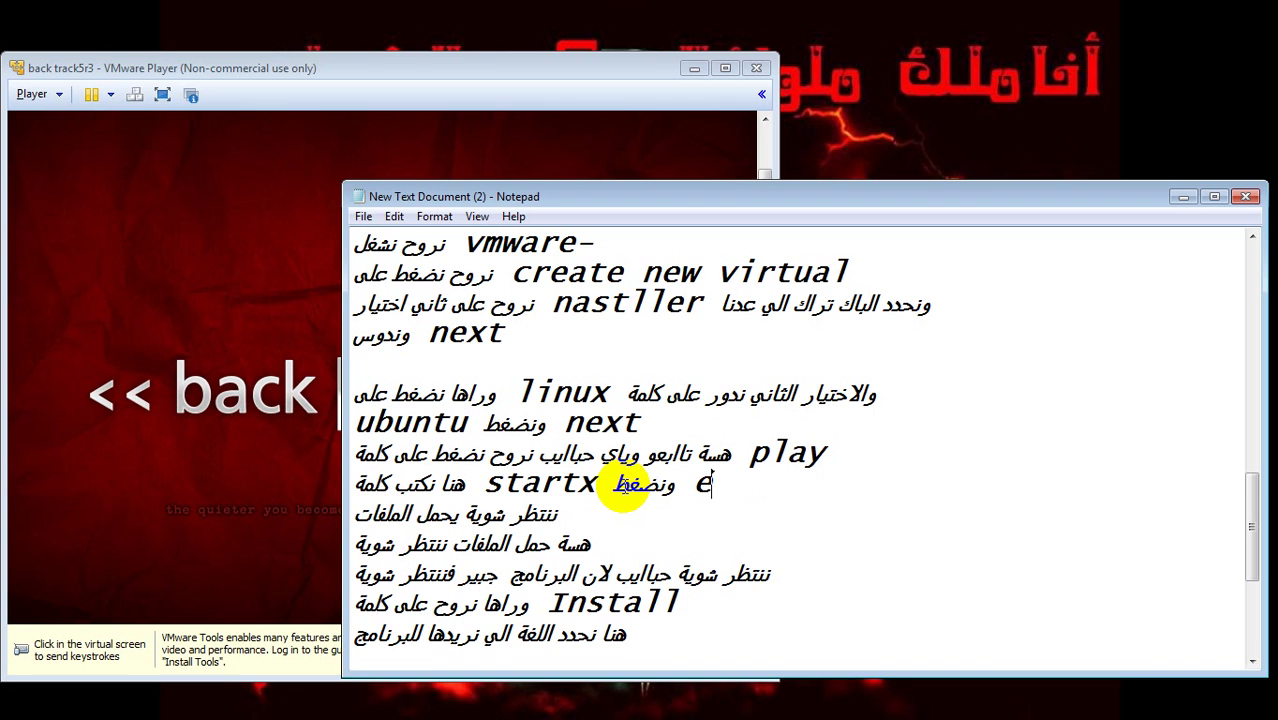
text(nter)
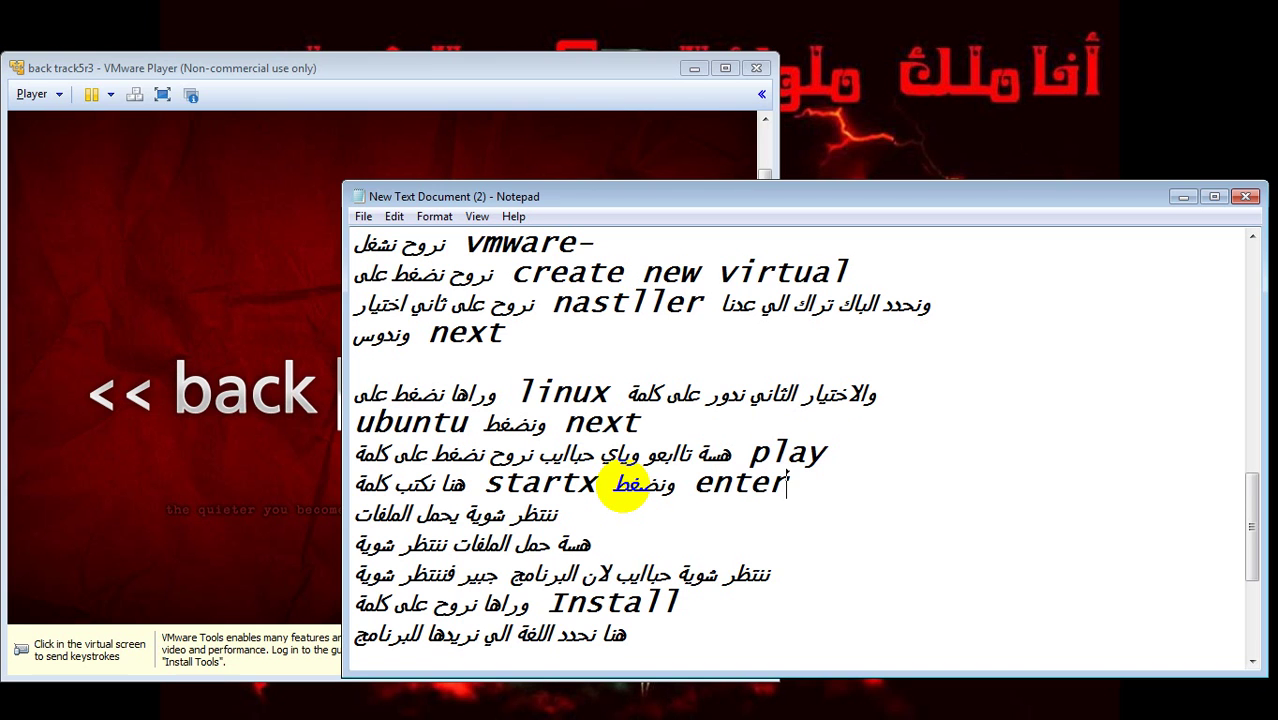
key(Return)
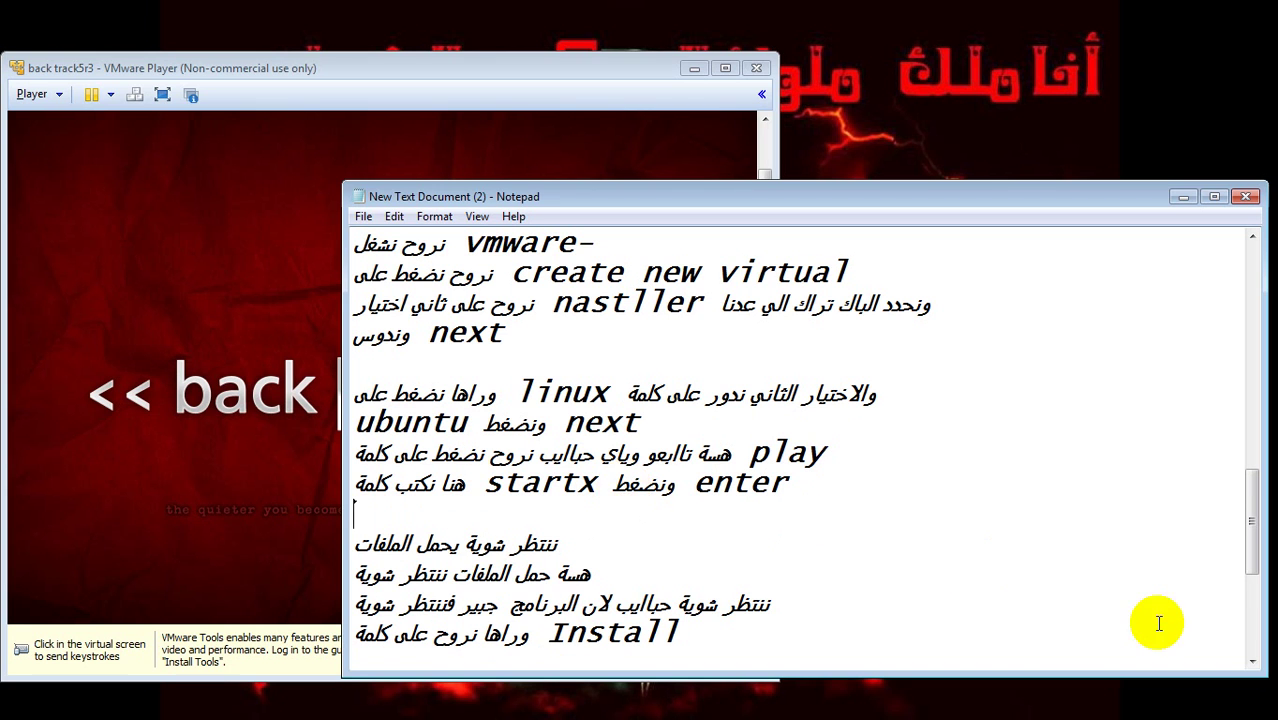
drag(1247, 537, 1253, 563)
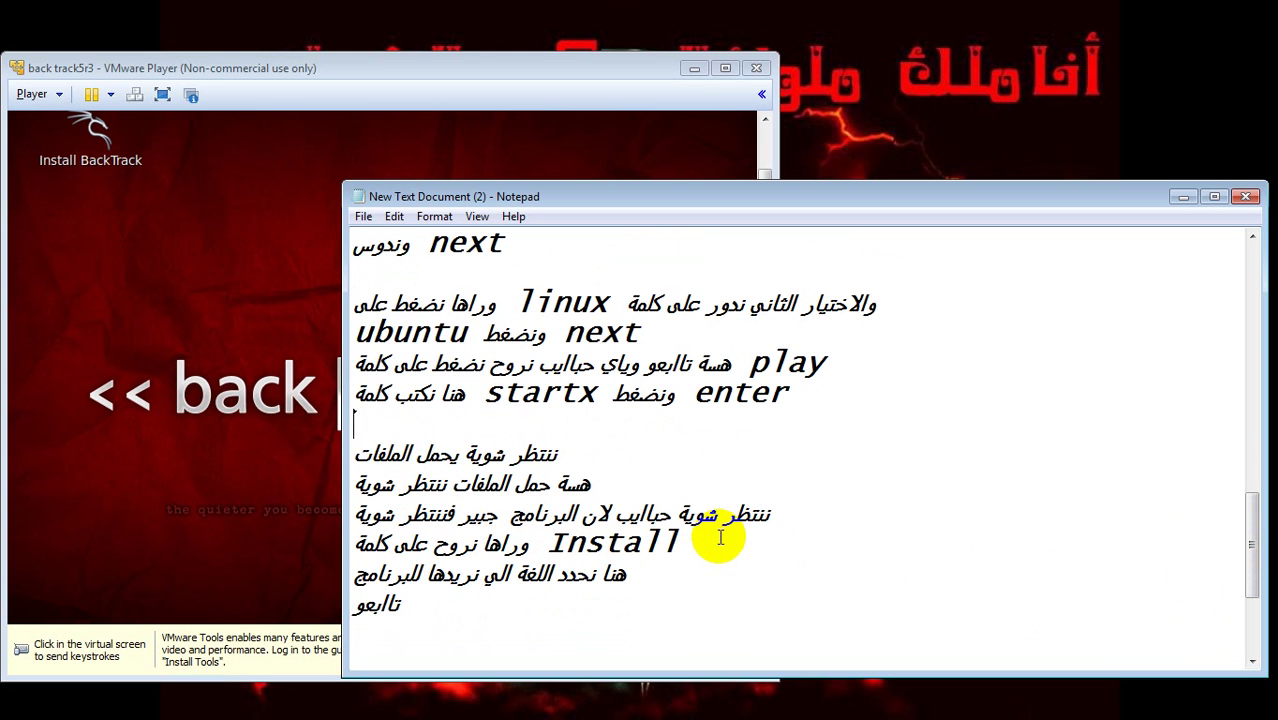
- Highlight parts of the waiting note and the Install line in the Notepad notes
drag(775, 515, 360, 515)
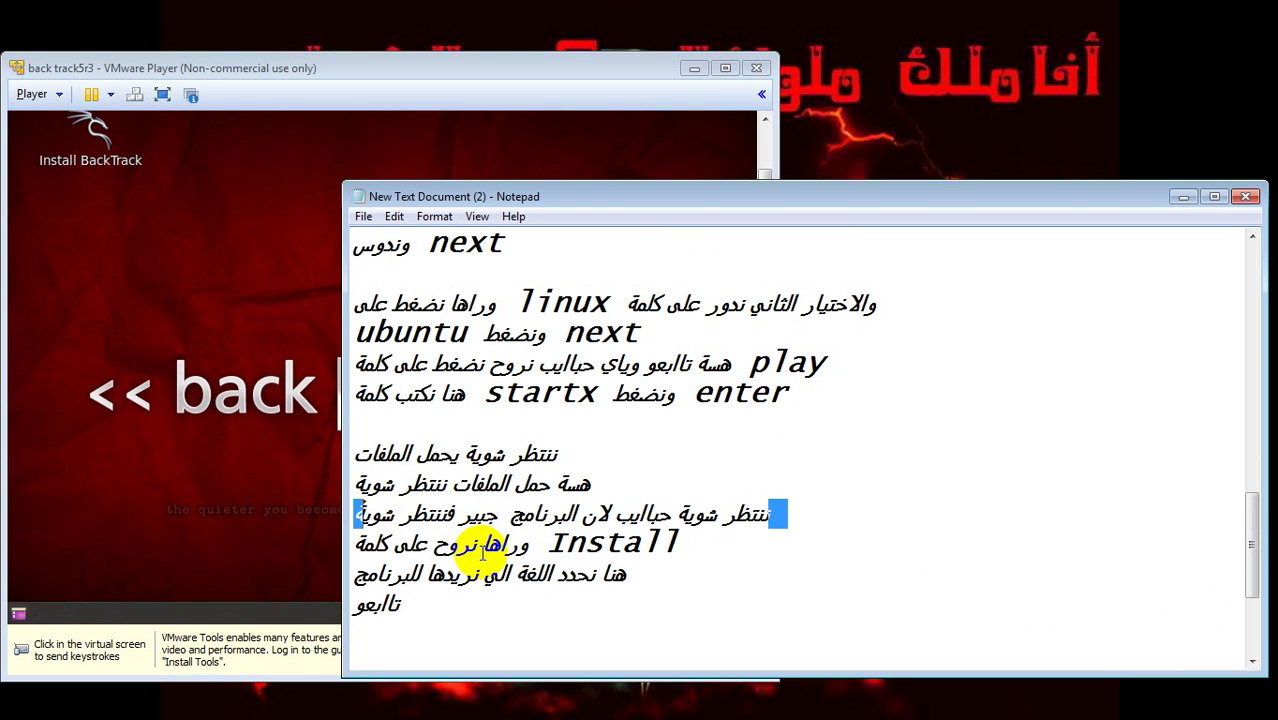
click(685, 562)
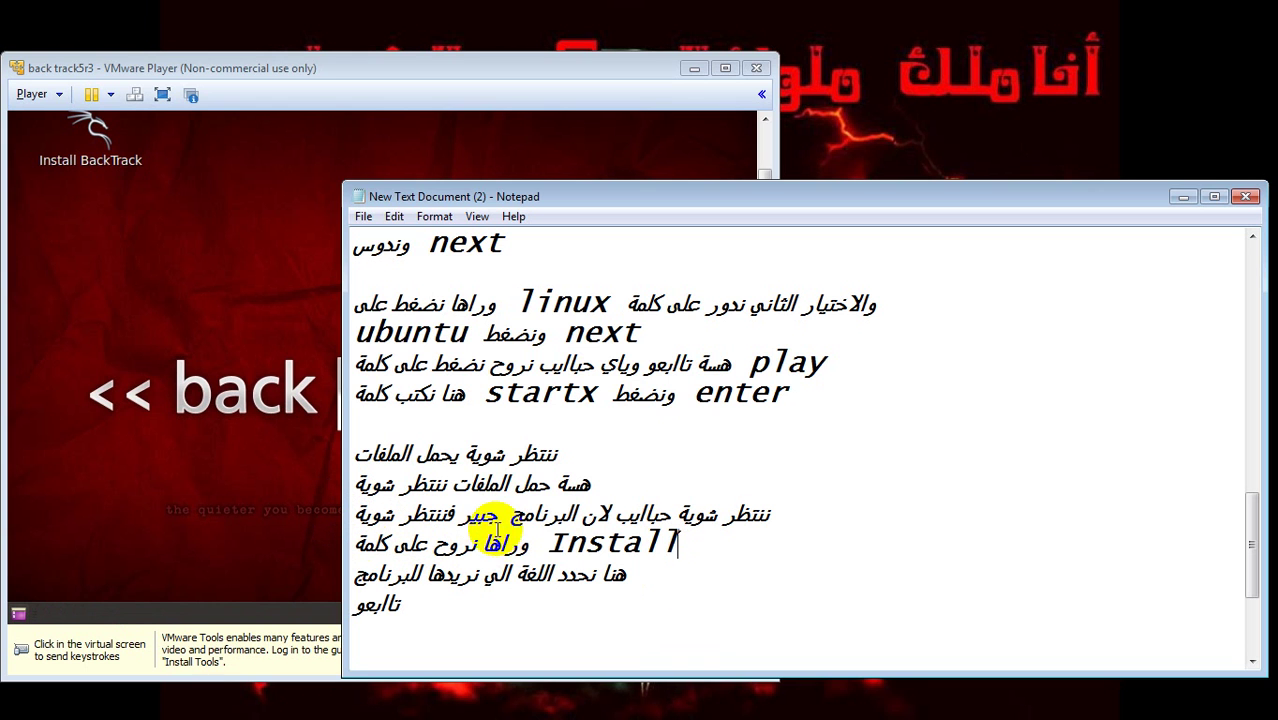
drag(513, 541, 367, 543)
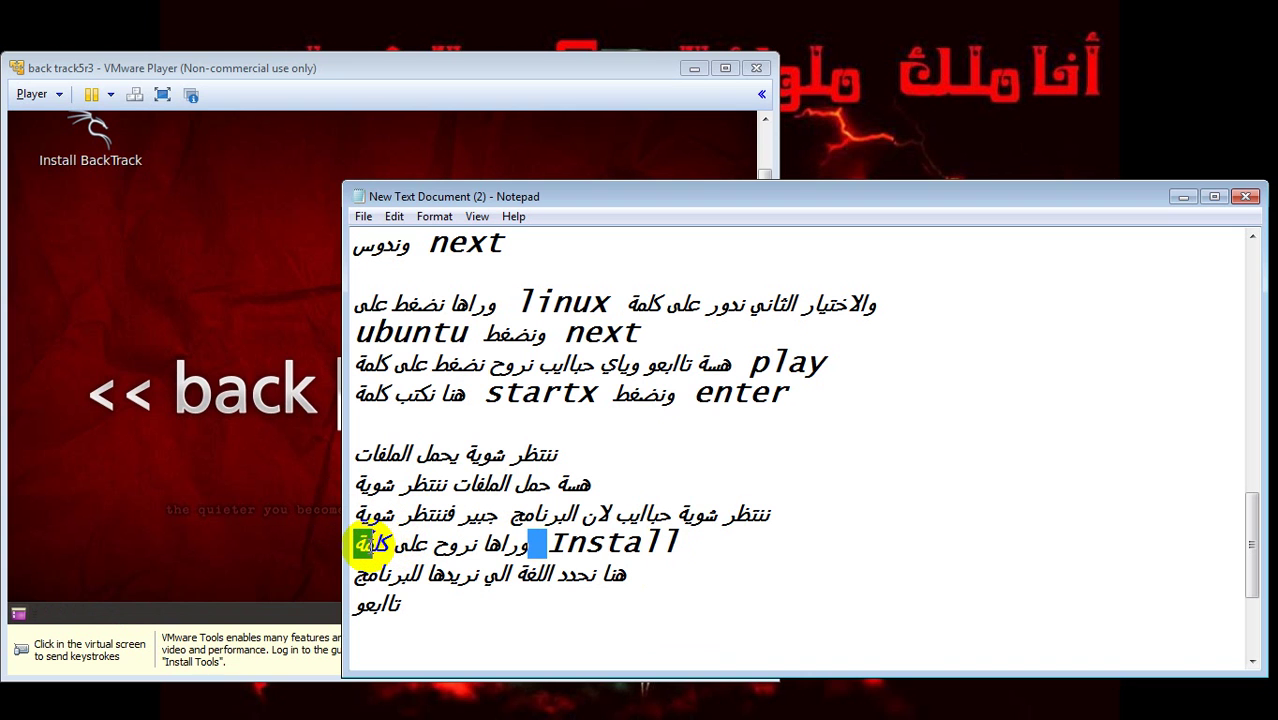
double_click(662, 542)
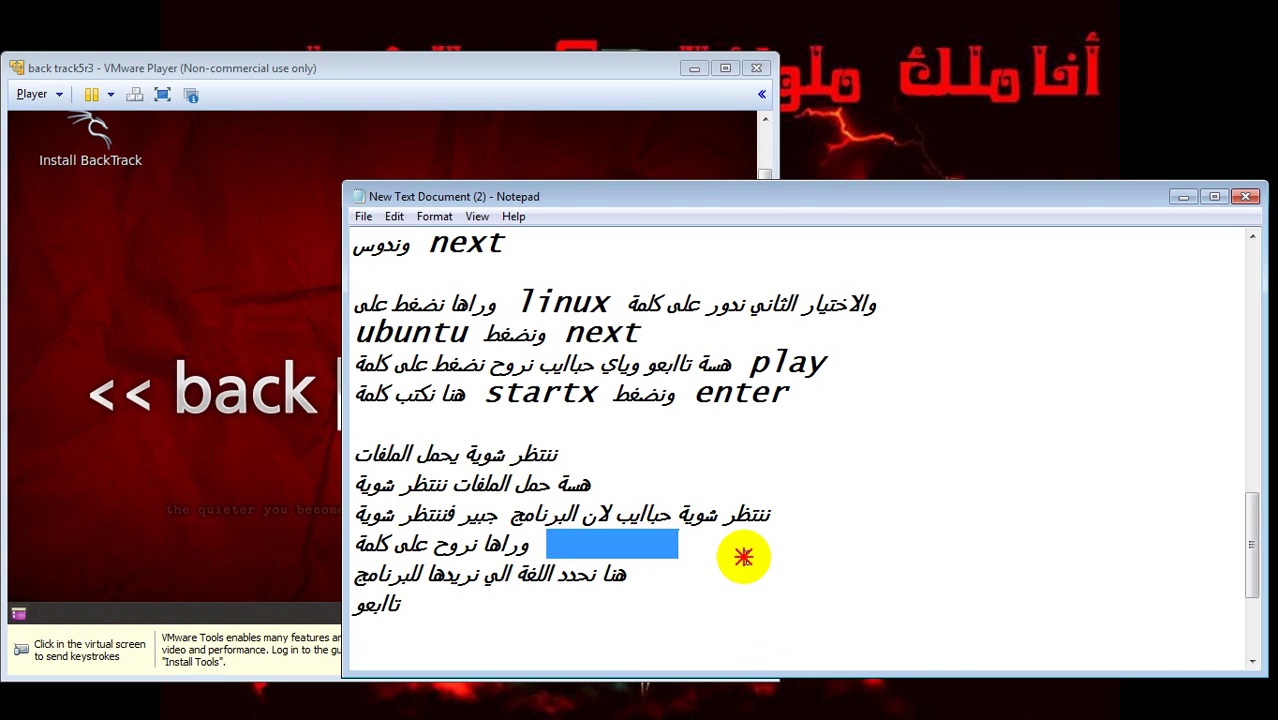
click(712, 552)
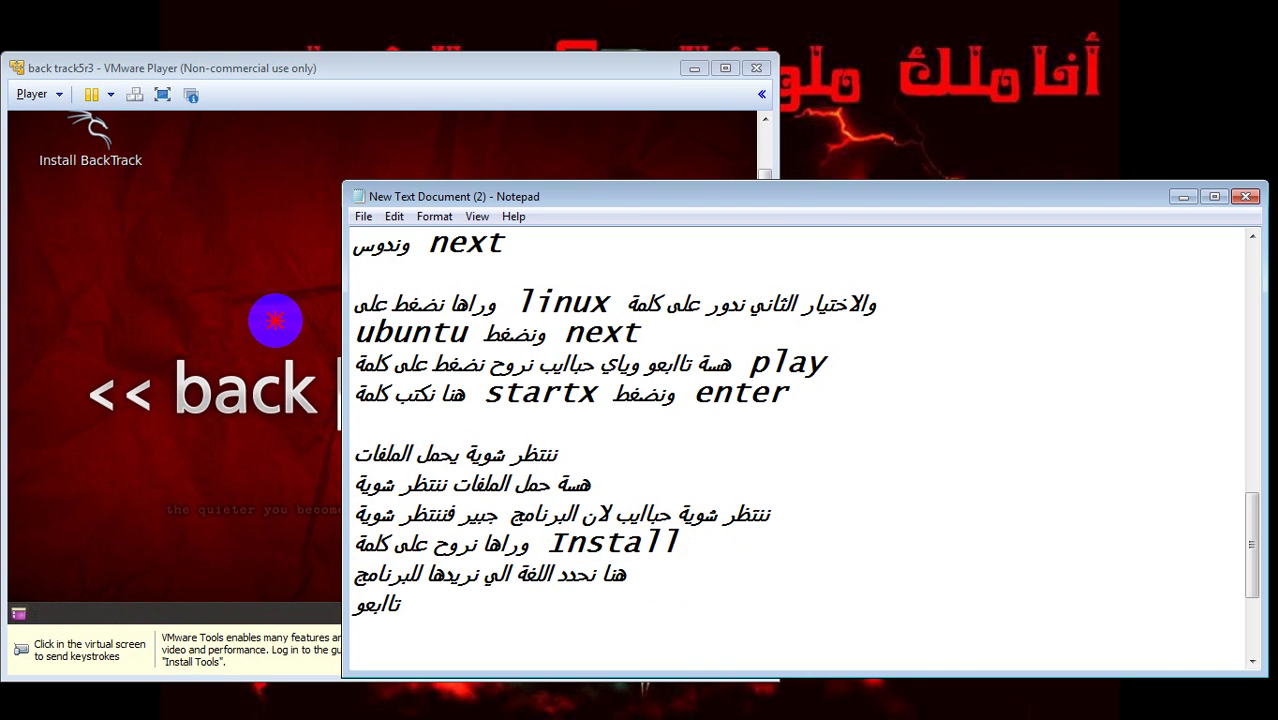
- Launch Install BackTrack from the guest desktop, then bring the Notepad notes back in front
click(276, 321)
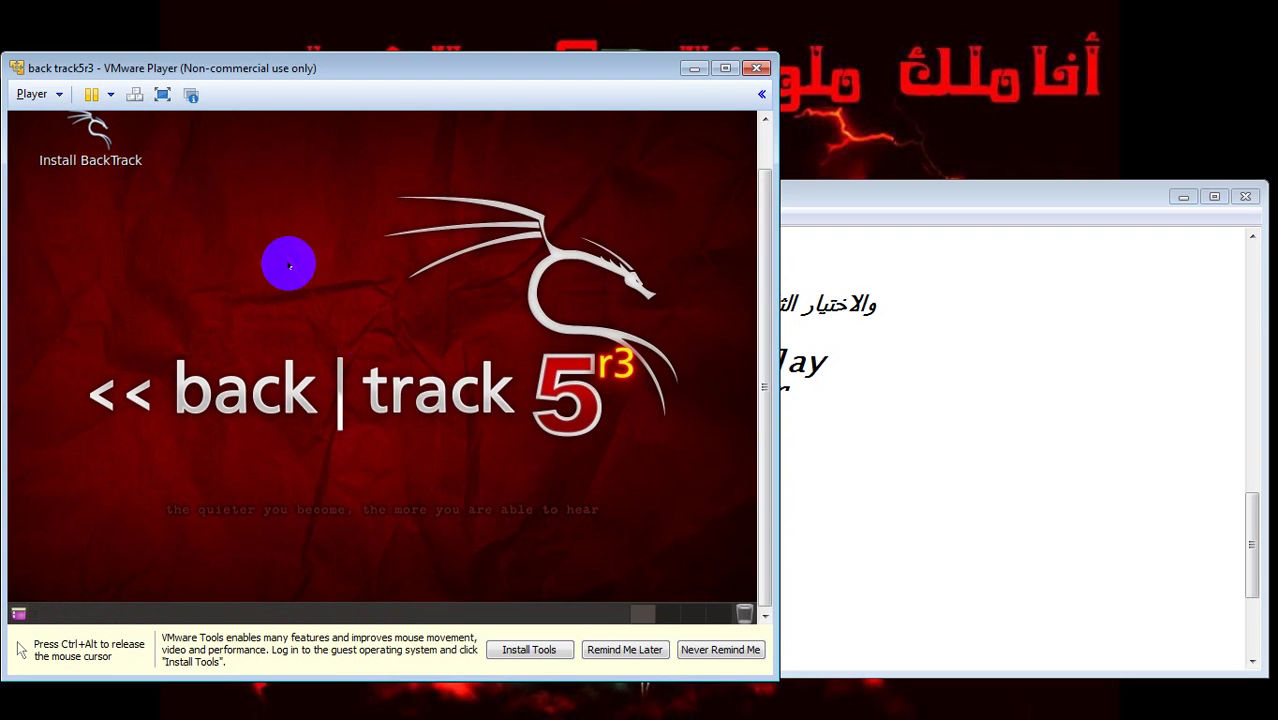
click(115, 165)
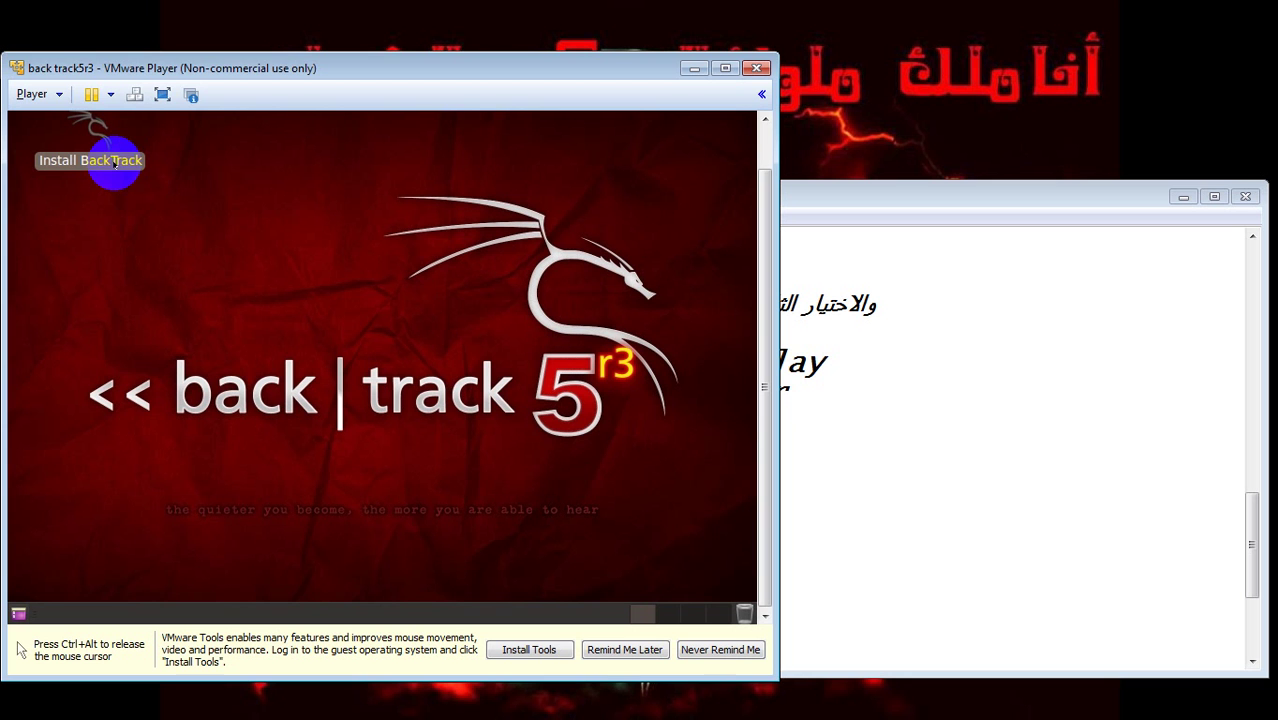
double_click(138, 165)
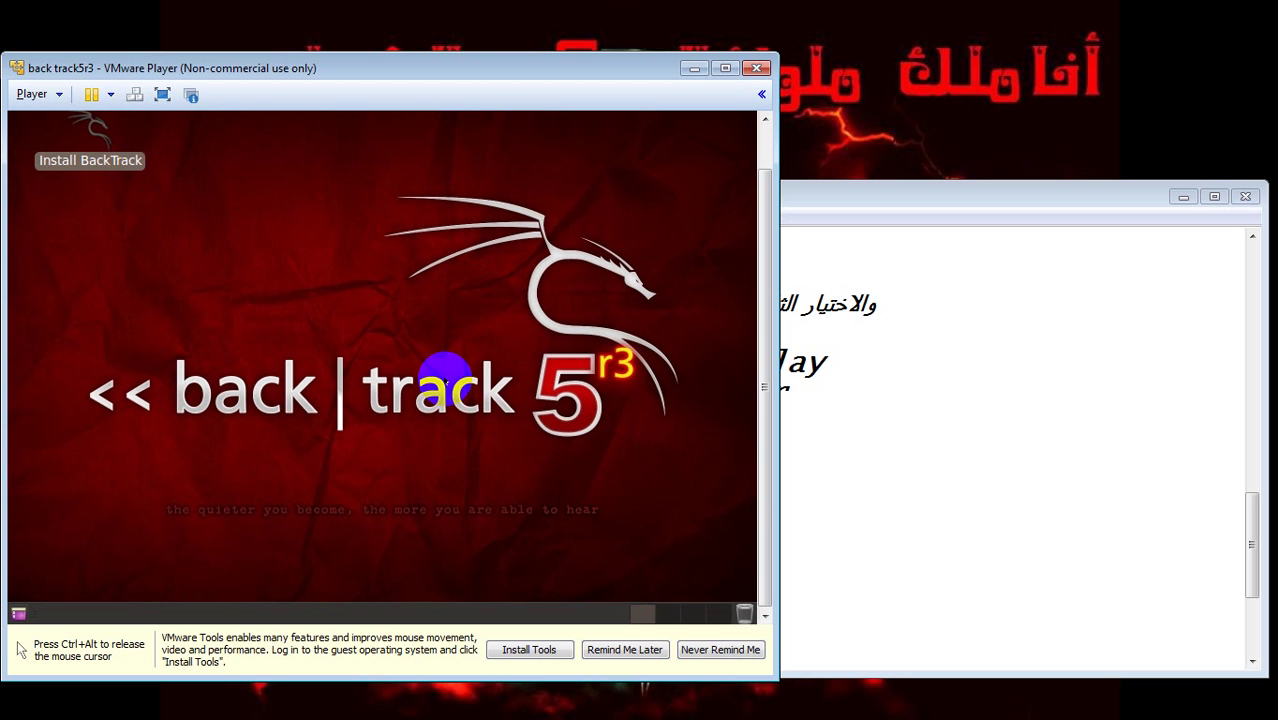
click(854, 522)
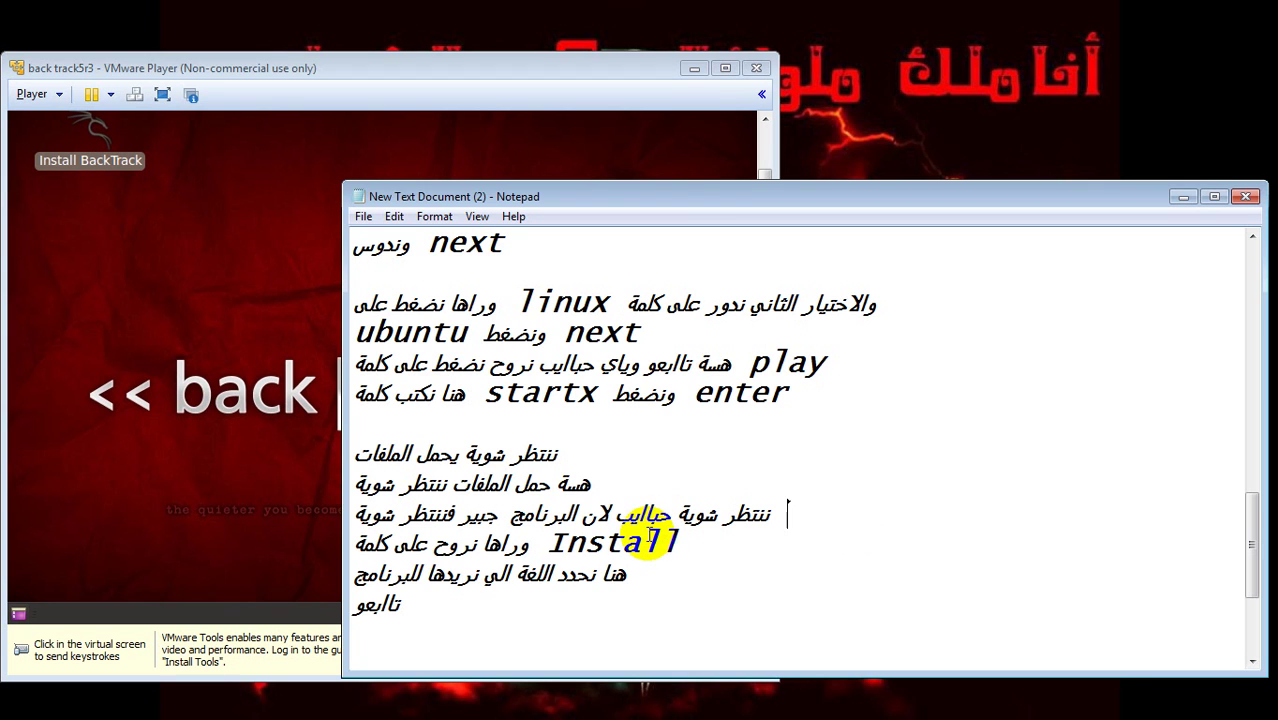
- Add the note ننتظر شوية حبايب خلي يحمل الملفات on a new line under the Install step
key(Return)
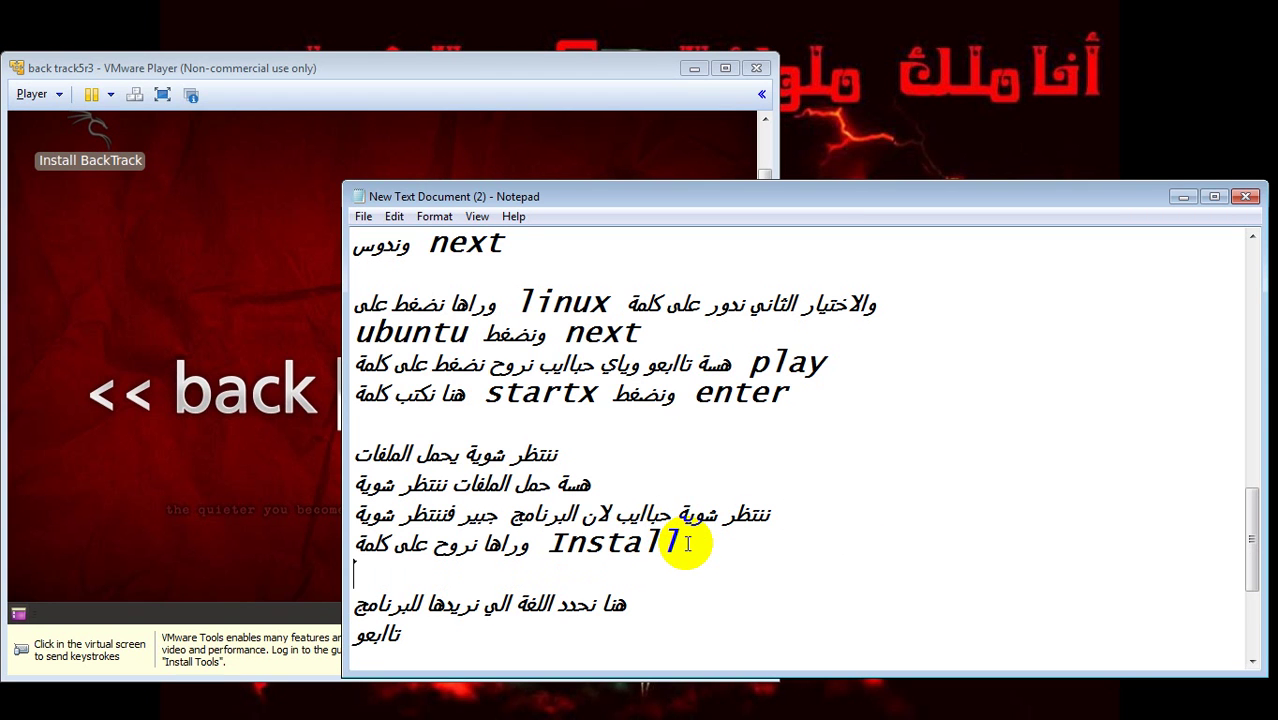
text(k)
key(BackSpace)
text(ن)
text(ظر شوية)
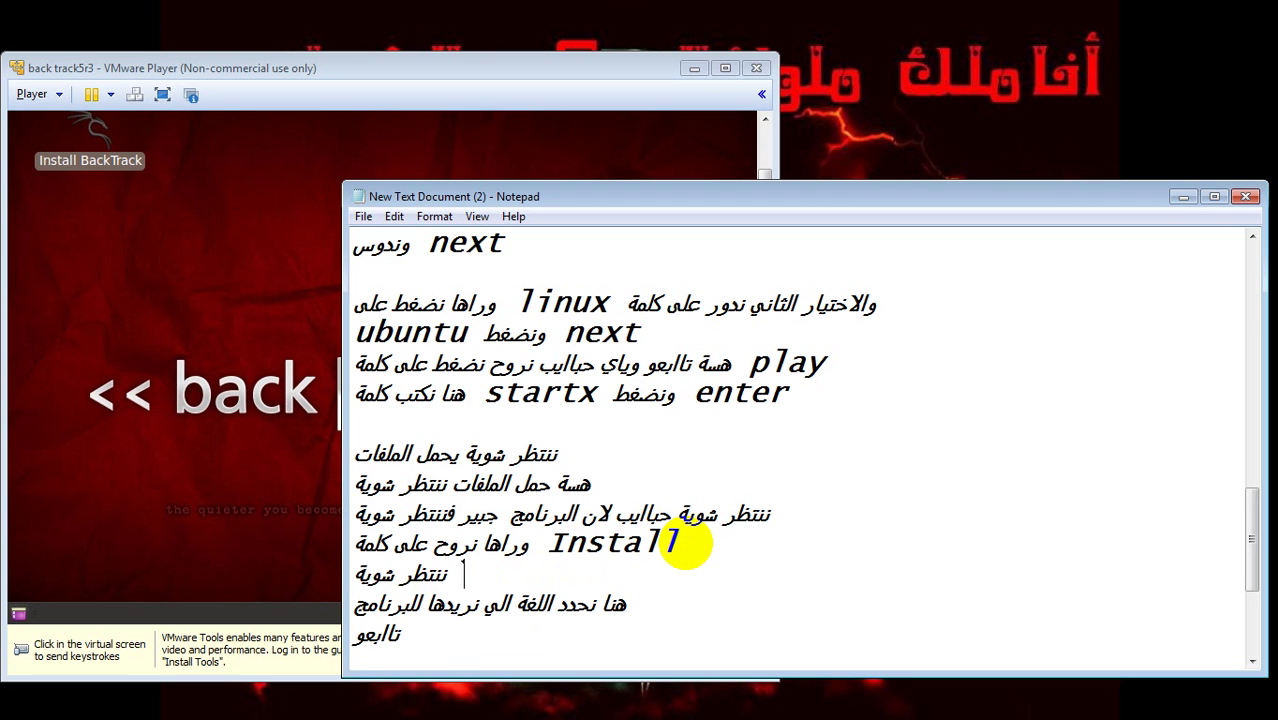
text( حبايب )
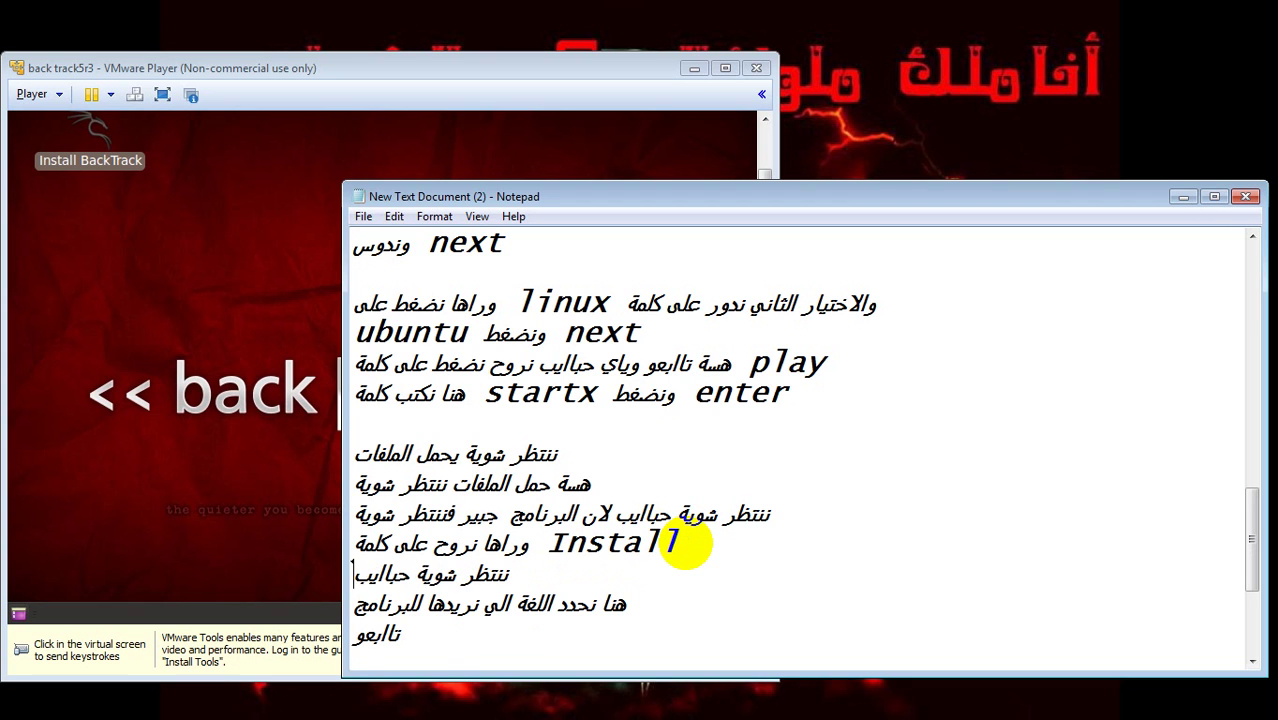
text(خلي ي)
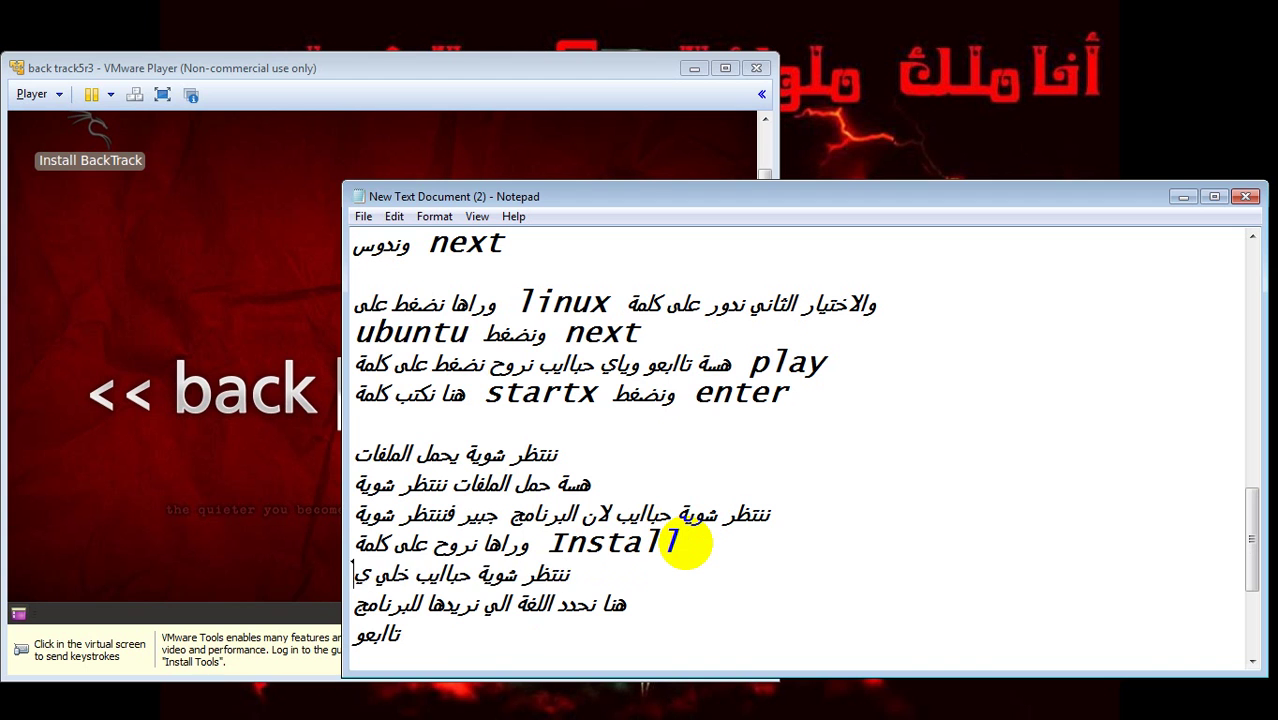
text(حمل الملف)
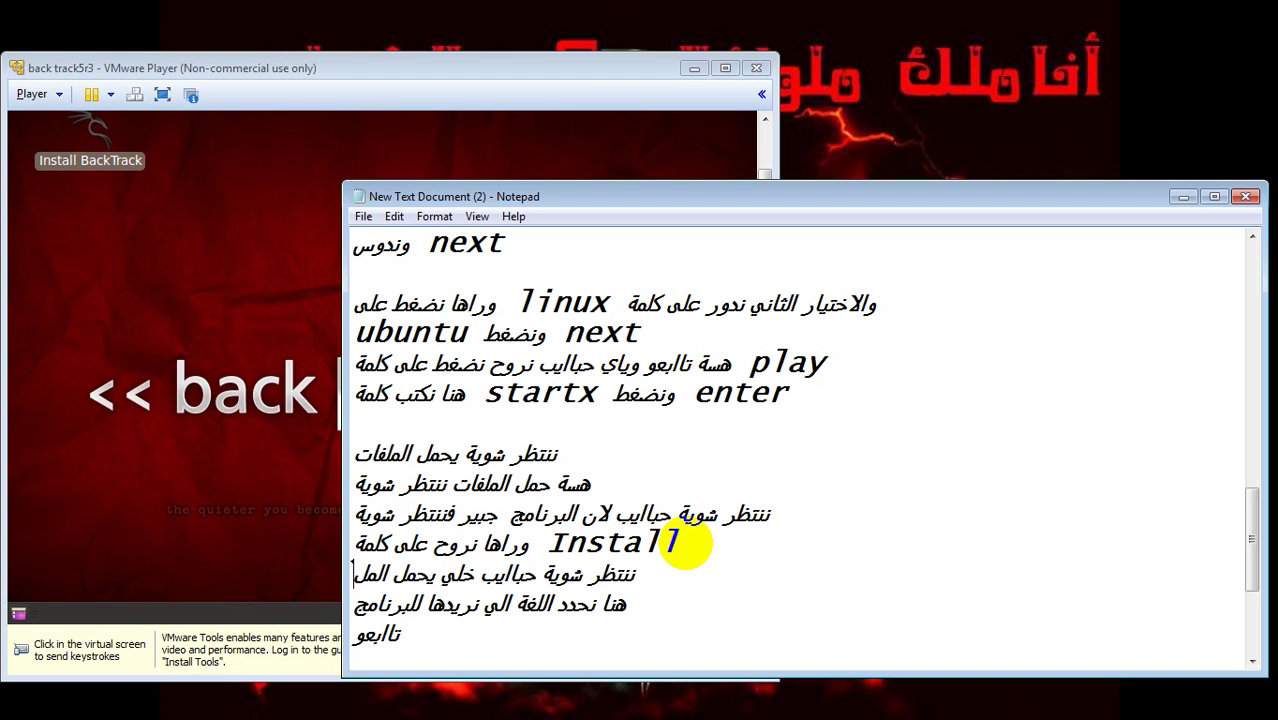
text(ات)
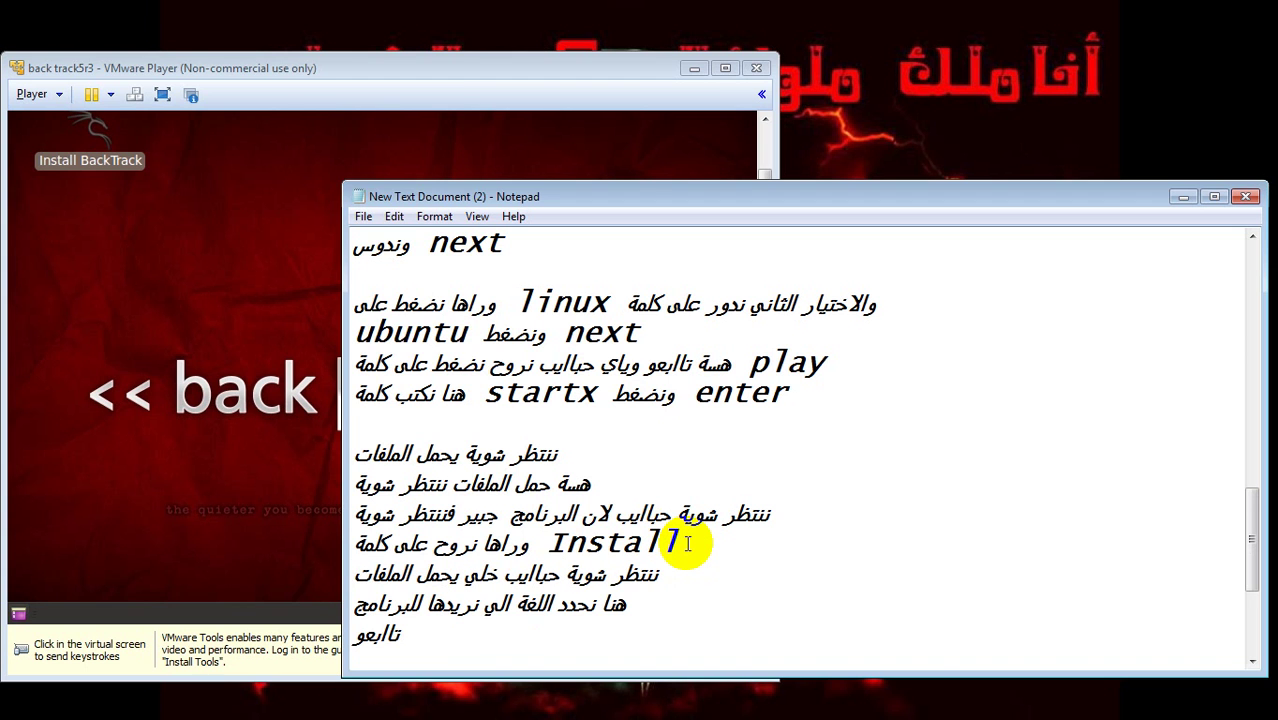
key(Return)
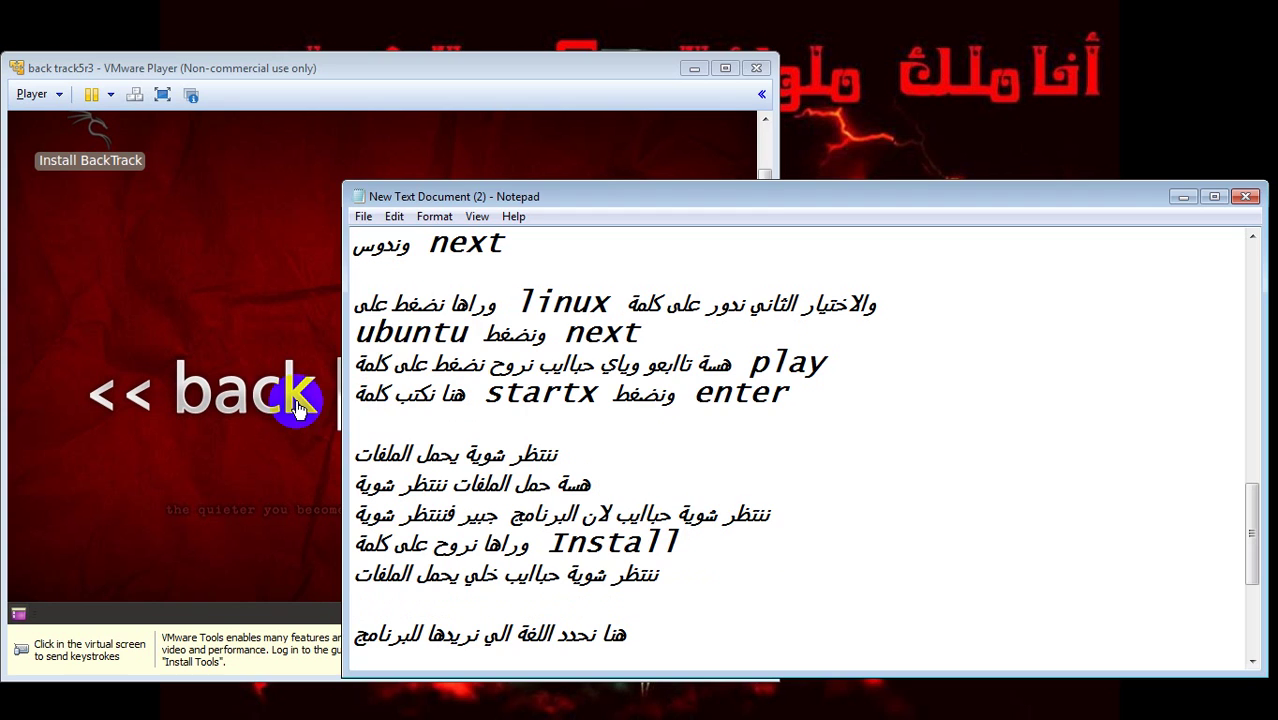
- Move mouse control in and out of the virtual machine with Ctrl+Alt
click(262, 393)
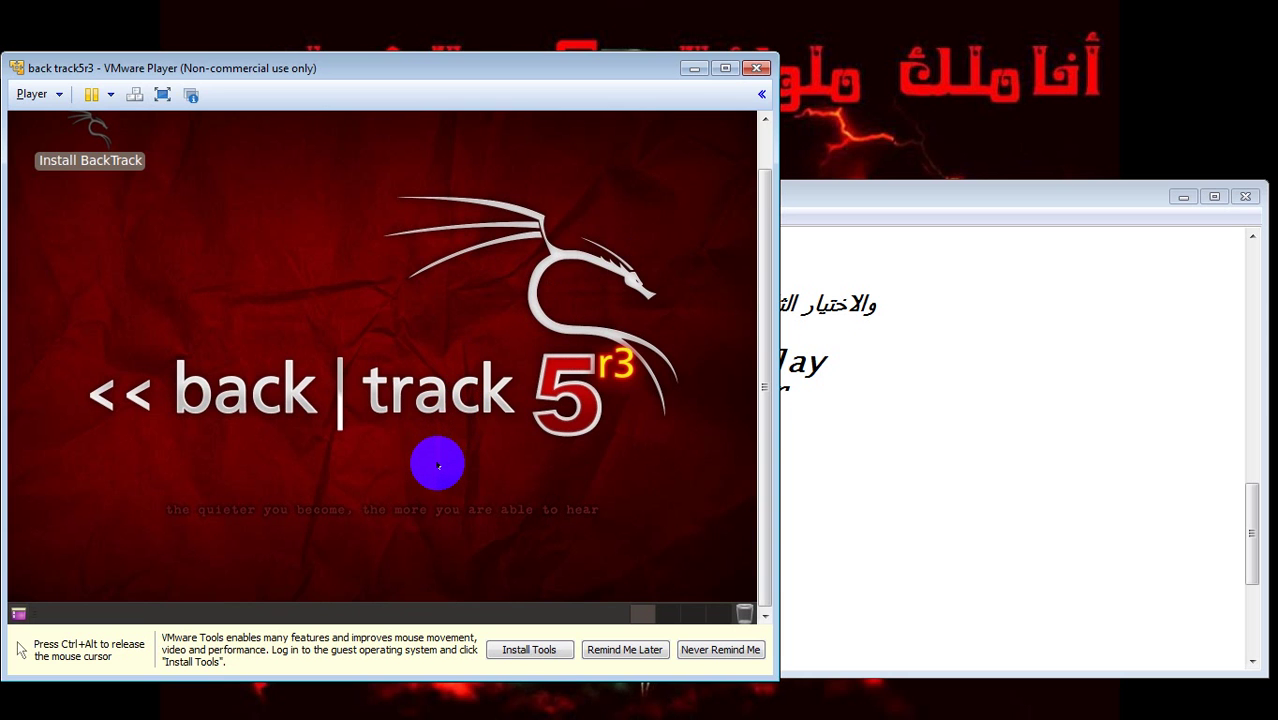
key(ctrl+alt)
click(650, 576)
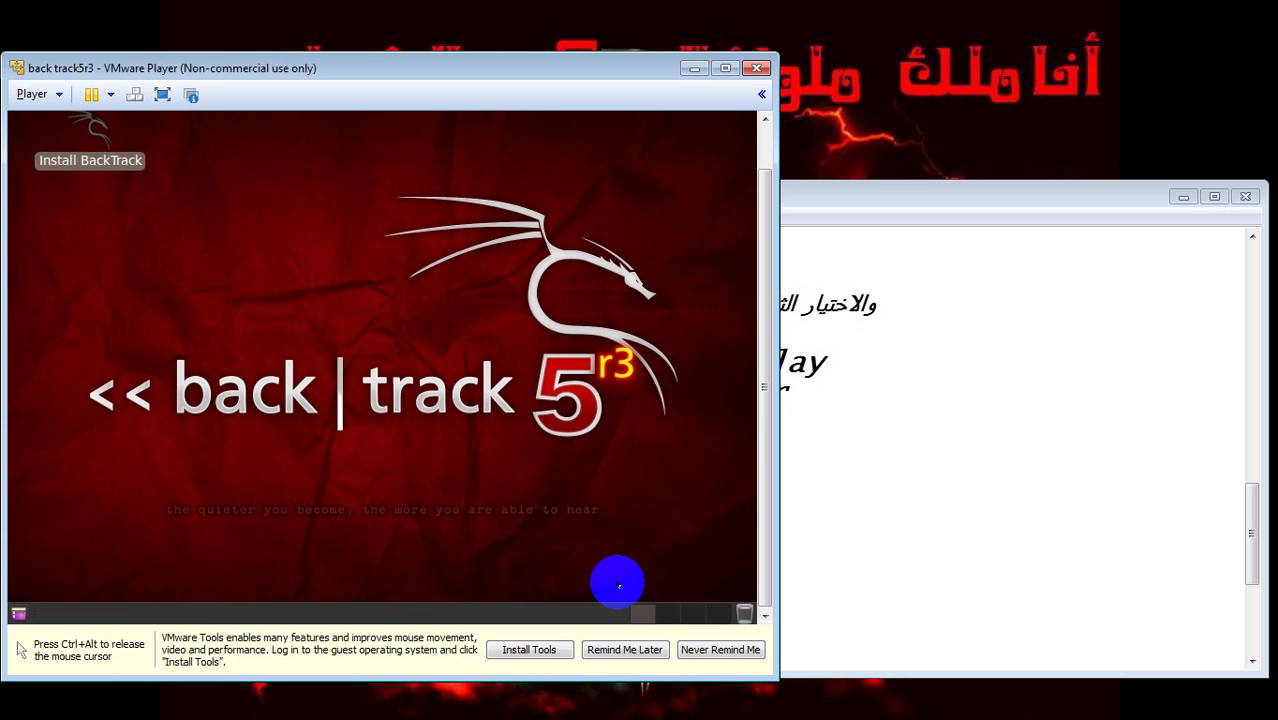
key(ctrl+alt)
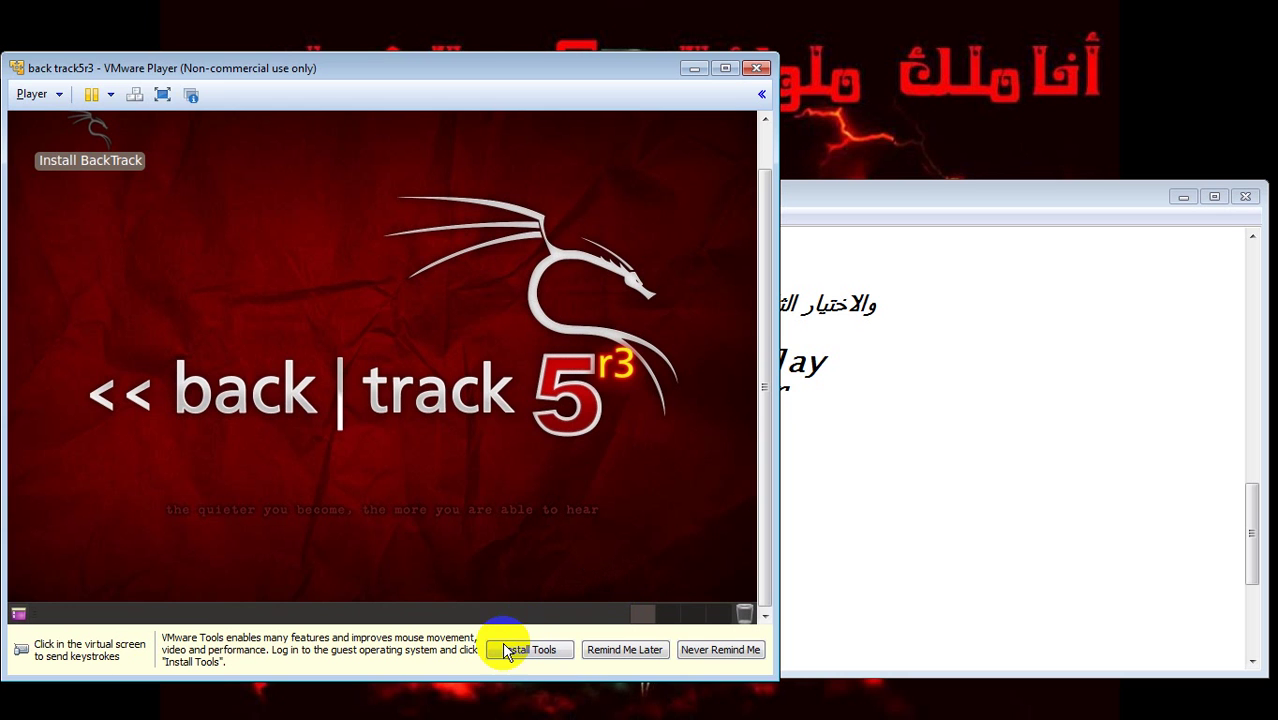
click(416, 392)
key(ctrl+alt)
- Close the stray media player window and start Install BackTrack to reach the language list
click(95, 16)
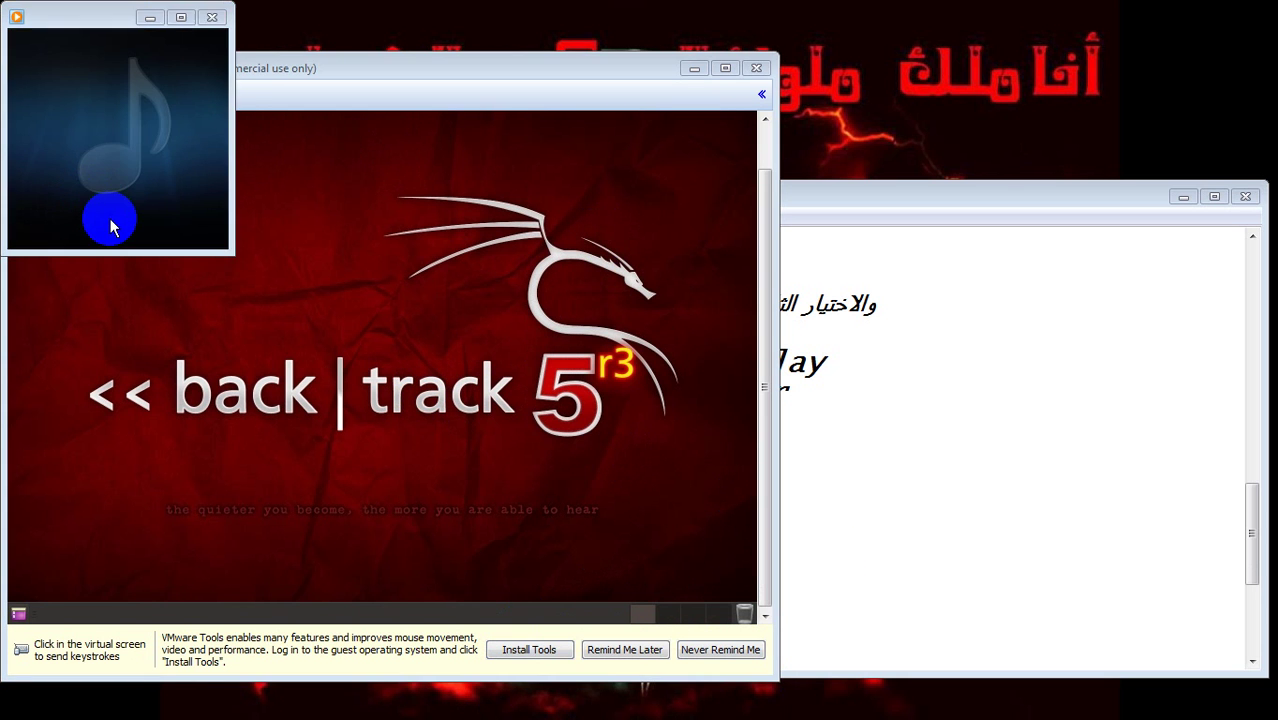
click(152, 18)
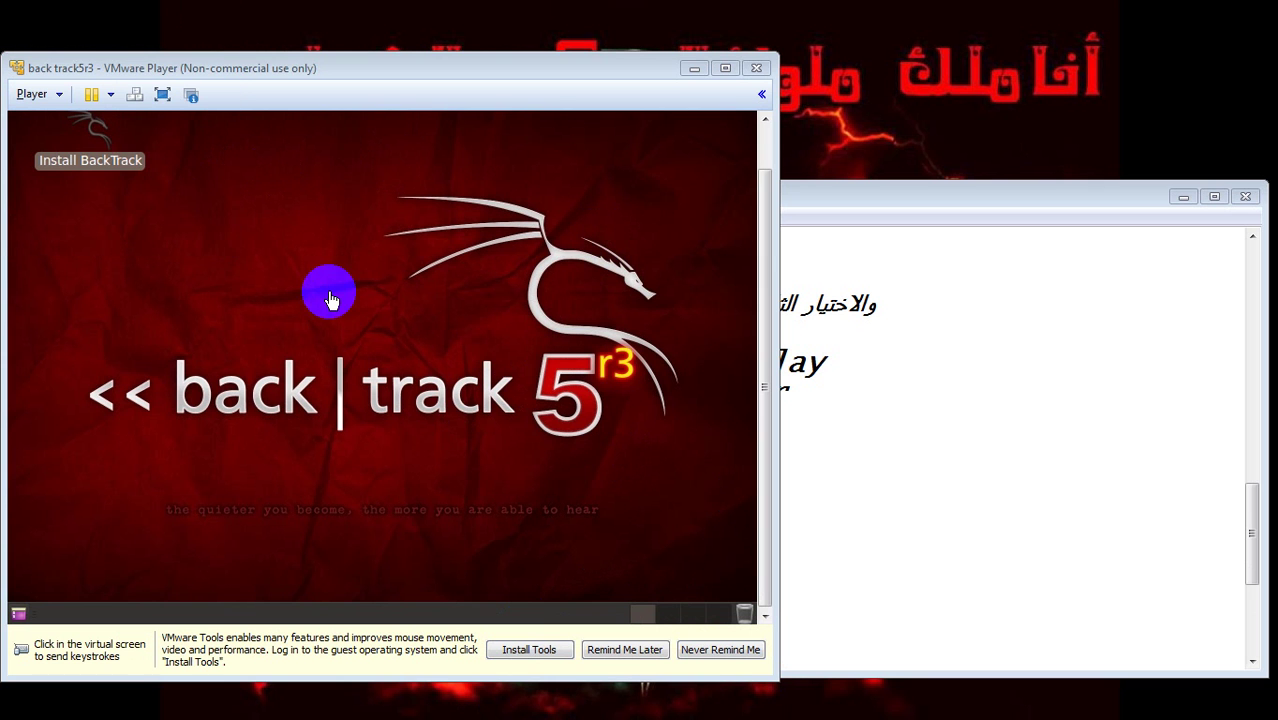
click(105, 163)
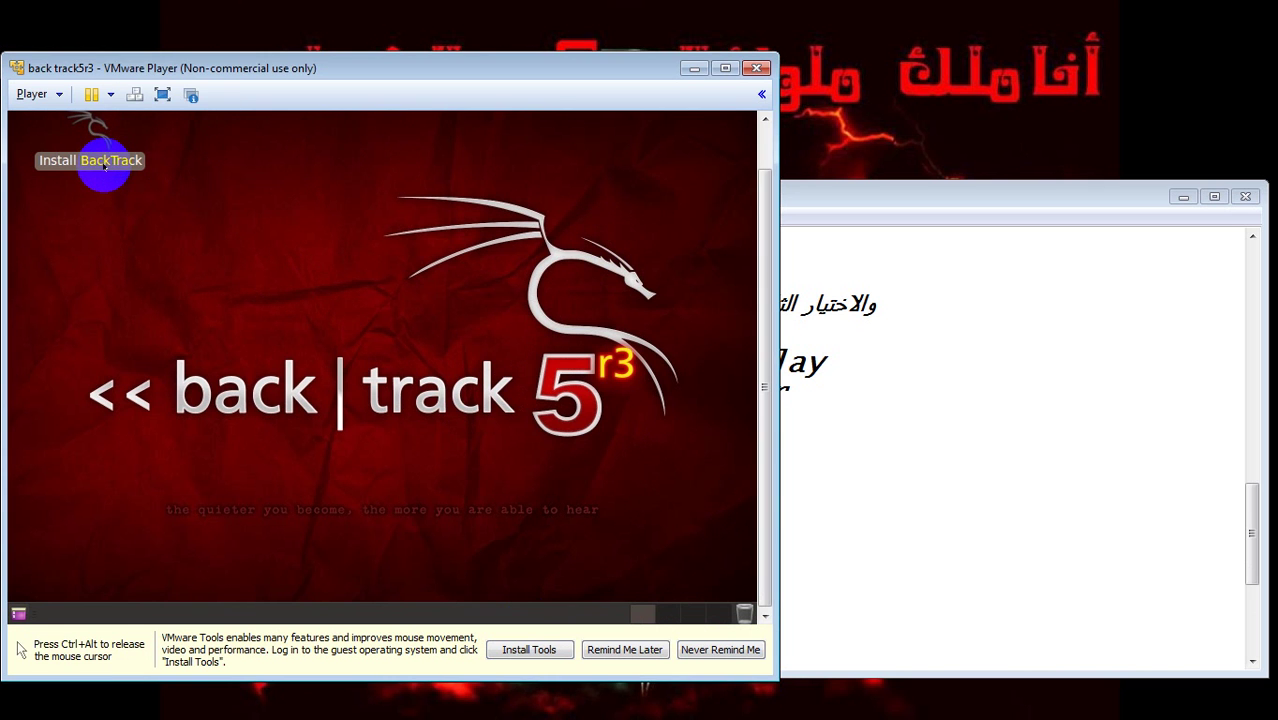
key(ctrl+alt)
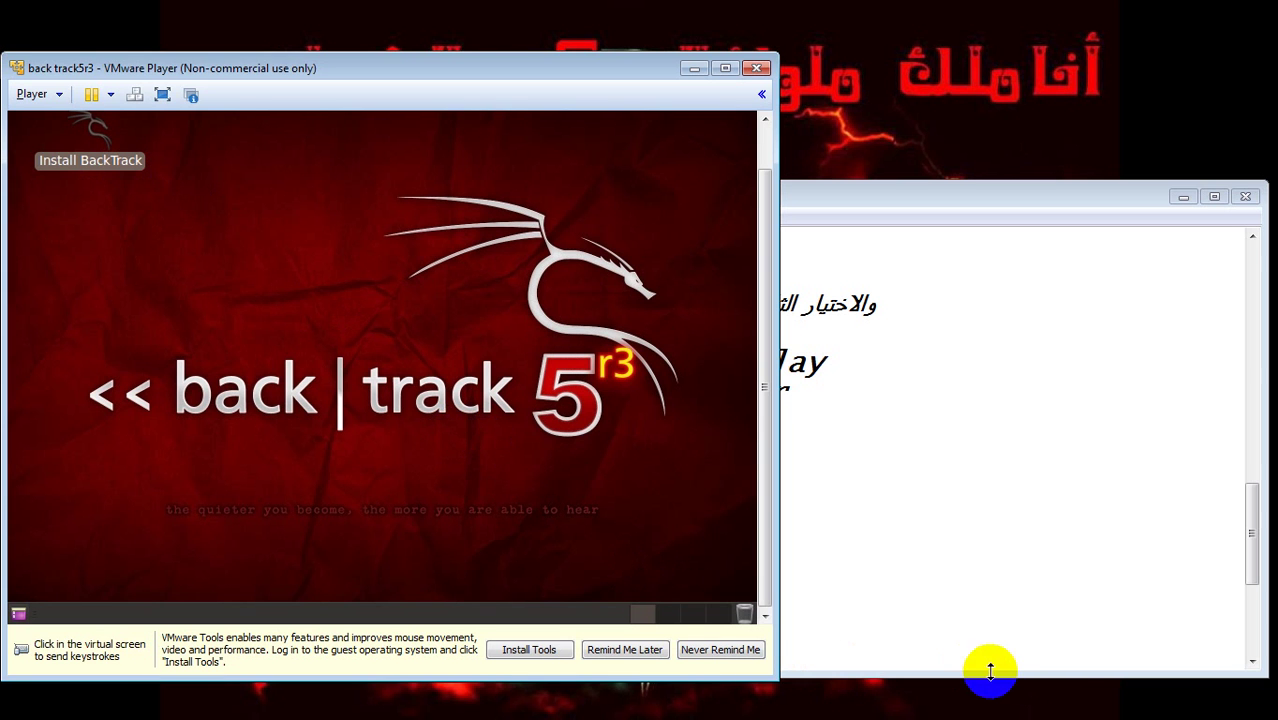
click(1097, 700)
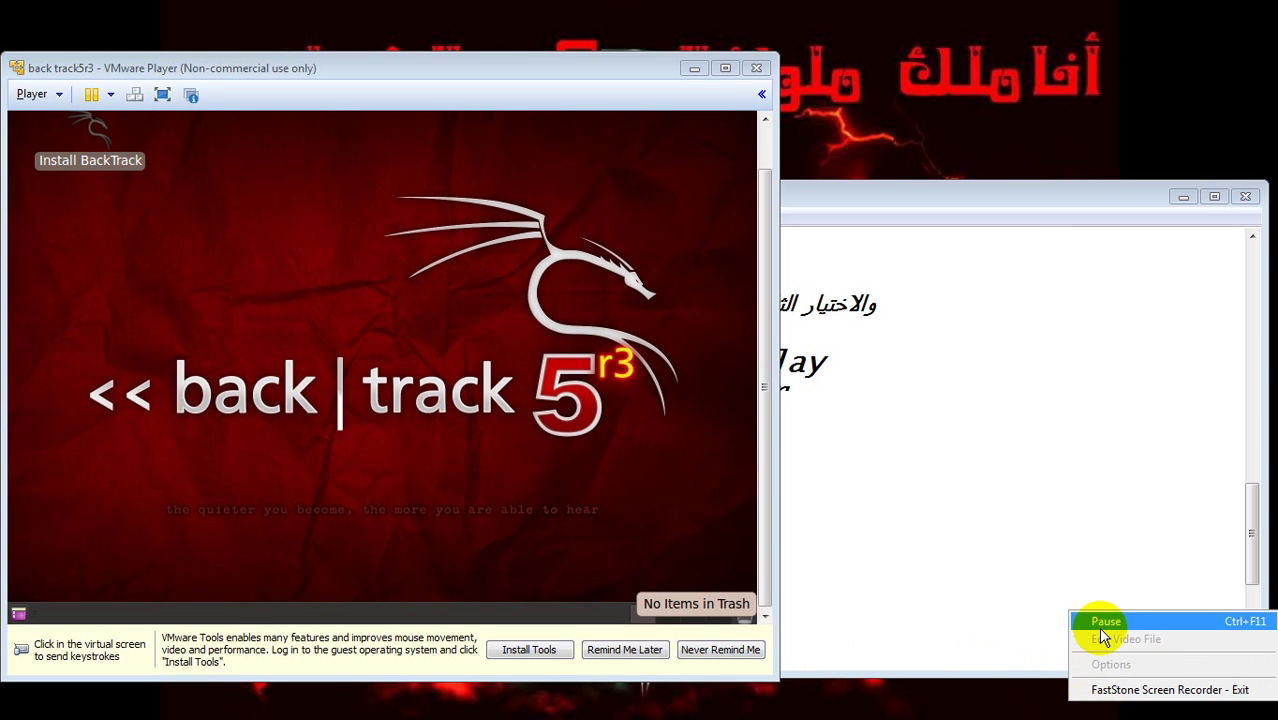
click(1103, 630)
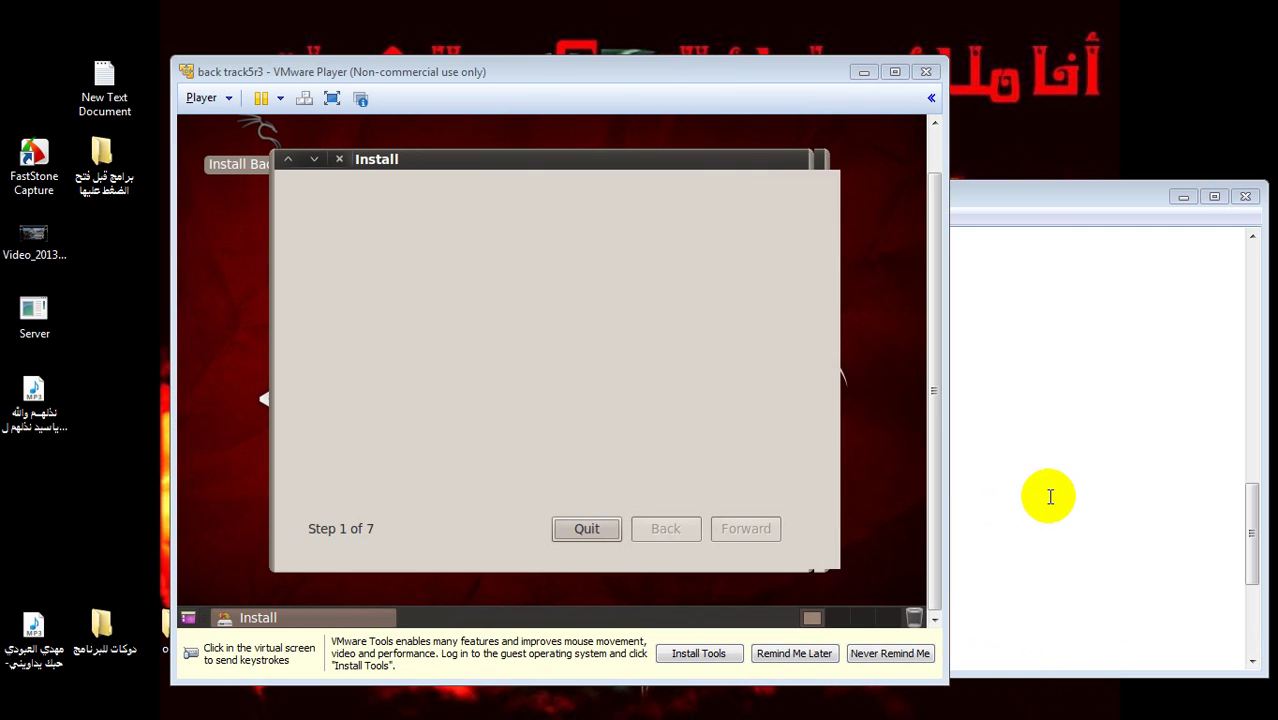
click(1050, 497)
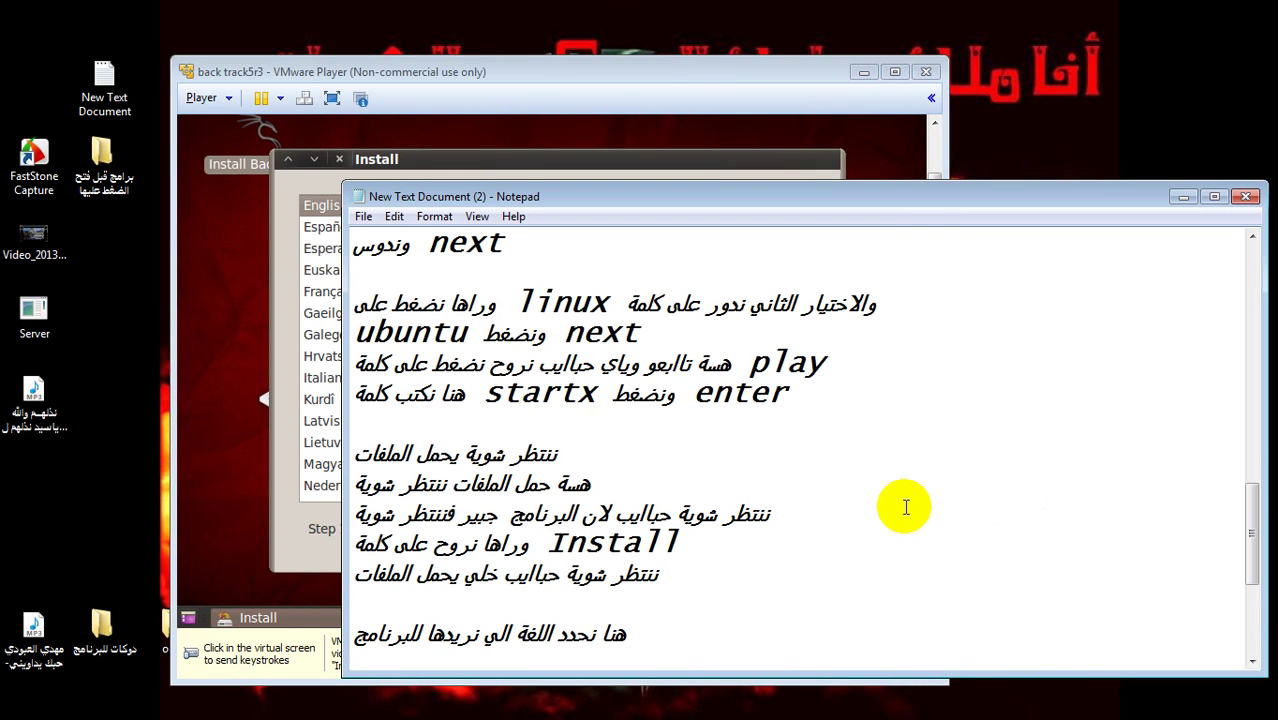
- Highlight the language-choice line in the Notepad notes
click(296, 510)
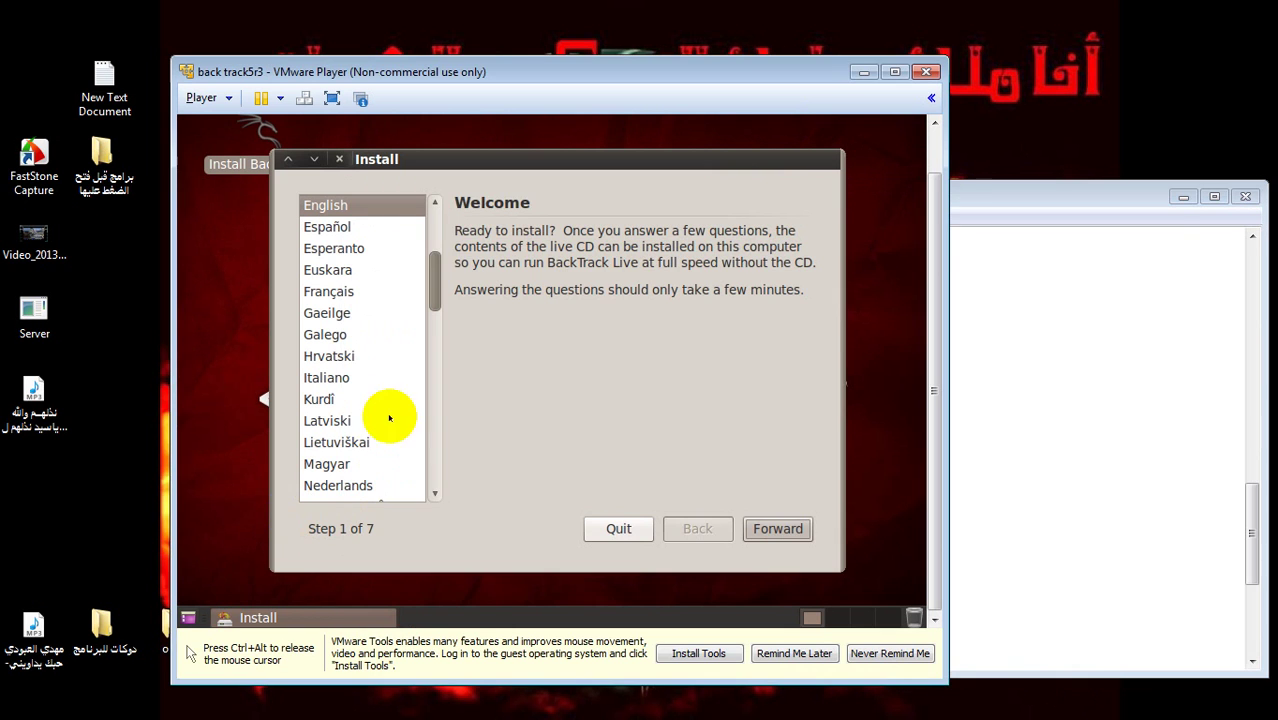
key(ctrl+alt)
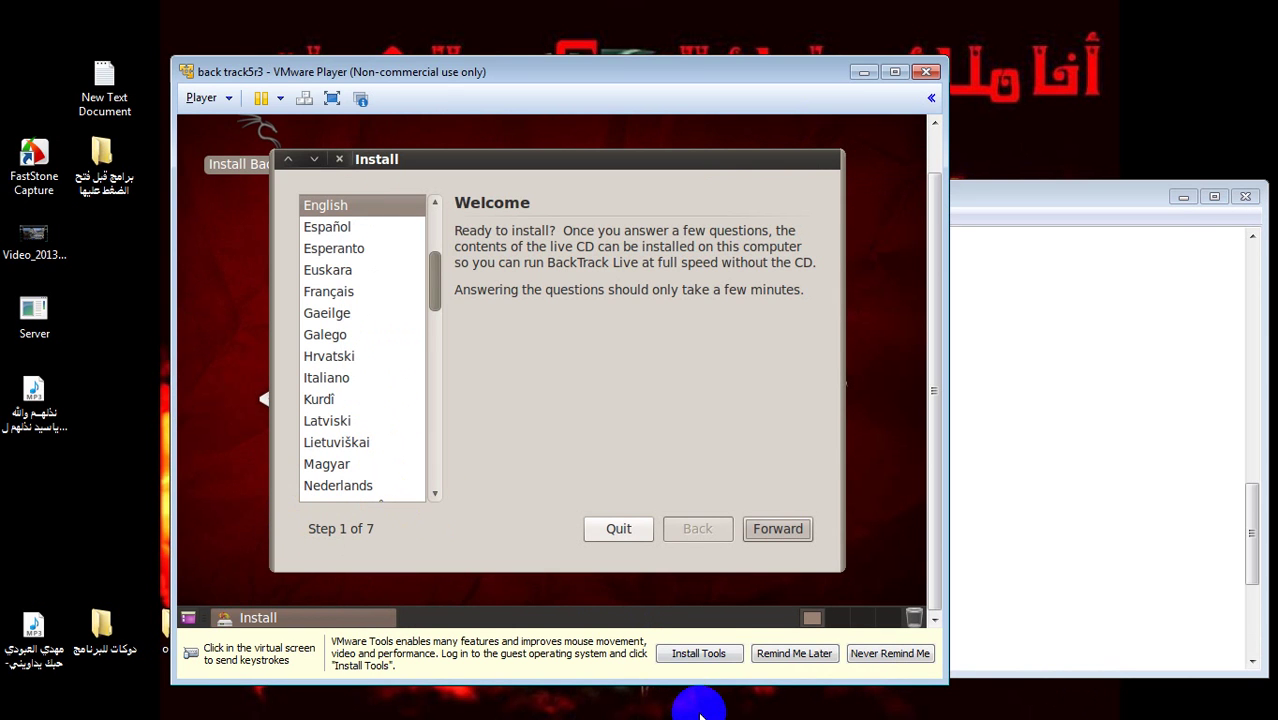
click(701, 714)
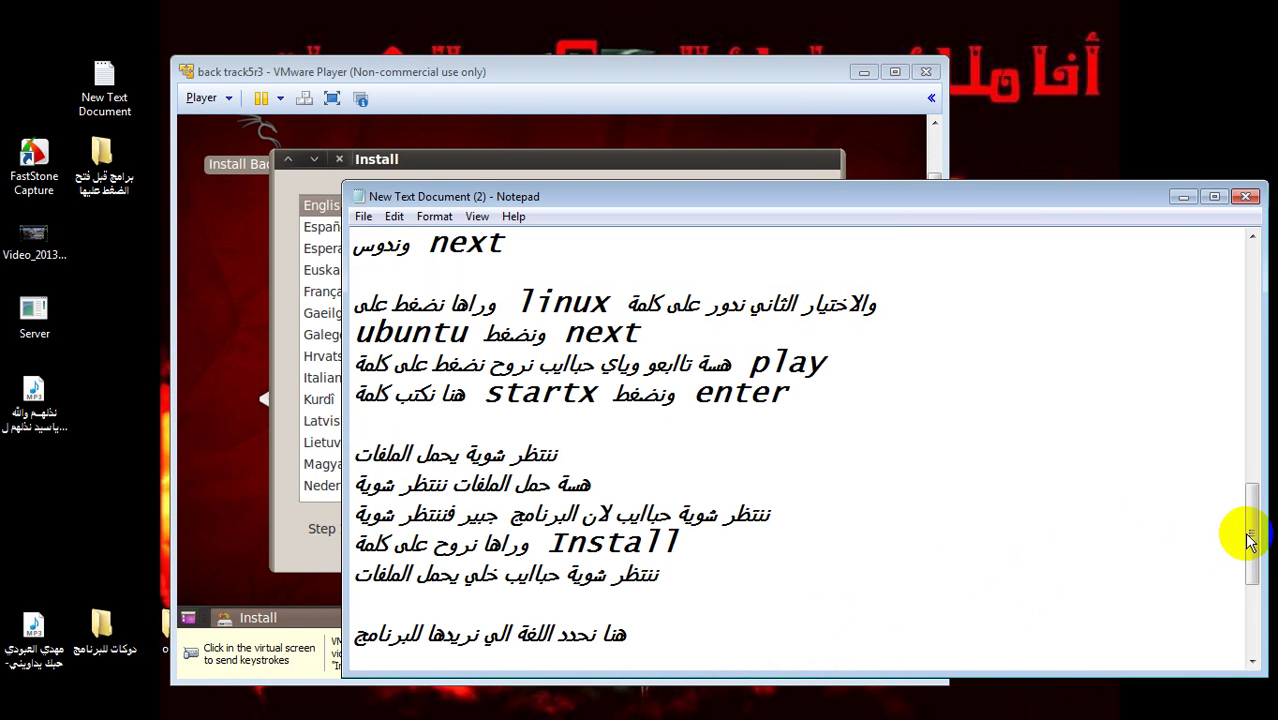
drag(1247, 528, 1252, 570)
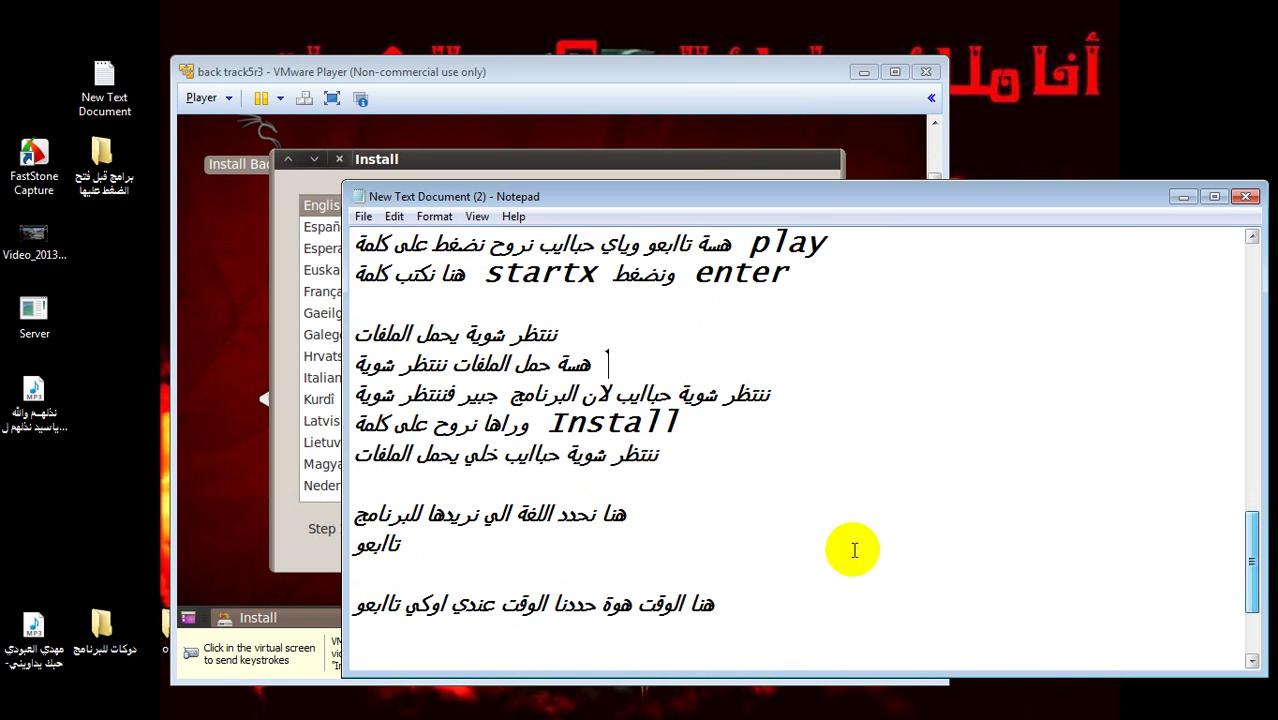
drag(650, 510, 424, 541)
click(424, 541)
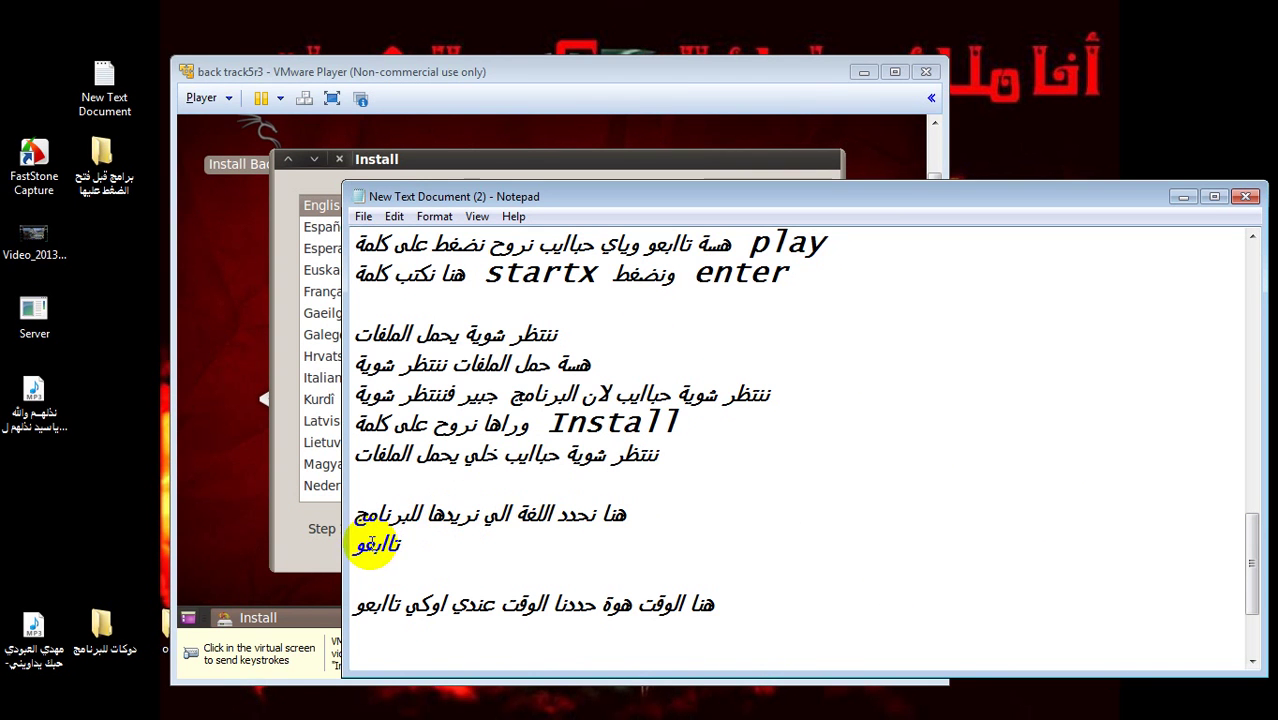
- Choose English in the installer's language list and continue with Forward
click(230, 500)
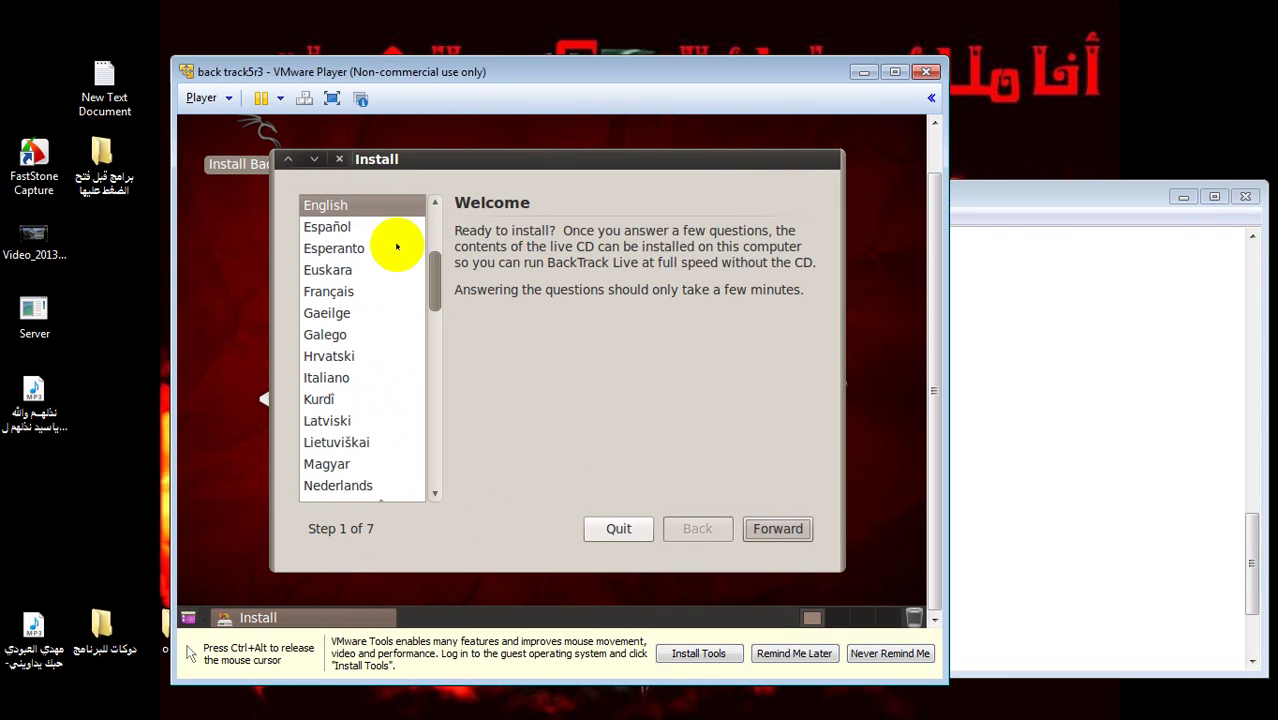
mouse_move(434, 277)
mouse_down()
mouse_move(442, 470)
mouse_move(437, 268)
mouse_up()
click(356, 289)
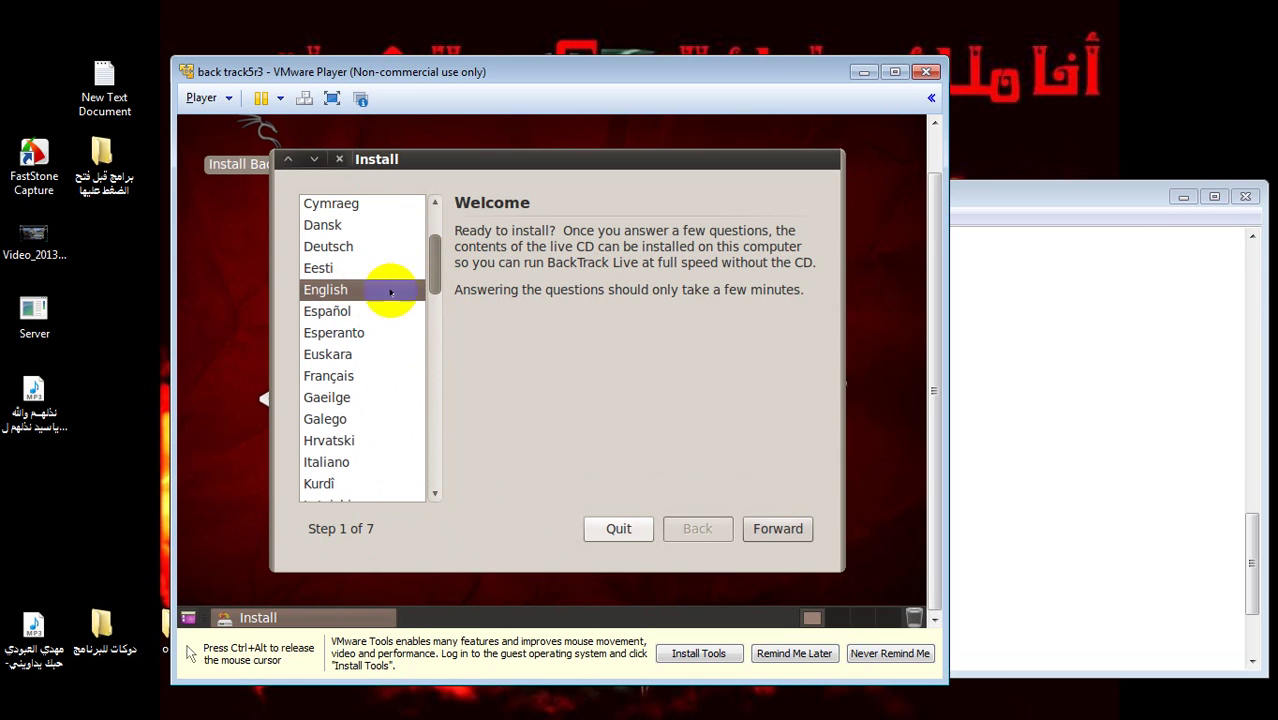
click(766, 522)
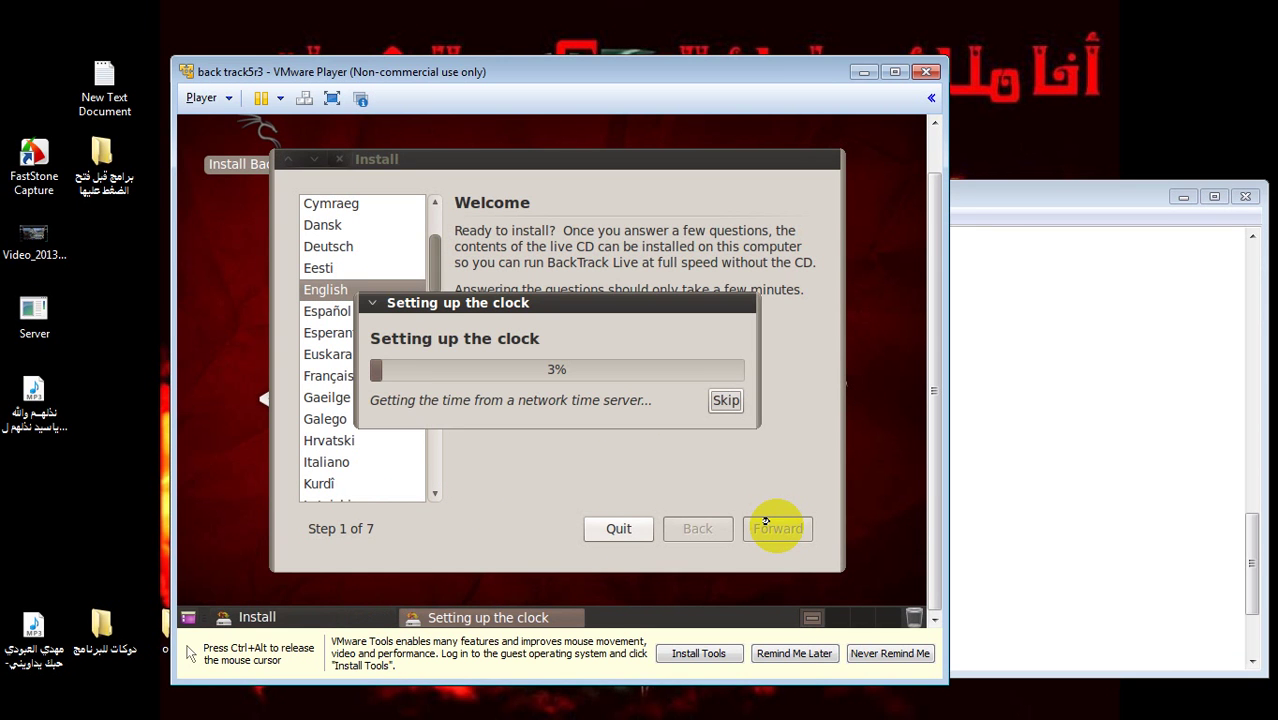
key(ctrl+alt)
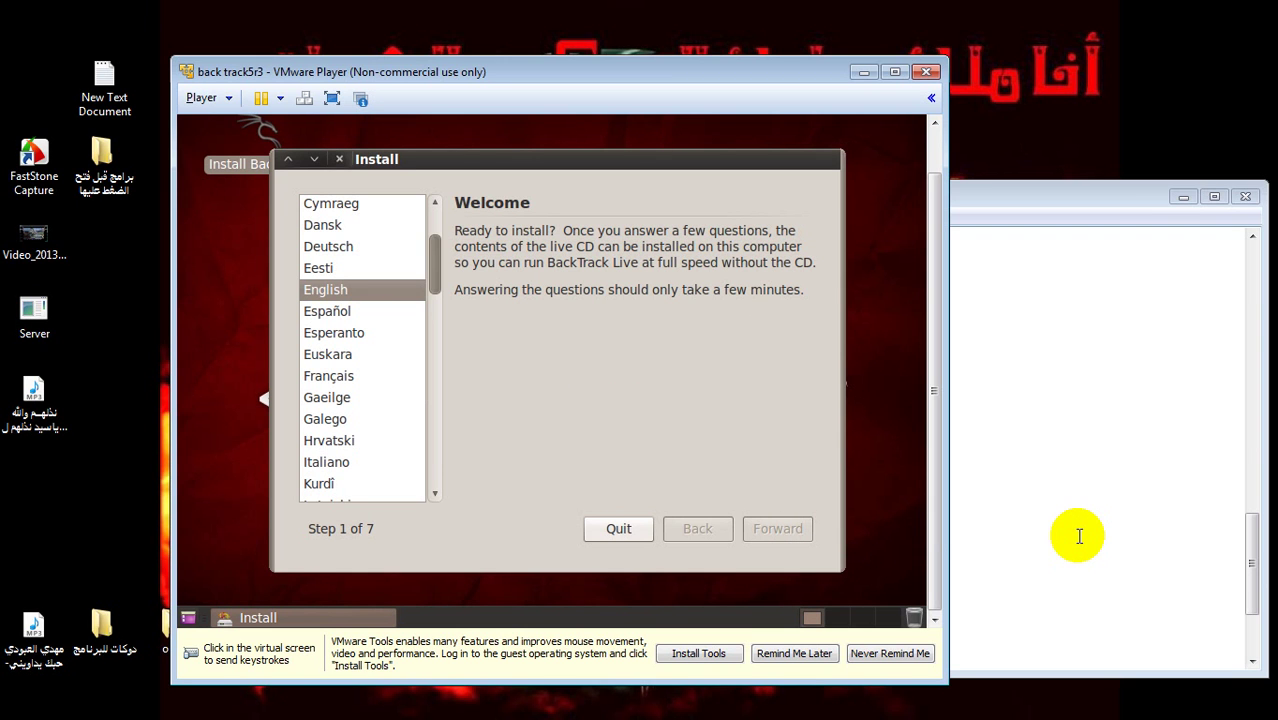
click(823, 531)
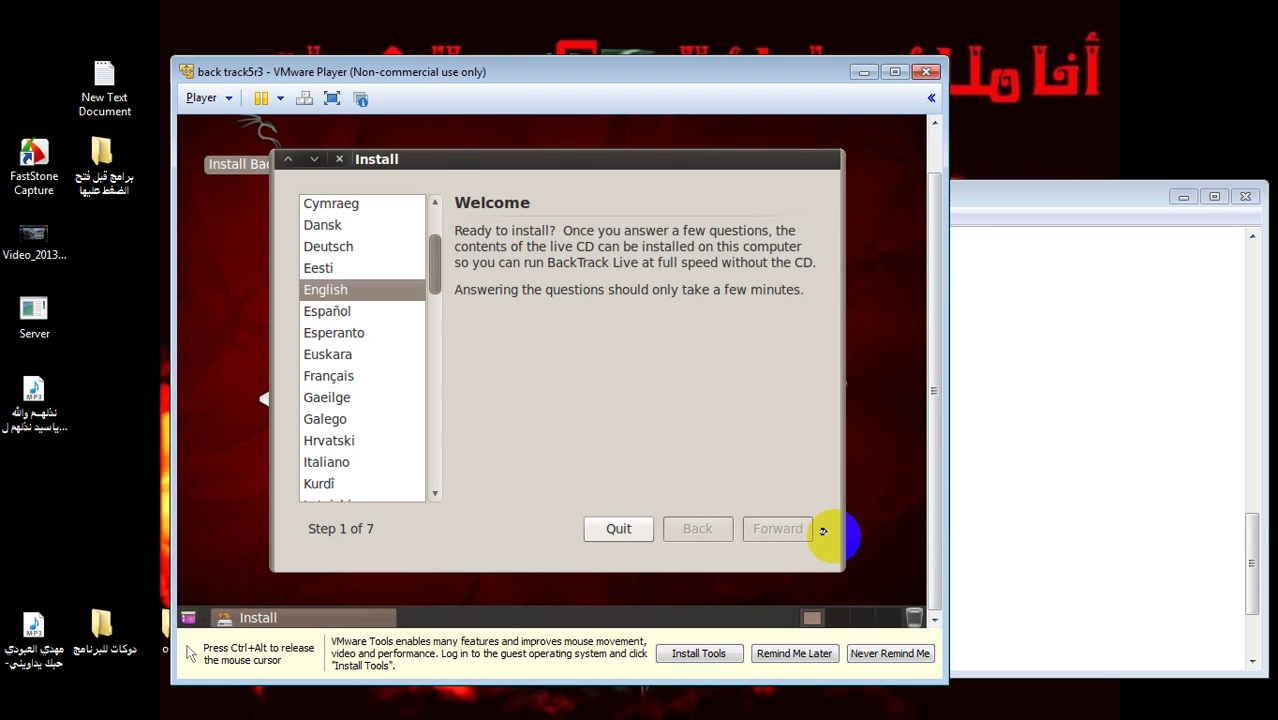
key(ctrl+alt)
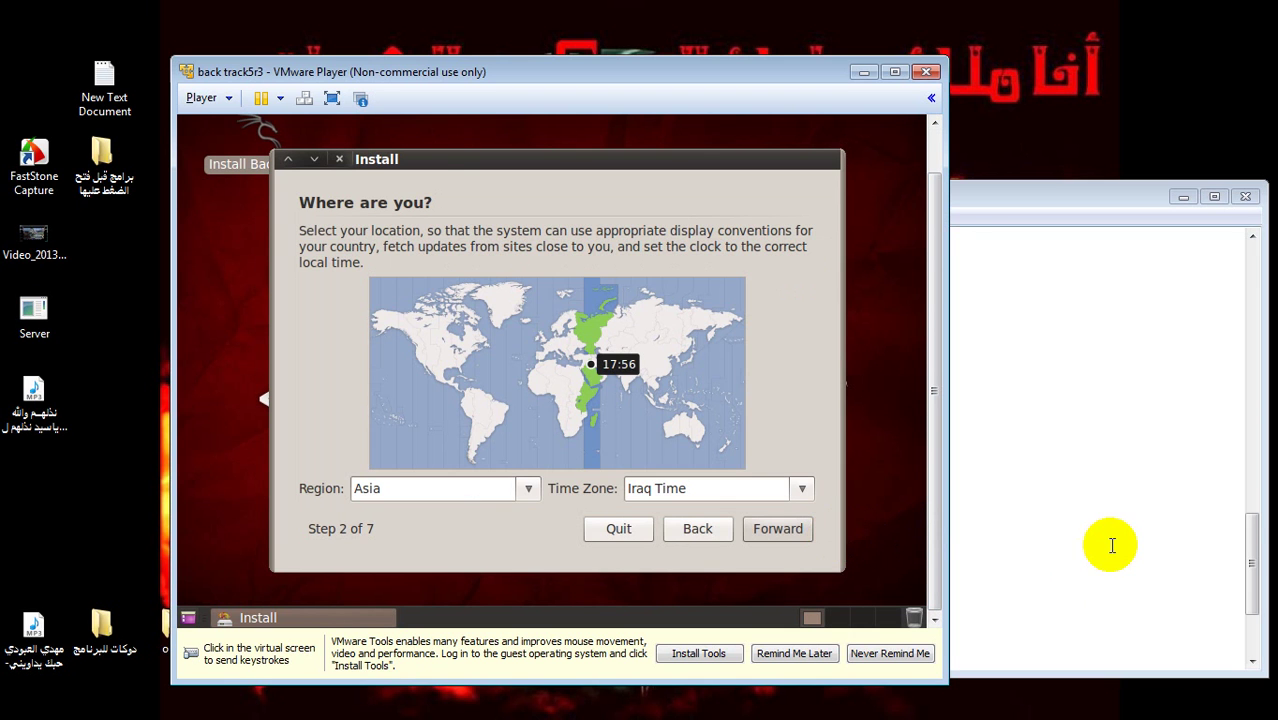
click(1107, 543)
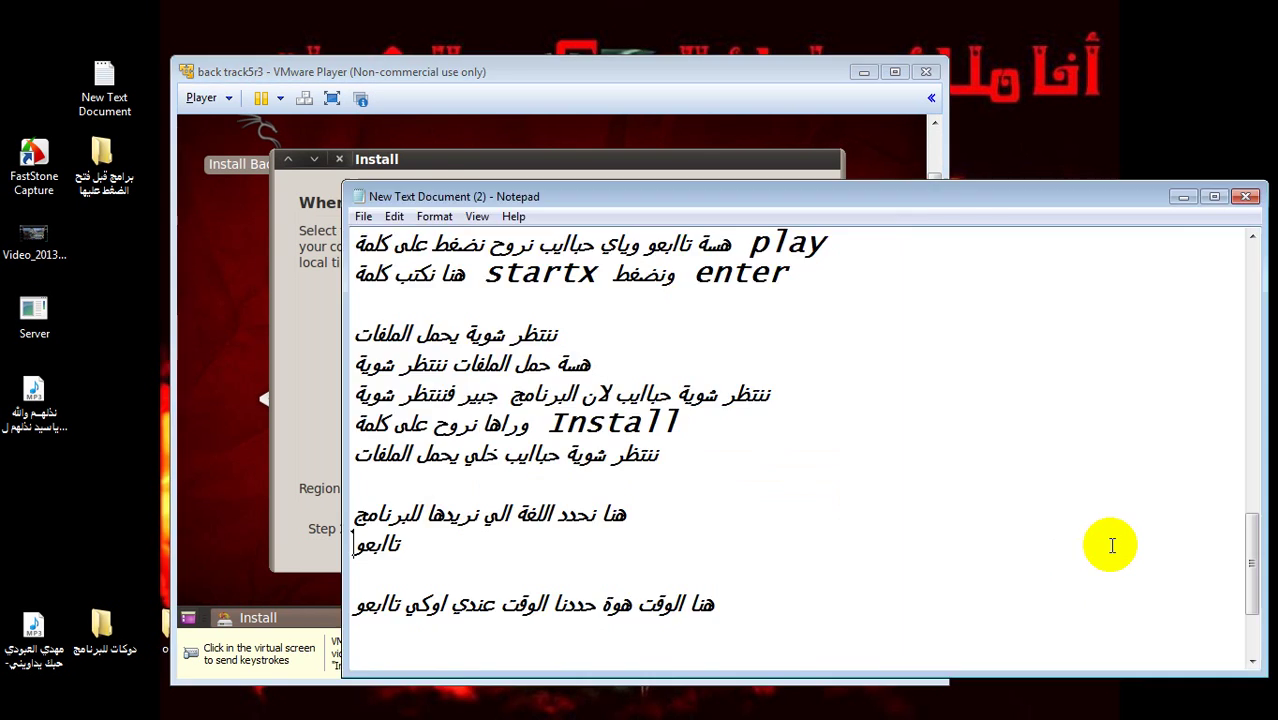
click(1252, 661)
click(1252, 661)
click(1252, 661)
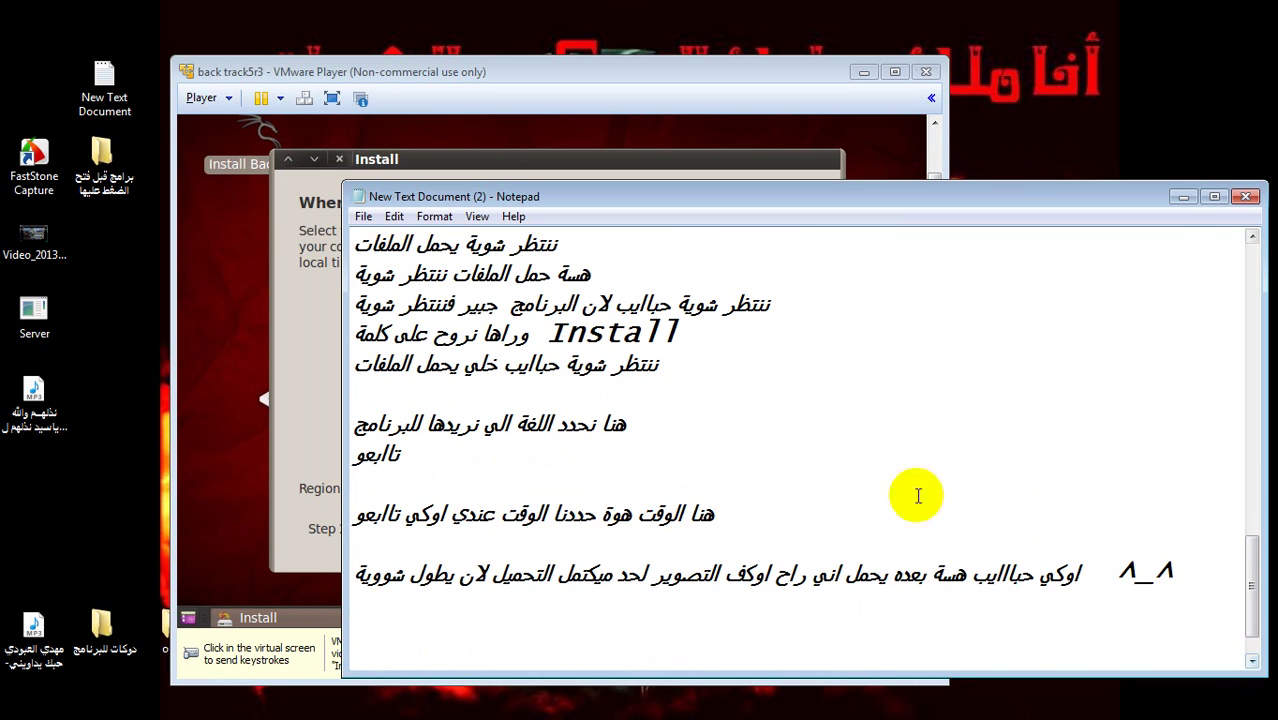
click(737, 517)
drag(737, 517, 419, 514)
key(Delete)
key(ctrl+z)
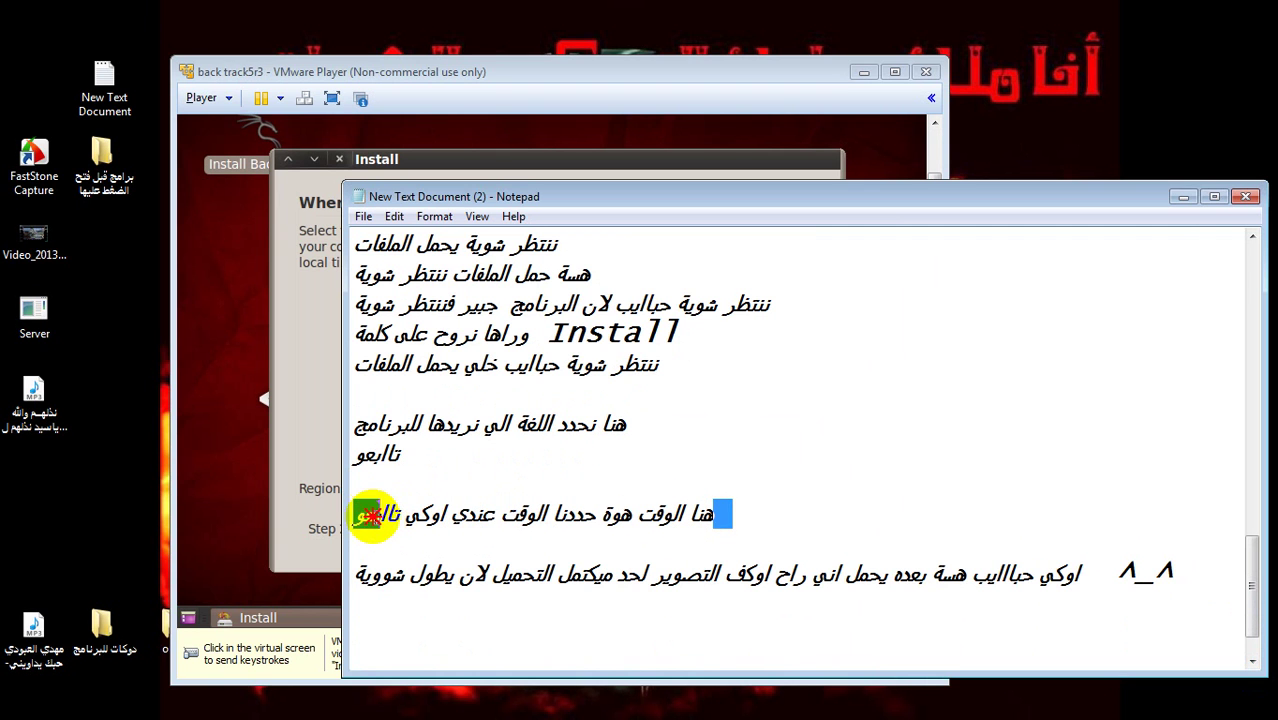
click(706, 512)
double_click(577, 516)
double_click(524, 514)
double_click(474, 514)
double_click(426, 514)
double_click(369, 516)
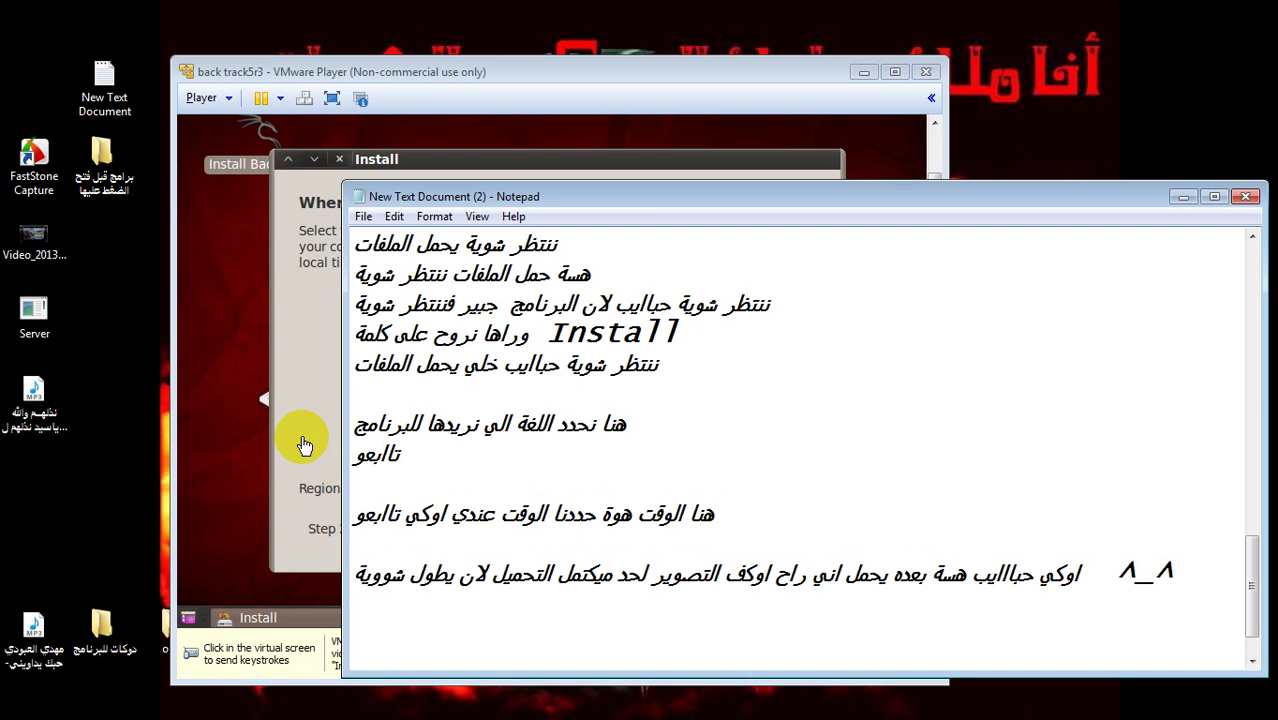
click(300, 434)
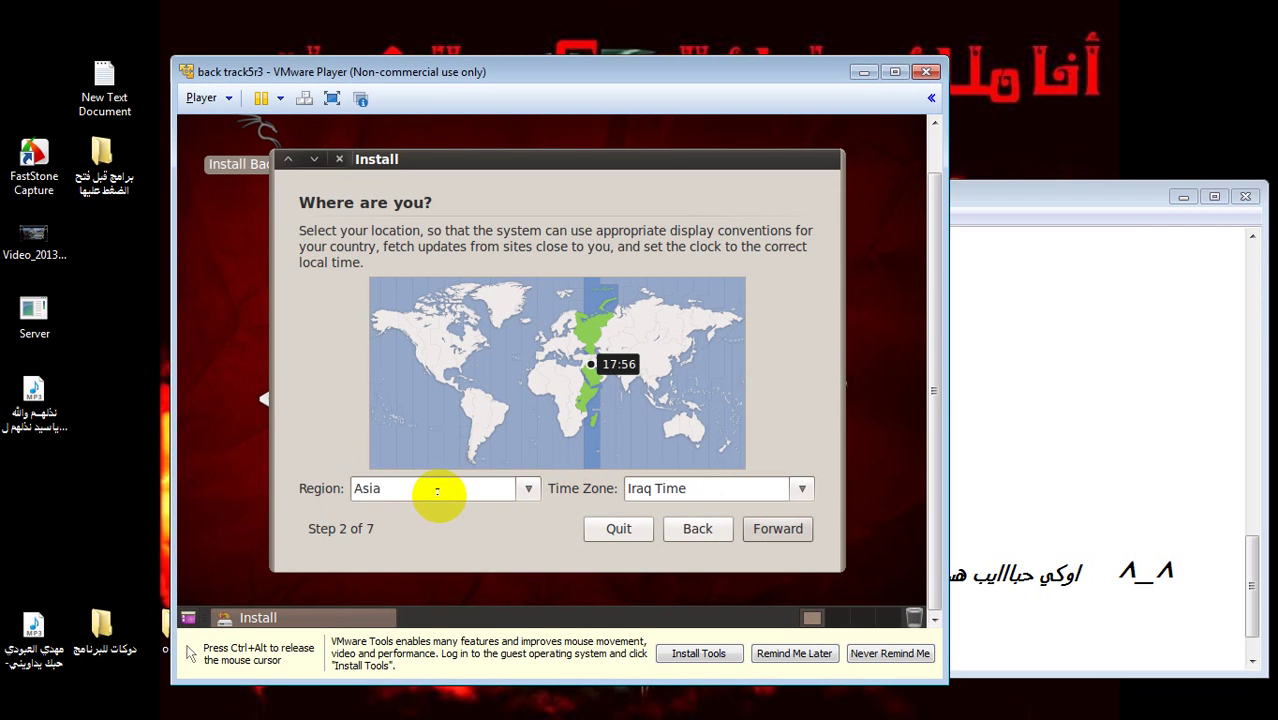
- Keep Asia as the region with Iraq Time as the time zone and continue with Forward
click(523, 498)
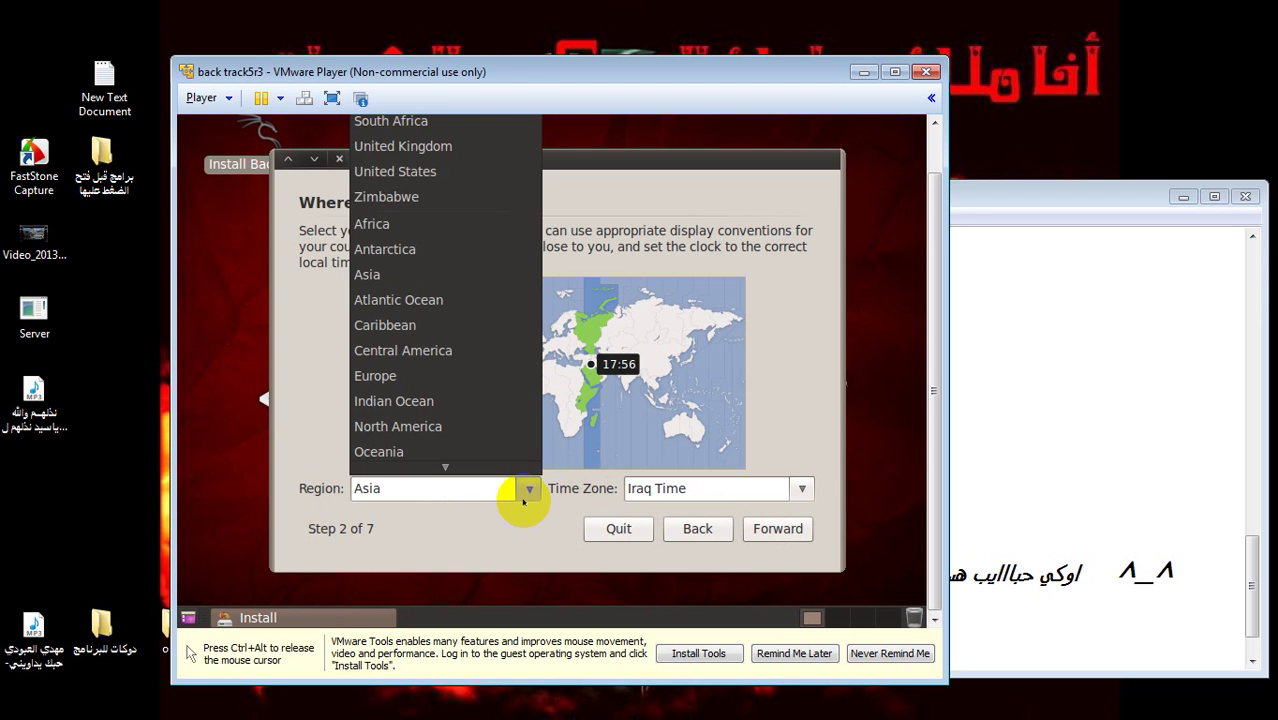
click(523, 495)
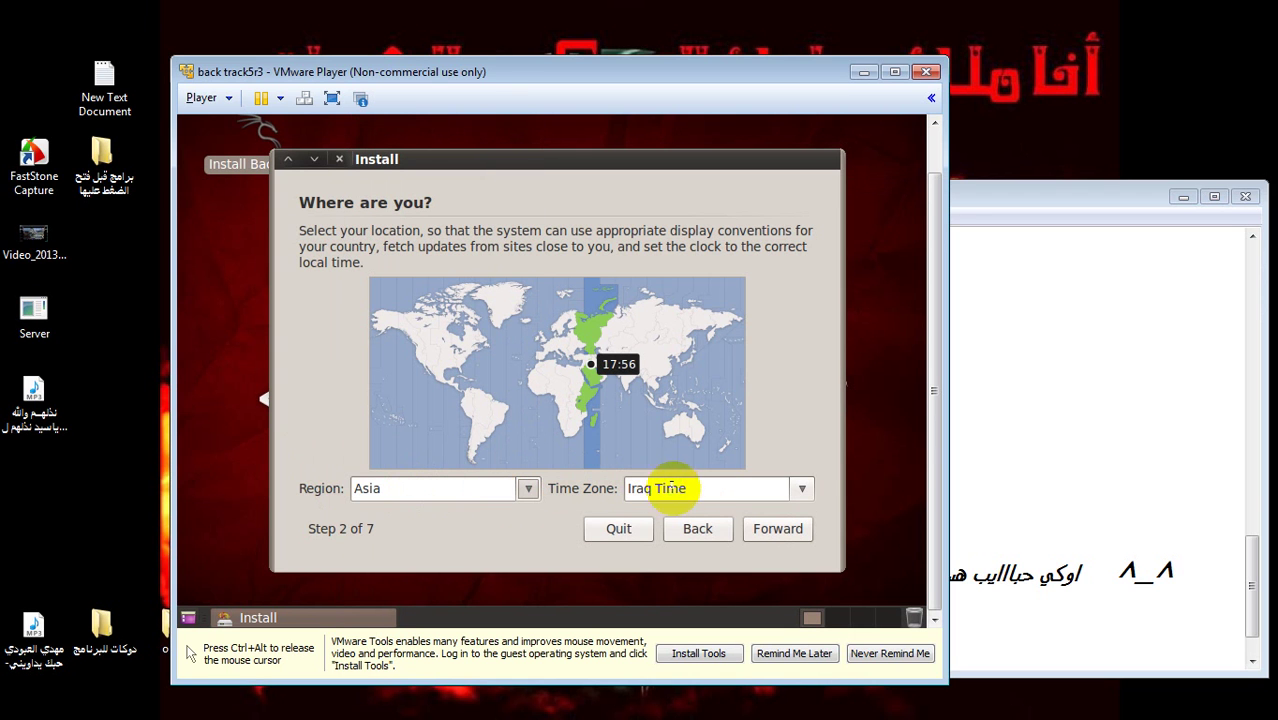
click(783, 528)
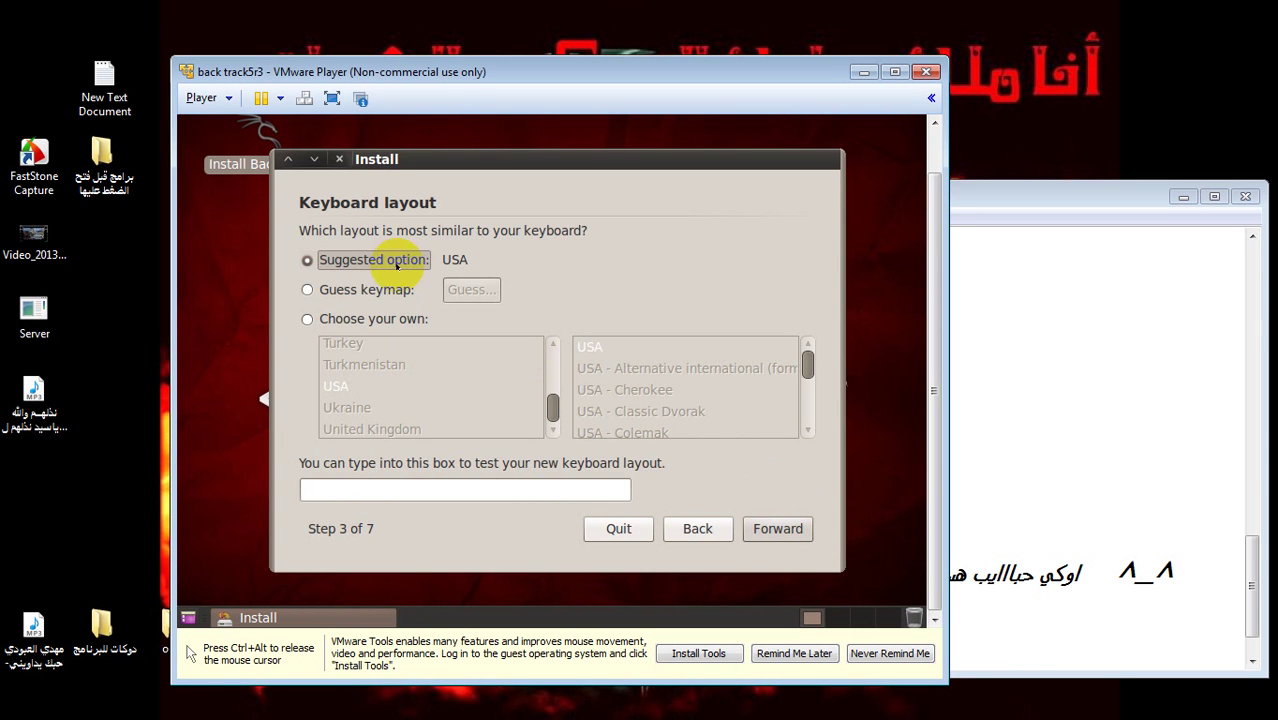
- Keep the suggested USA keyboard layout and move on to disk preparation
click(790, 528)
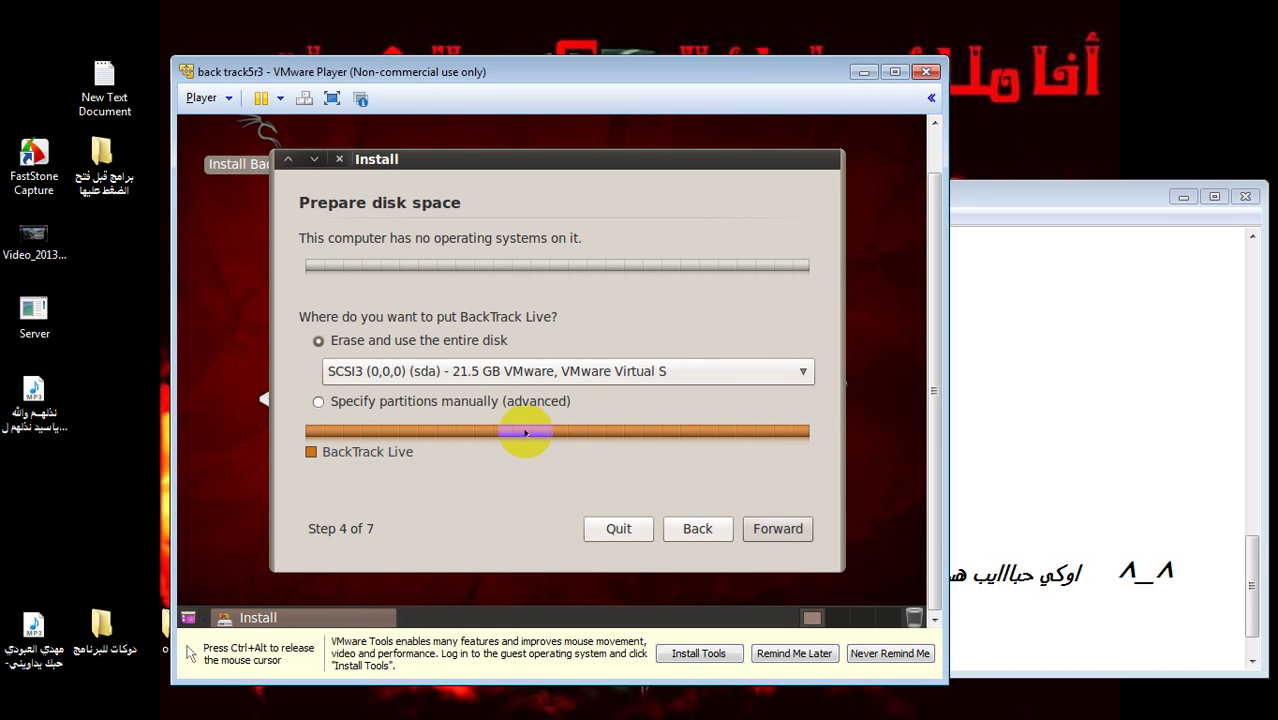
- Erase and use the entire 21.5 GB disk, then begin installing BackTrack
click(748, 529)
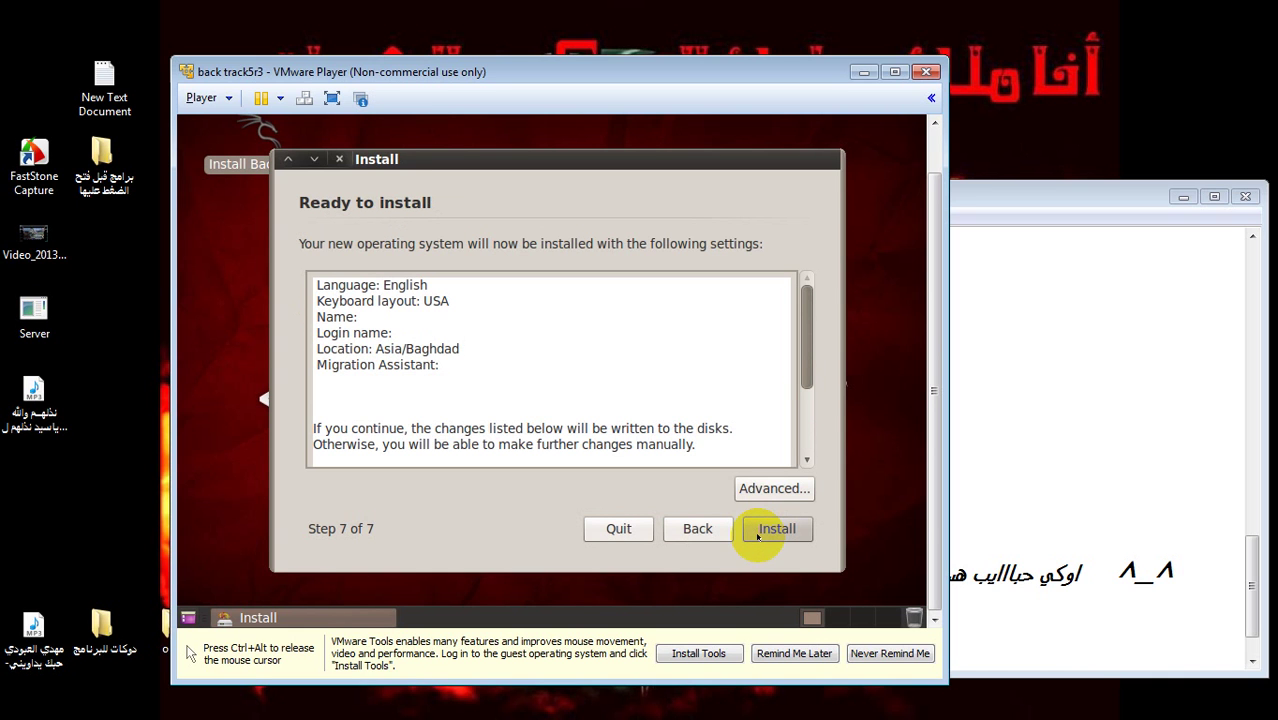
click(760, 533)
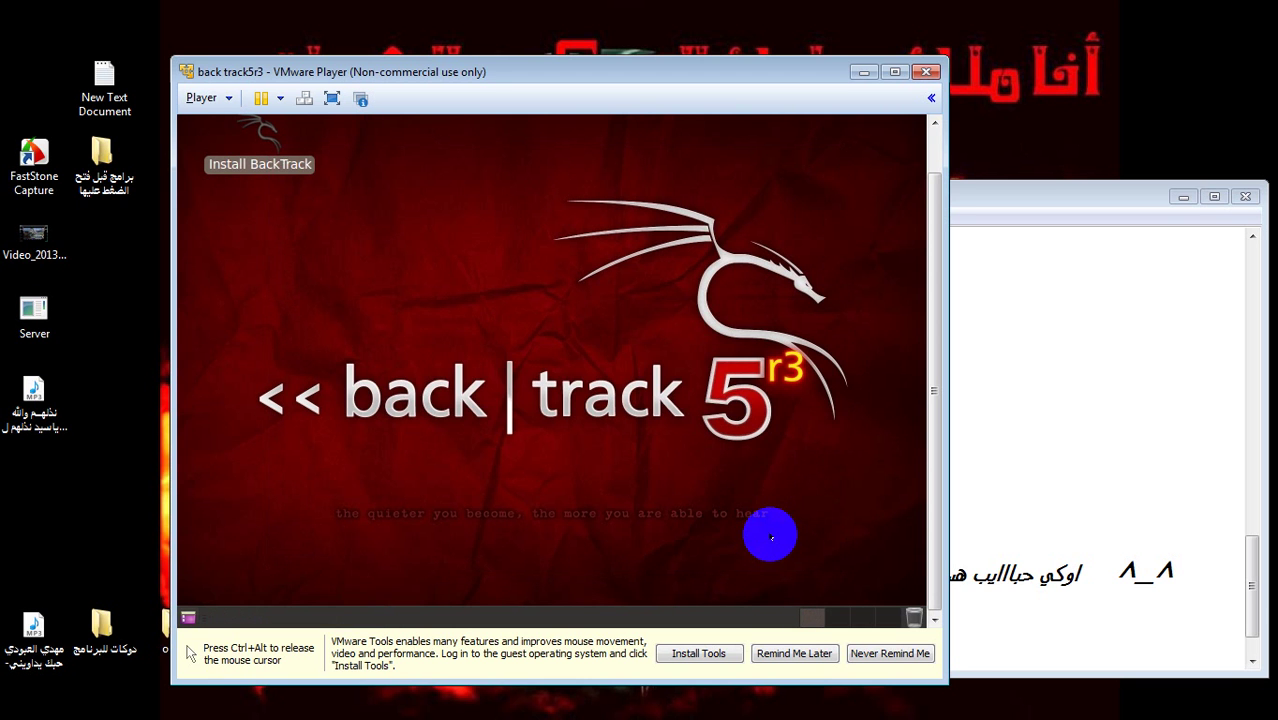
- Scroll to the latest note in Notepad, then minimise it to watch installation at 5%
click(1015, 479)
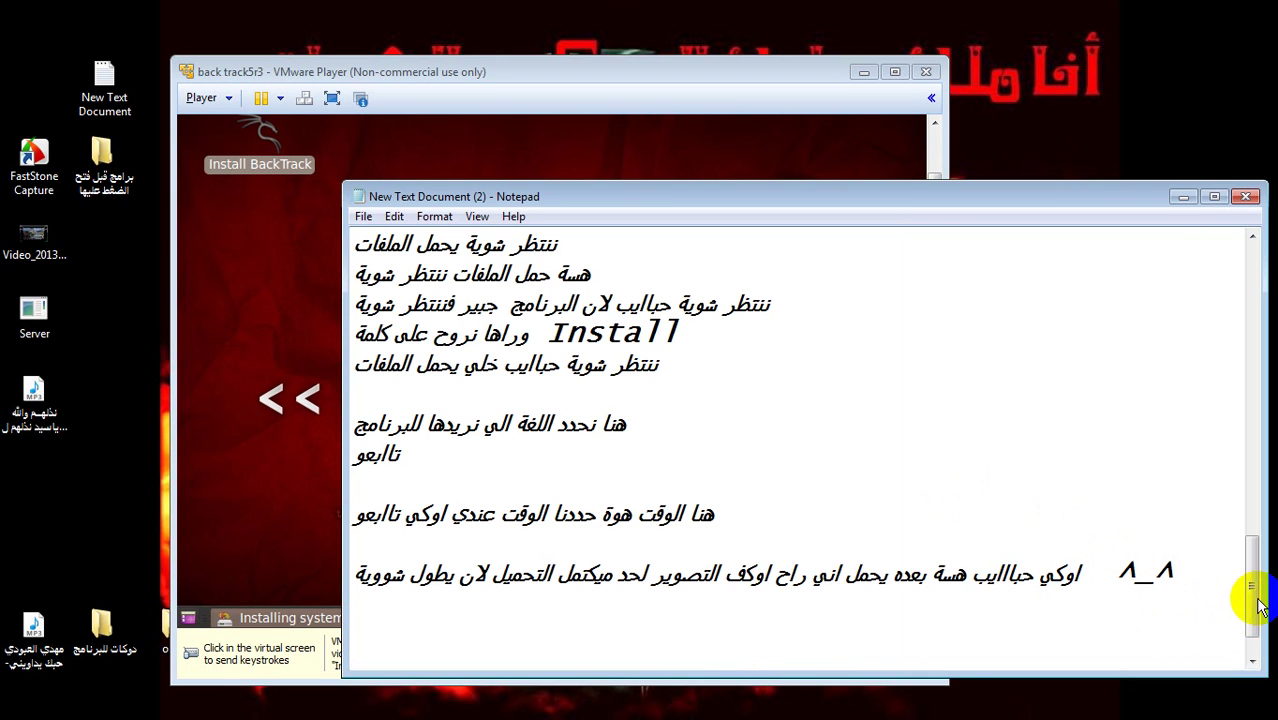
scroll(1258, 605, down, 2)
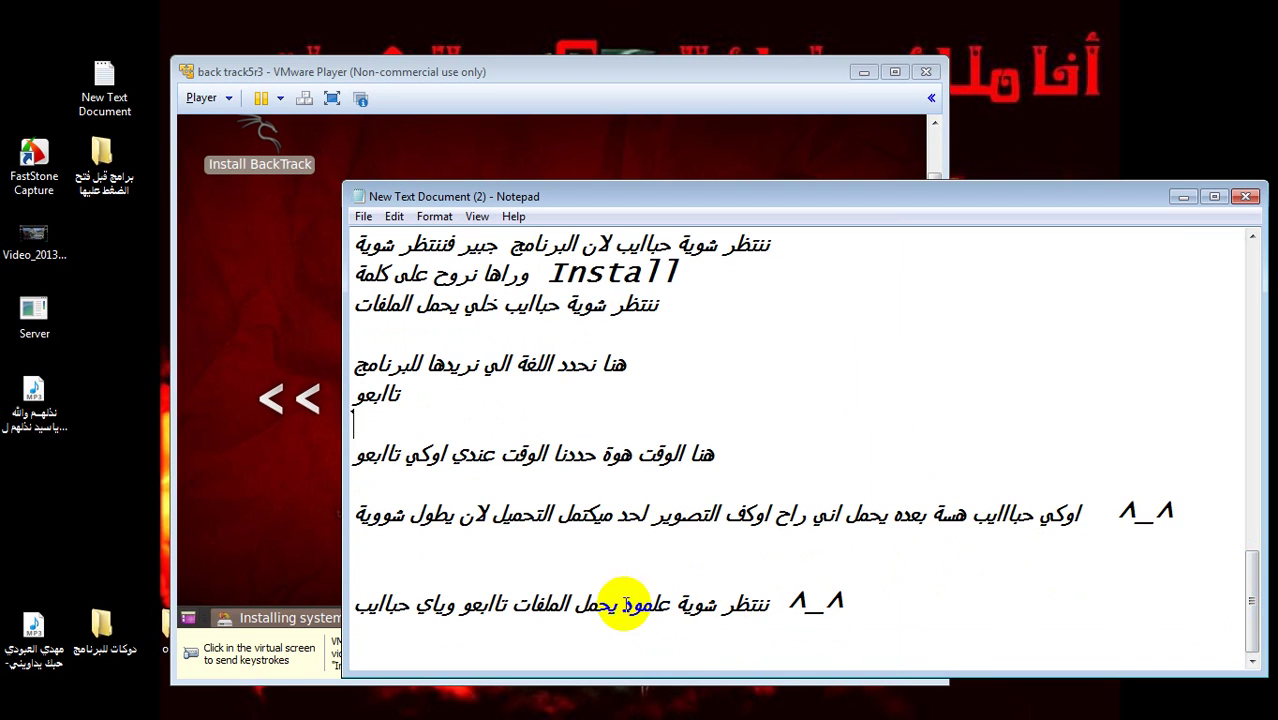
click(1165, 530)
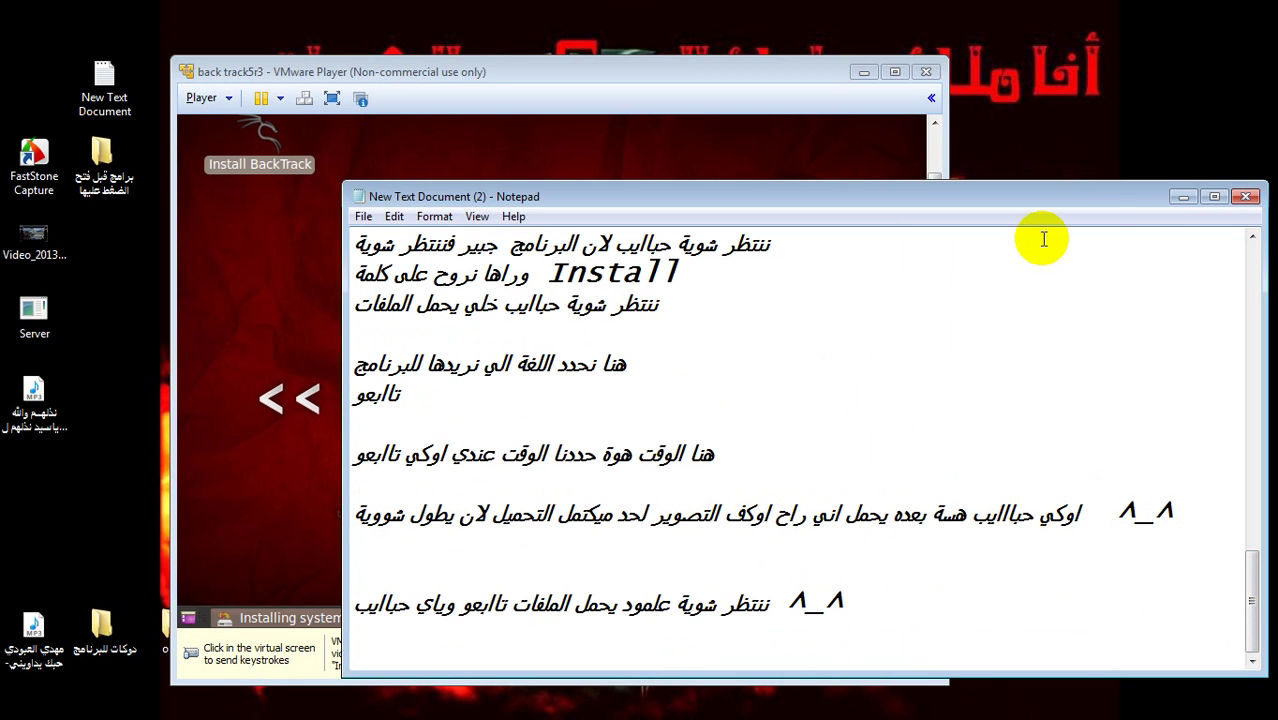
click(1178, 198)
click(785, 350)
key(ctrl+alt)
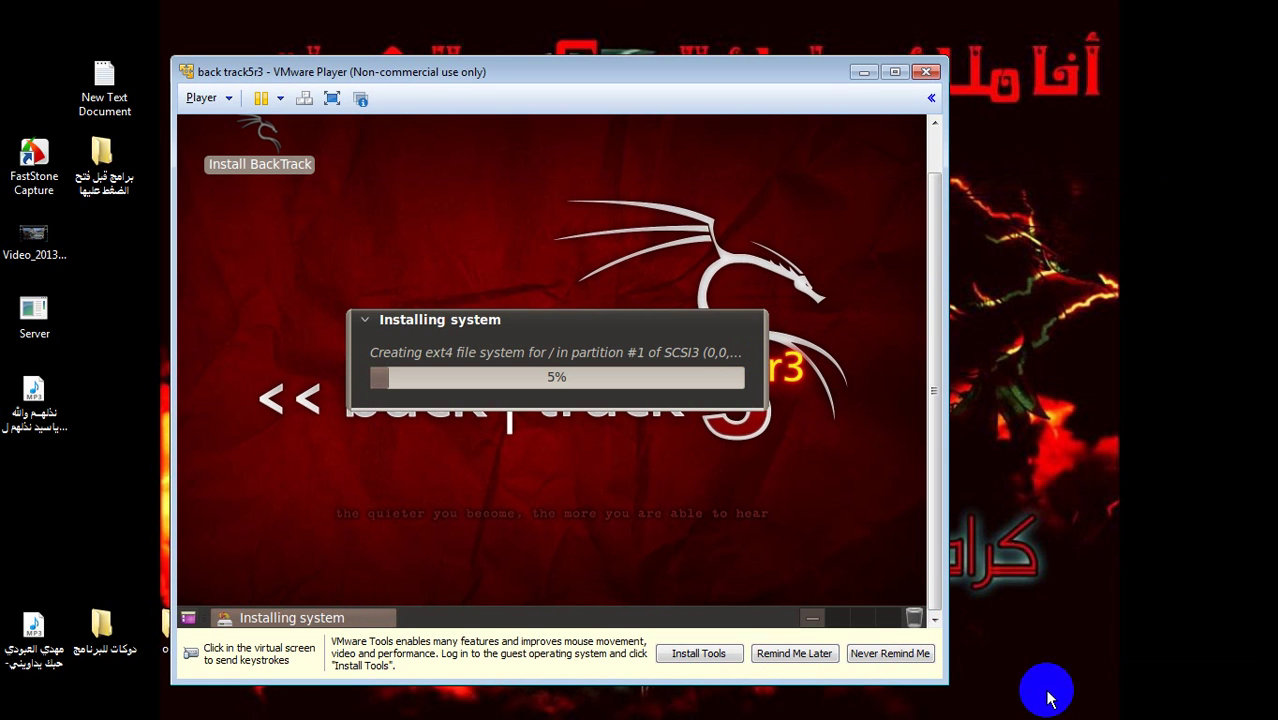
- Pause the recorder until installation completes, review the newest note, and minimise Notepad
right_click(1091, 702)
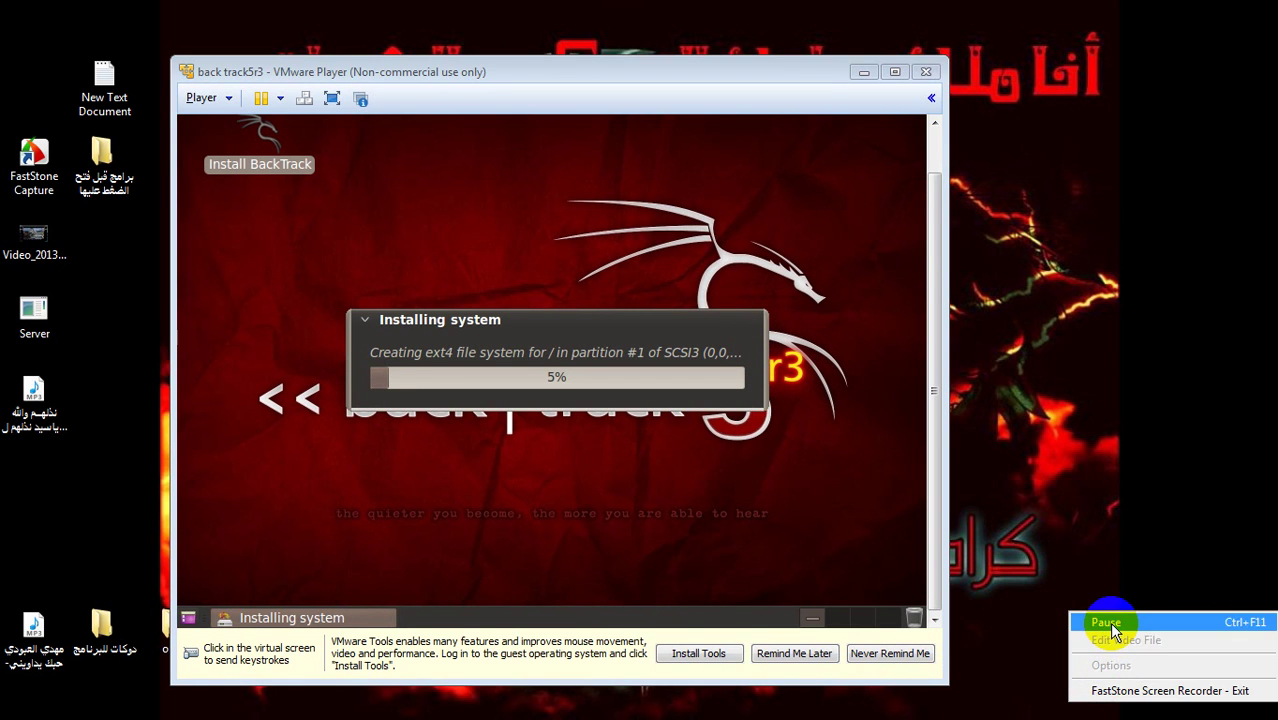
click(1104, 622)
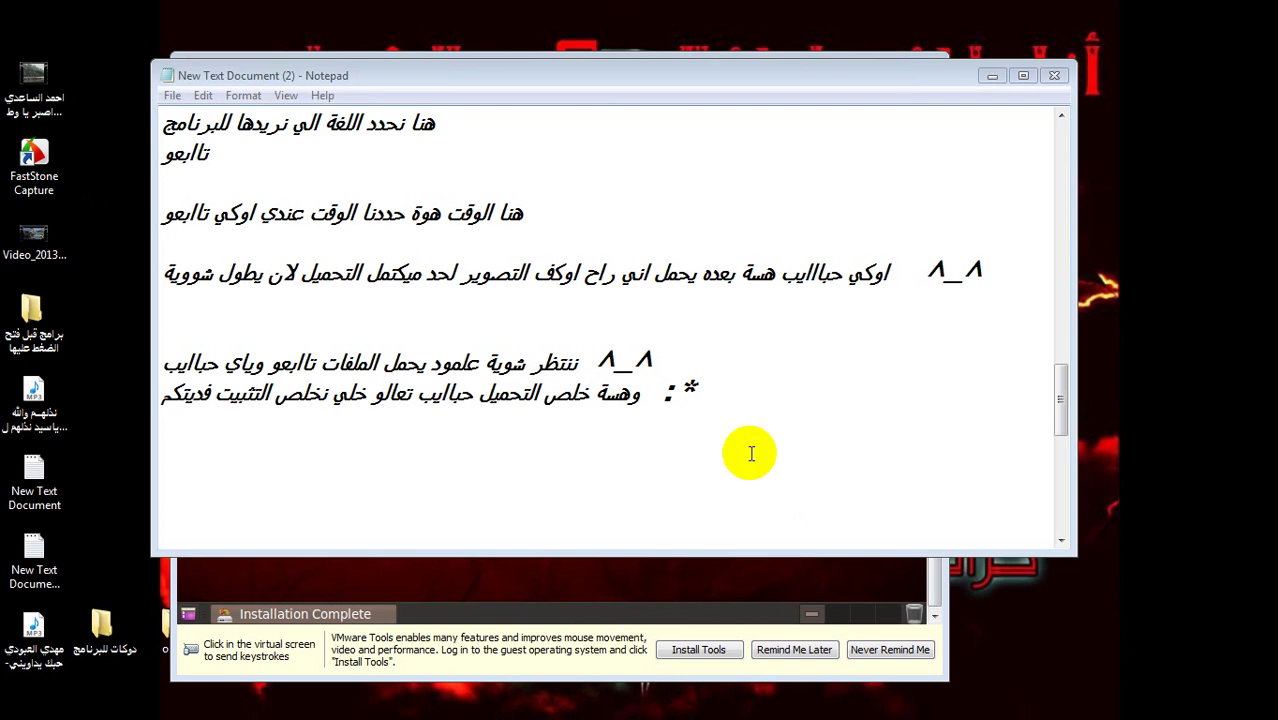
drag(747, 448, 445, 392)
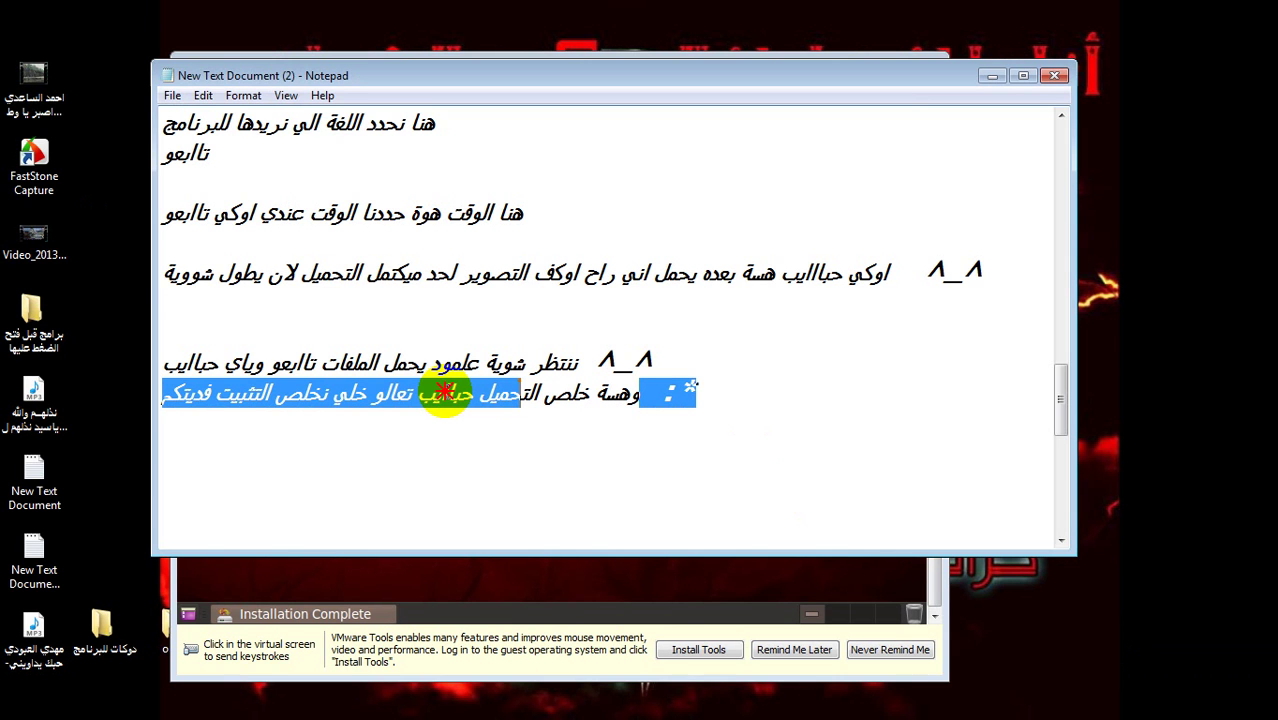
drag(445, 392, 285, 428)
click(286, 430)
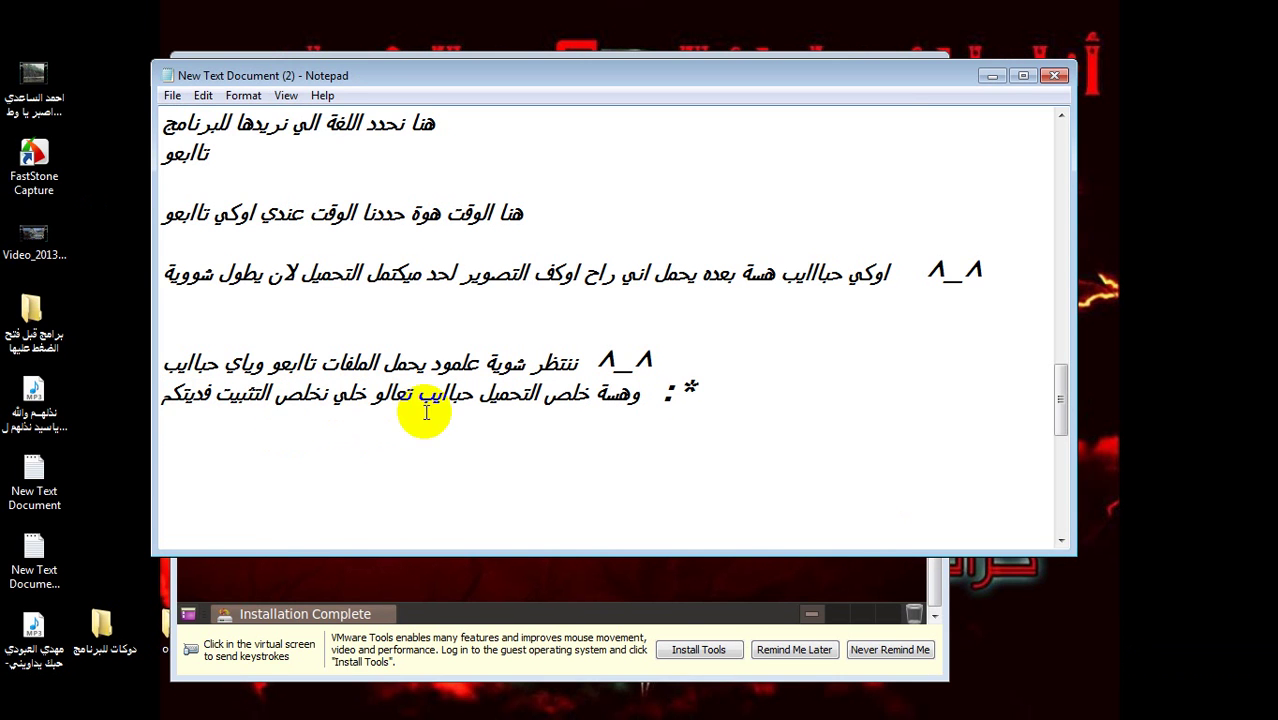
click(990, 80)
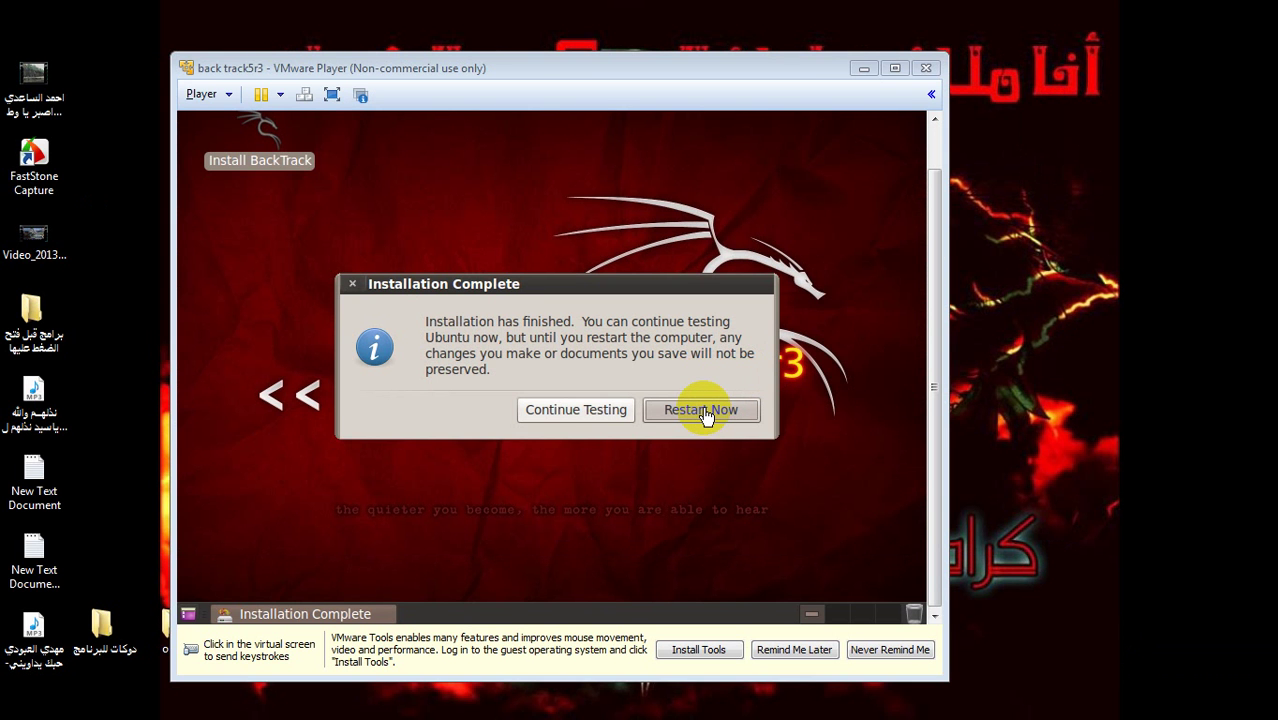
- Choose Restart Now in the finished BackTrack installer inside the virtual machine
click(705, 415)
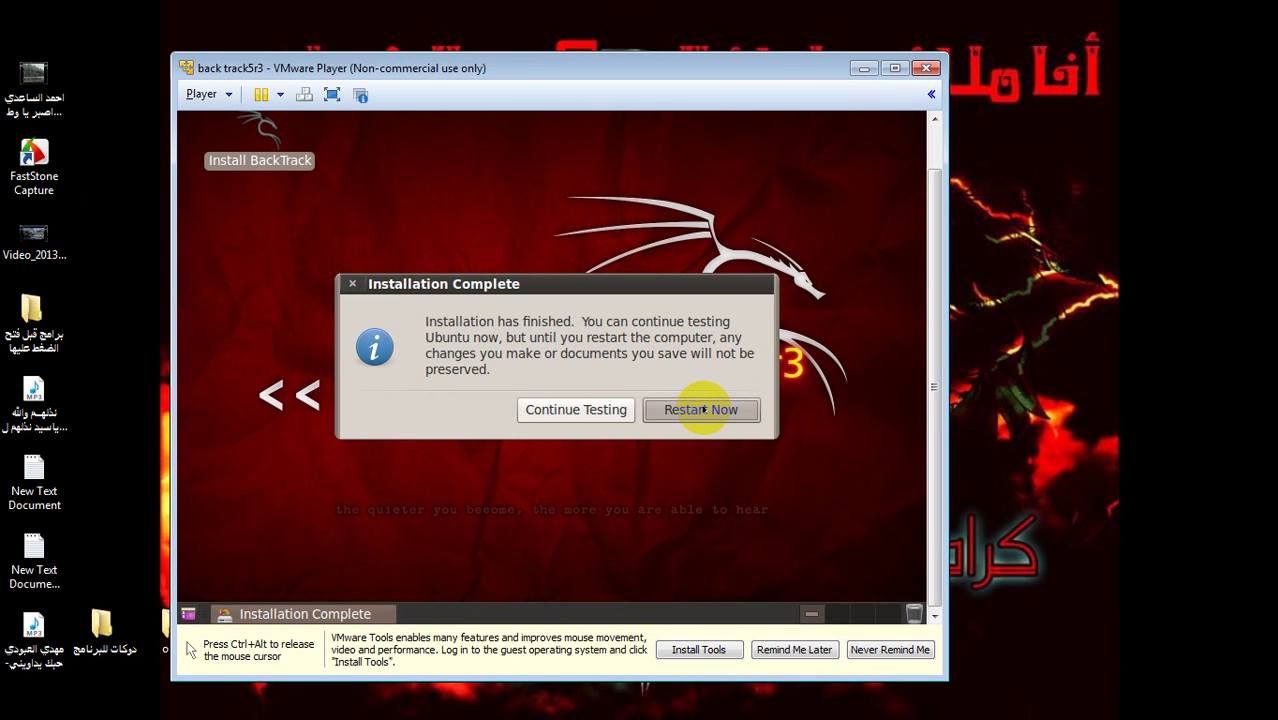
click(700, 409)
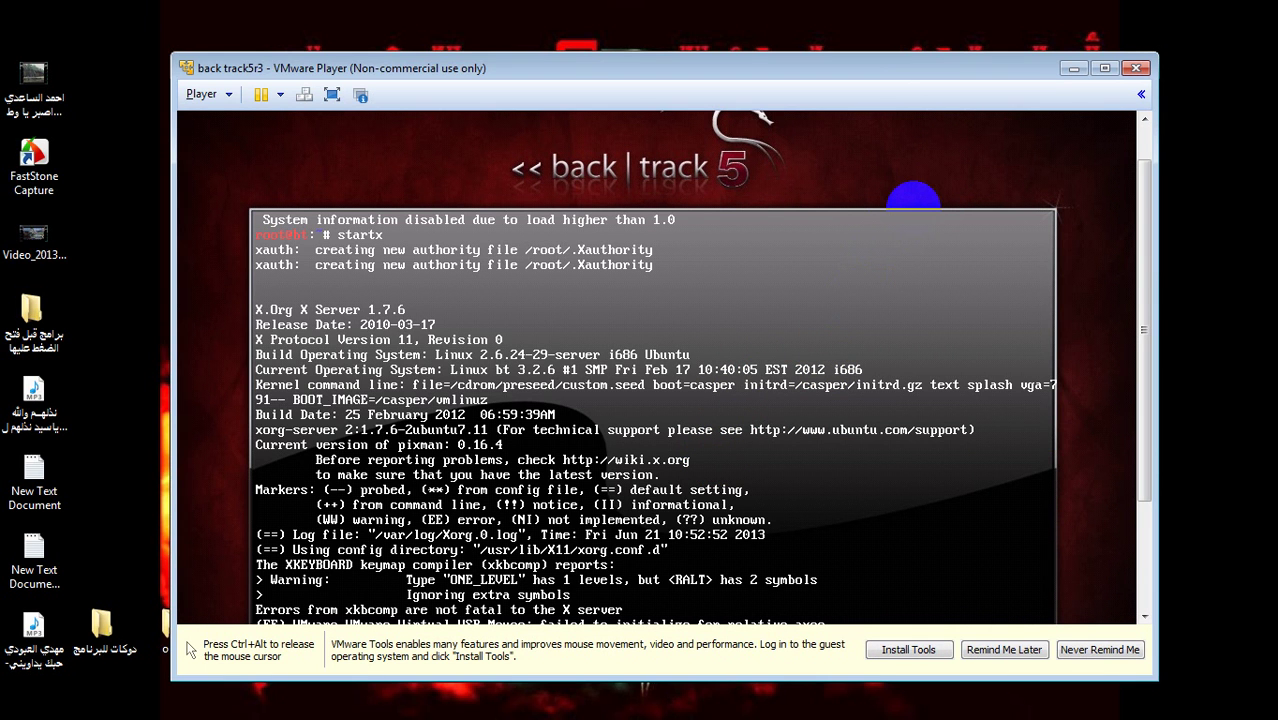
- Confirm the remove-installation-media prompt with Enter so the BackTrack VM reboots
key(ctrl+alt)
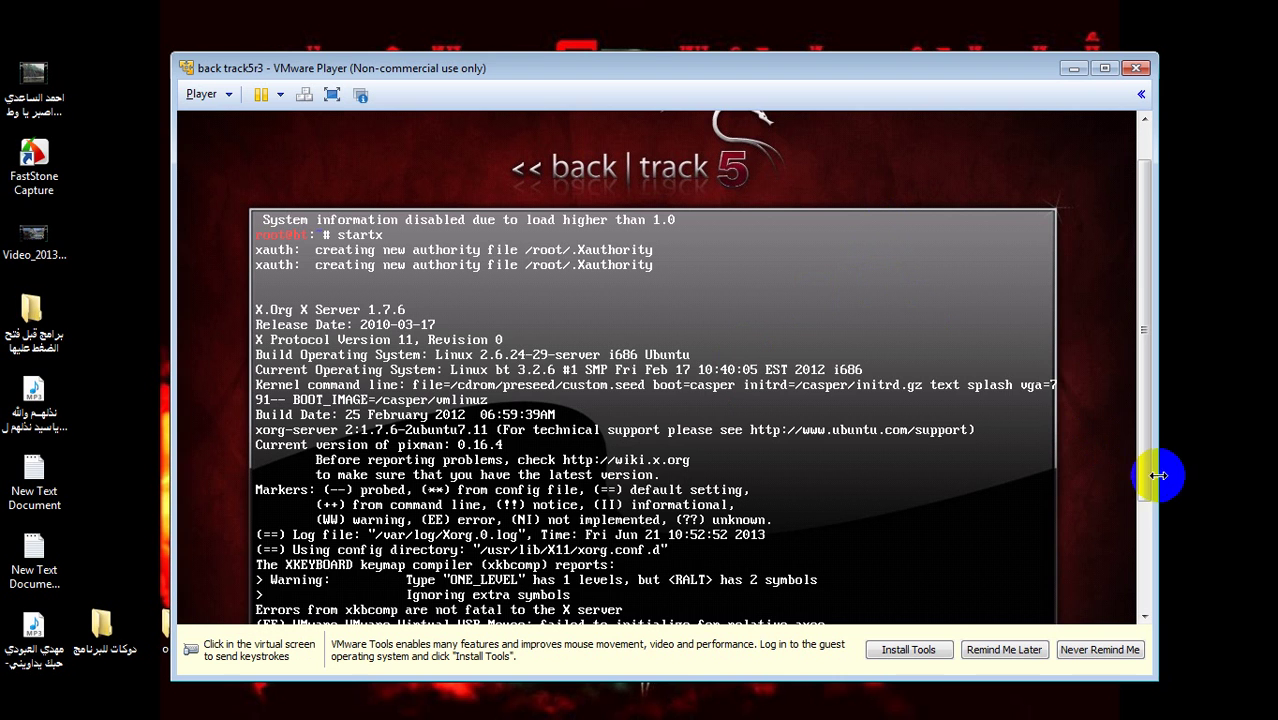
drag(1142, 464, 1105, 563)
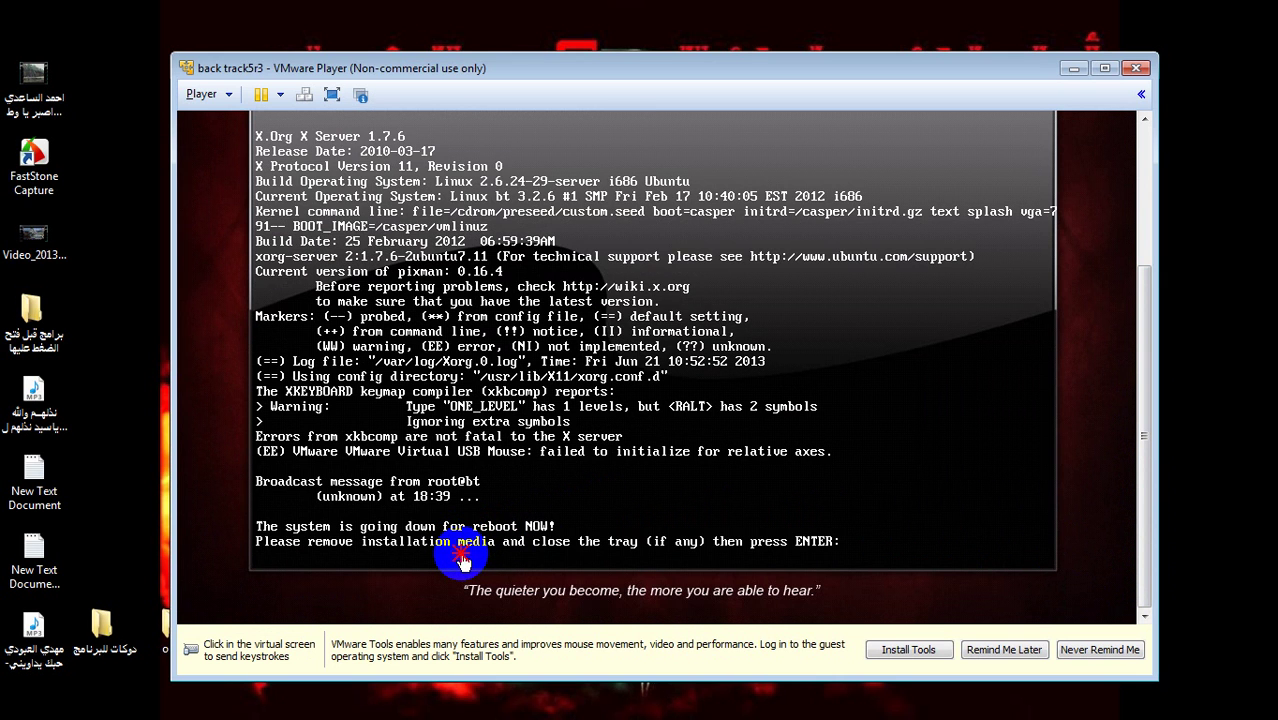
click(460, 555)
key(Return)
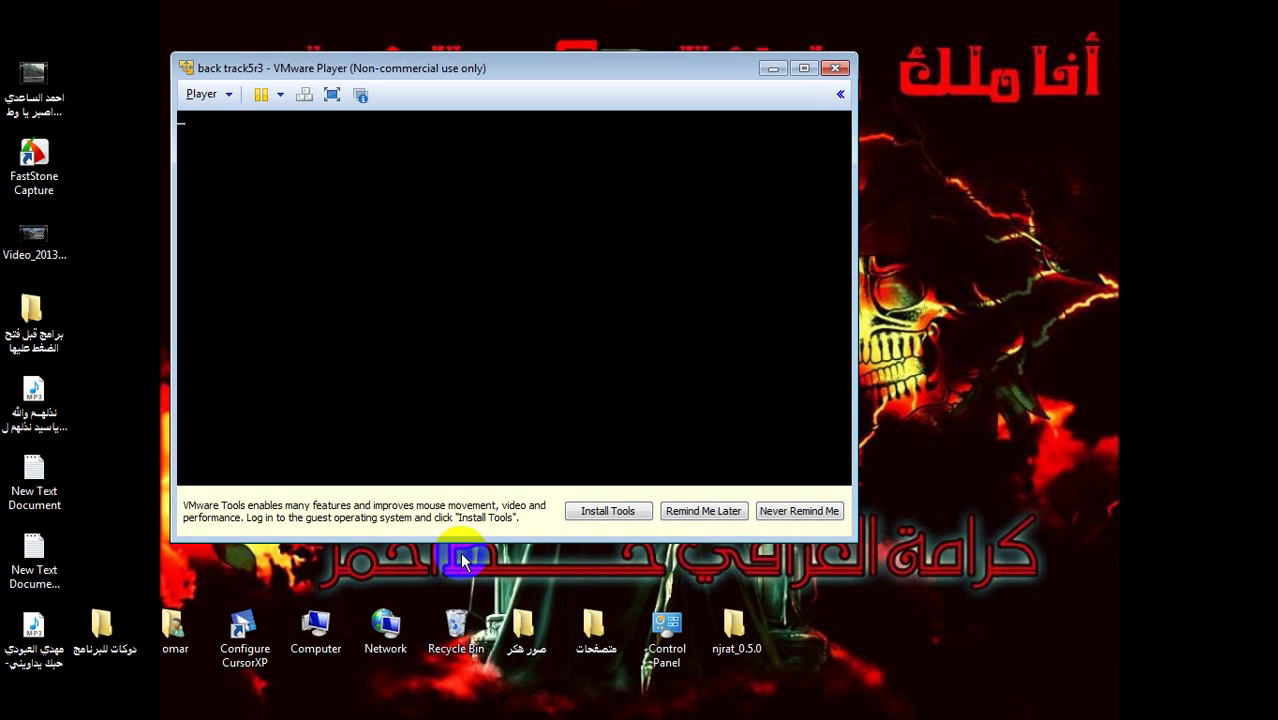
click(504, 463)
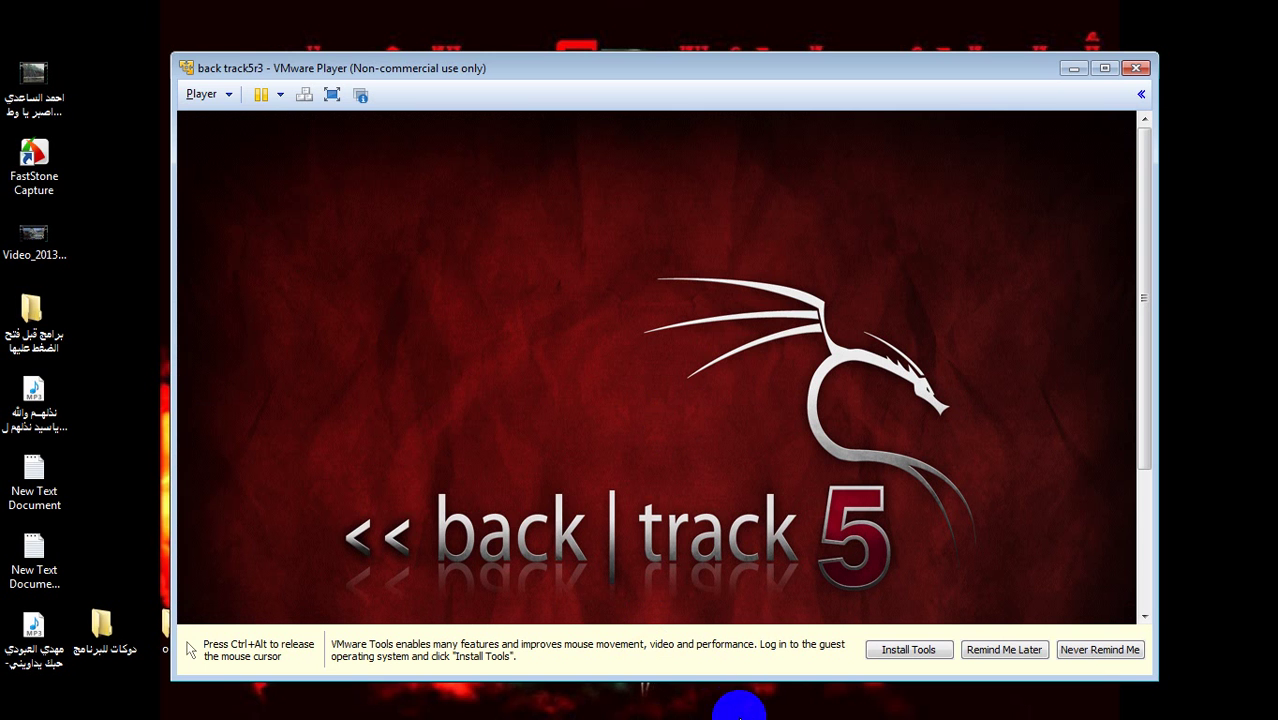
- Bring the Notepad notes in front of the BackTrack 5 splash screen with Alt+Tab
key(alt+Tab)
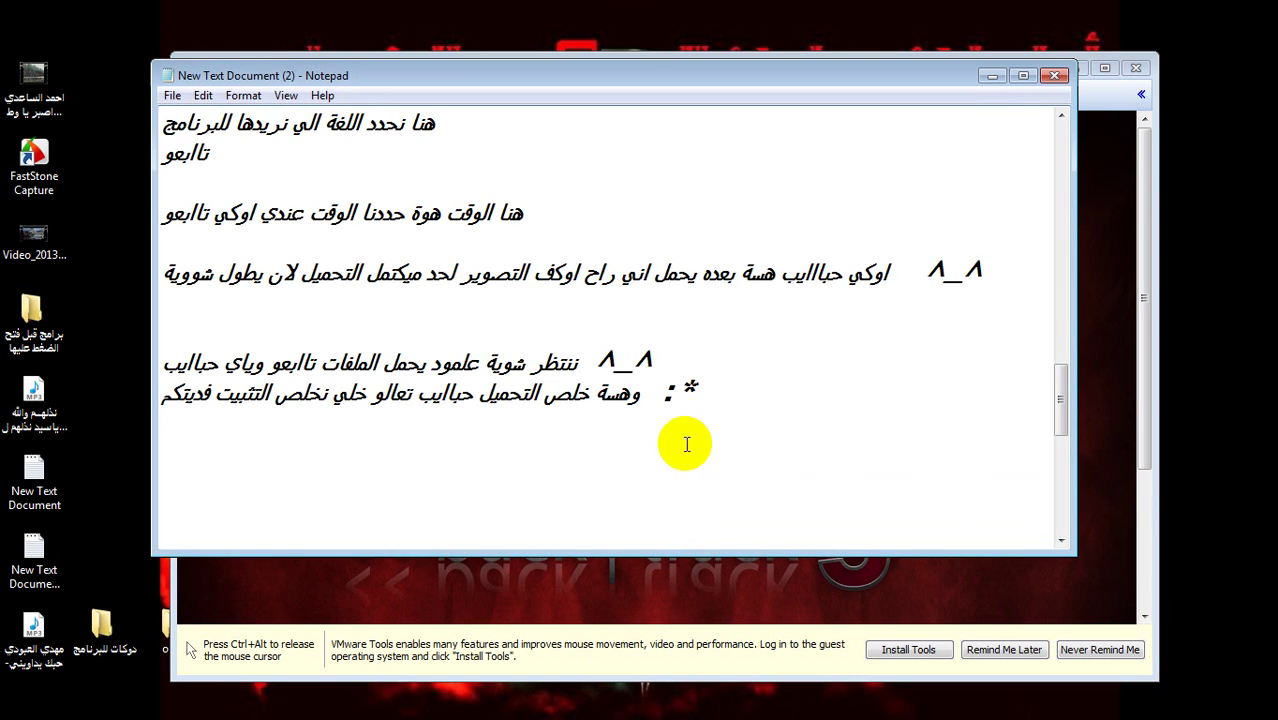
- Look over the last lines of the notes, selecting and moving around the closing text
click(722, 393)
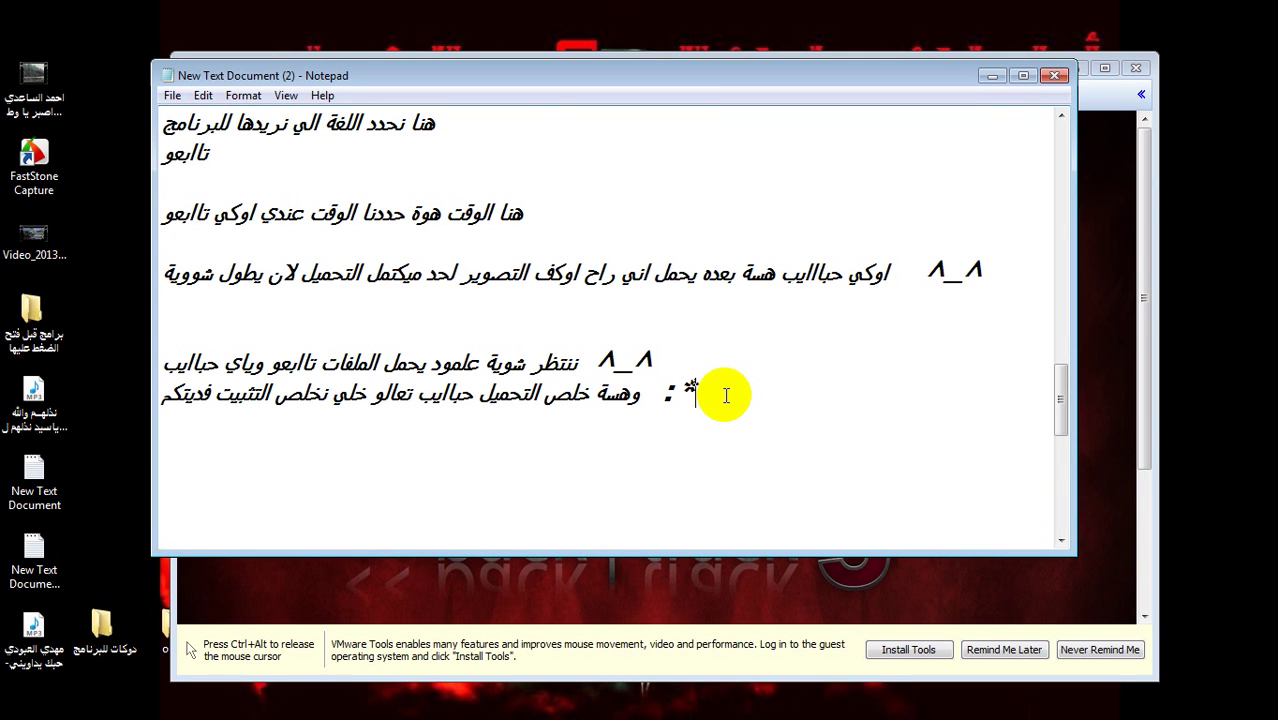
click(726, 395)
drag(676, 395, 400, 393)
click(485, 452)
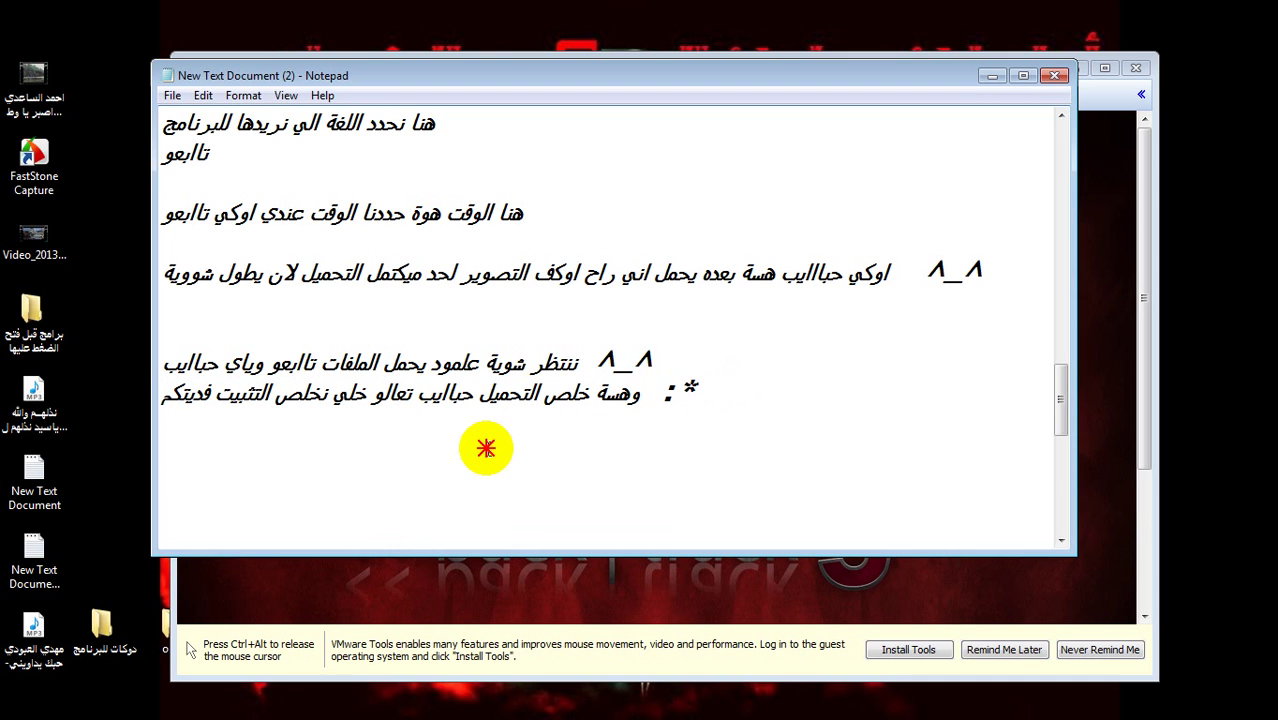
click(656, 422)
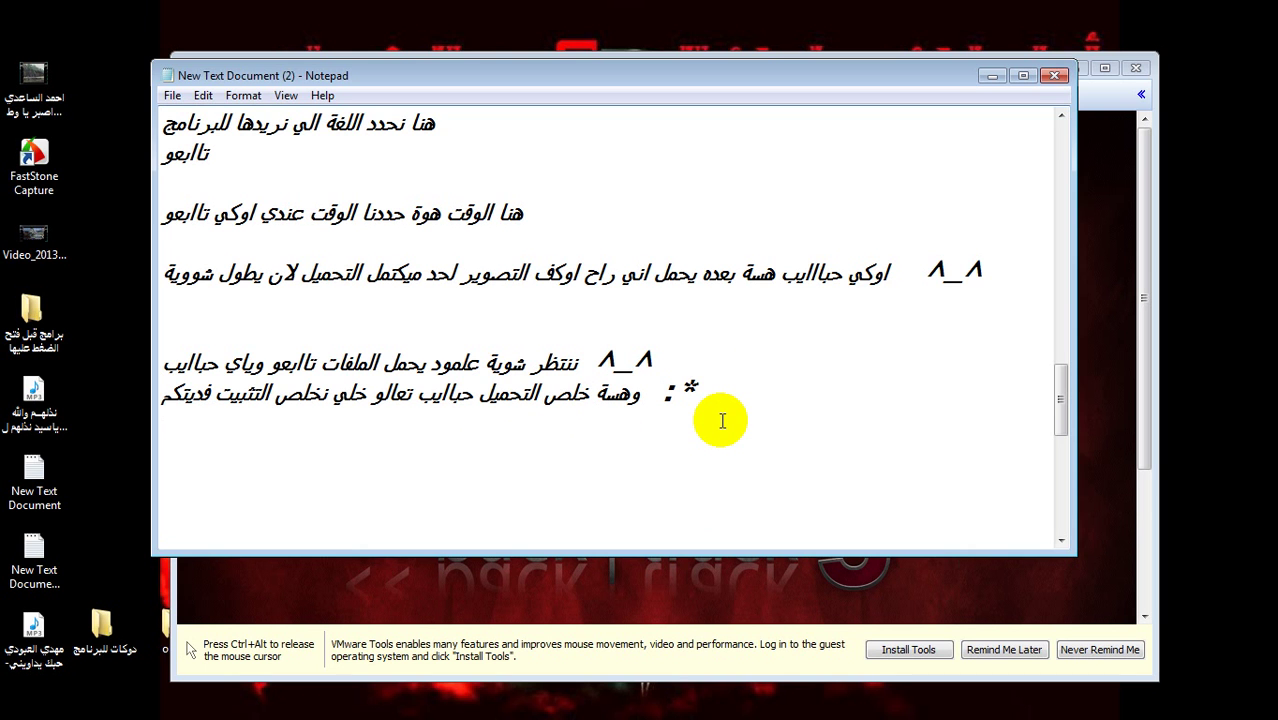
click(710, 329)
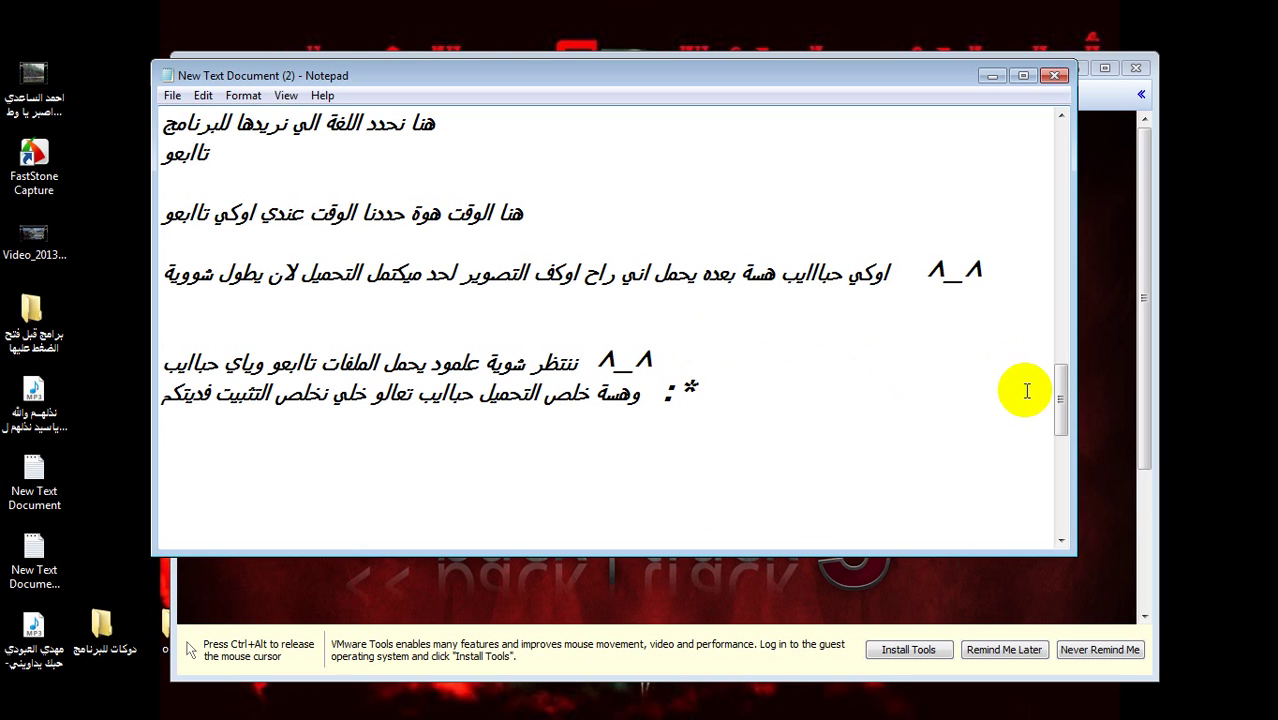
- Scroll to the top of the notes, select the upper lines and delete them
drag(1061, 400, 1058, 195)
click(903, 248)
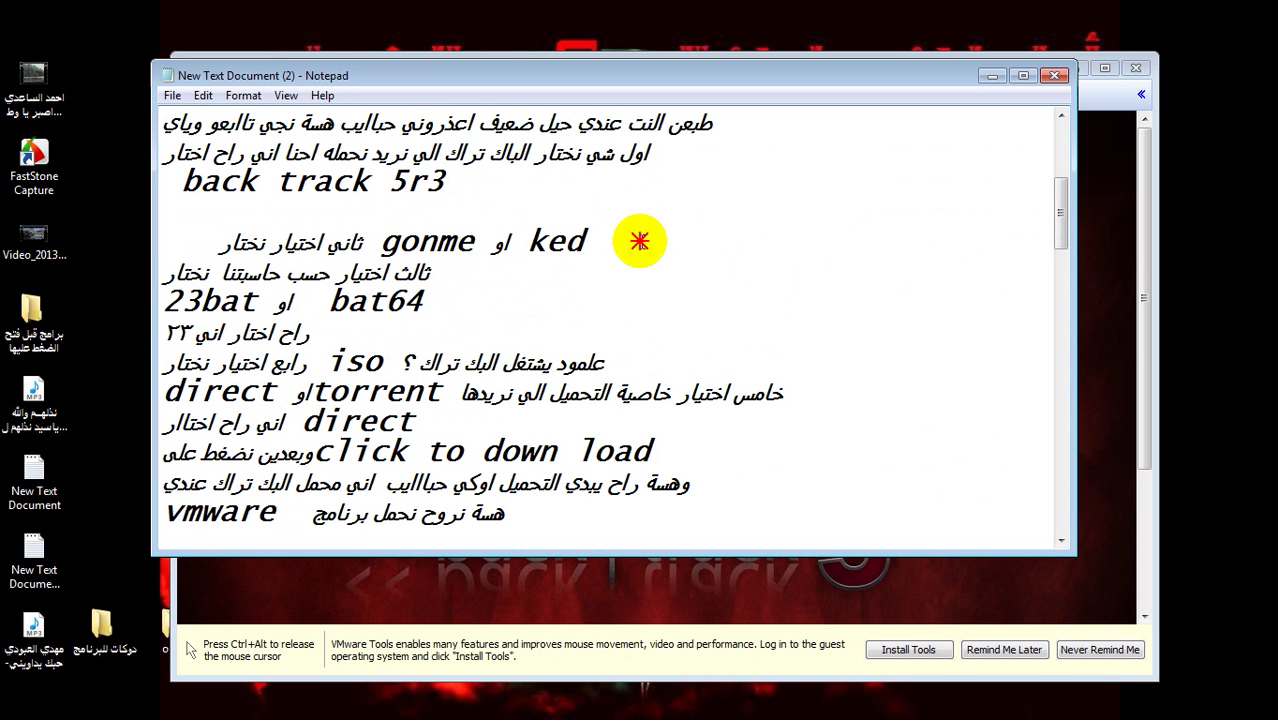
drag(567, 240, 555, 240)
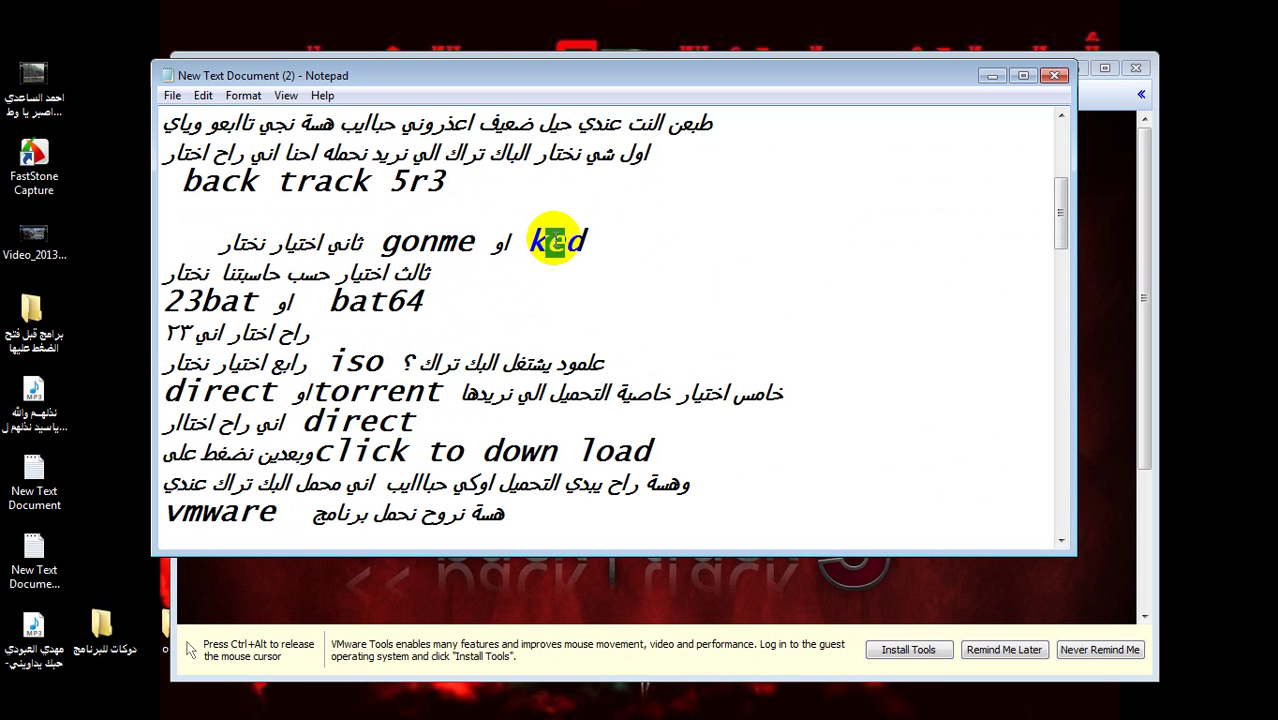
drag(756, 120, 583, 536)
key(Delete)
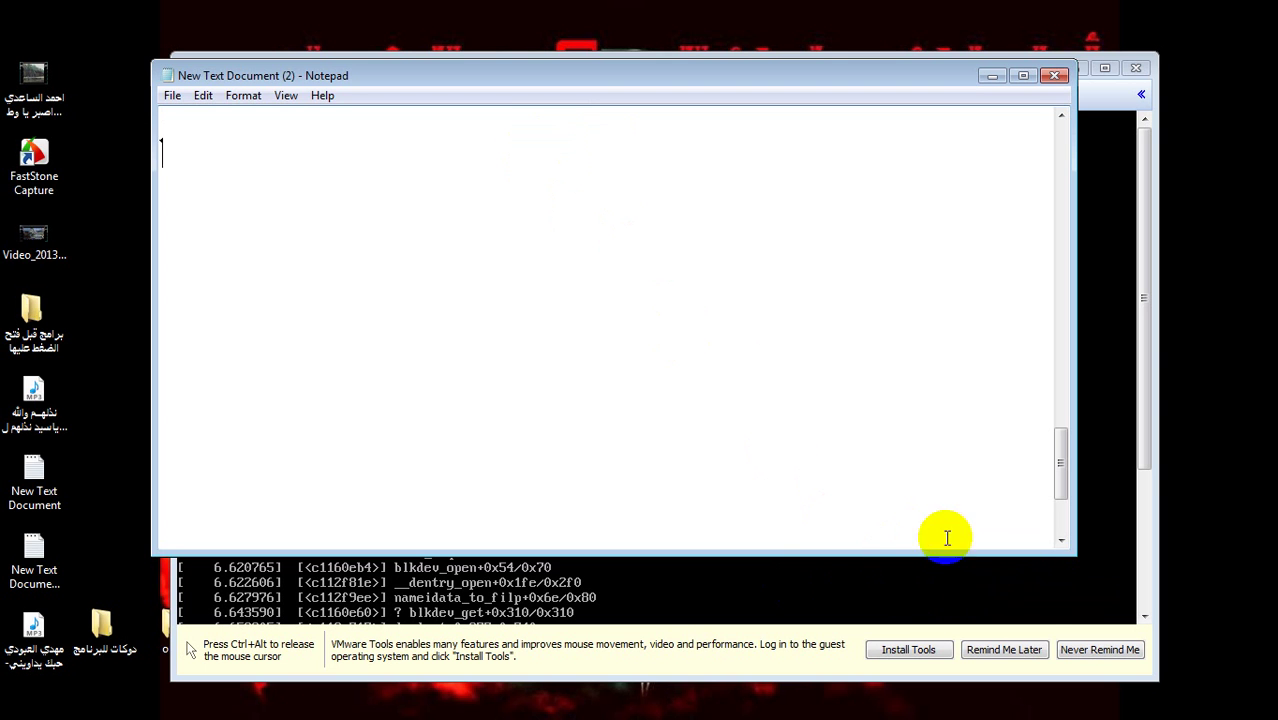
- Resume recording and type 'هسة كمل التحميل البرنامج تعالو خلي نشوف' below the notes
right_click(1099, 698)
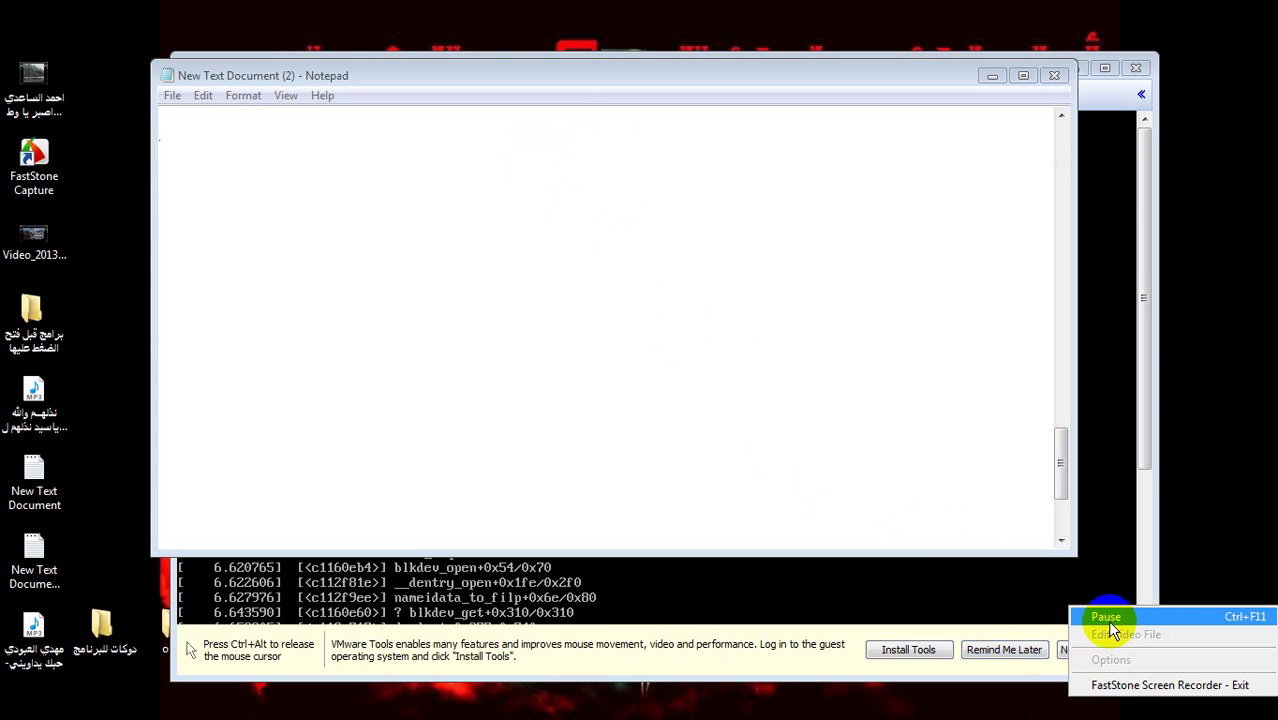
click(1106, 617)
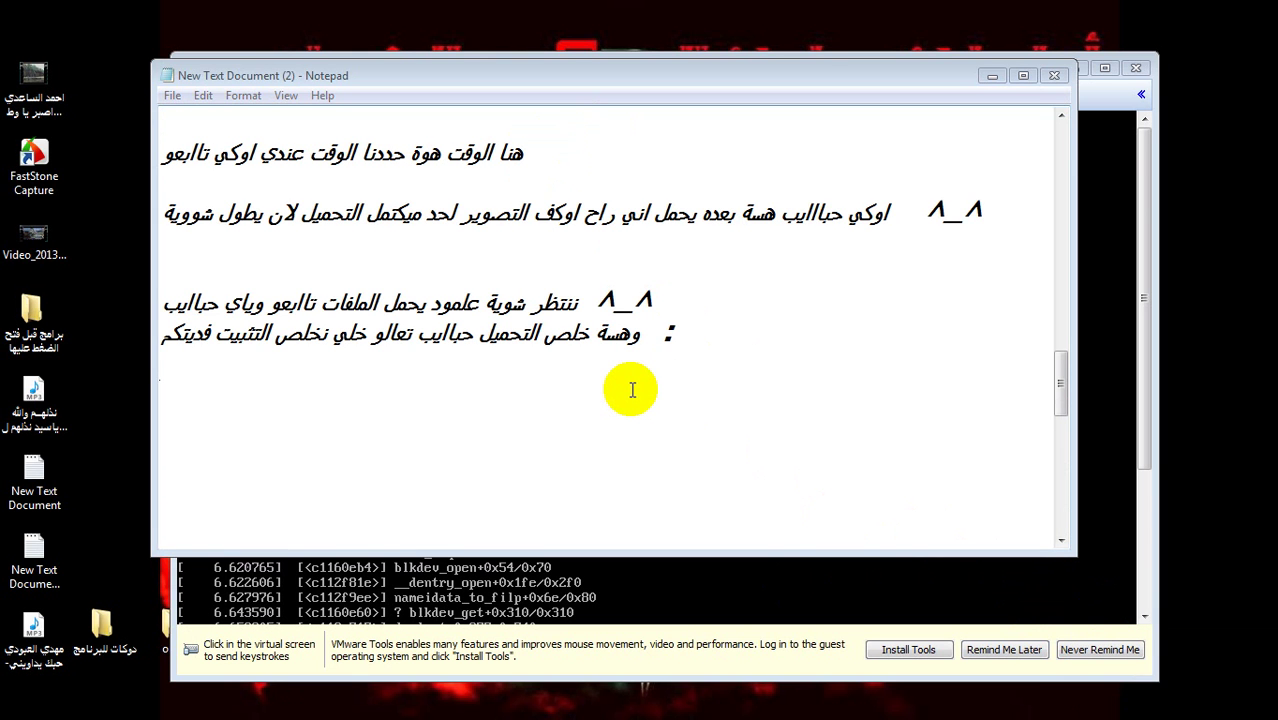
click(632, 390)
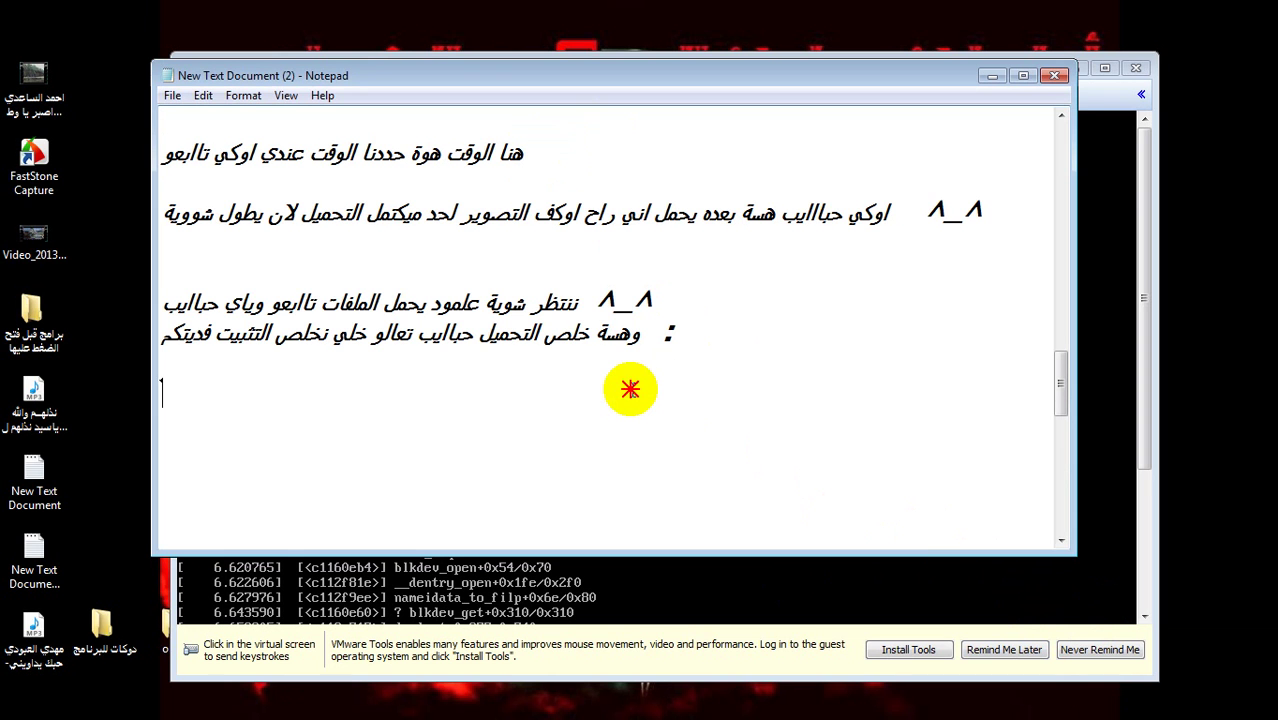
text(هسة كمل التحم)
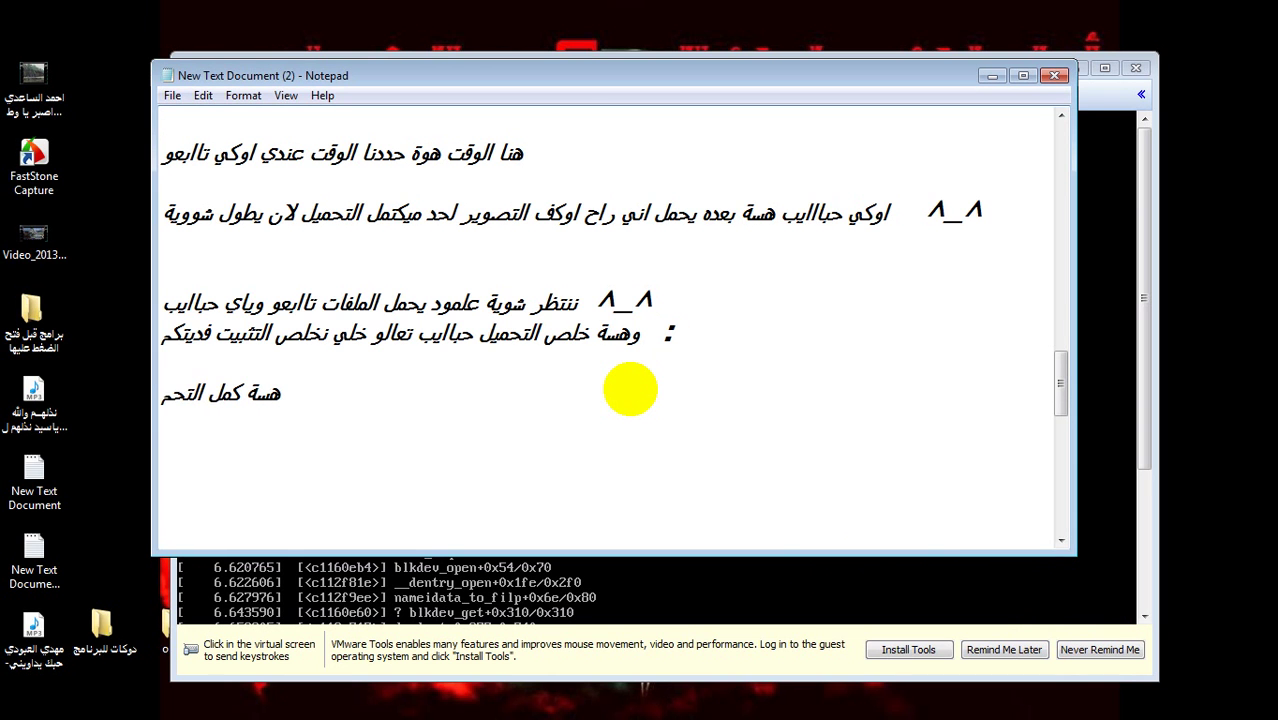
text(يل البرنا)
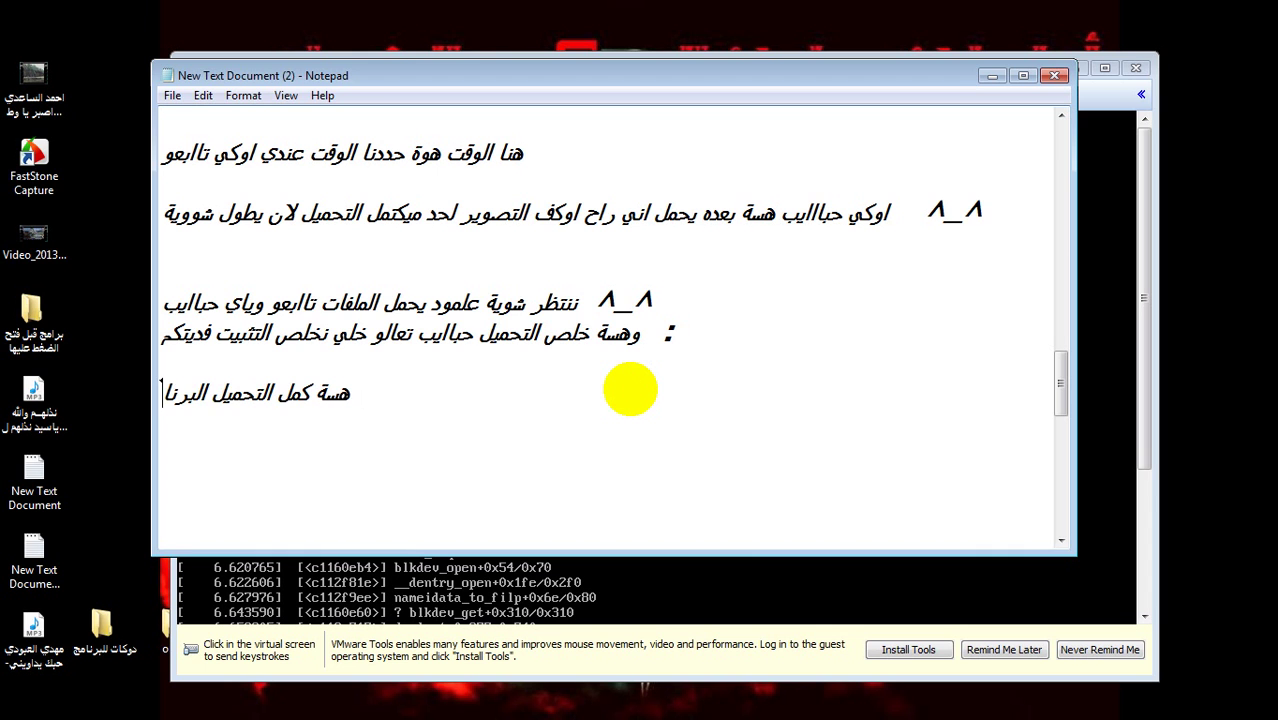
text(مج تعالو)
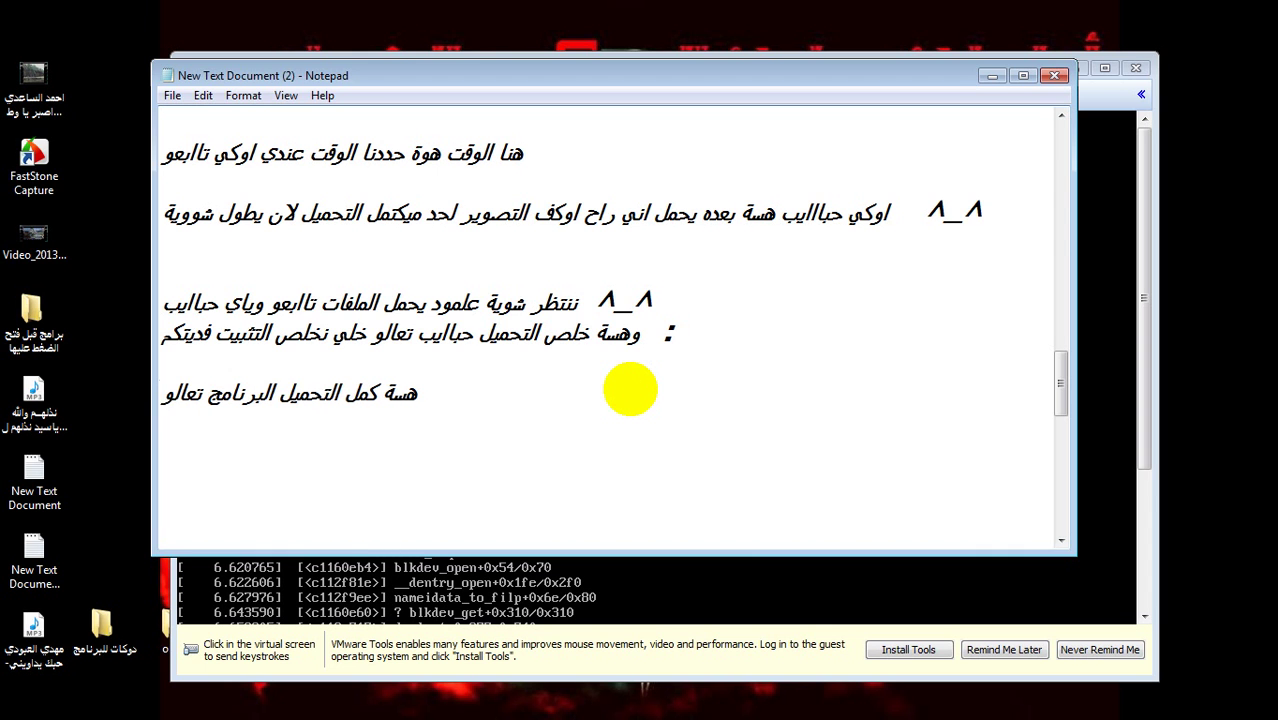
text( خلي نشوف)
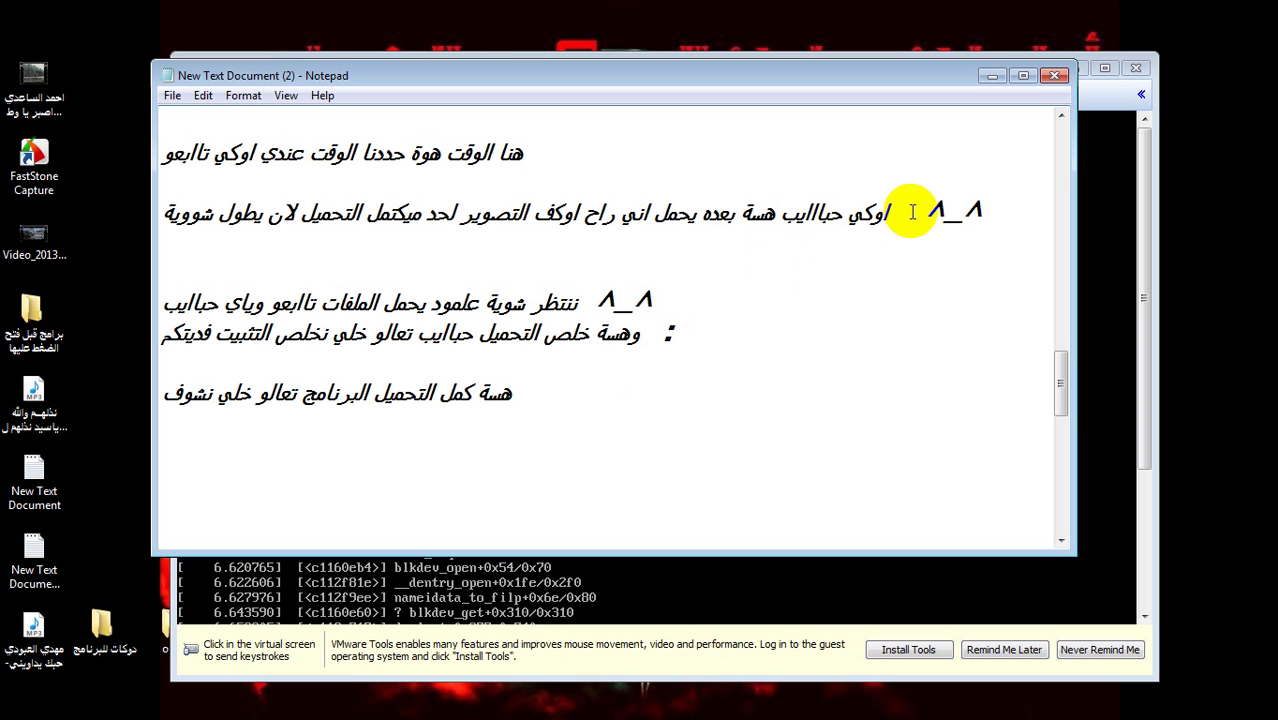
- Erase the stray characters at the BackTrack login prompt with Backspace
click(1112, 422)
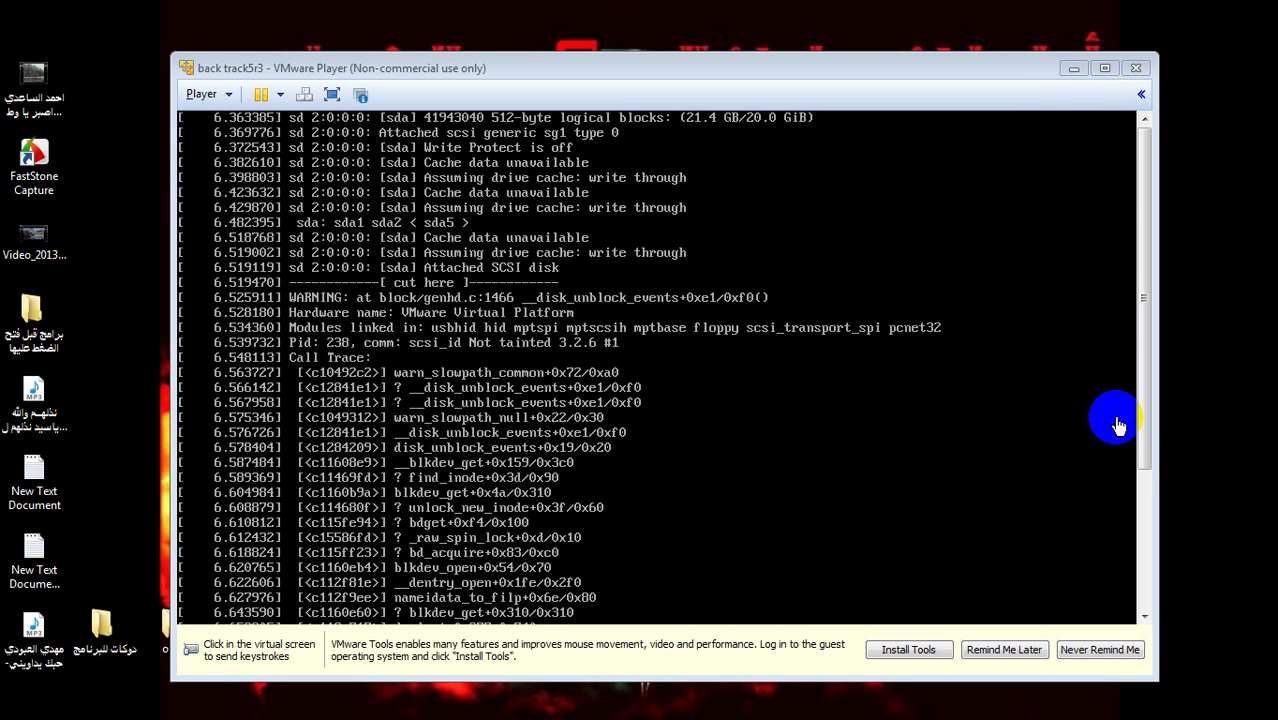
drag(1148, 436, 1148, 652)
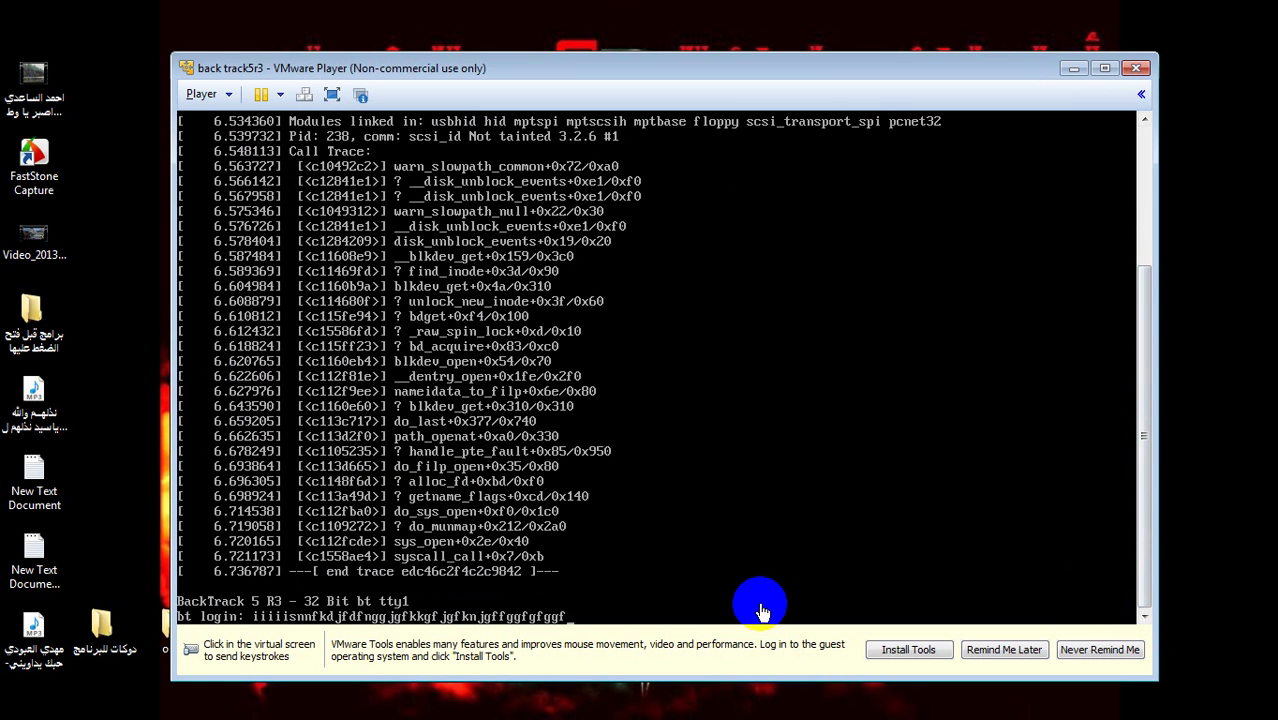
click(588, 607)
key(BackSpace)
key(BackSpace)
key(BackSpace)
key(BackSpace)
key(BackSpace)
key(BackSpace)
key(BackSpace)
key(BackSpace)
key(BackSpace)
key(BackSpace)
key(BackSpace)
key(BackSpace)
key(BackSpace)
key(BackSpace)
key(BackSpace)
key(BackSpace)
key(BackSpace)
key(BackSpace)
key(BackSpace)
key(BackSpace)
key(BackSpace)
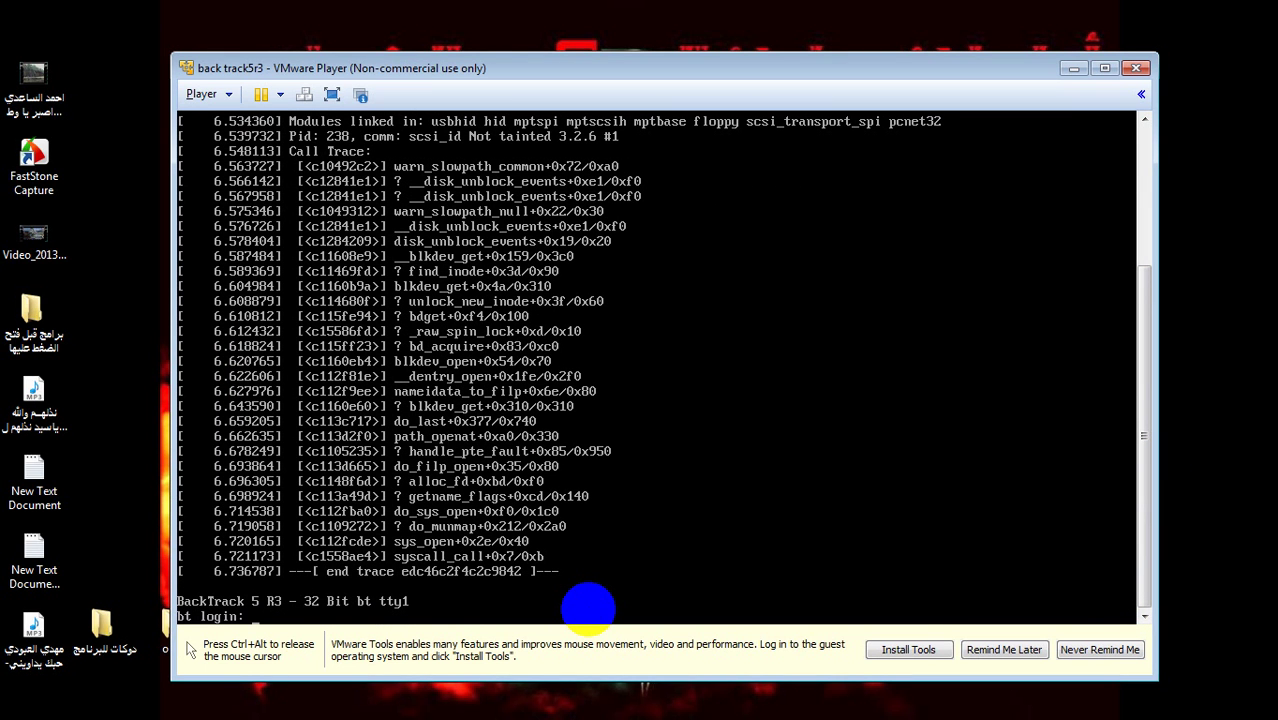
- Back in Notepad, add a new line reading 'هنا نكتب اليوزر'
key(ctrl+alt)
key(alt+Tab)
key(Return)
text(هنا ن)
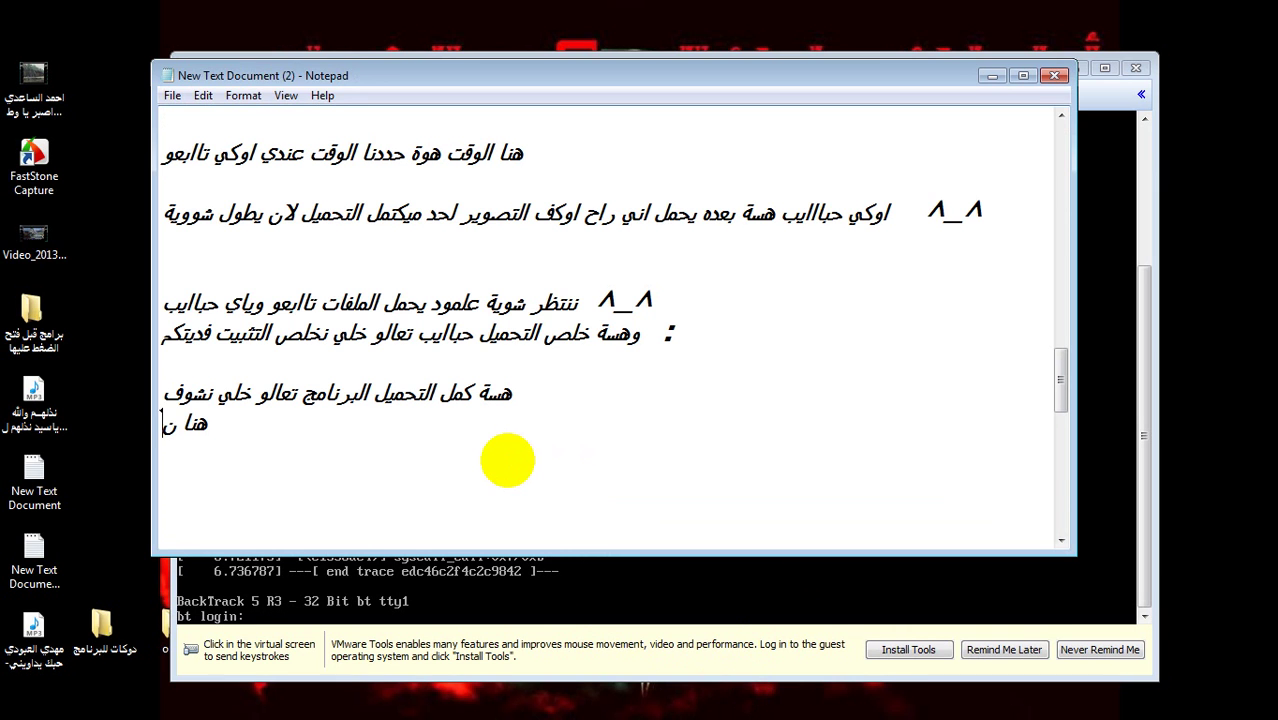
text(كتب )
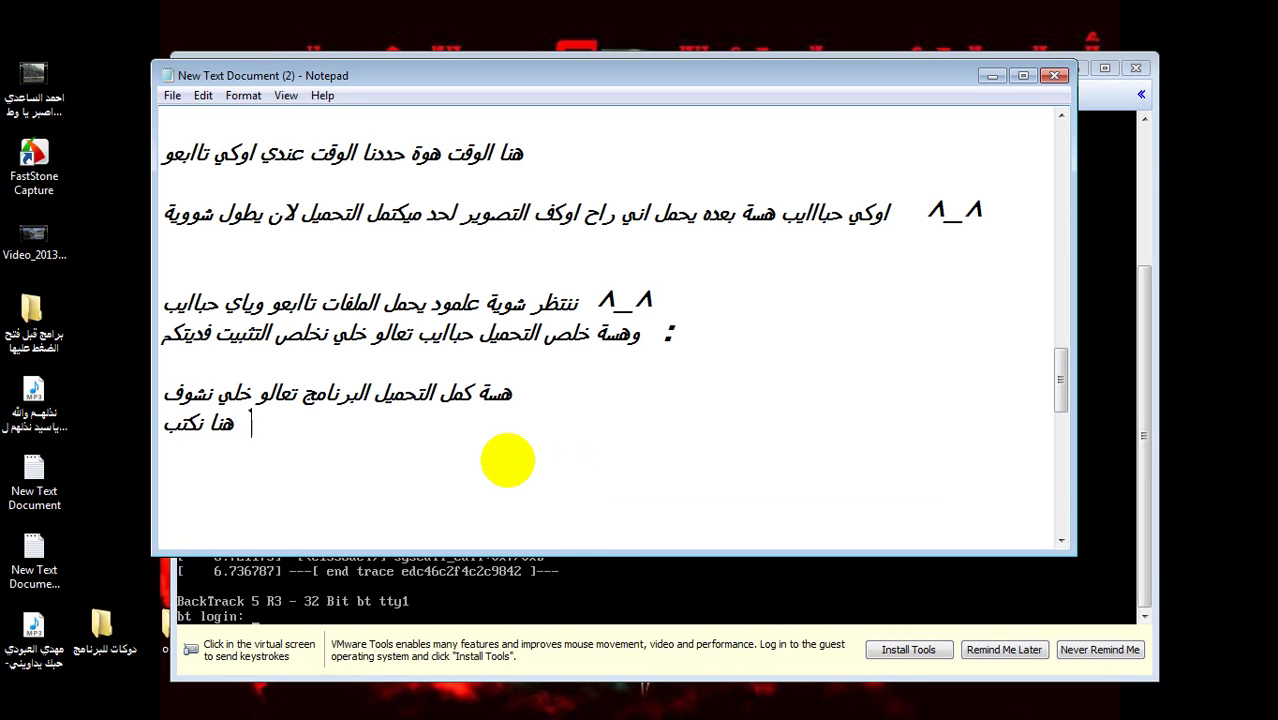
text(اليوزر)
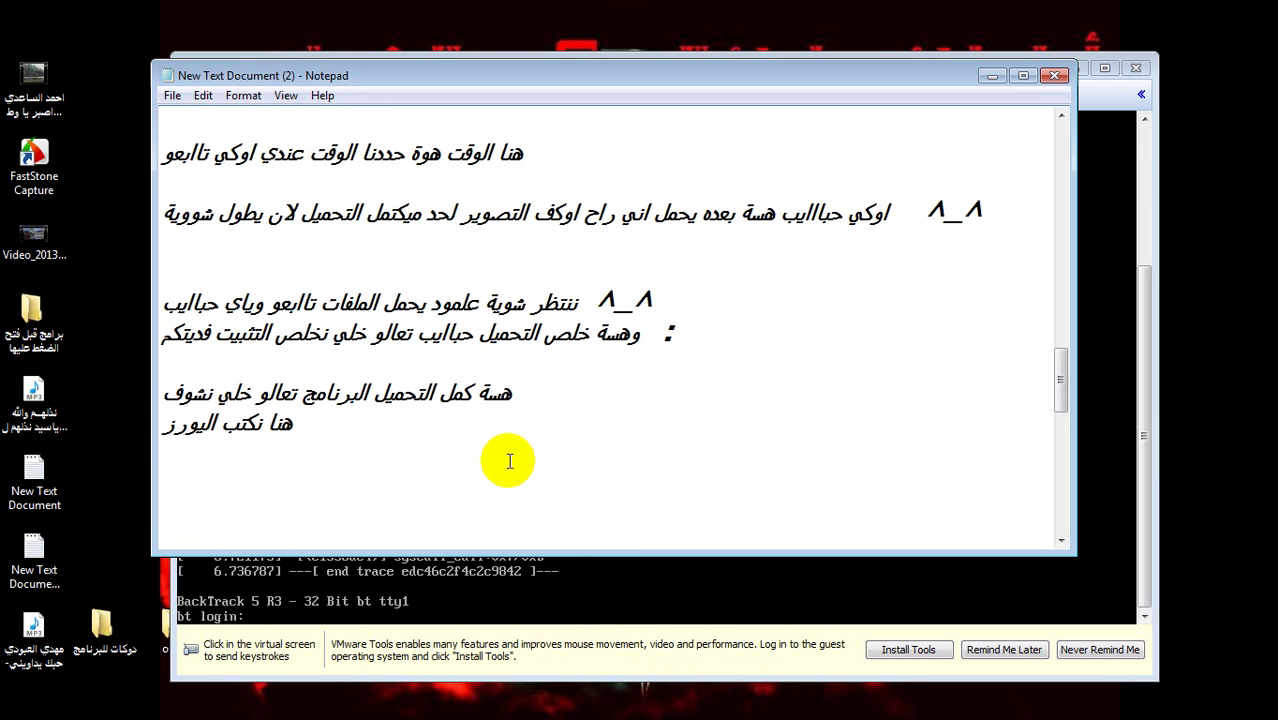
- Note that the login username is root, then state the login password on the next line
key(BackSpace)
key(BackSpace)
key(BackSpace)
text(زر root)
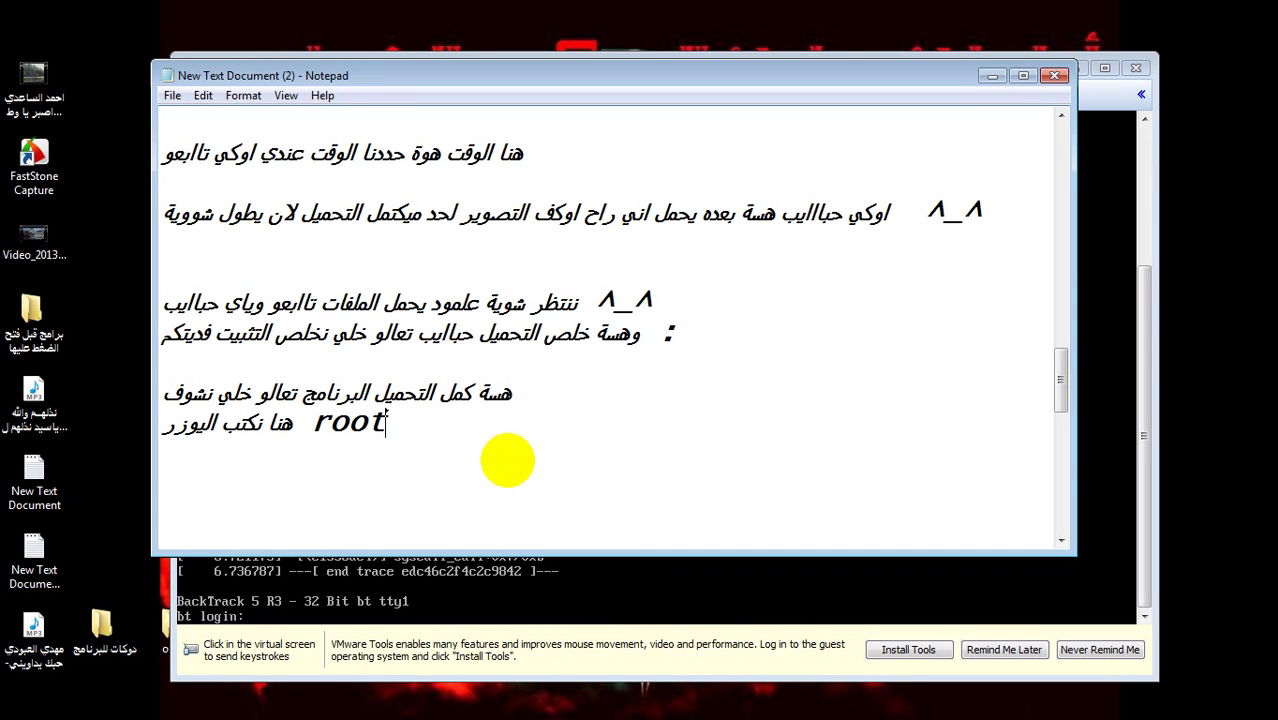
key(Return)
text(والباسورد)
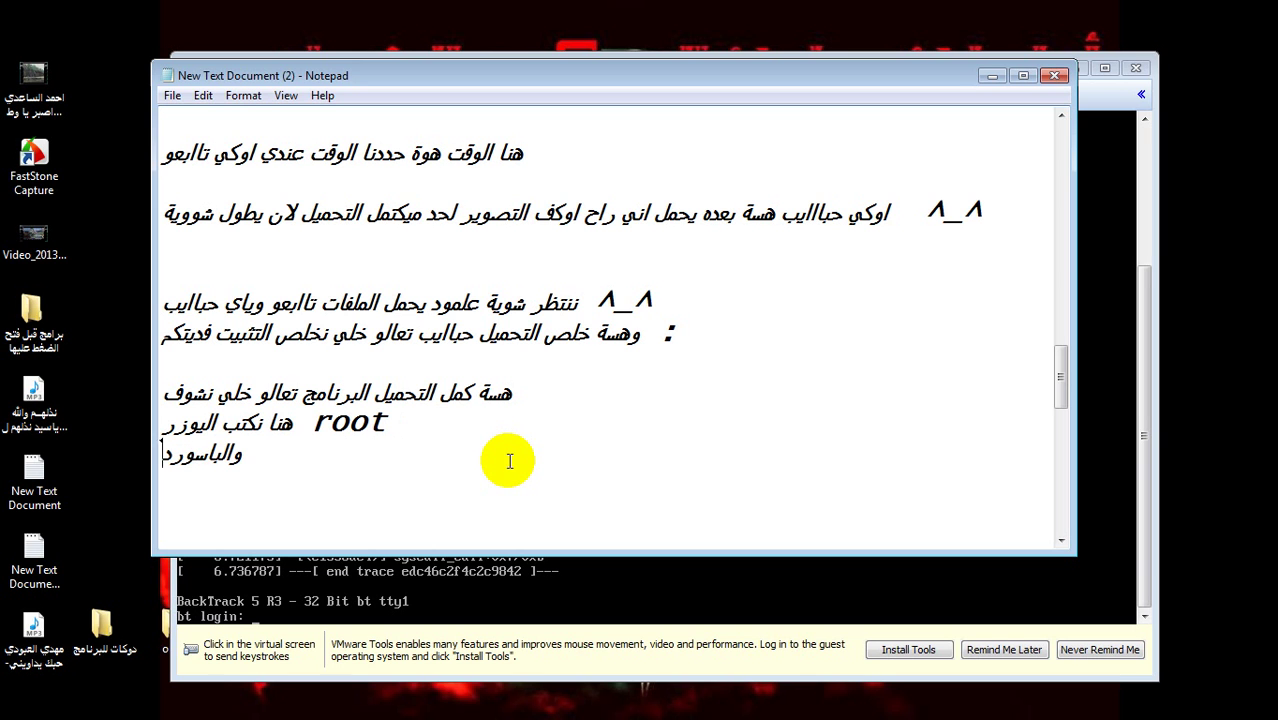
text( عسك كلمة ر)
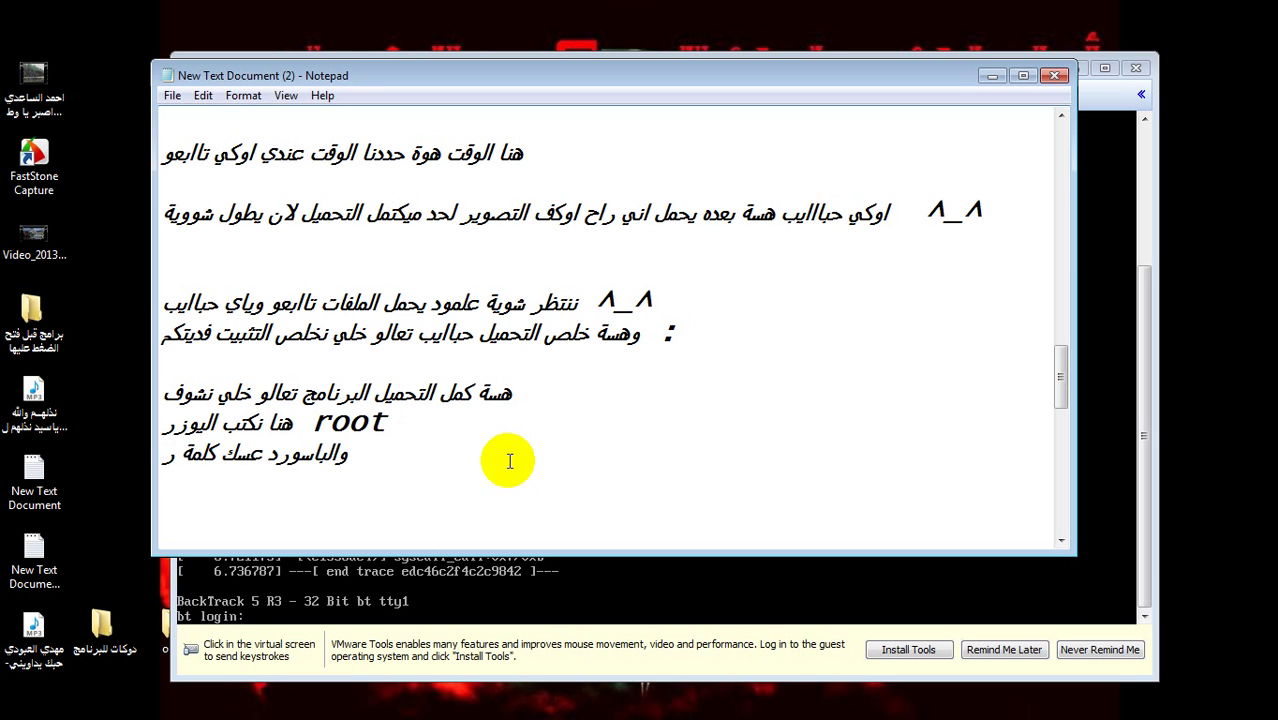
key(BackSpace)
key(BackSpace)
text(root هية )
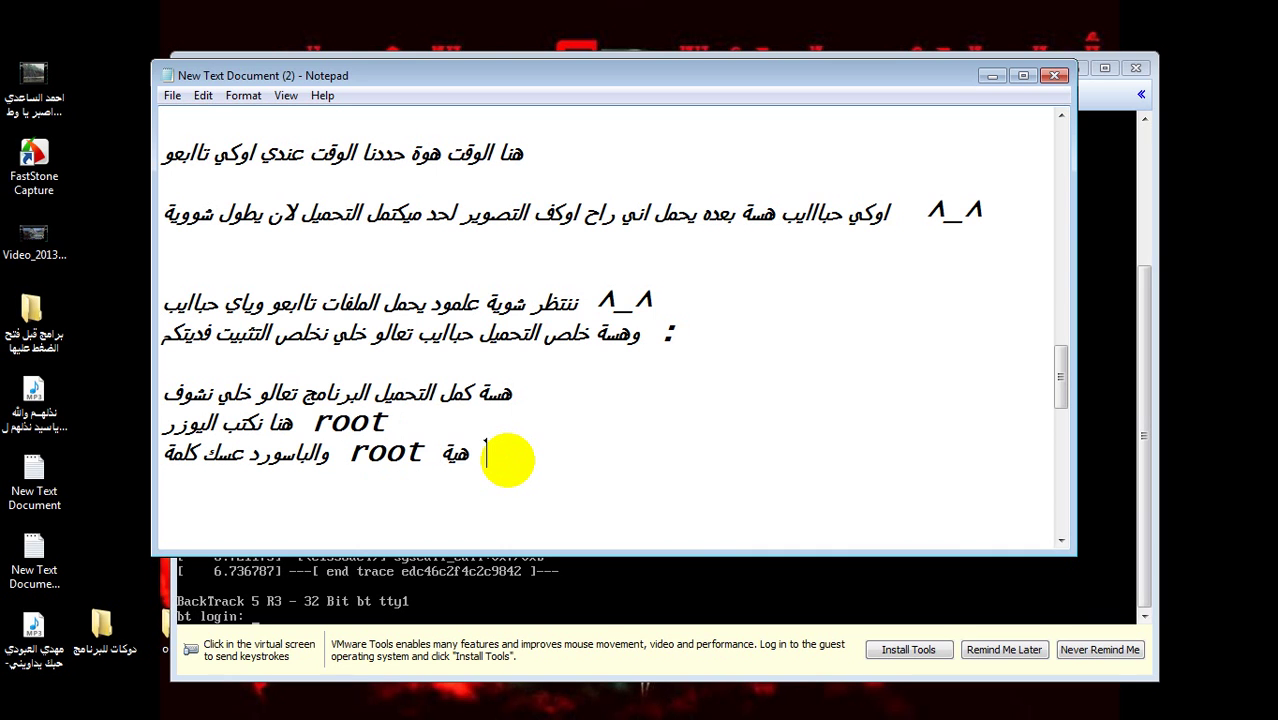
text(toor)
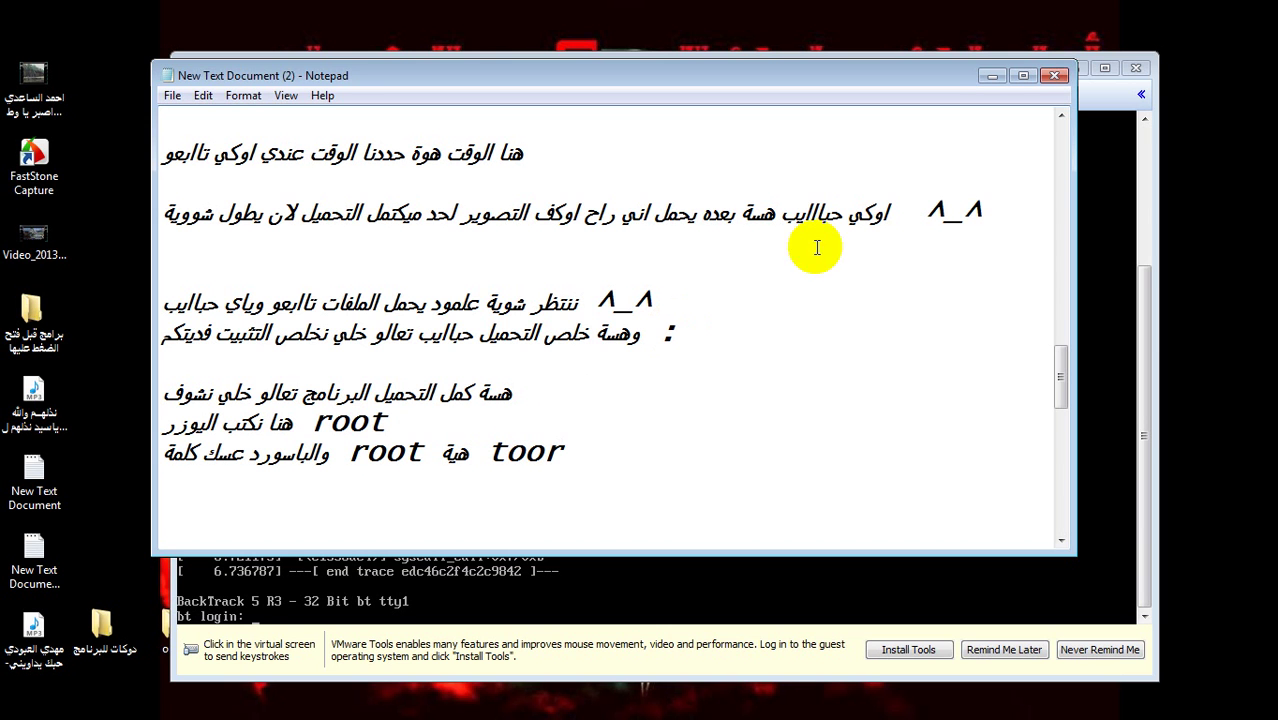
- Log in to the BackTrack console as root with the login password
click(988, 76)
click(298, 604)
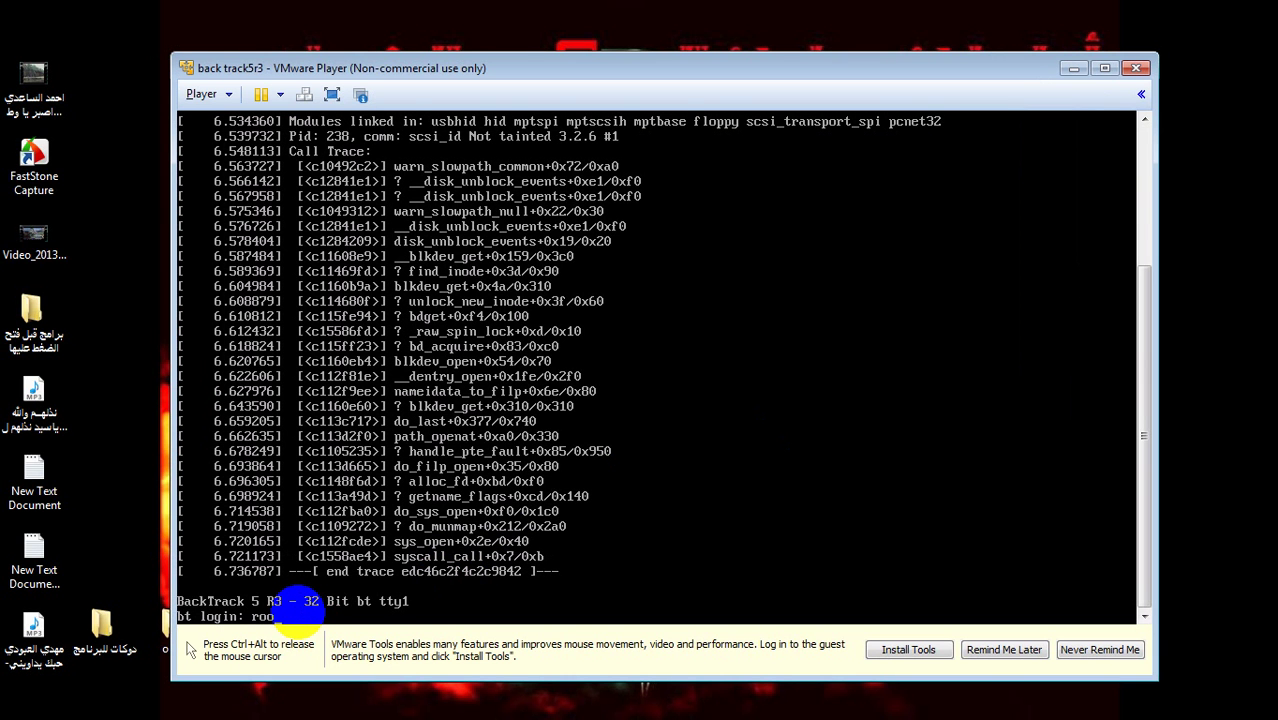
key(Return)
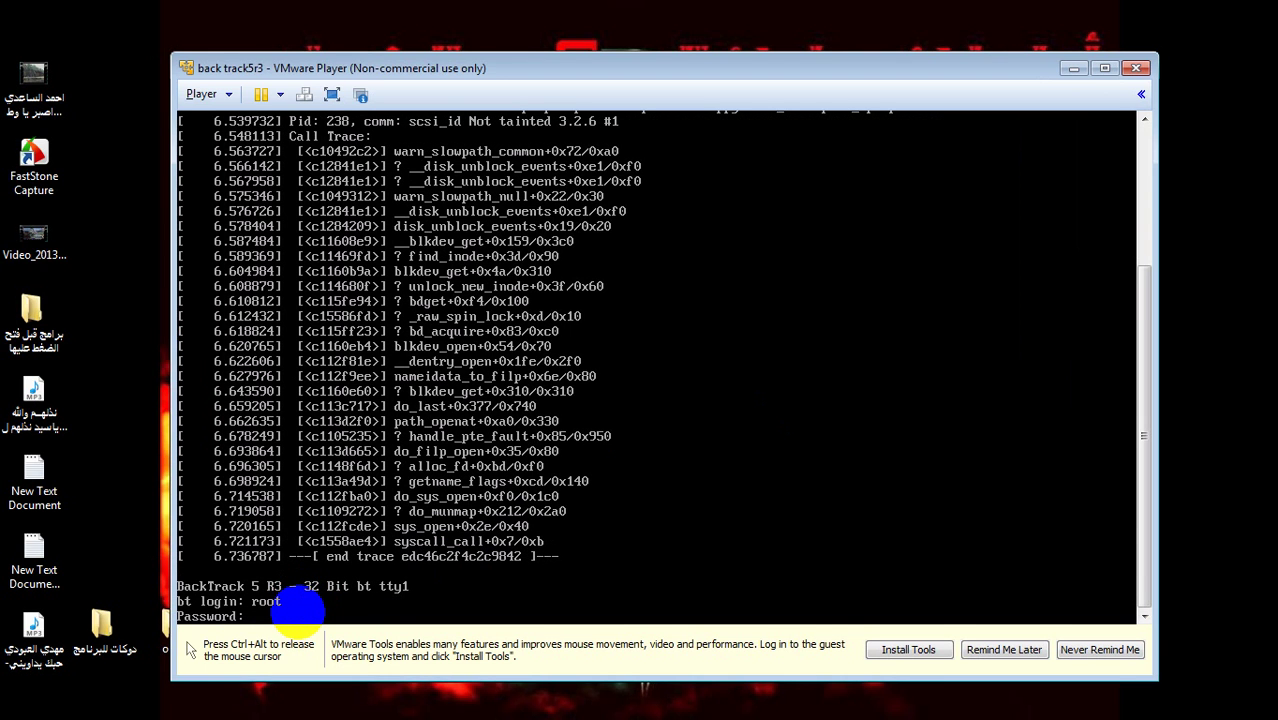
key(Return)
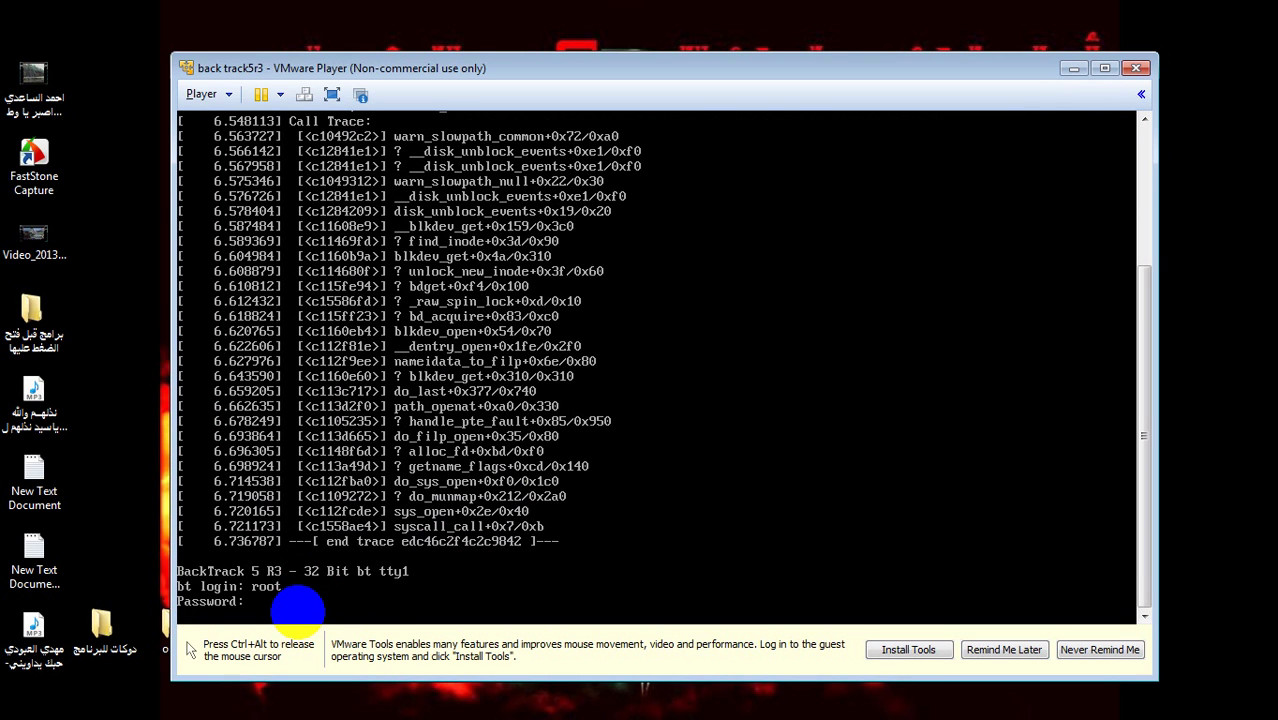
key(Return)
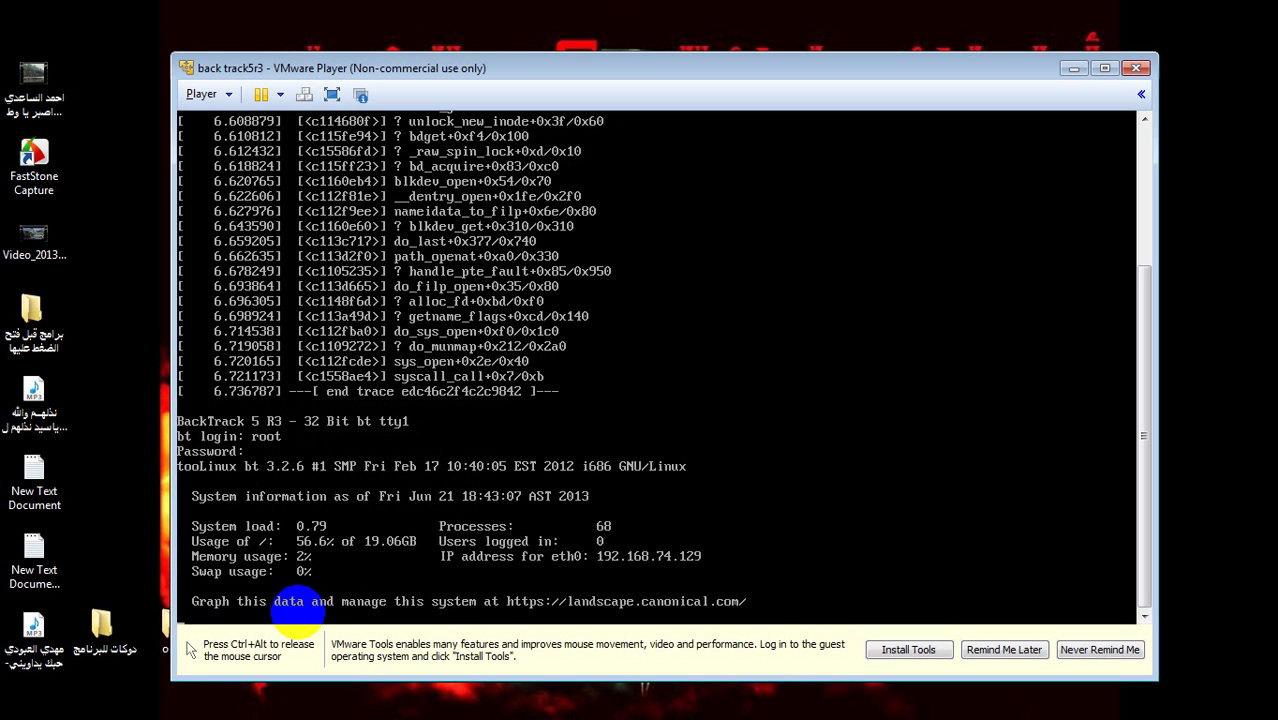
- Clear the stray text, run startx, and release the mouse back to the Arabic notes
text(toor)
key(BackSpace)
key(BackSpace)
key(BackSpace)
key(BackSpace)
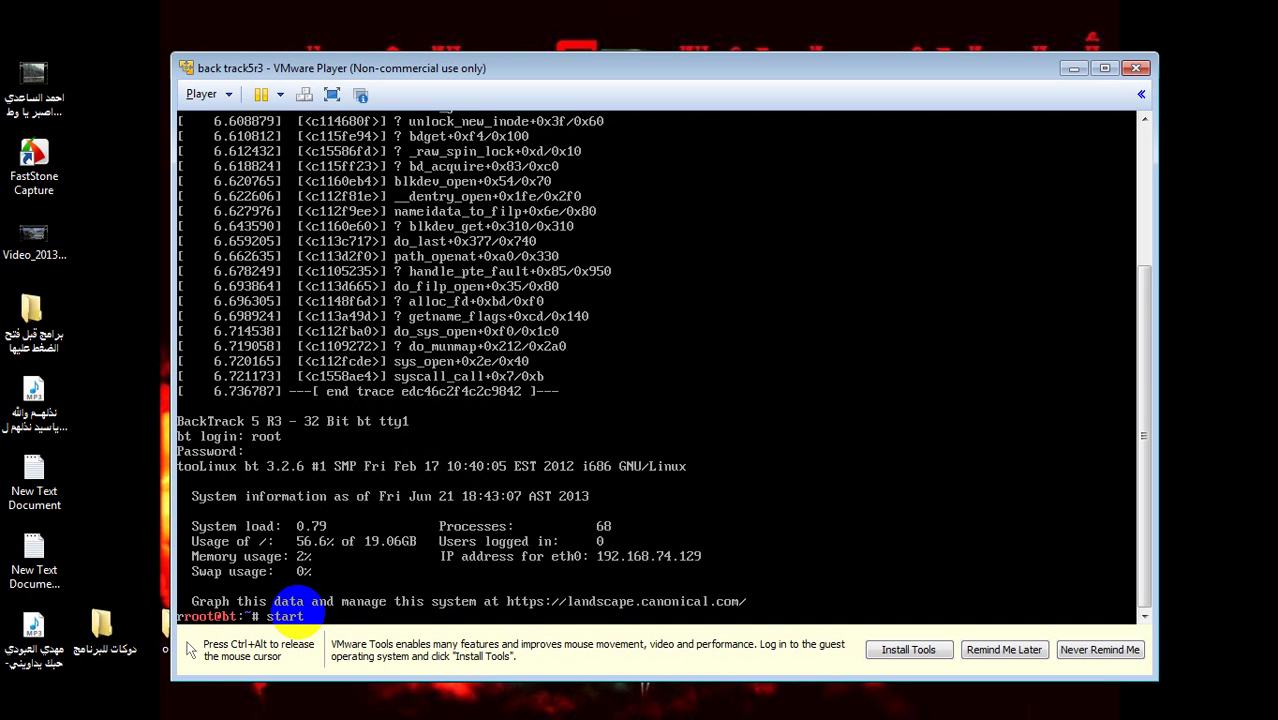
key(Return)
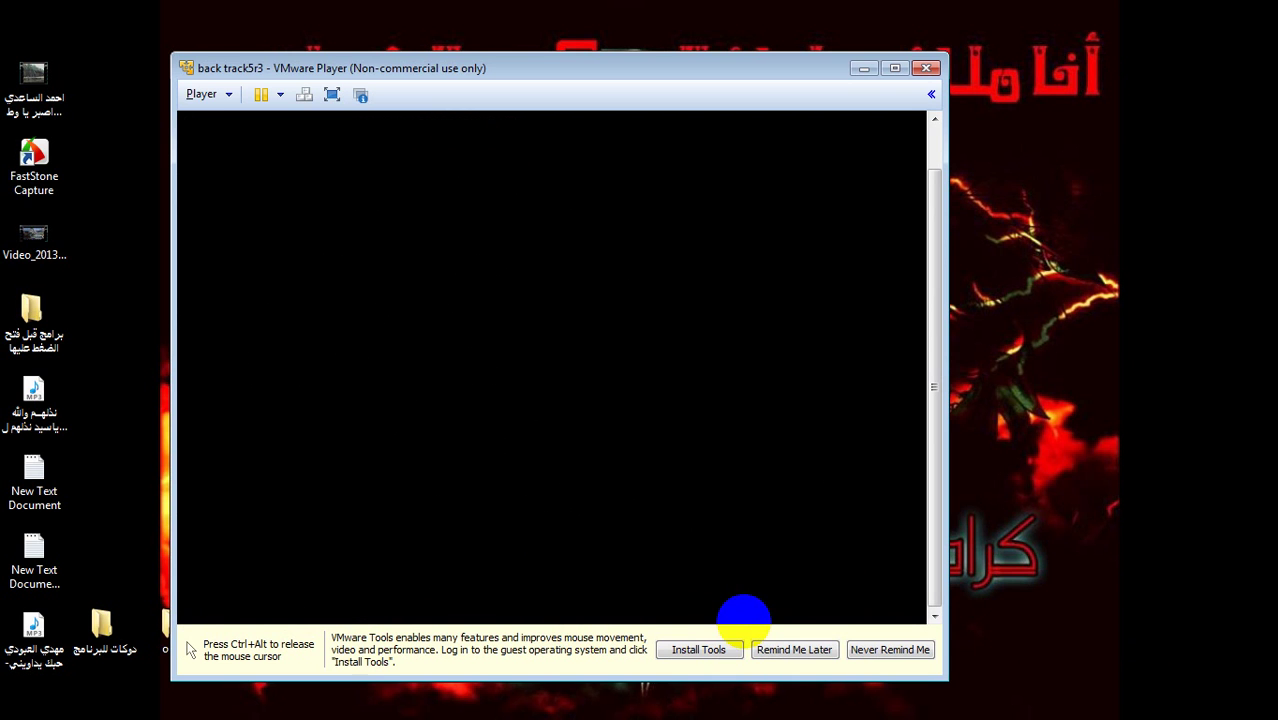
key(ctrl+alt)
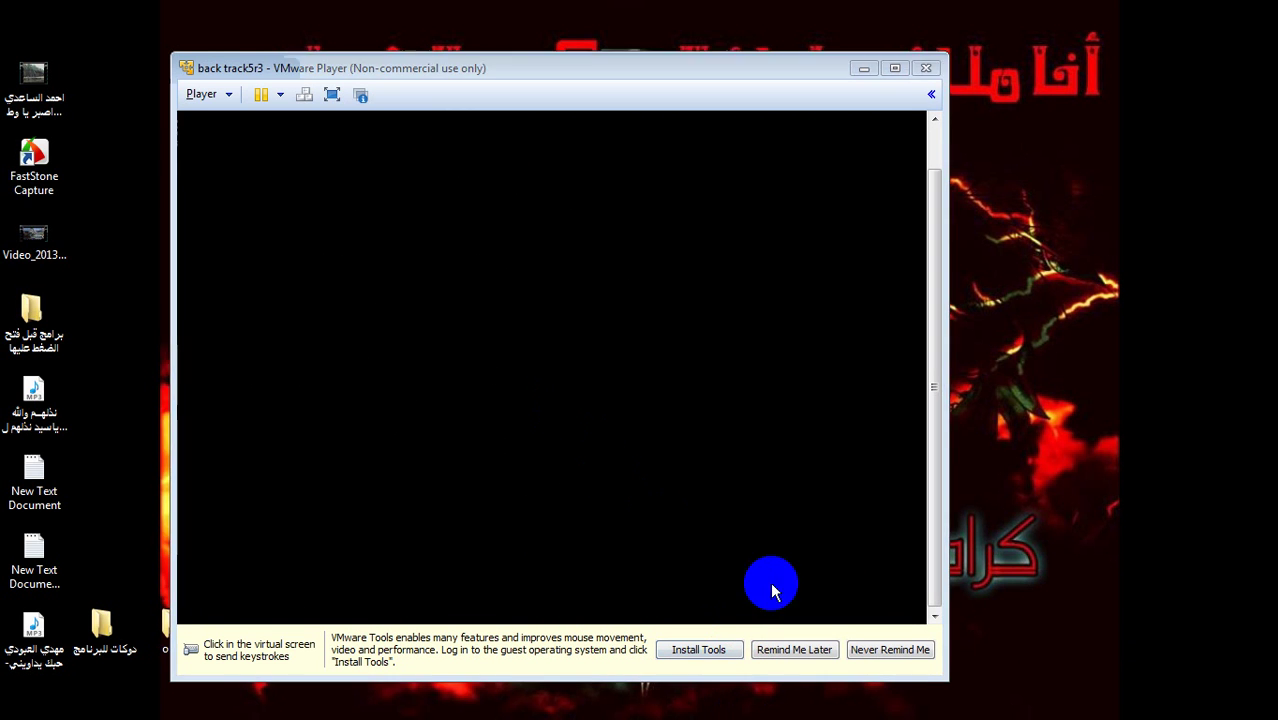
key(alt+Tab)
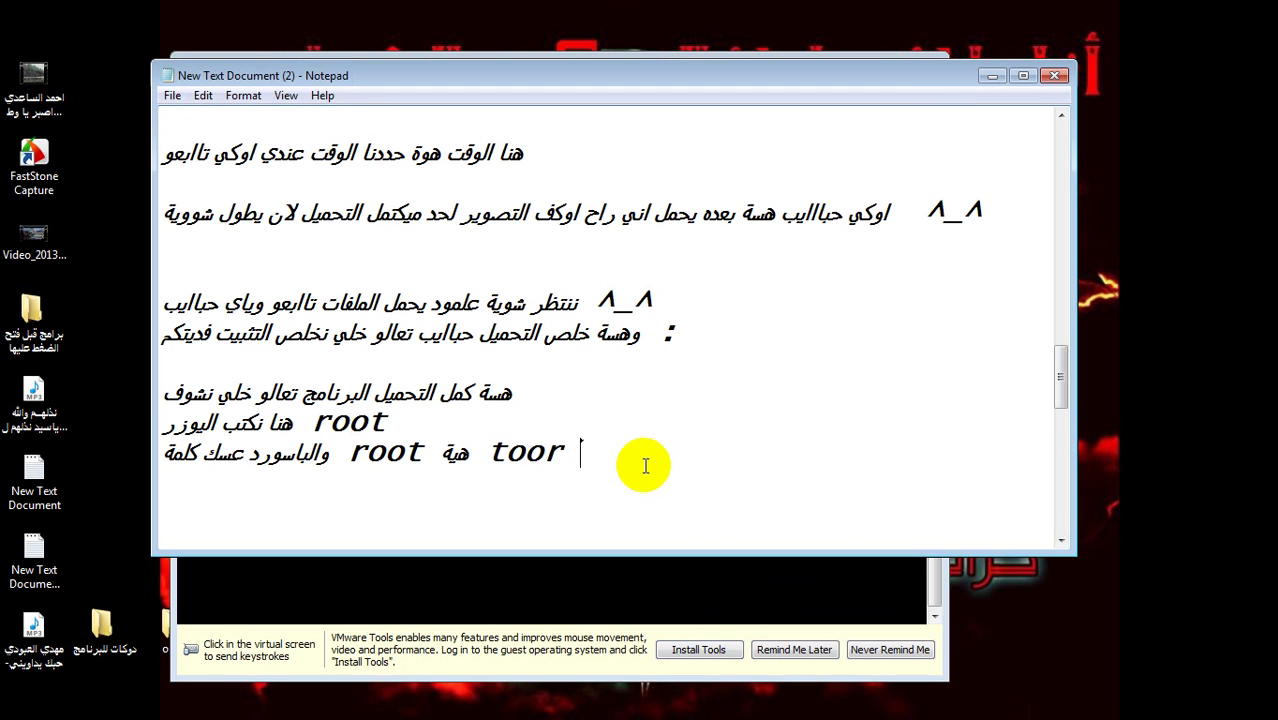
- Add an Arabic line saying to type Staetx and press enter, then the congratulations line 'مبروك علينا الباك تراك'
key(Return)
text(,vhih)
key(BackSpace)
key(BackSpace)
key(BackSpace)
key(BackSpace)
key(BackSpace)
key(BackSpace)
text(وراها )
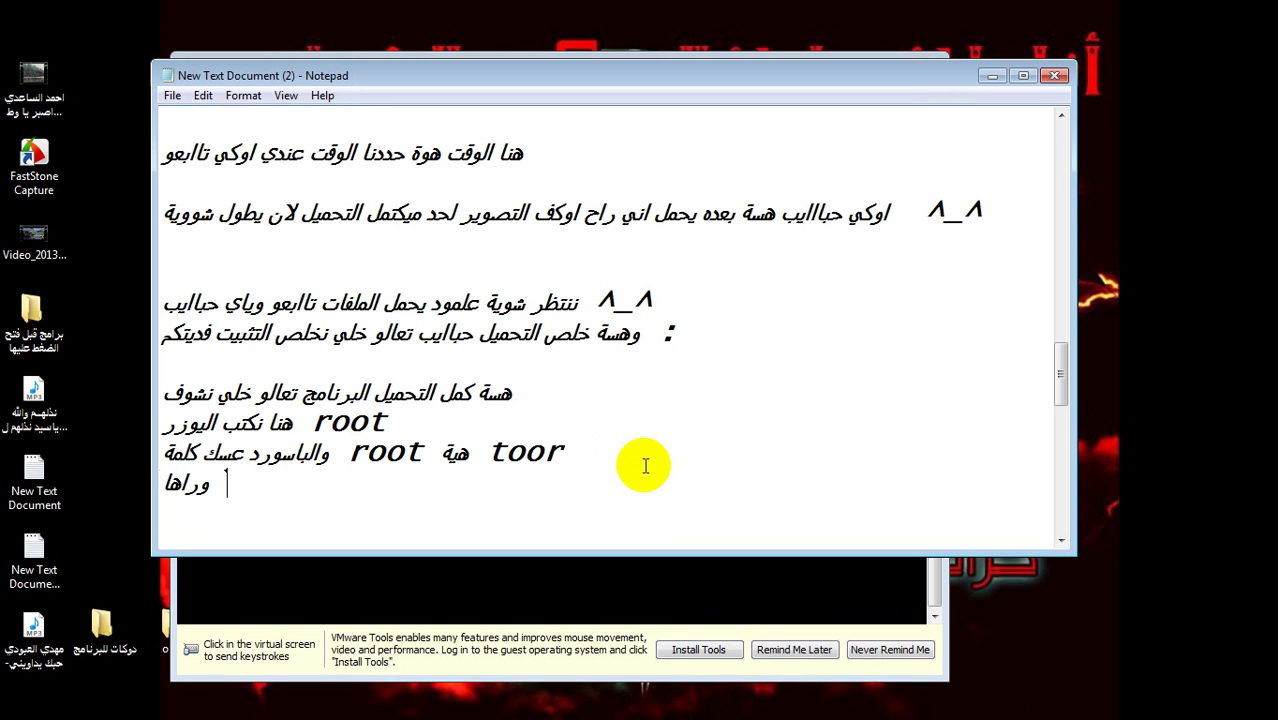
text(نكتب)
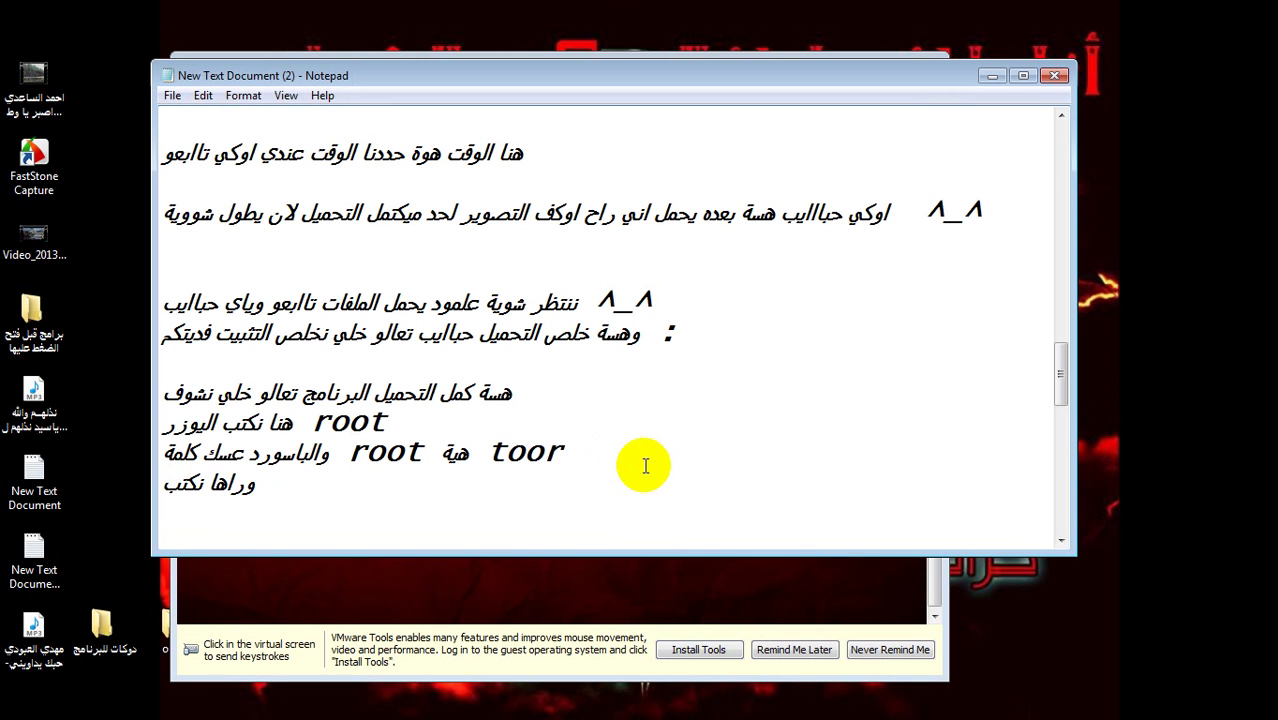
text( كلمة  )
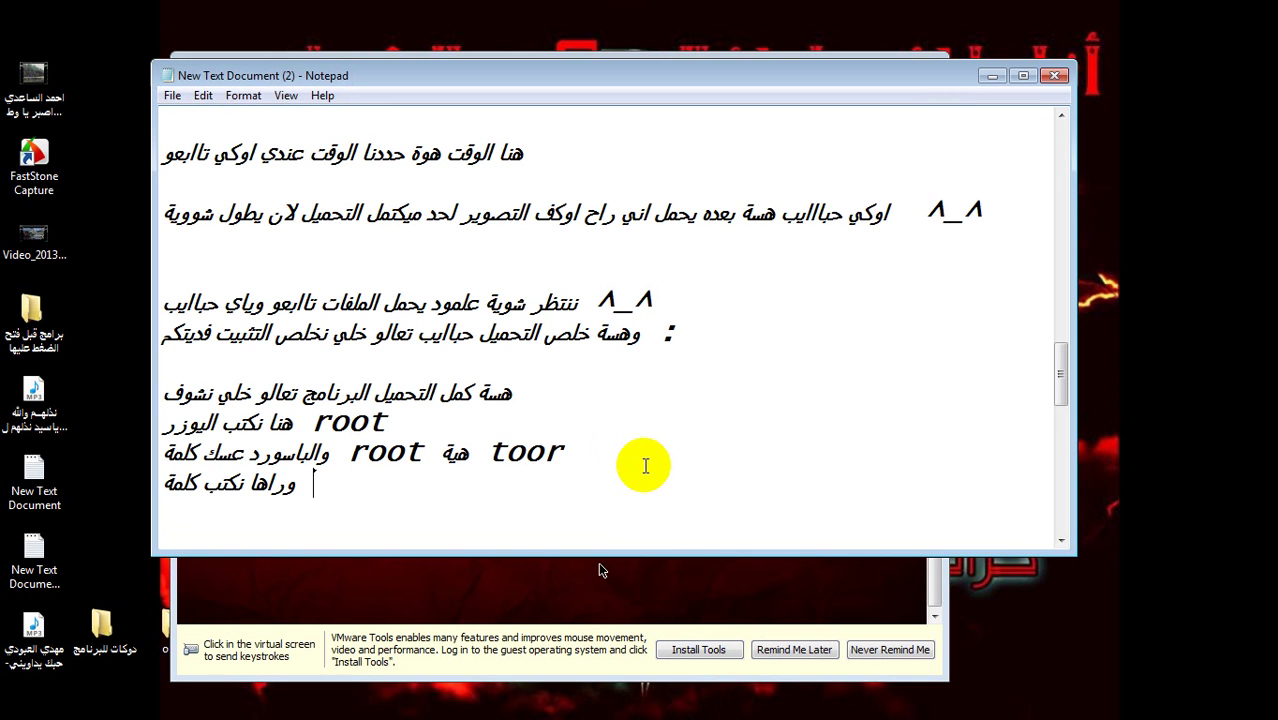
text(Stae)
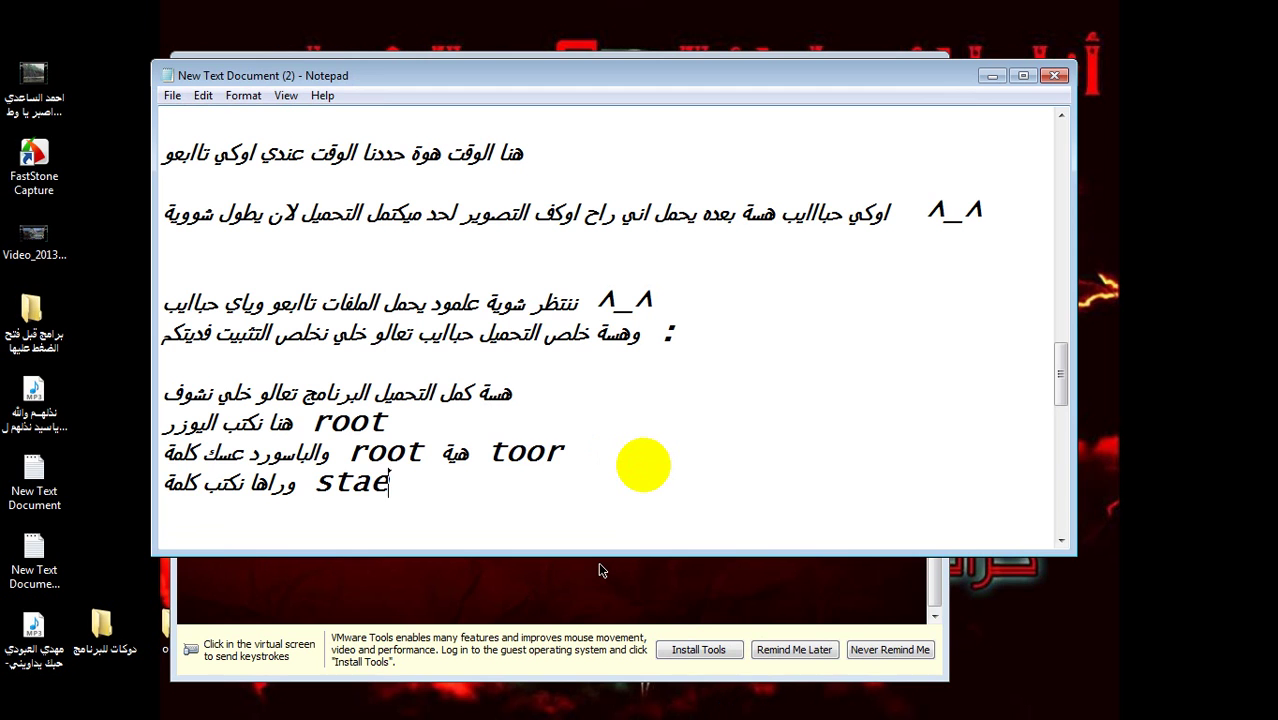
text(tx ونضغ)
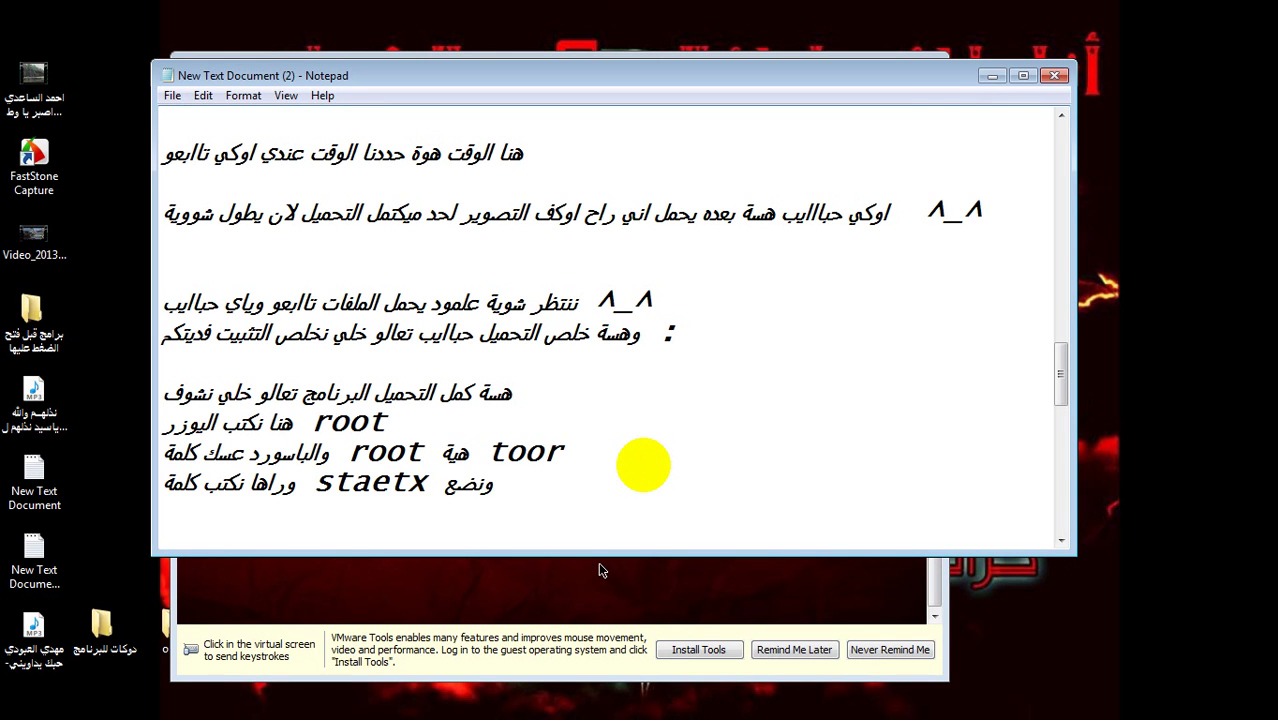
text(ط )
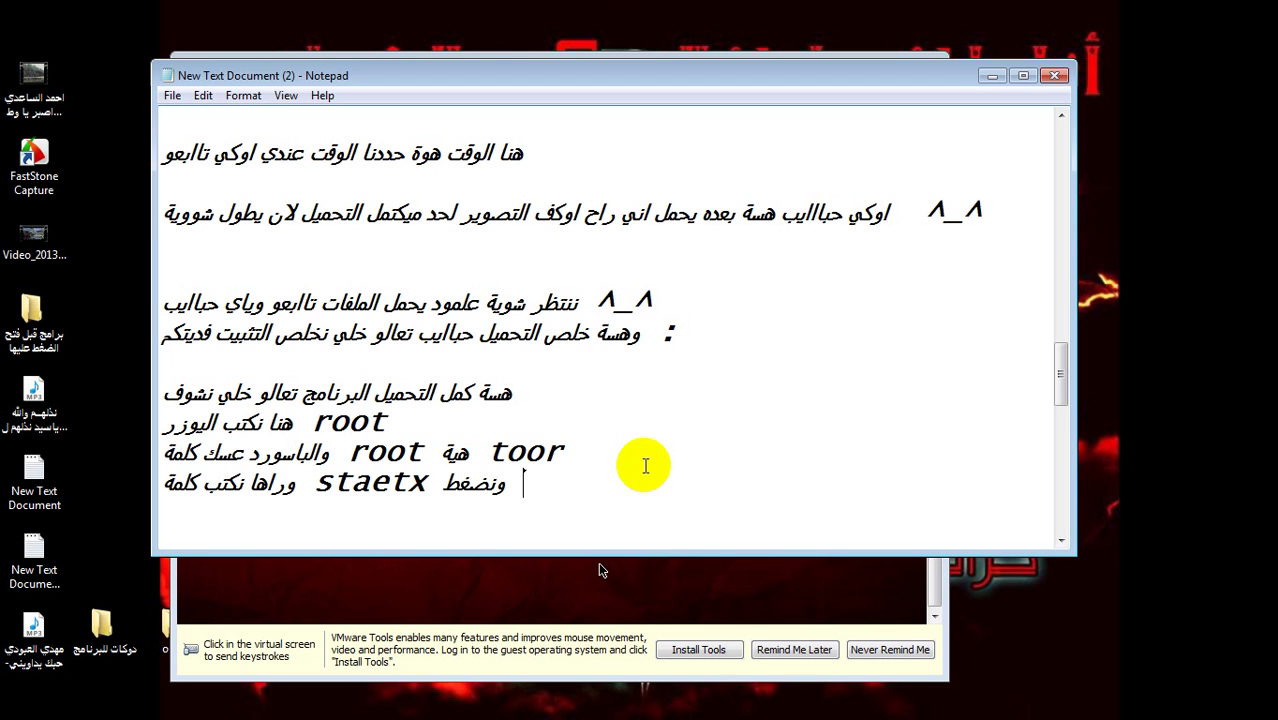
text(en)
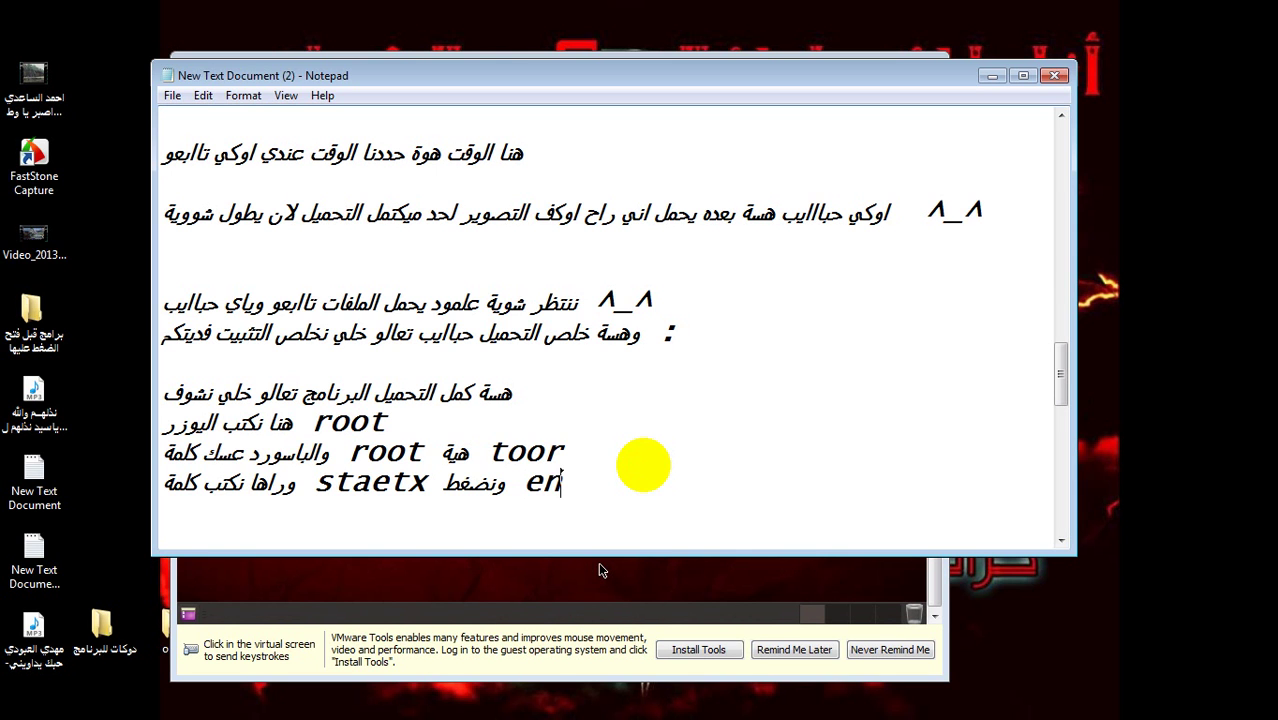
text(ter)
key(Return)
text(م)
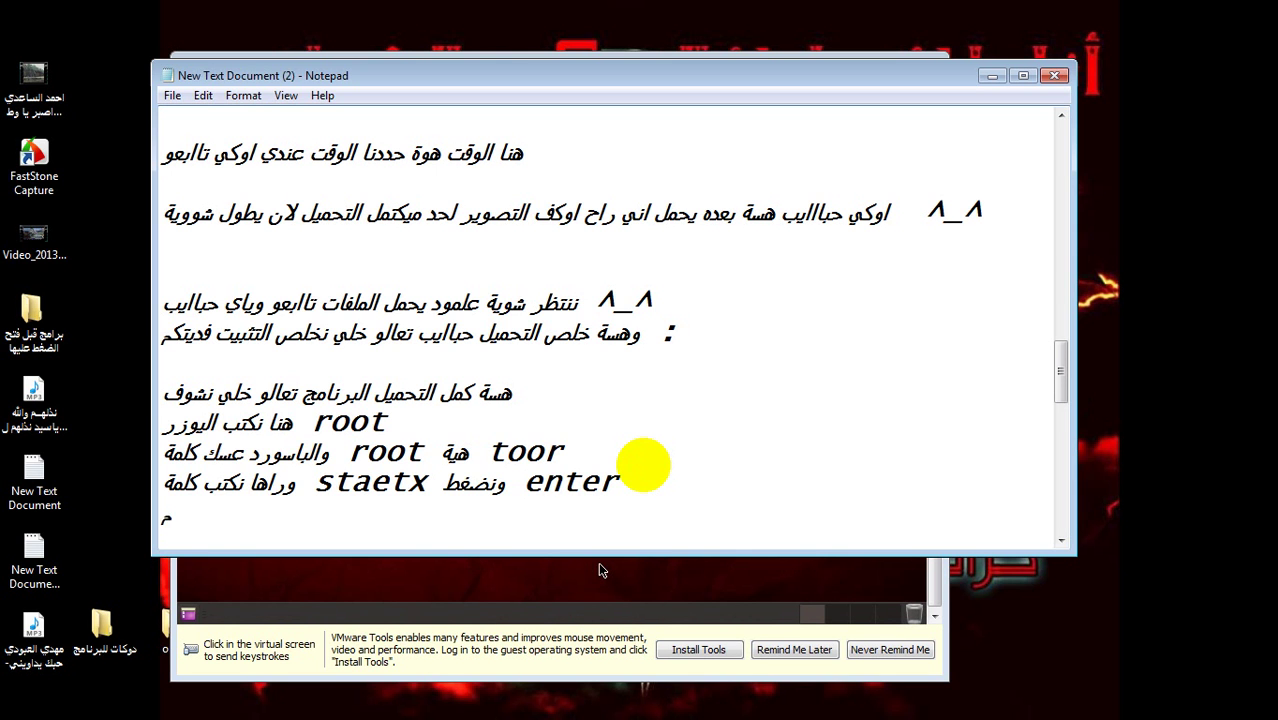
text(بروك علي)
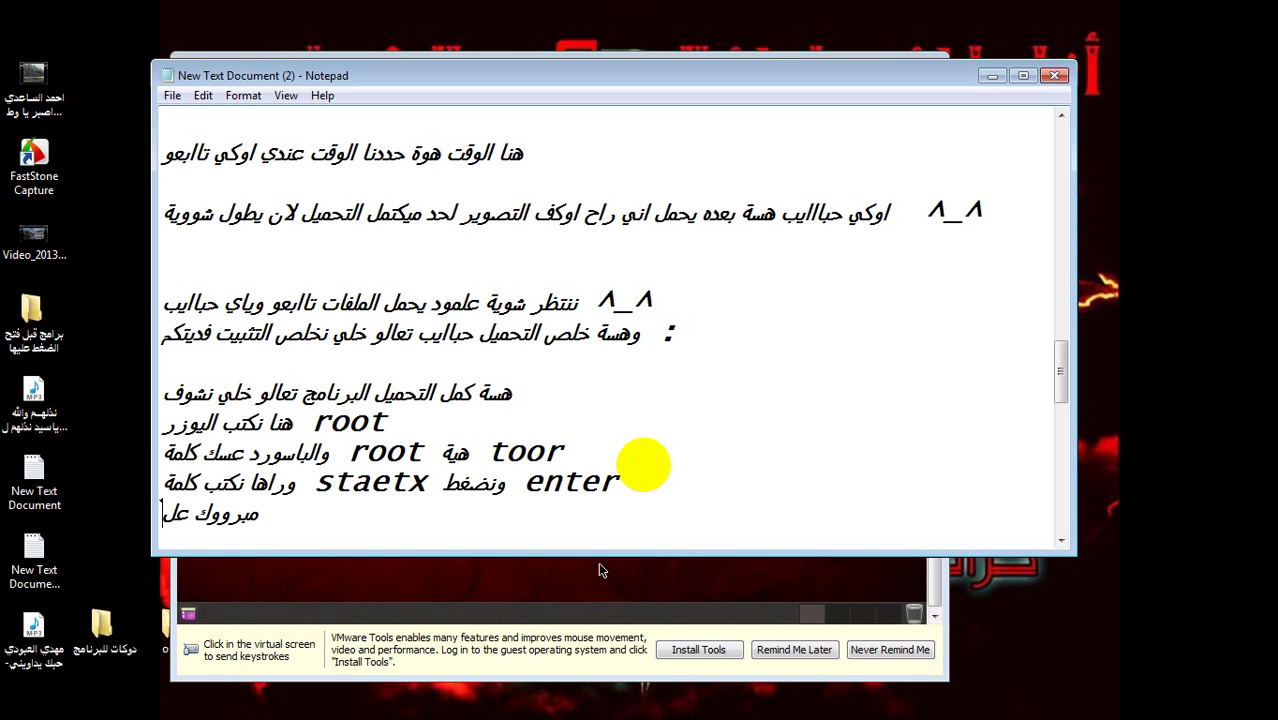
text(نا البا)
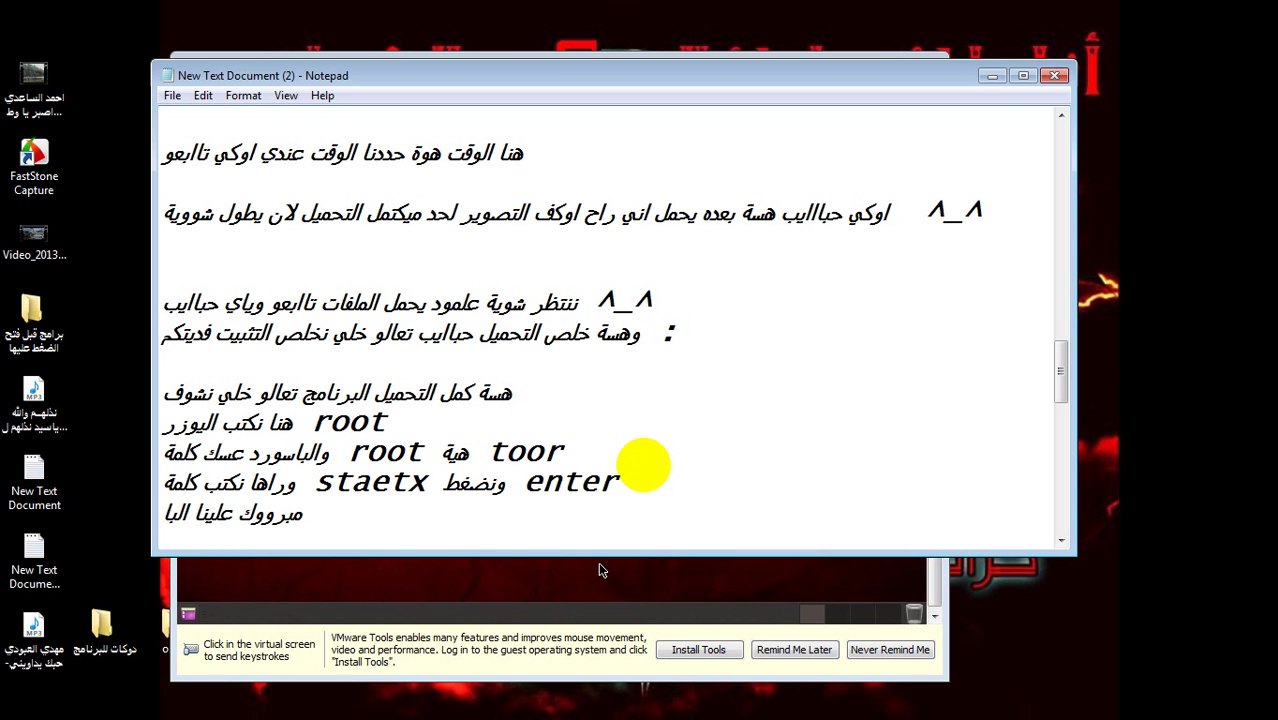
text(ك تراك )
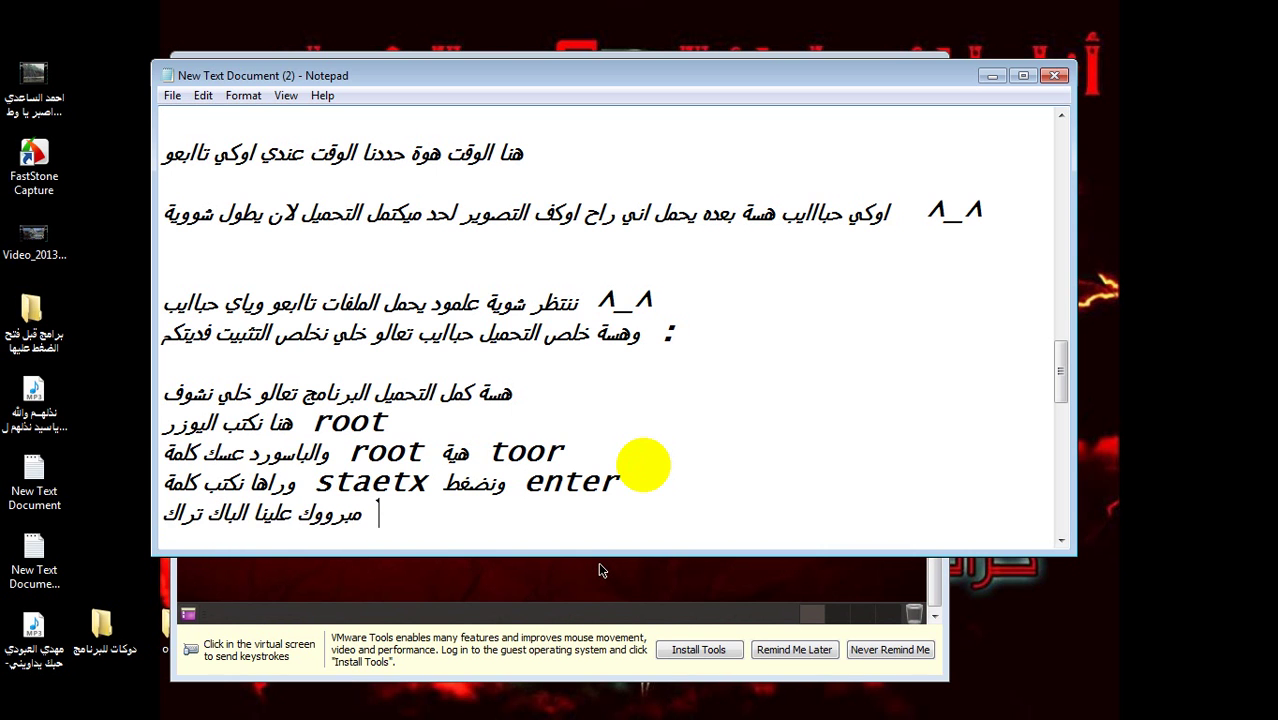
text(حباايب ا)
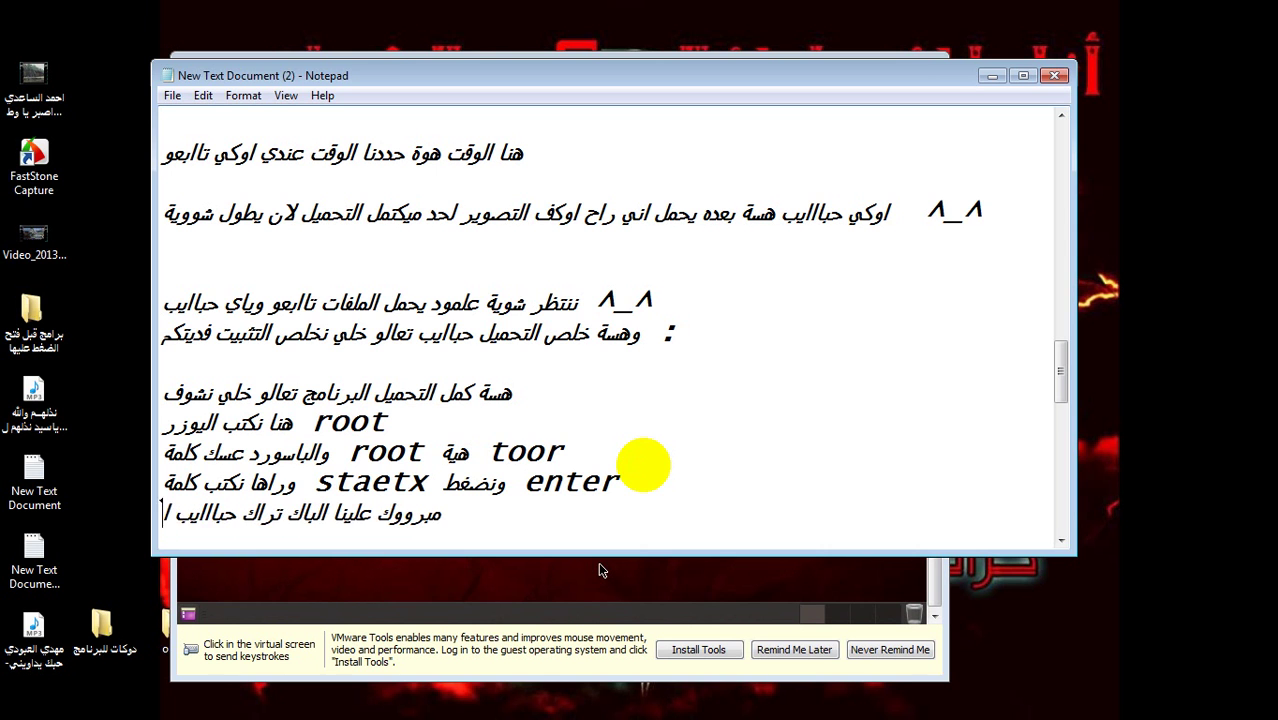
text(رجو )
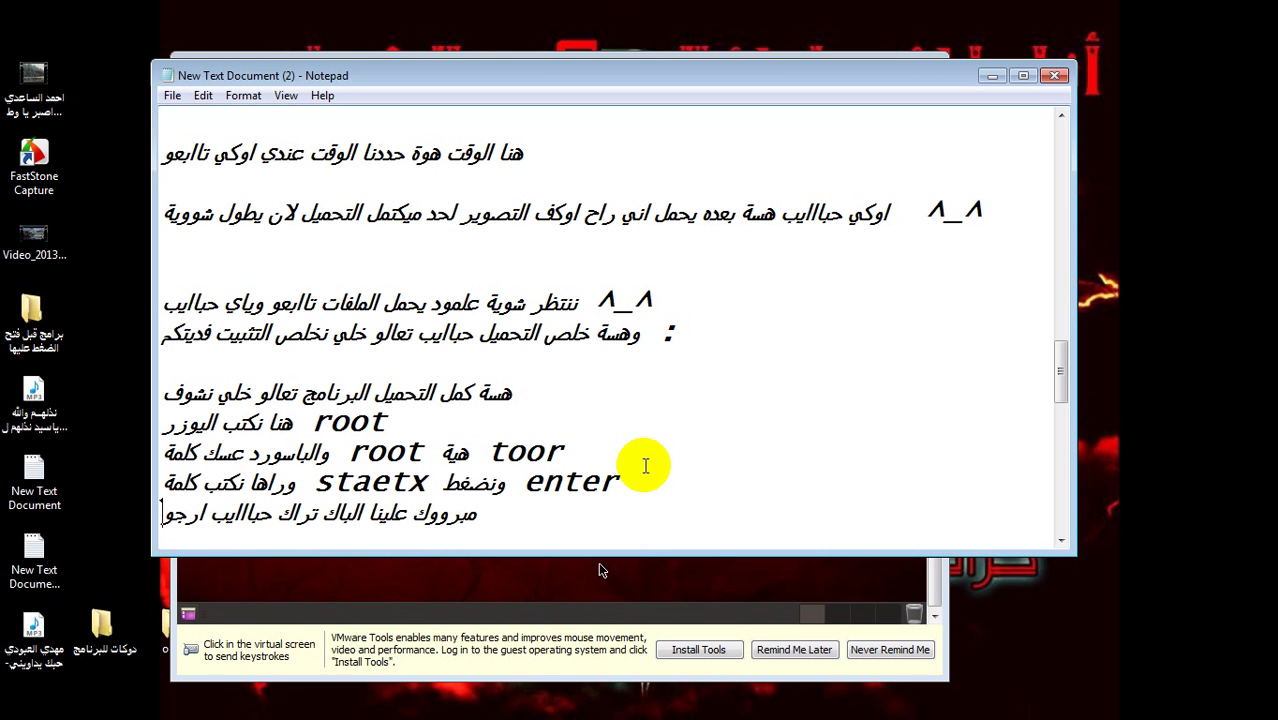
text(اني )
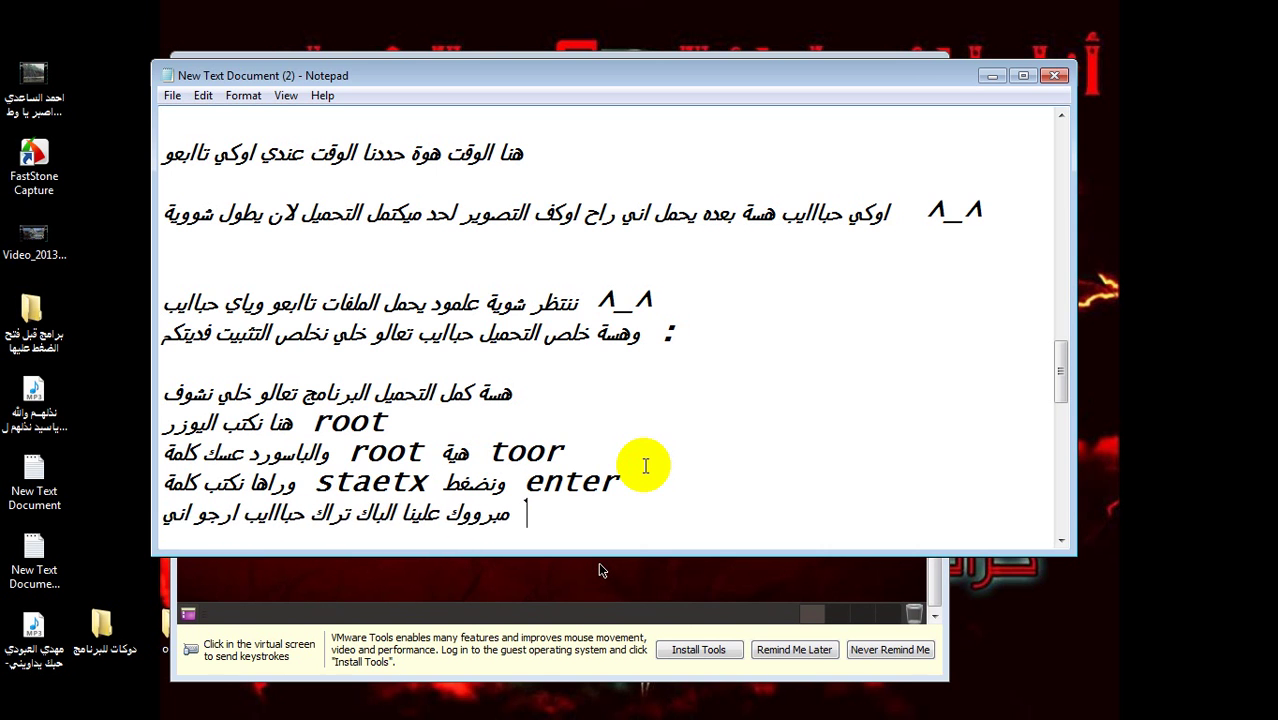
text(يعجبكم)
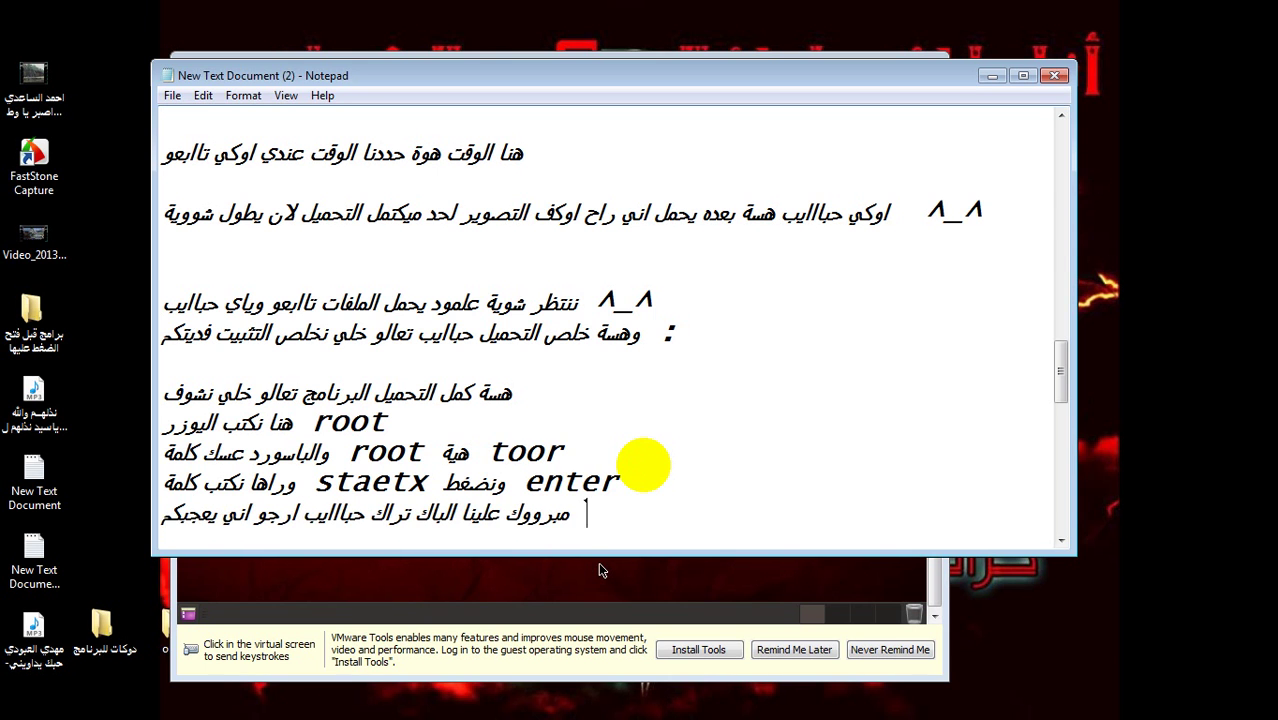
text( الفديو)
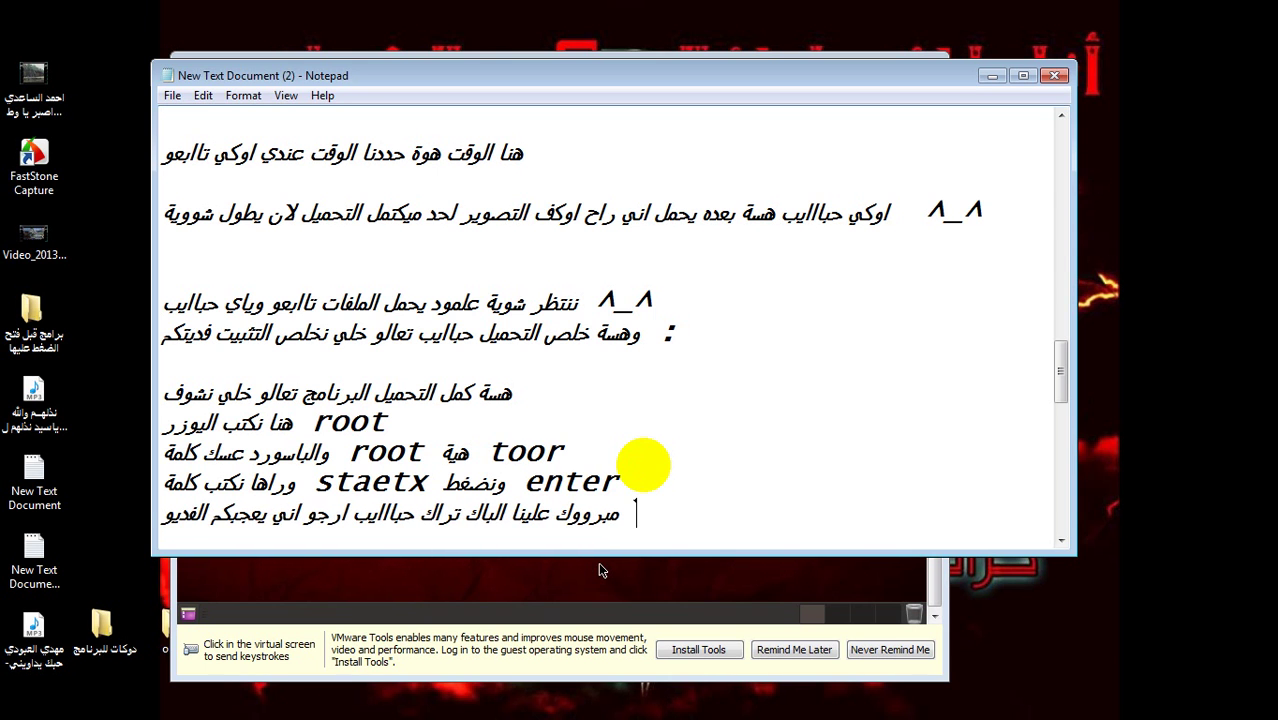
text( وتمتع)
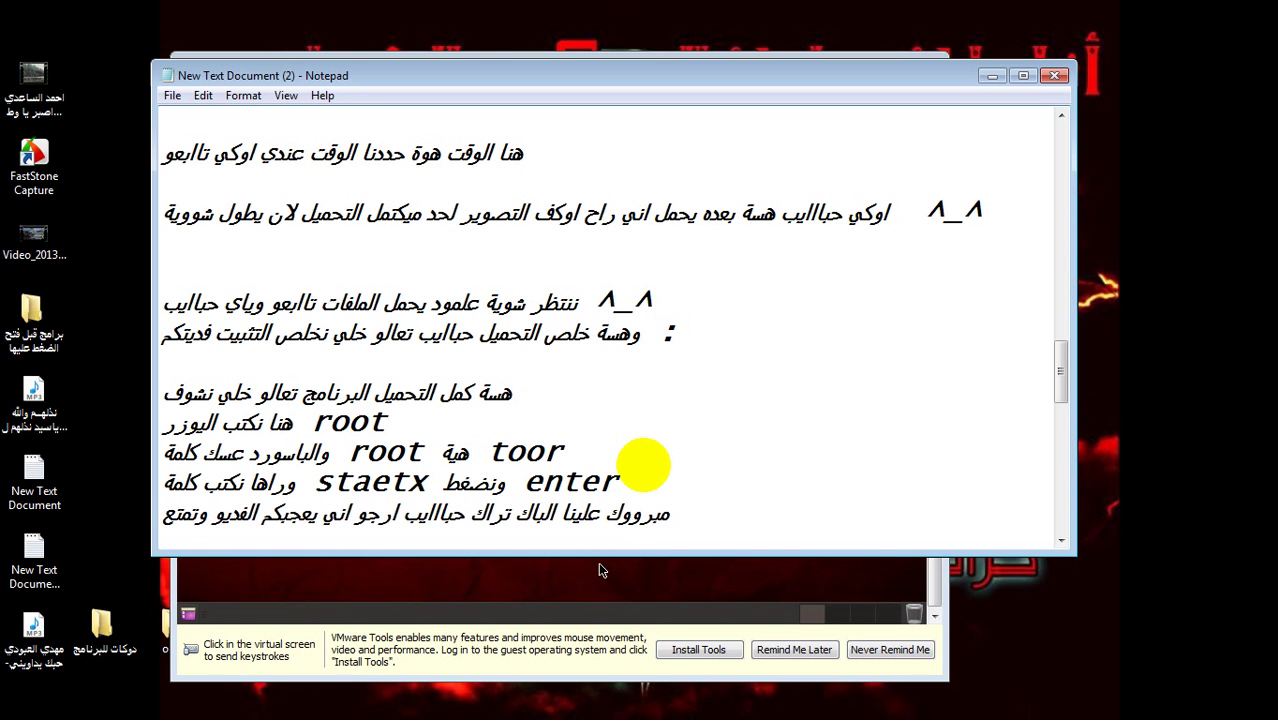
text(تو)
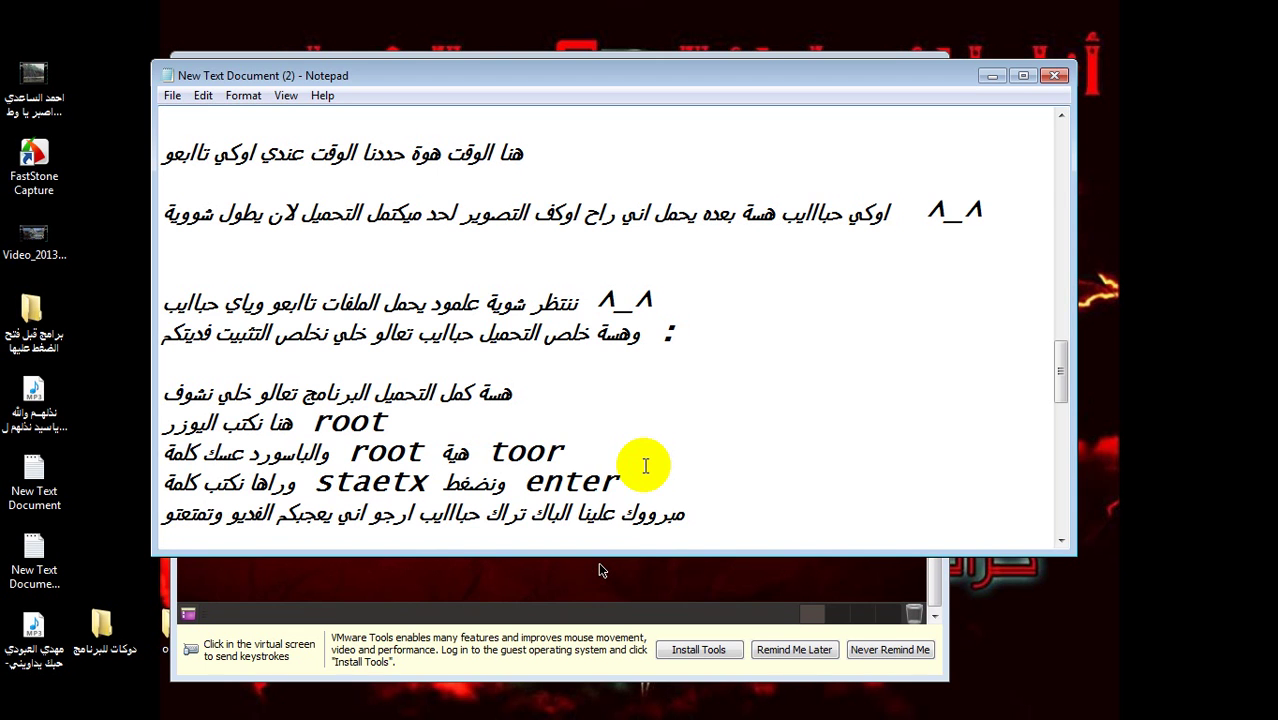
text( بي فديتكم)
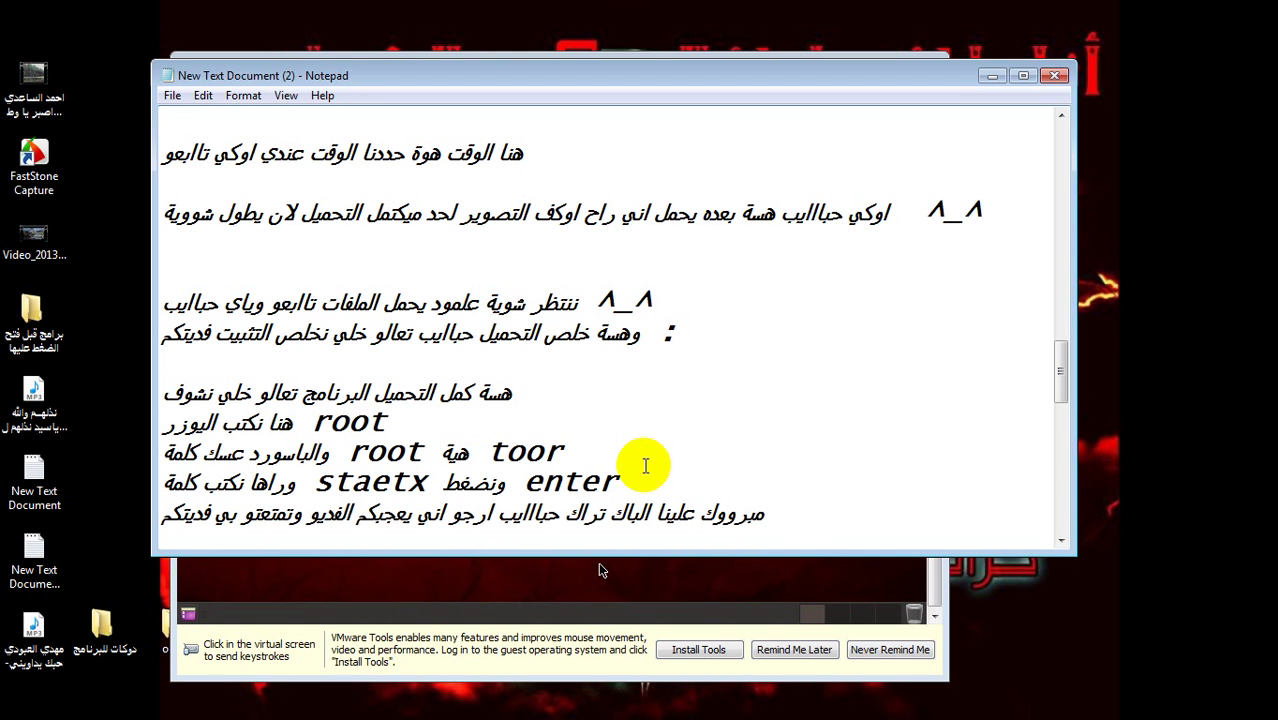
key(Return)
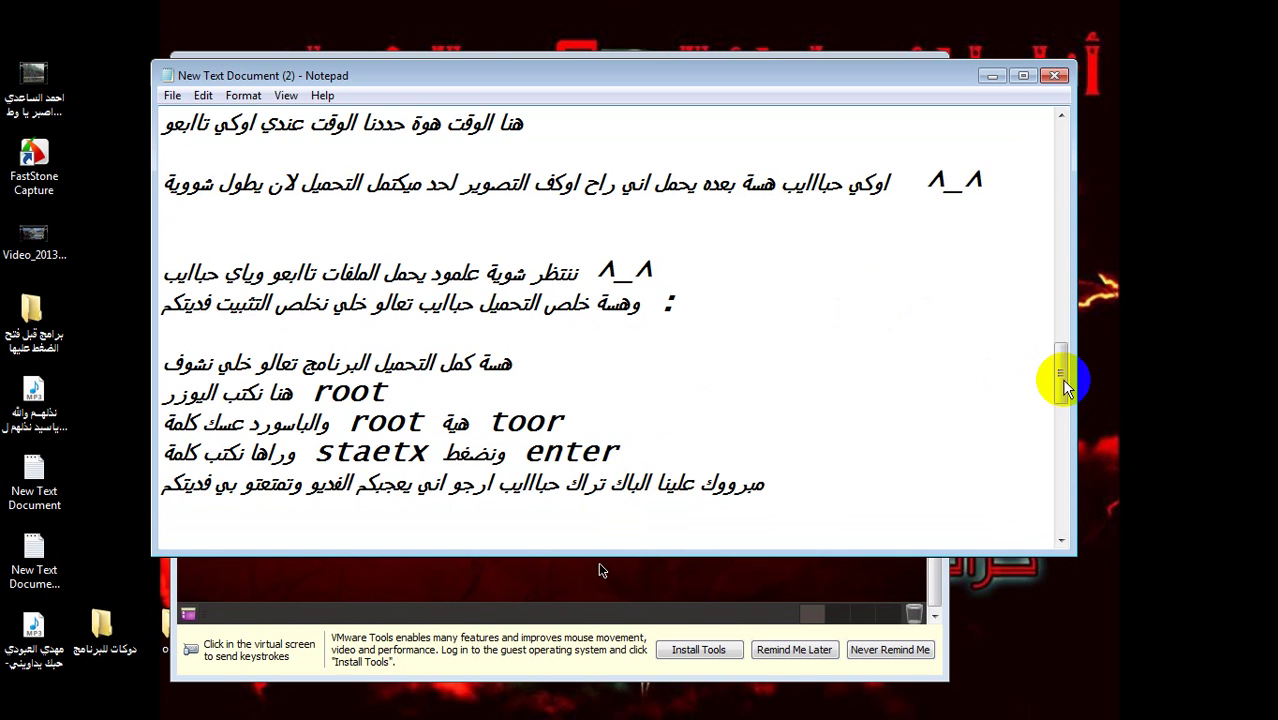
- Select the Arabic signature line at the end of the notes, then minimize Notepad
click(1062, 444)
click(1060, 478)
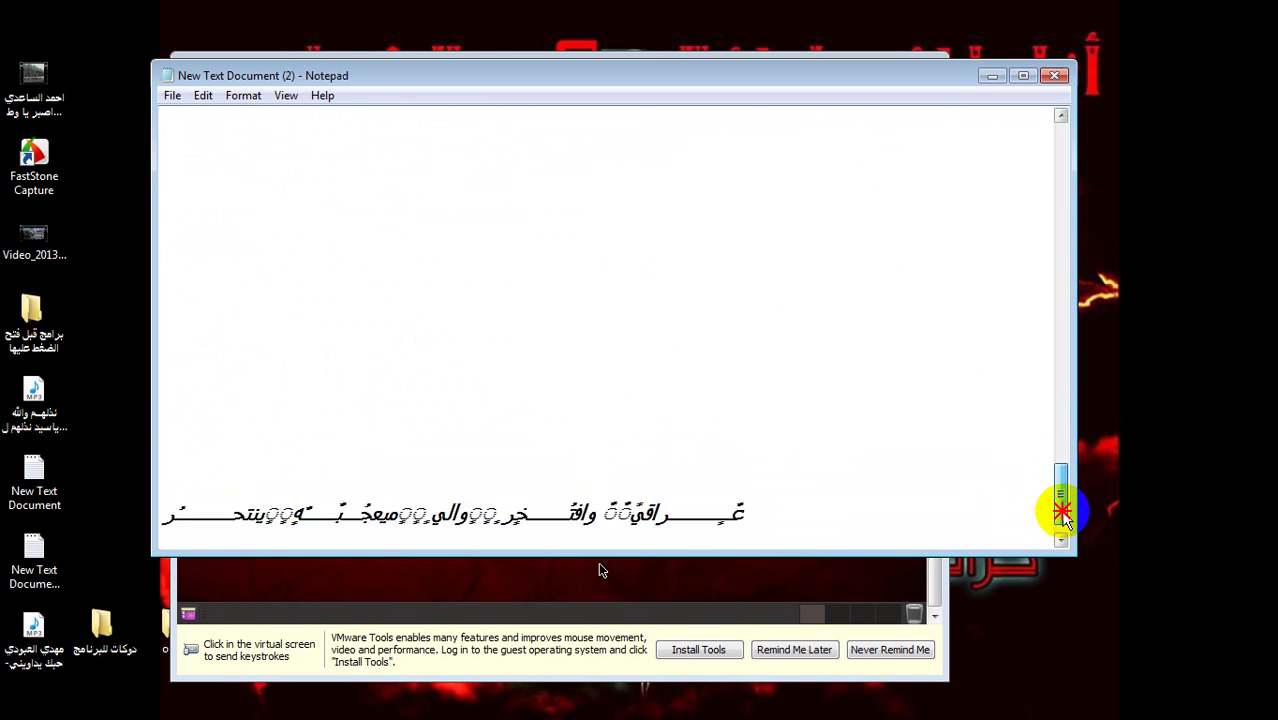
click(1060, 498)
drag(765, 486, 214, 491)
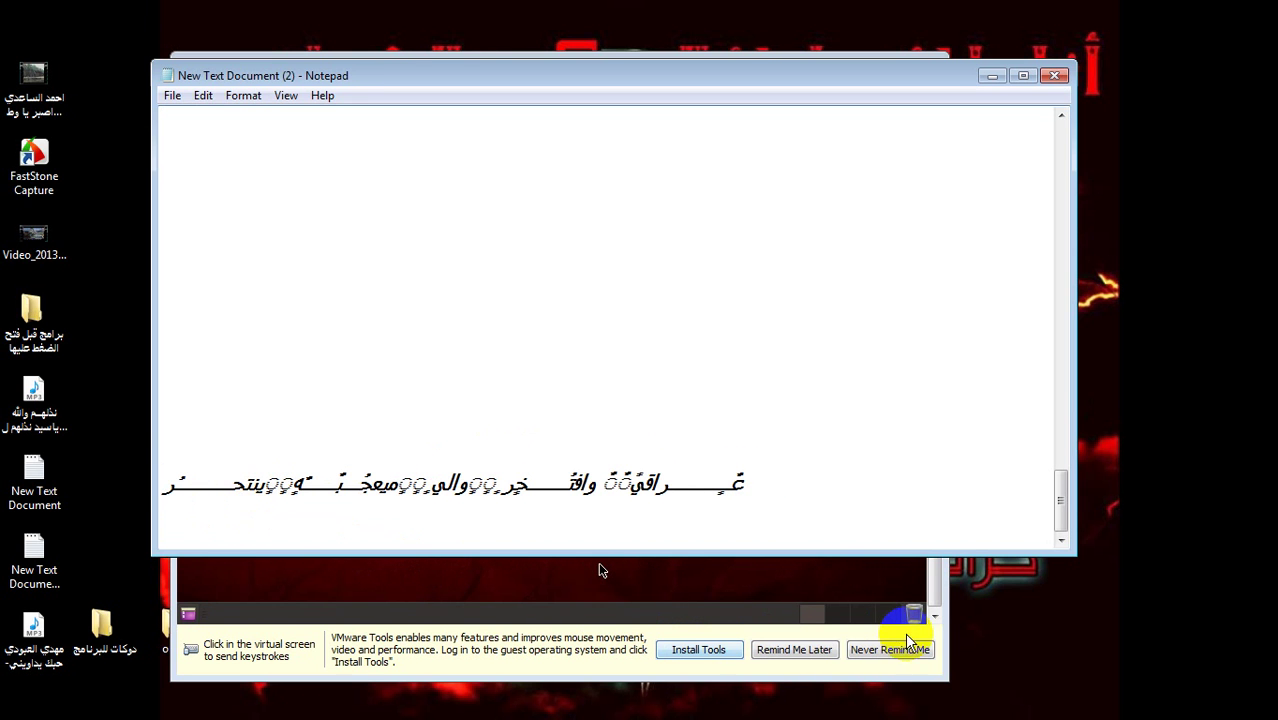
click(992, 76)
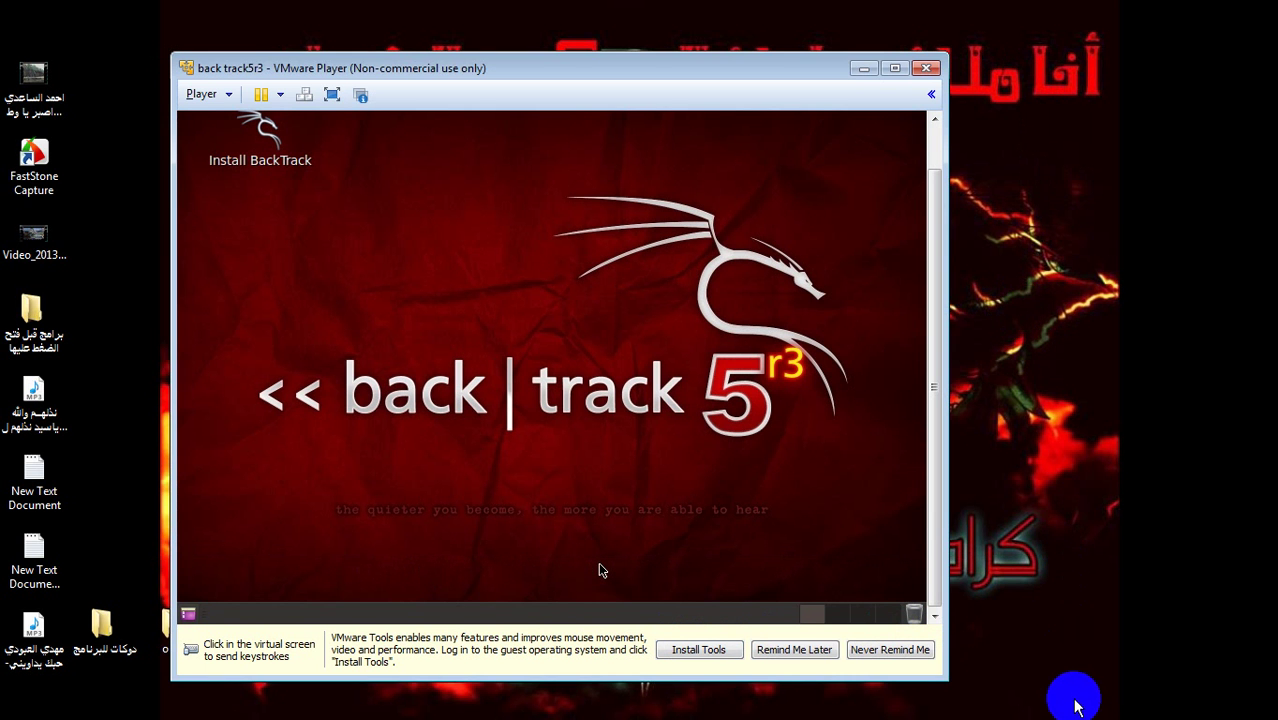